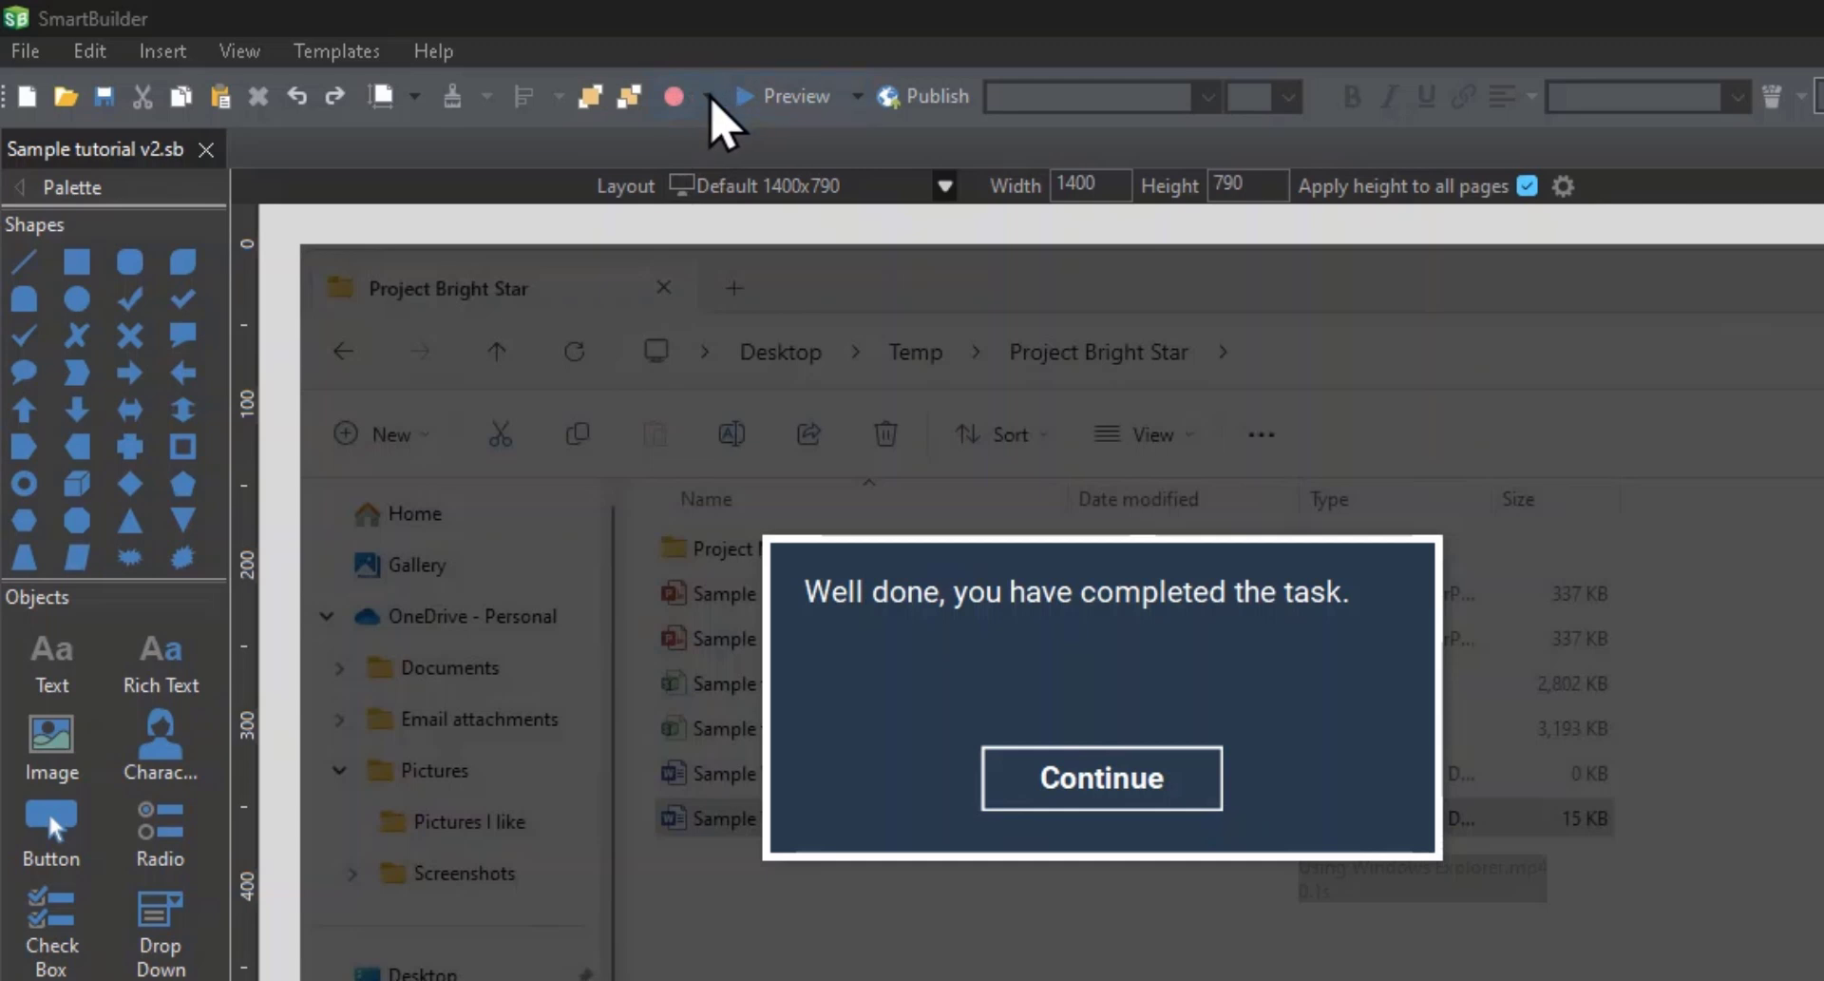
Step: Insert the existing Using Windows Explorer screen recording into the lesson as step-by-step pages in Test mode
left_click(709, 97)
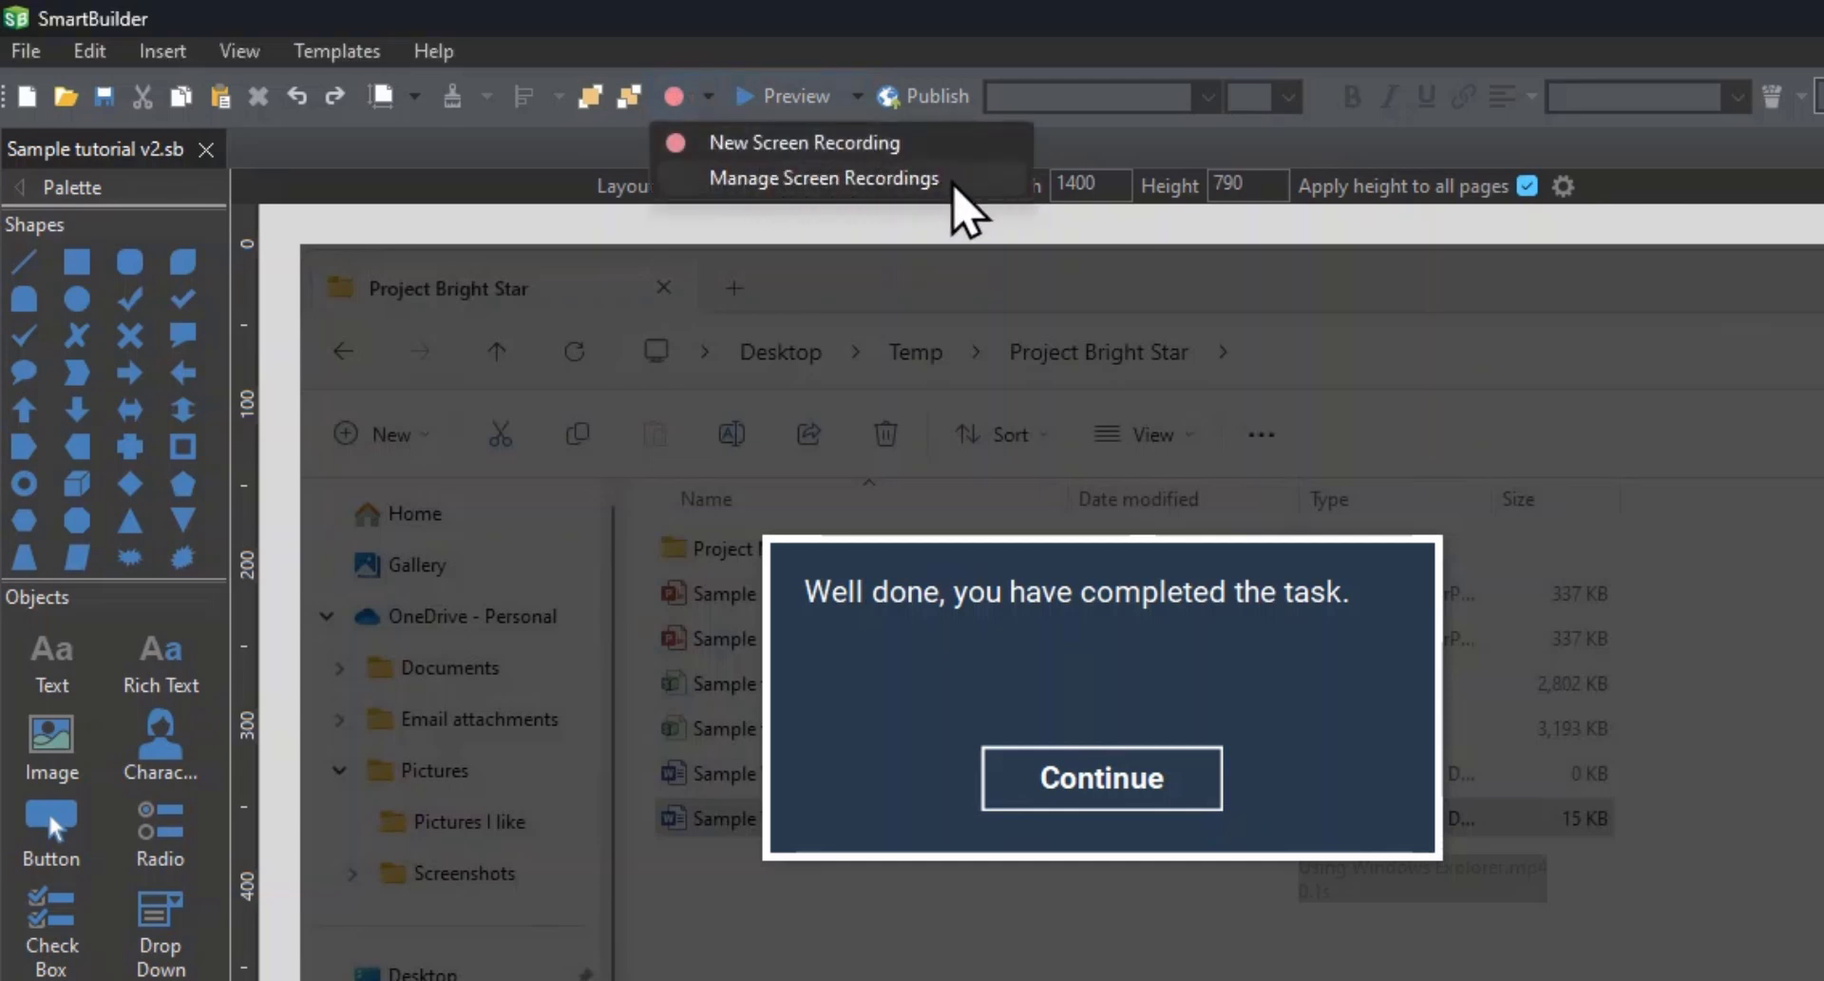
left_click(953, 184)
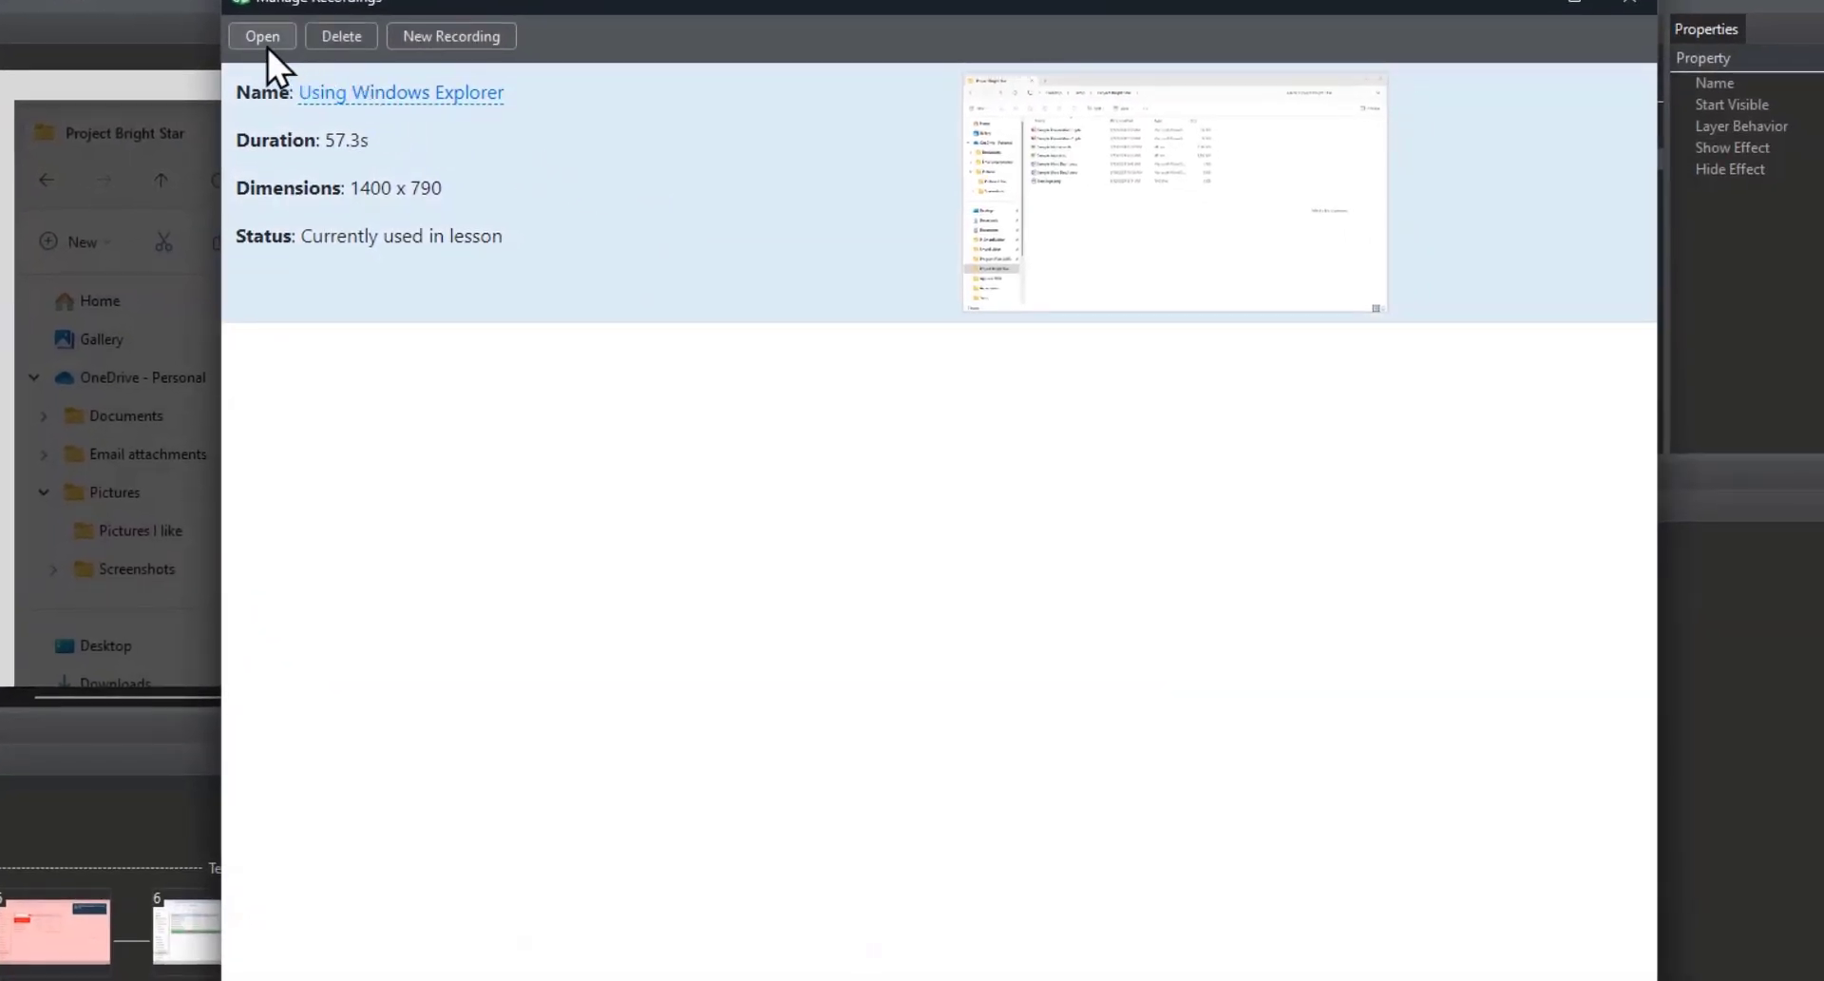
left_click(262, 38)
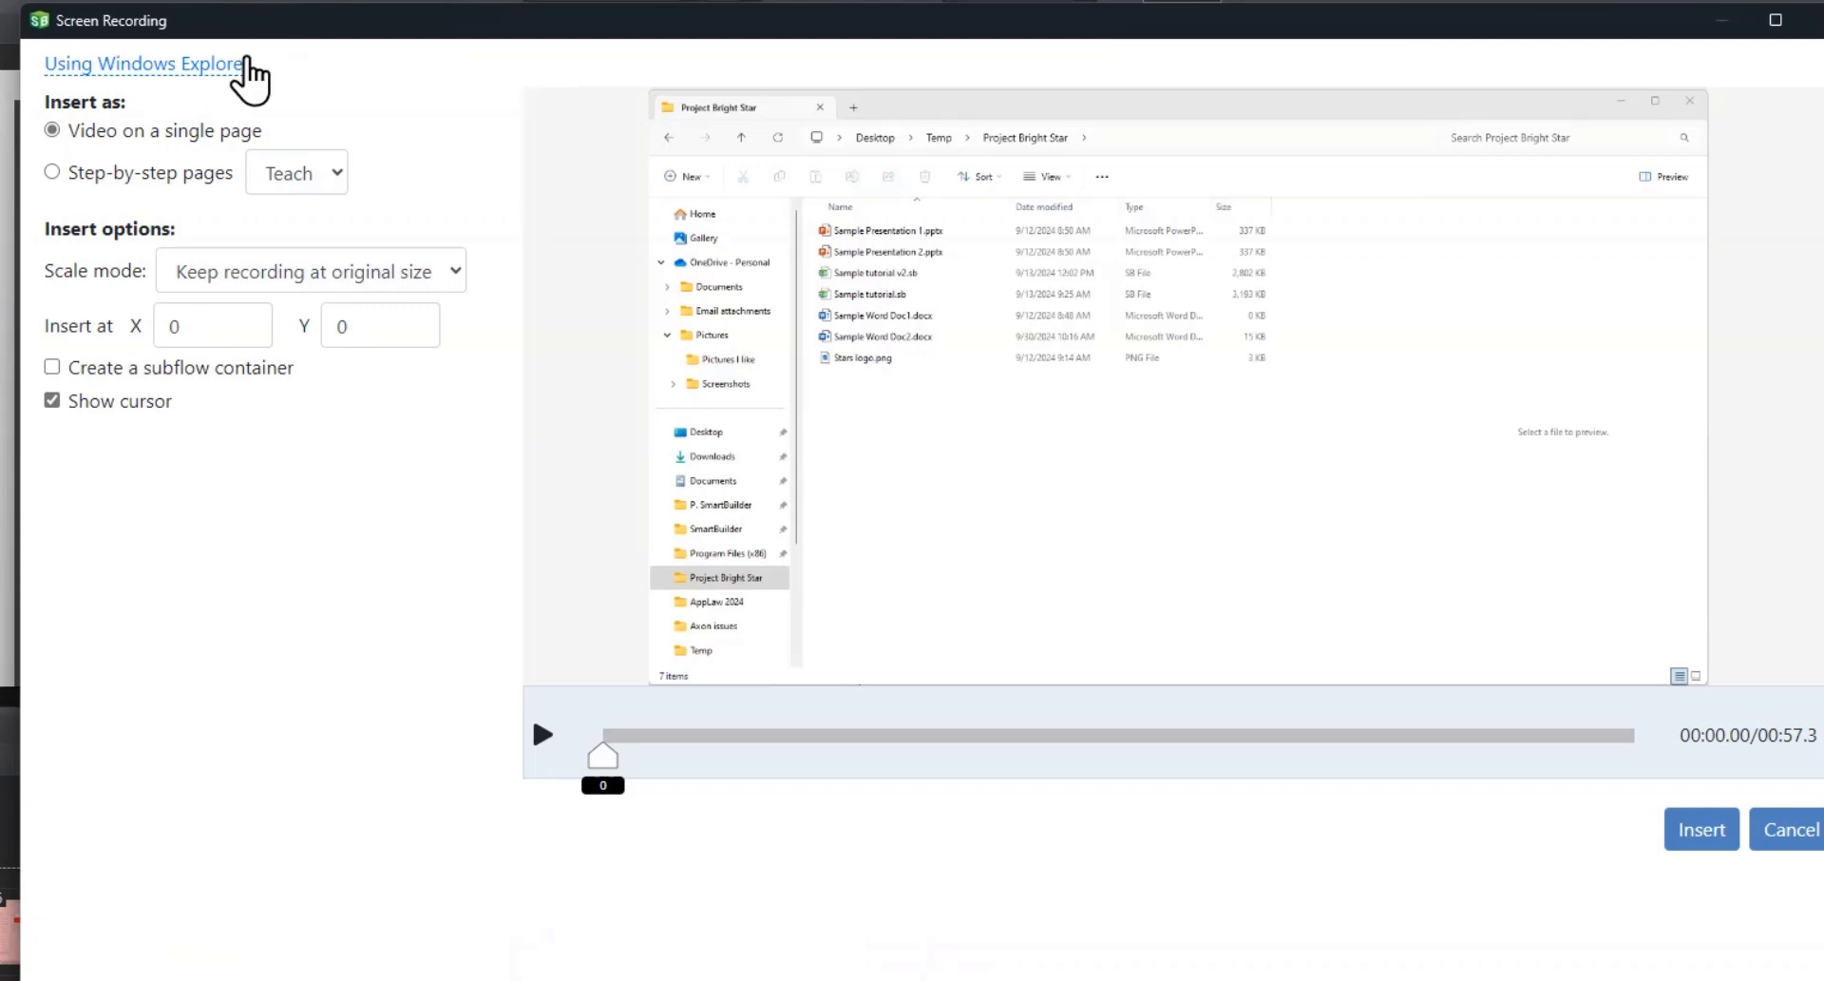
left_click(143, 174)
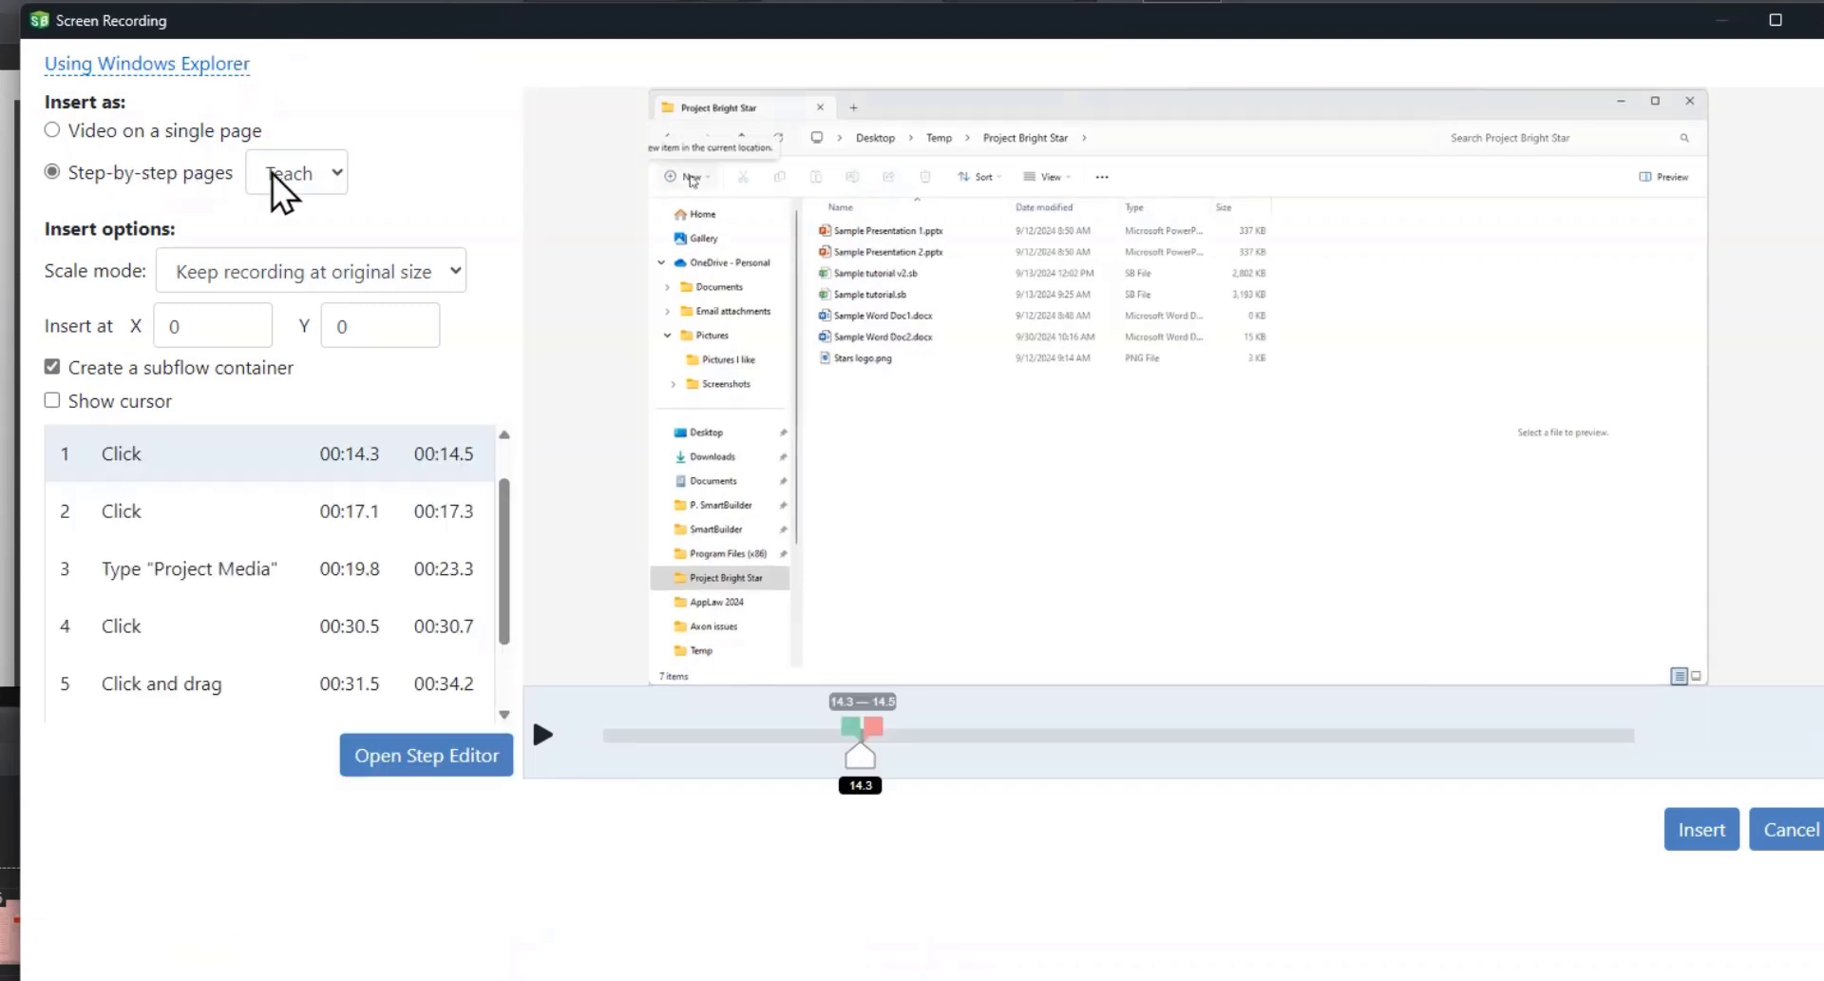
left_click(344, 183)
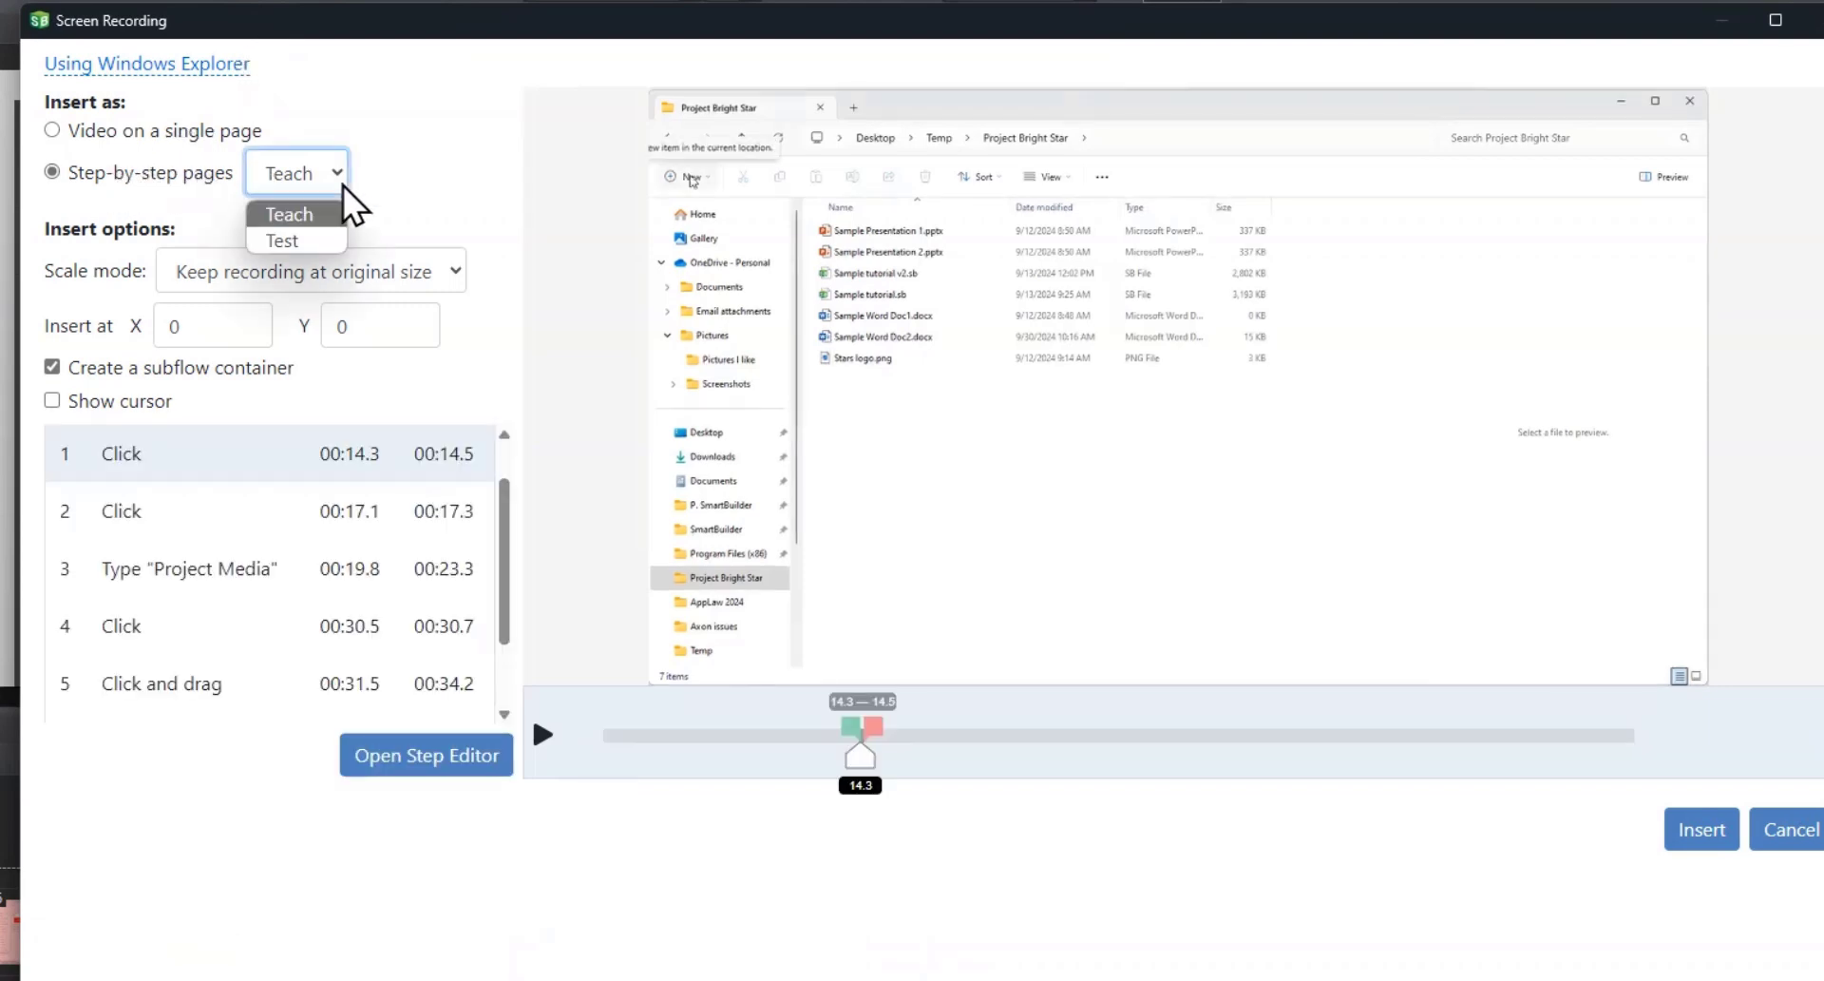
left_click(302, 244)
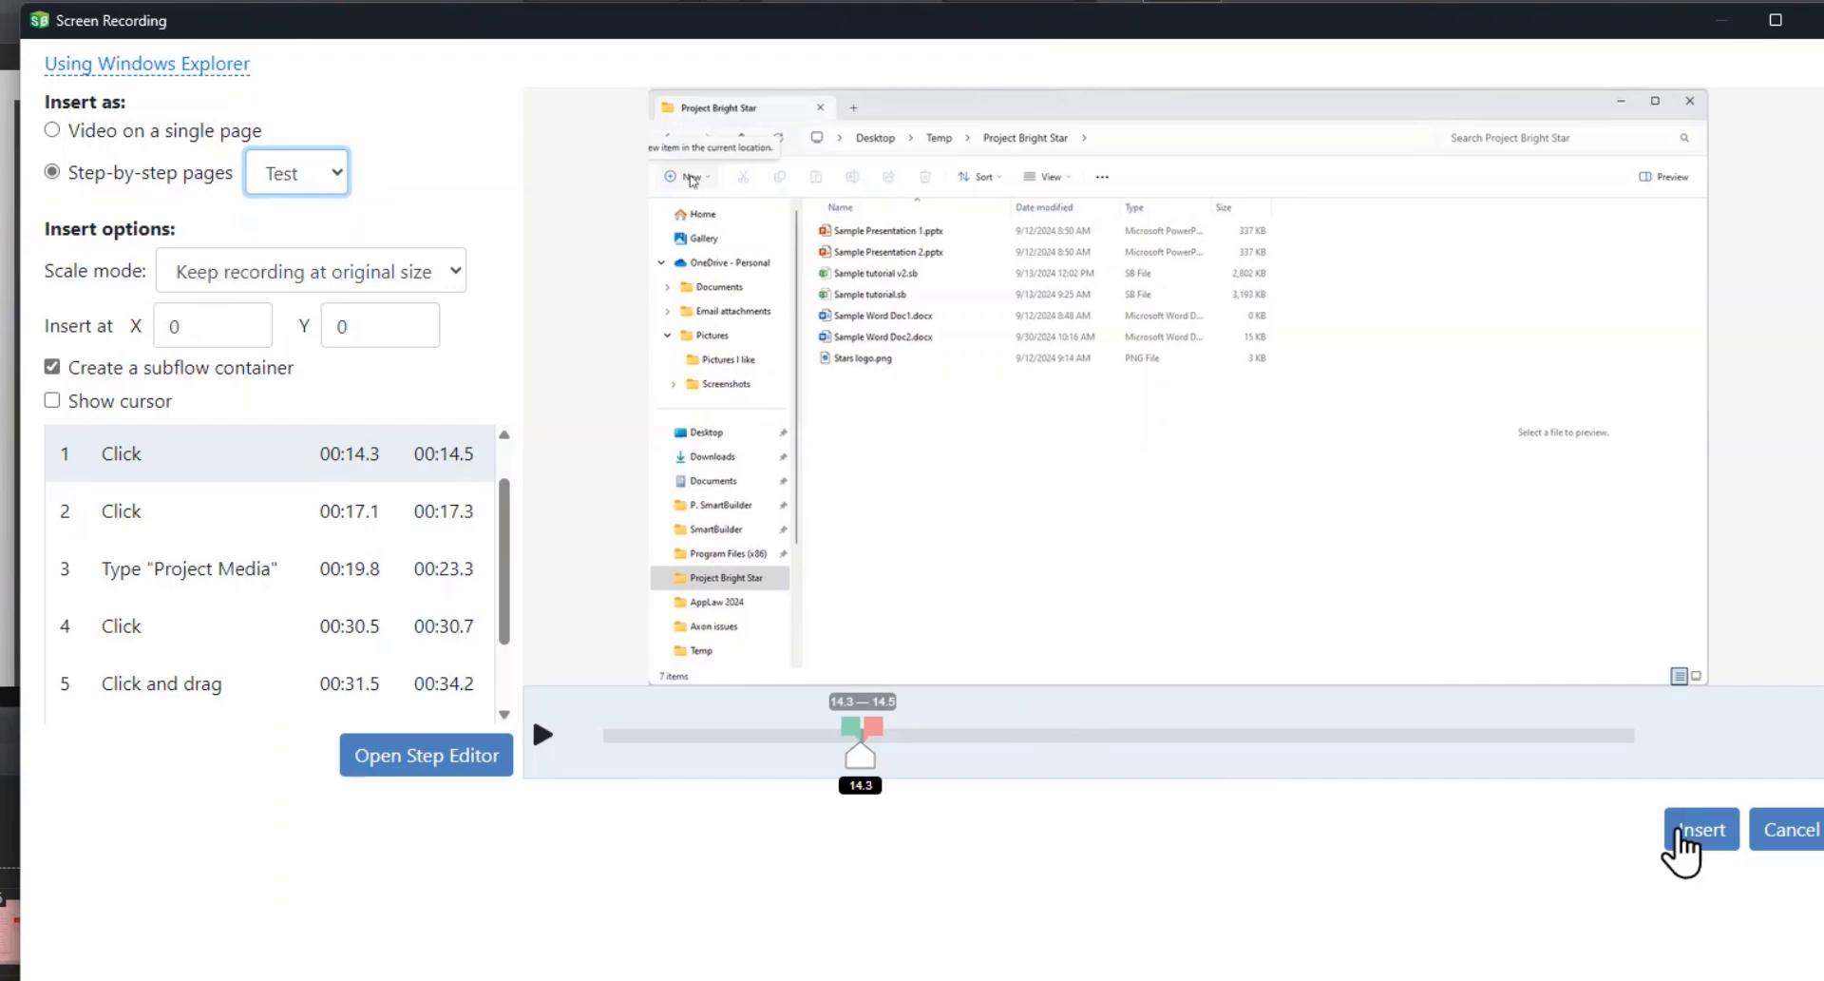
left_click(1686, 837)
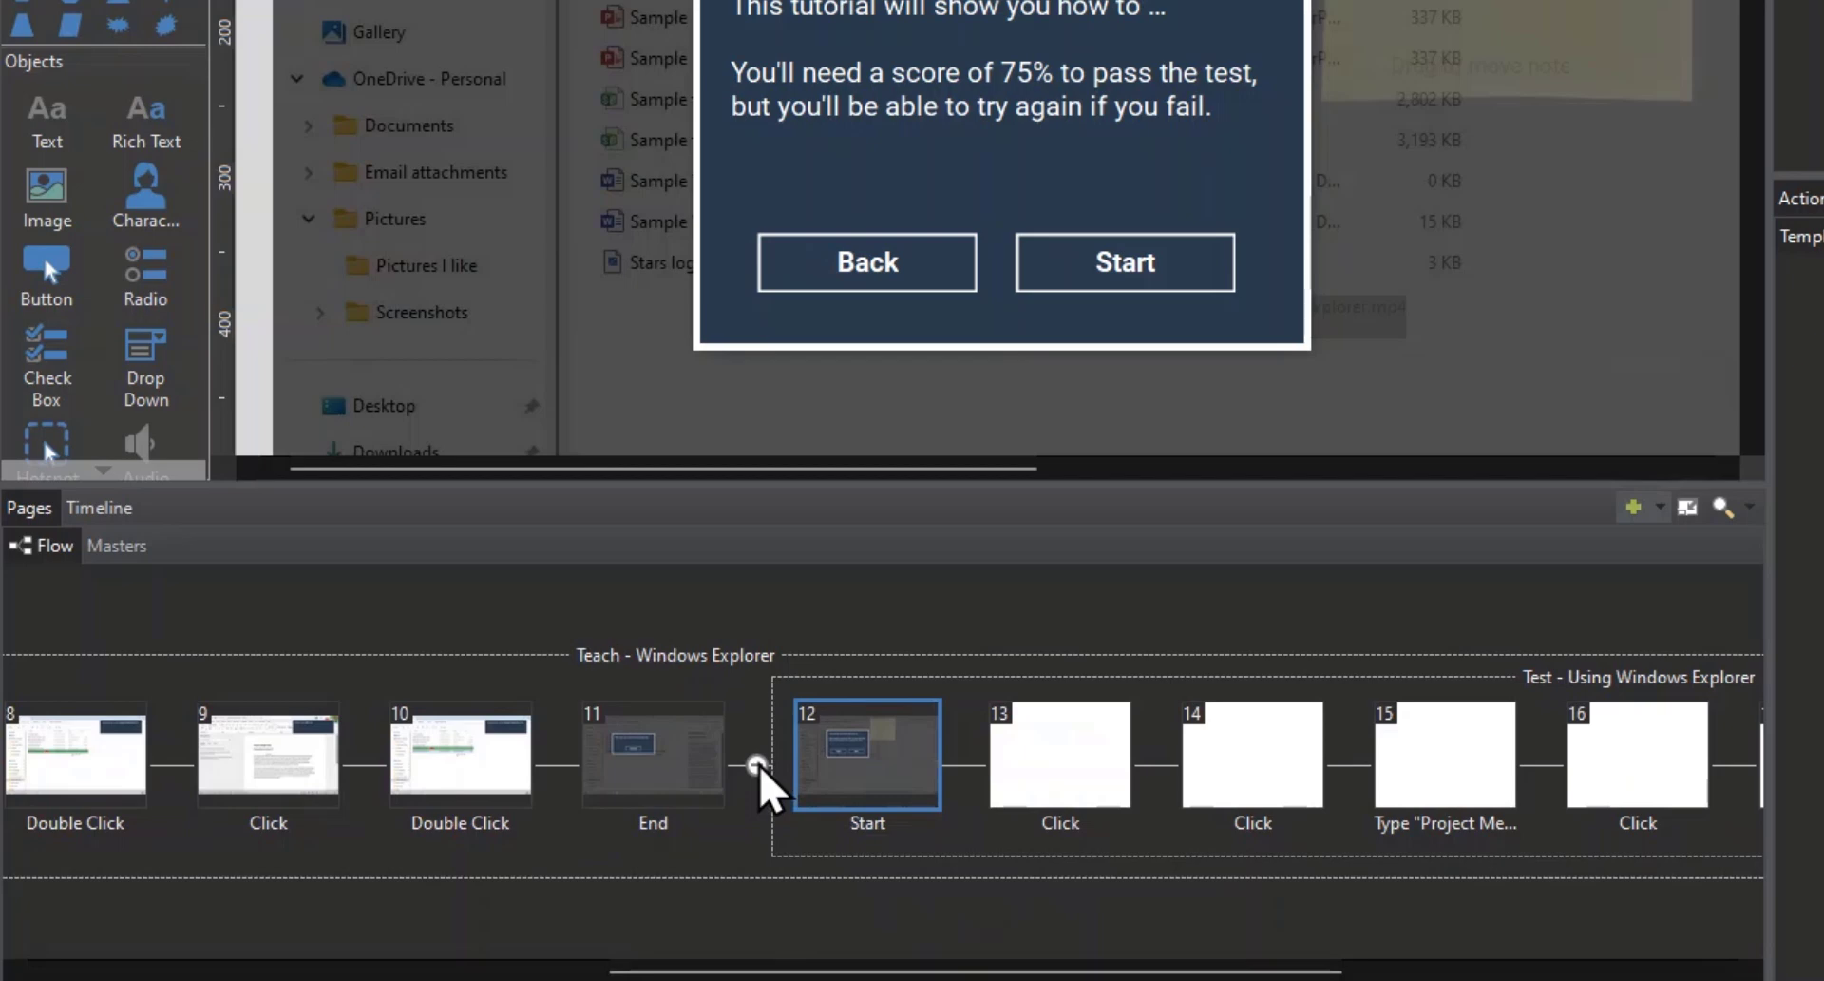
Step: Move the Test - Using Windows Explorer subflow out of the Teach container, placing it between that container and the Flip Cards page
left_click(756, 765)
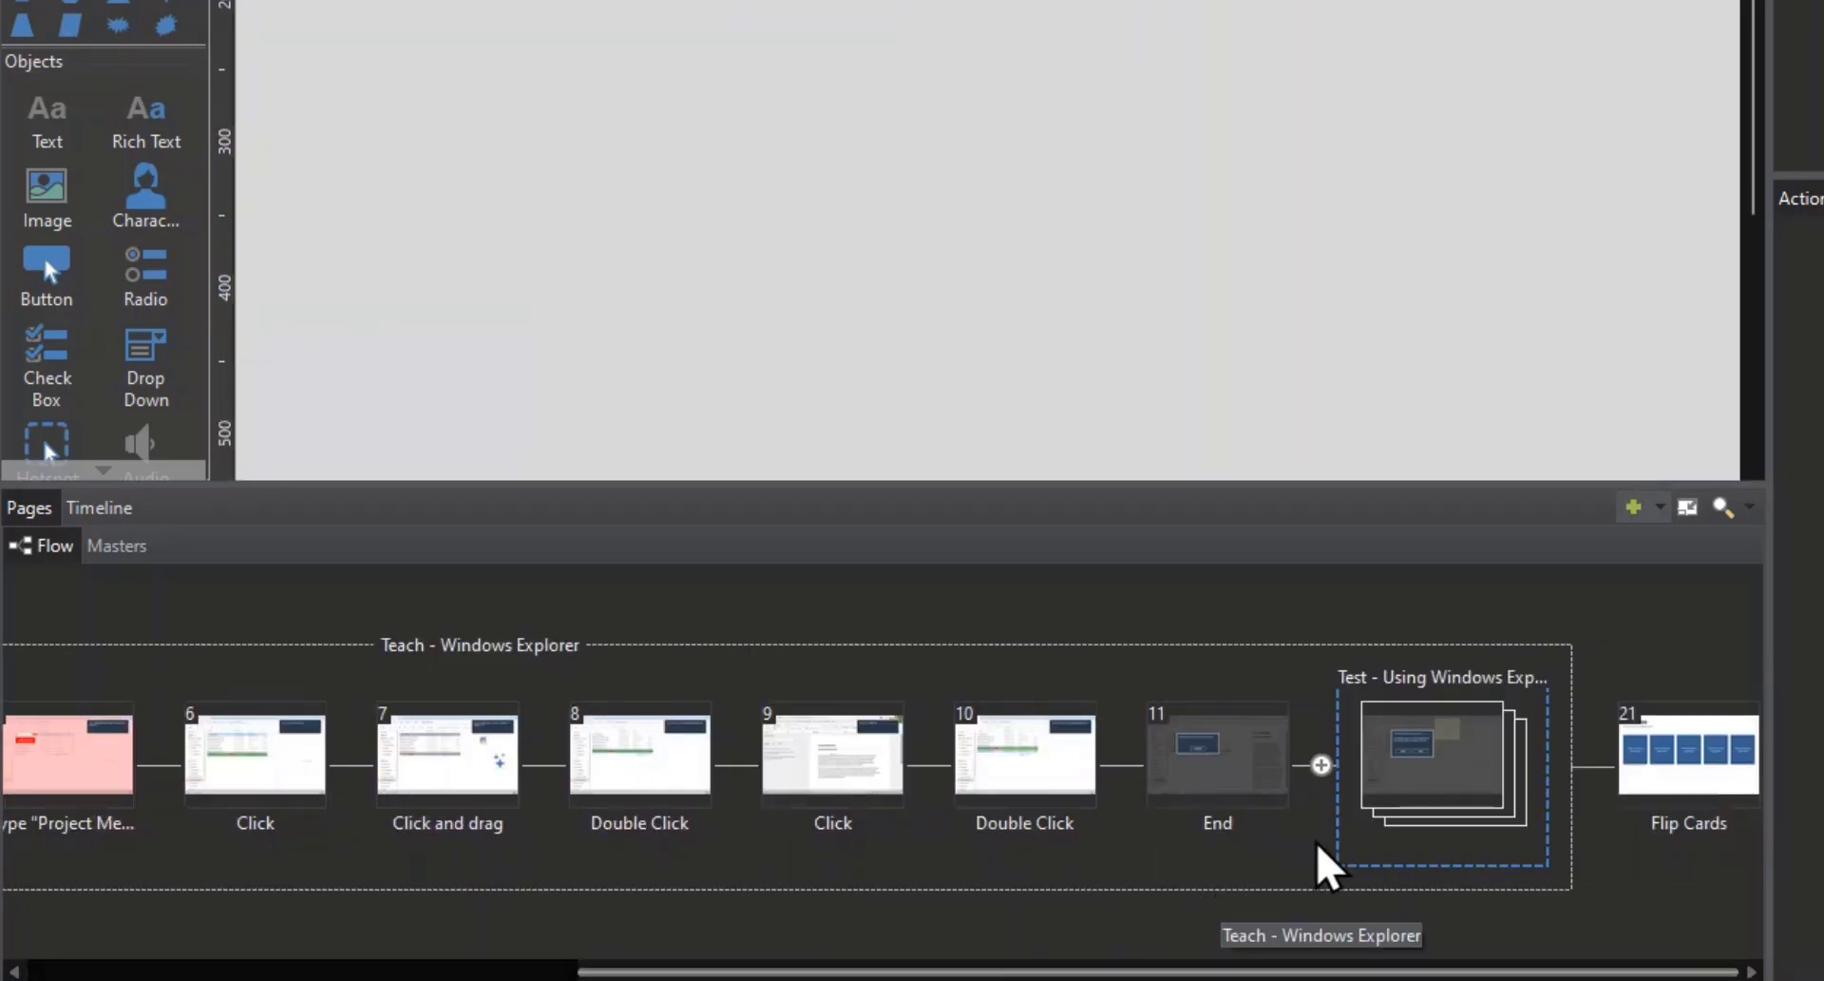
left_click_drag(1346, 760, 1477, 783)
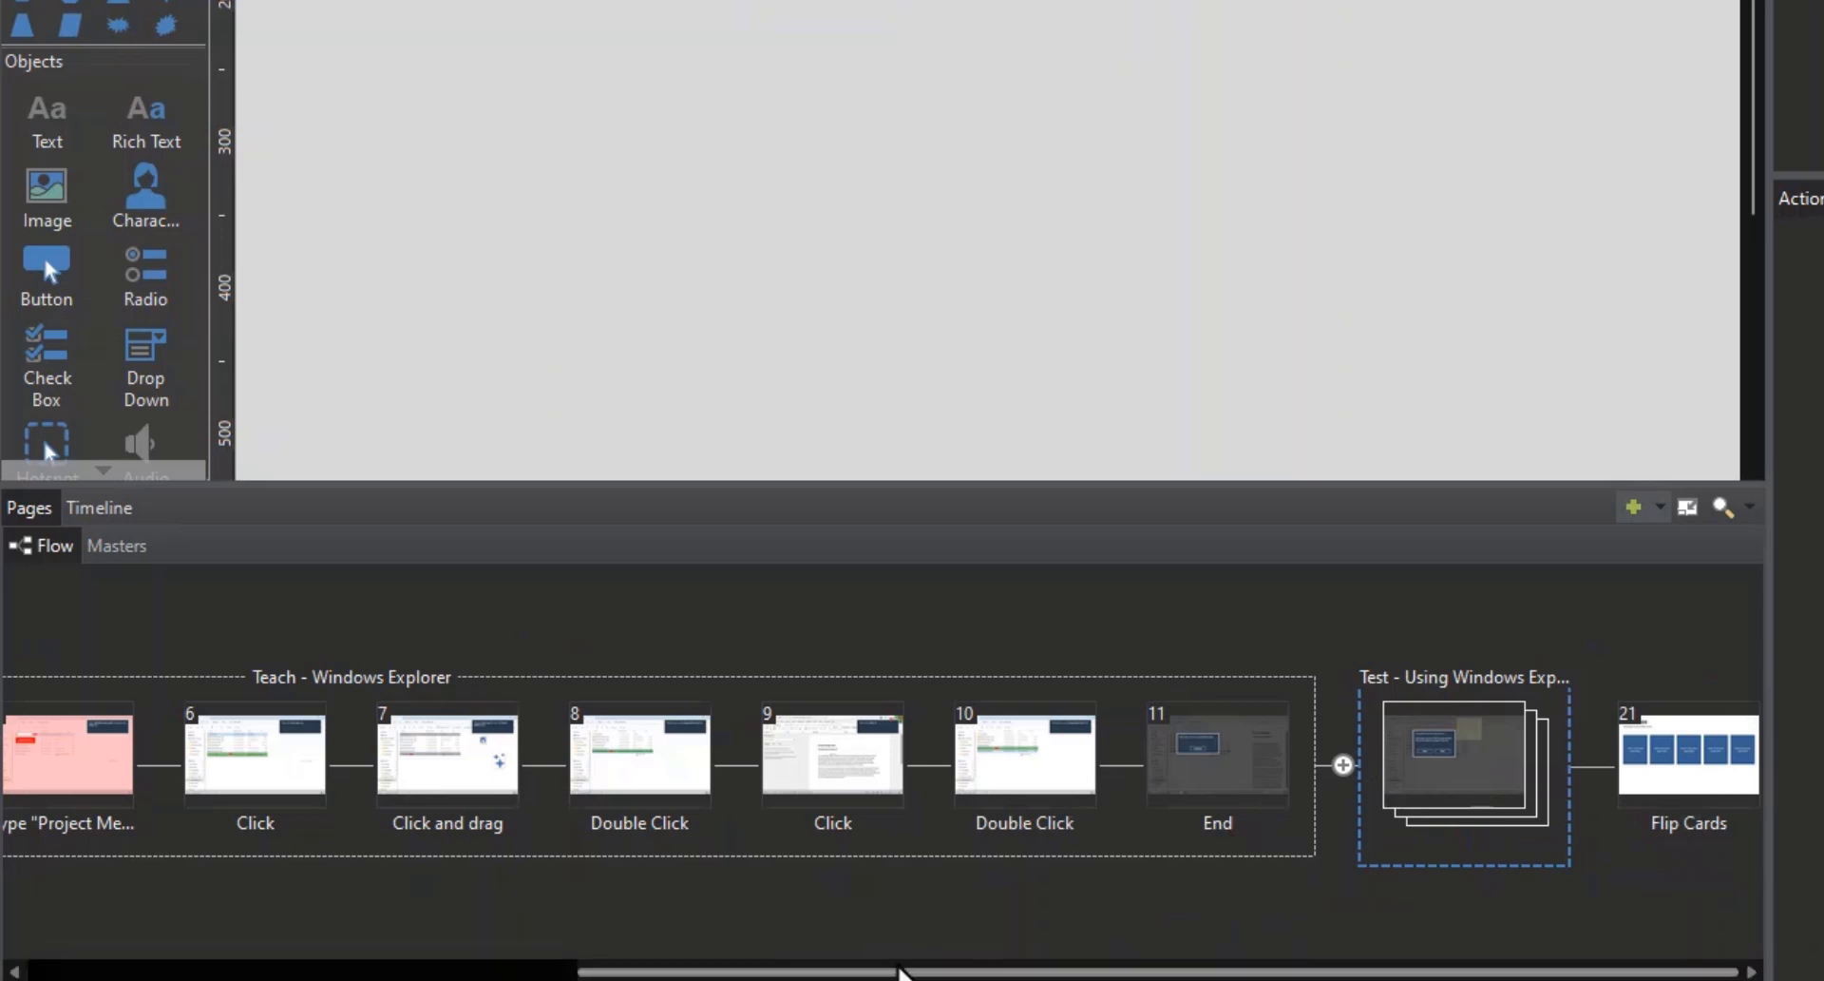
left_click_drag(831, 968, 1209, 875)
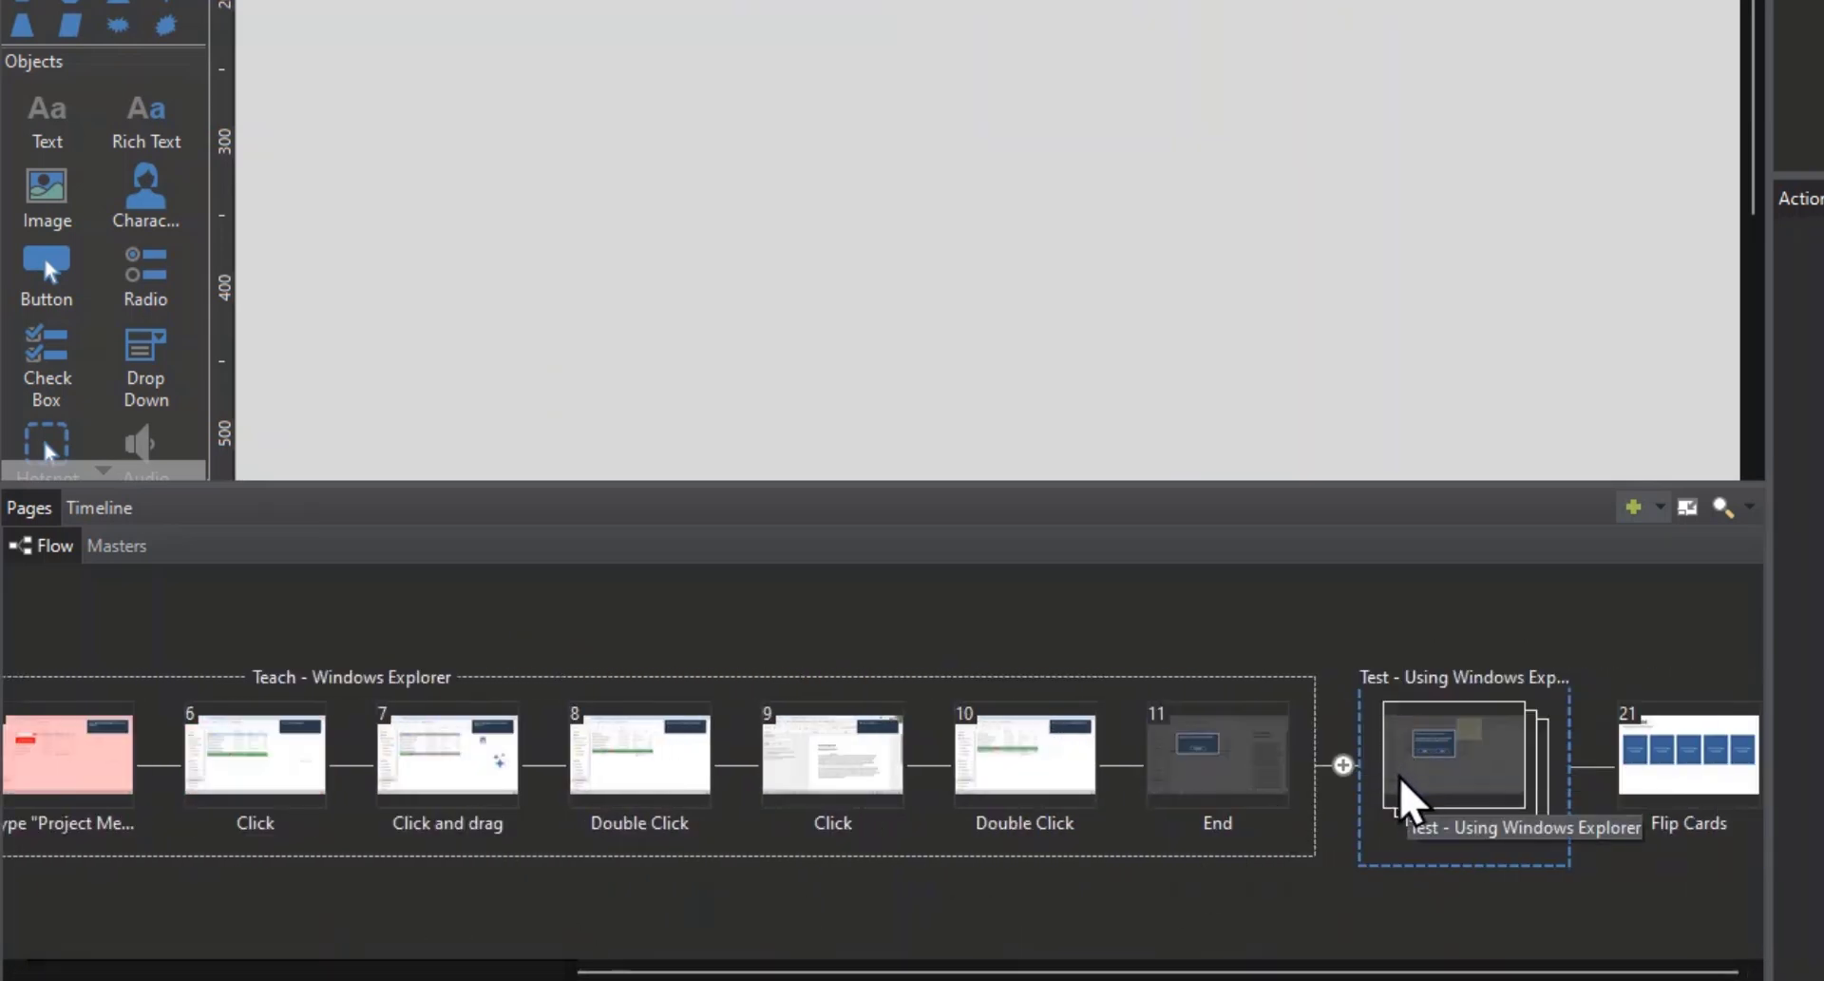
left_click(1342, 765)
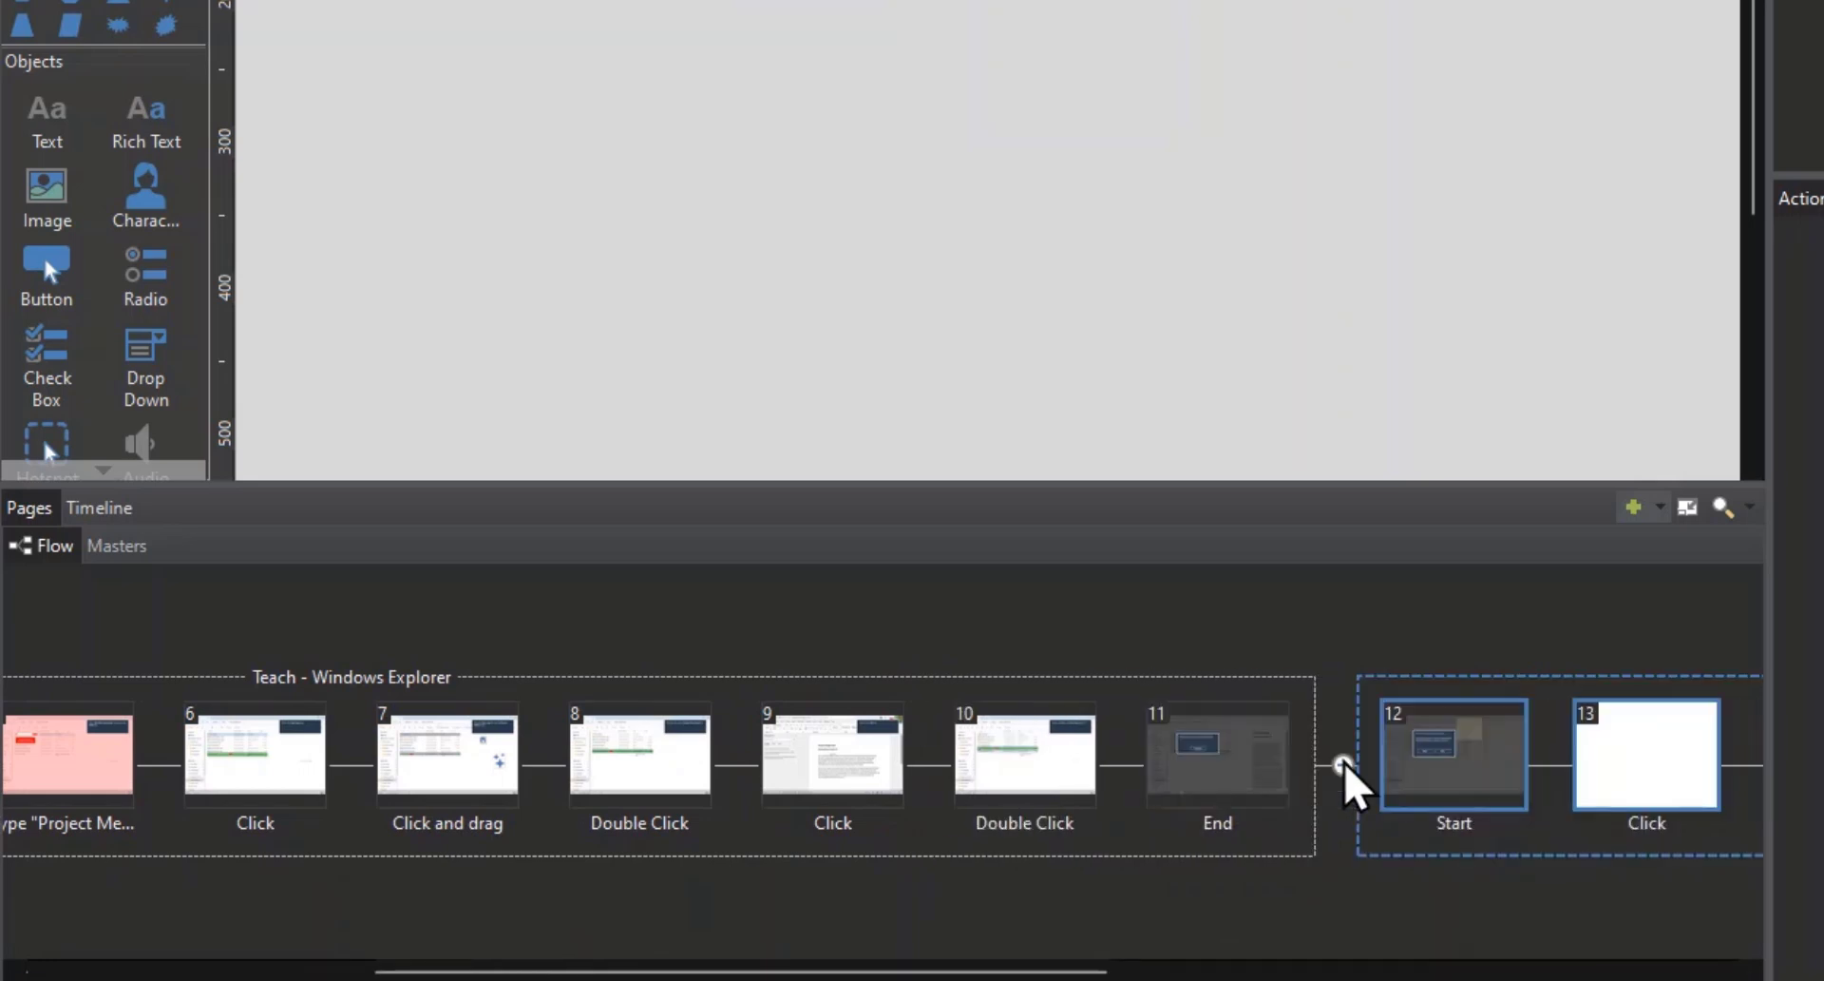
Step: Replace the first line of the Test Start page's instructions with "Now you'll get a chance to show what you've learned."
left_click_drag(981, 972, 1344, 974)
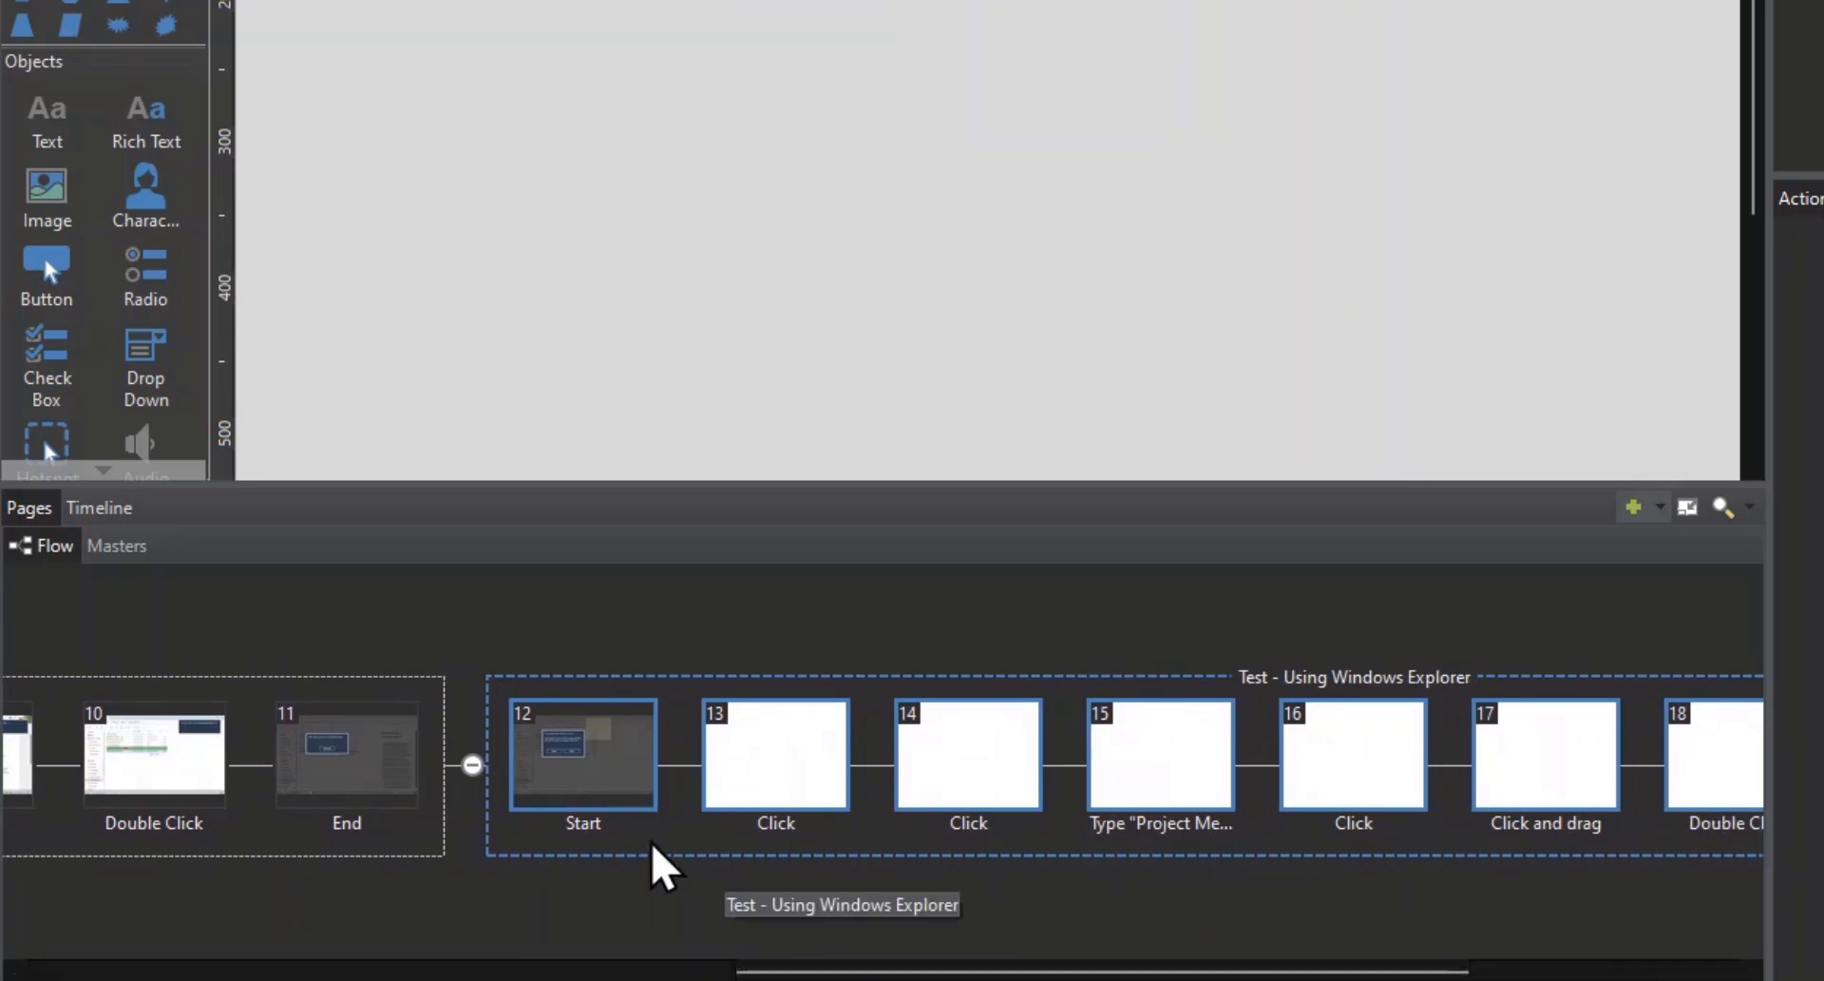
left_click(617, 784)
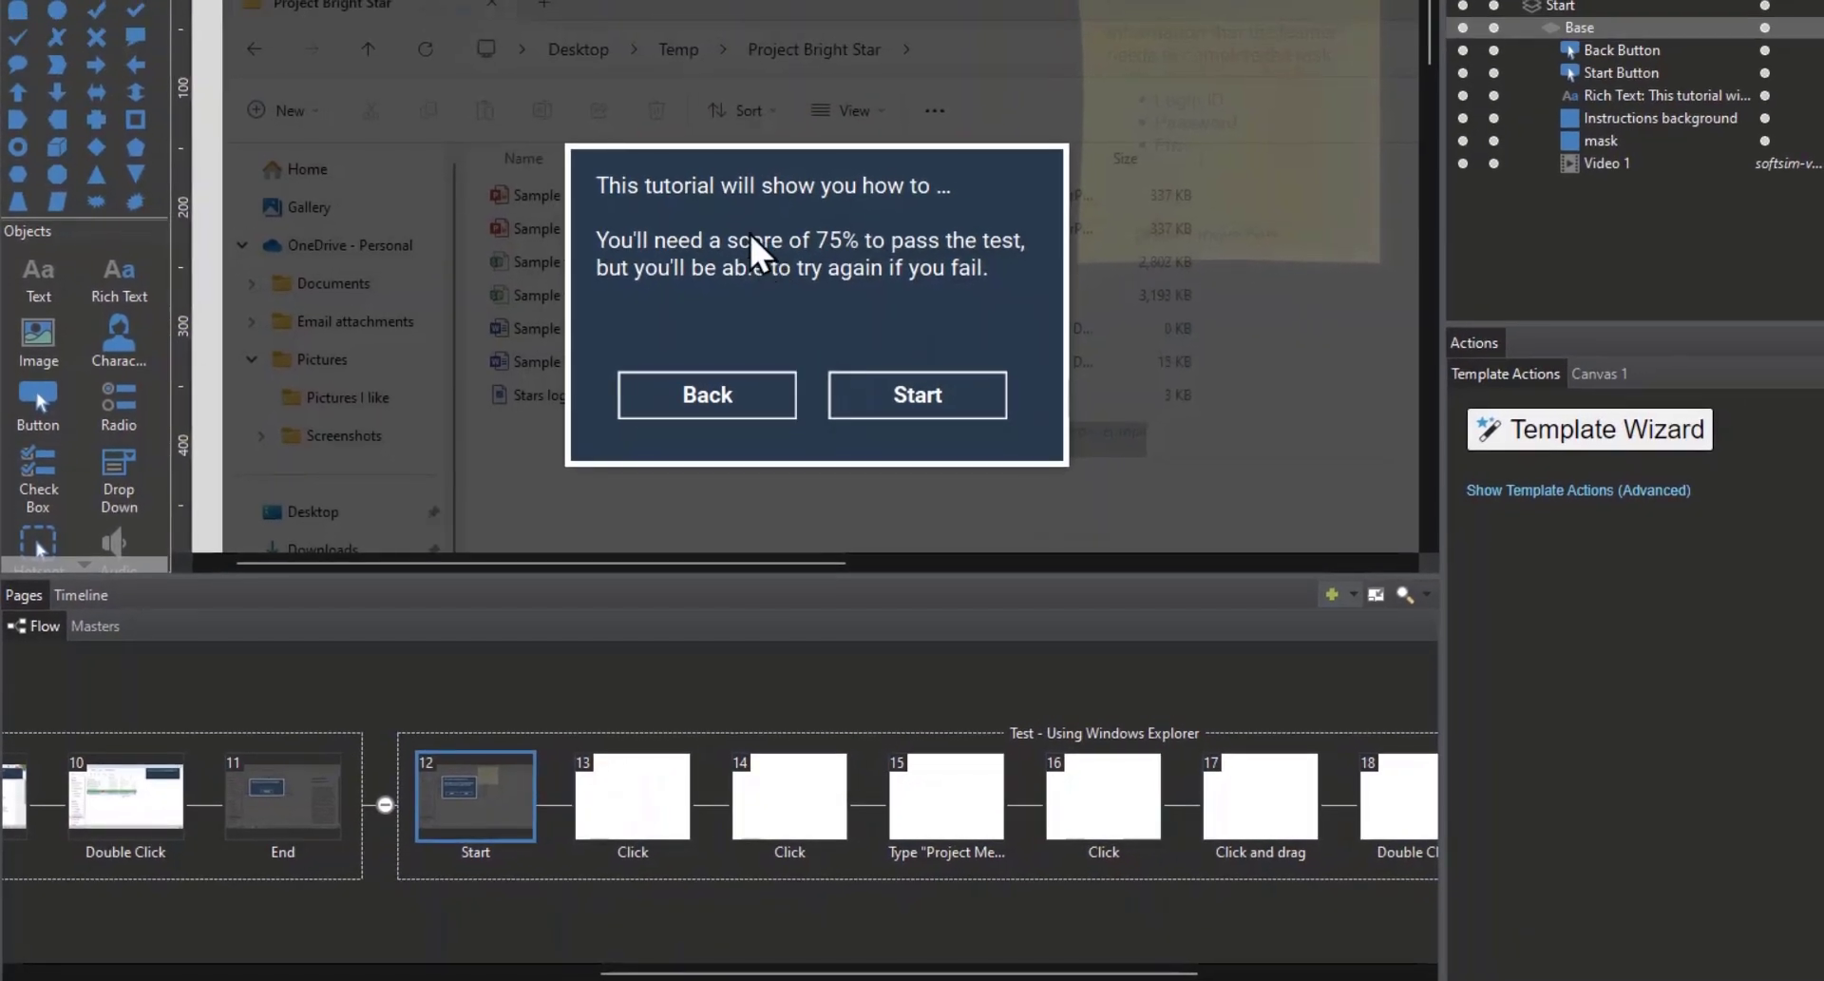
double_click(765, 268)
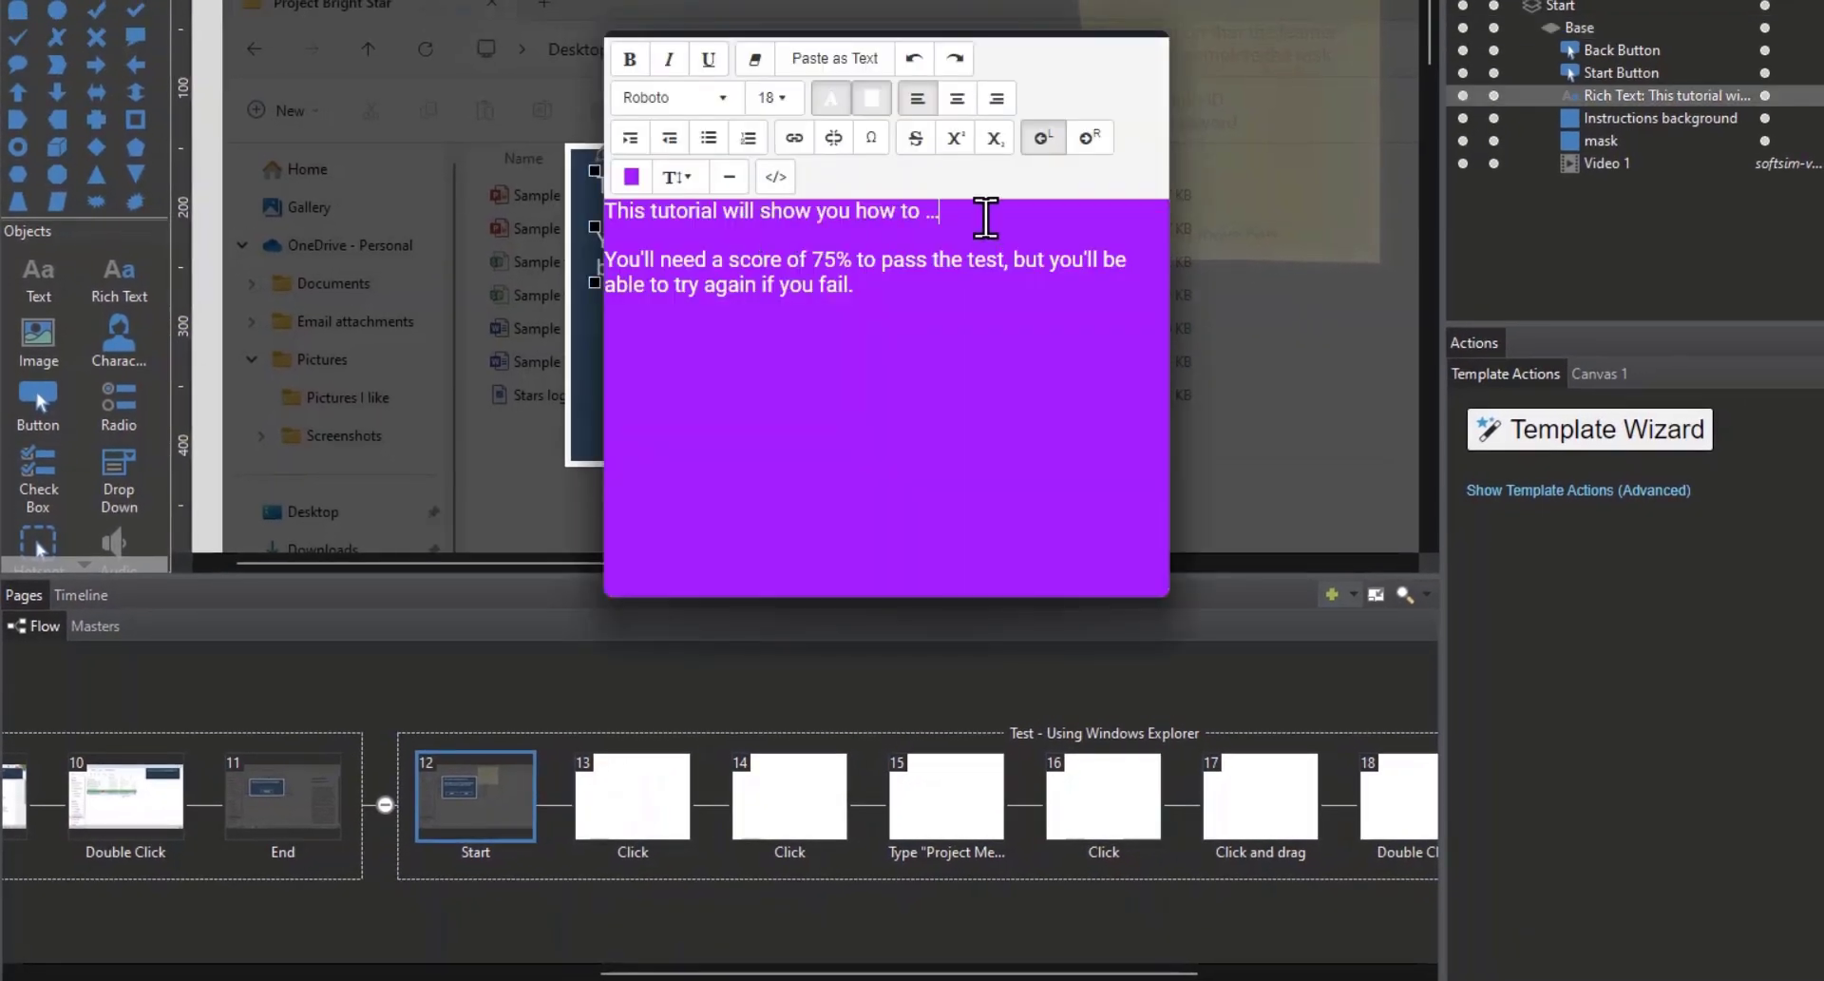
left_click_drag(982, 211, 592, 201)
type("Now you'll get a chance to show what you've learned.")
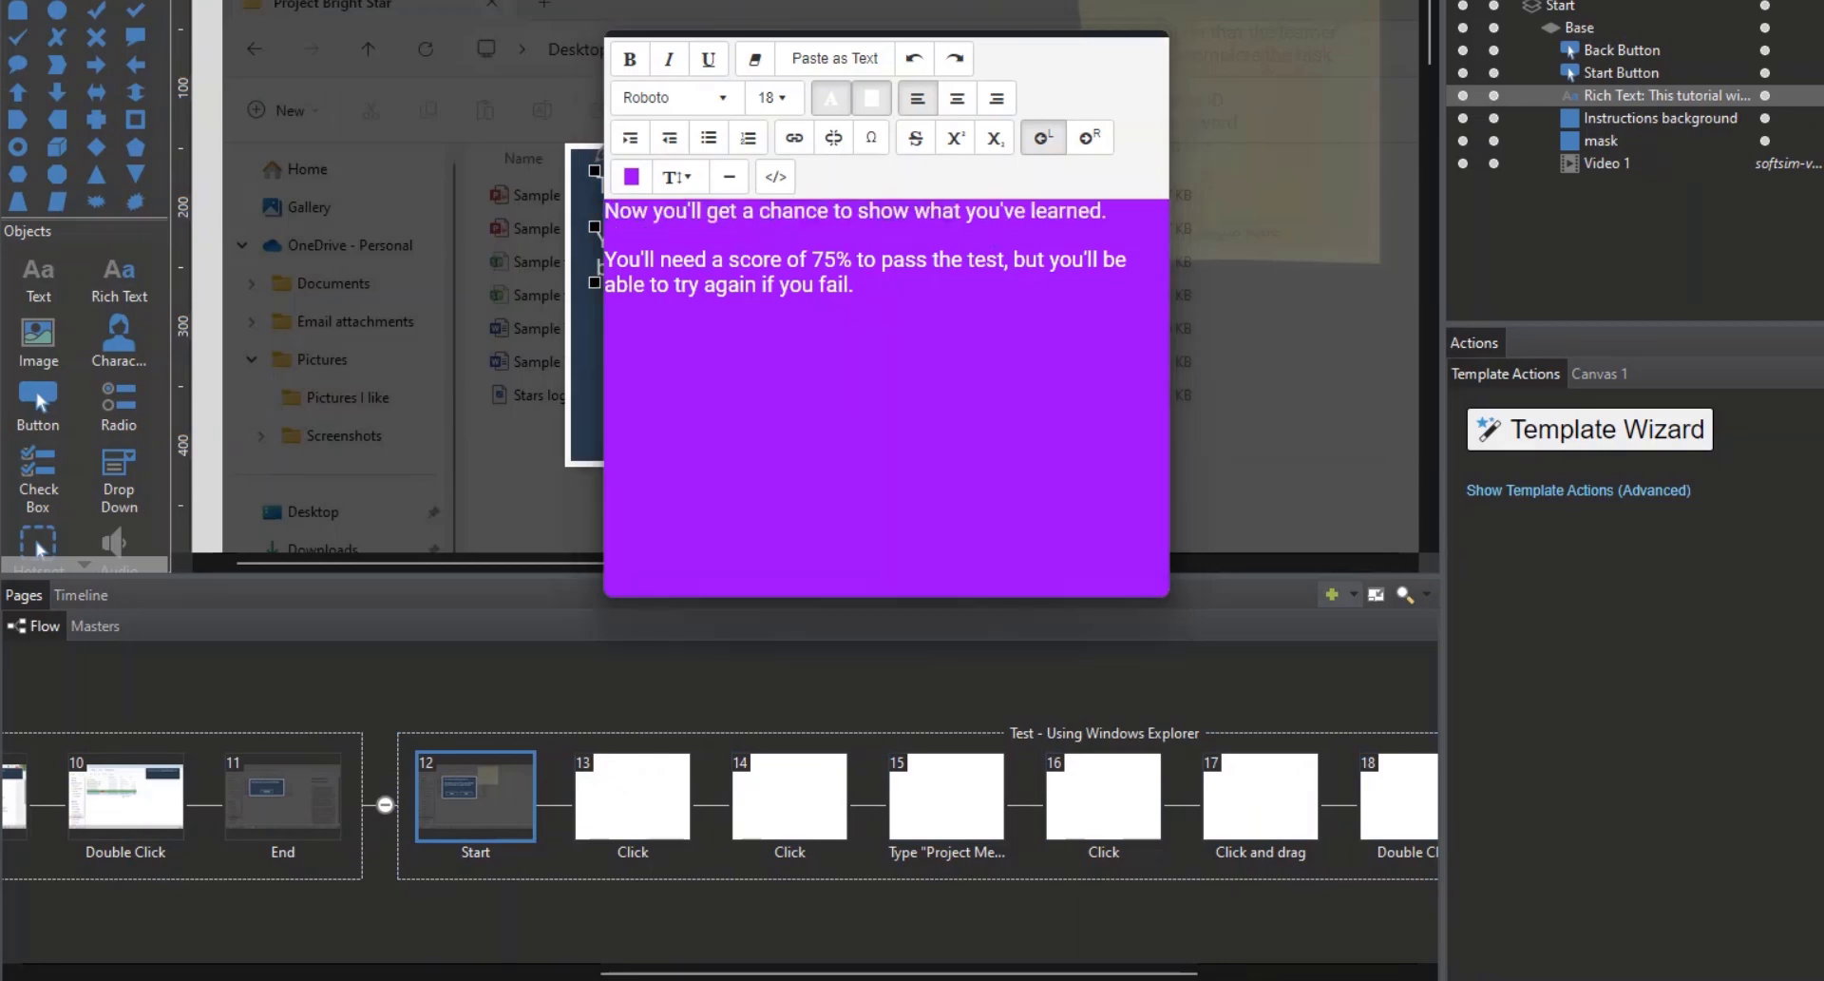
left_click(506, 509)
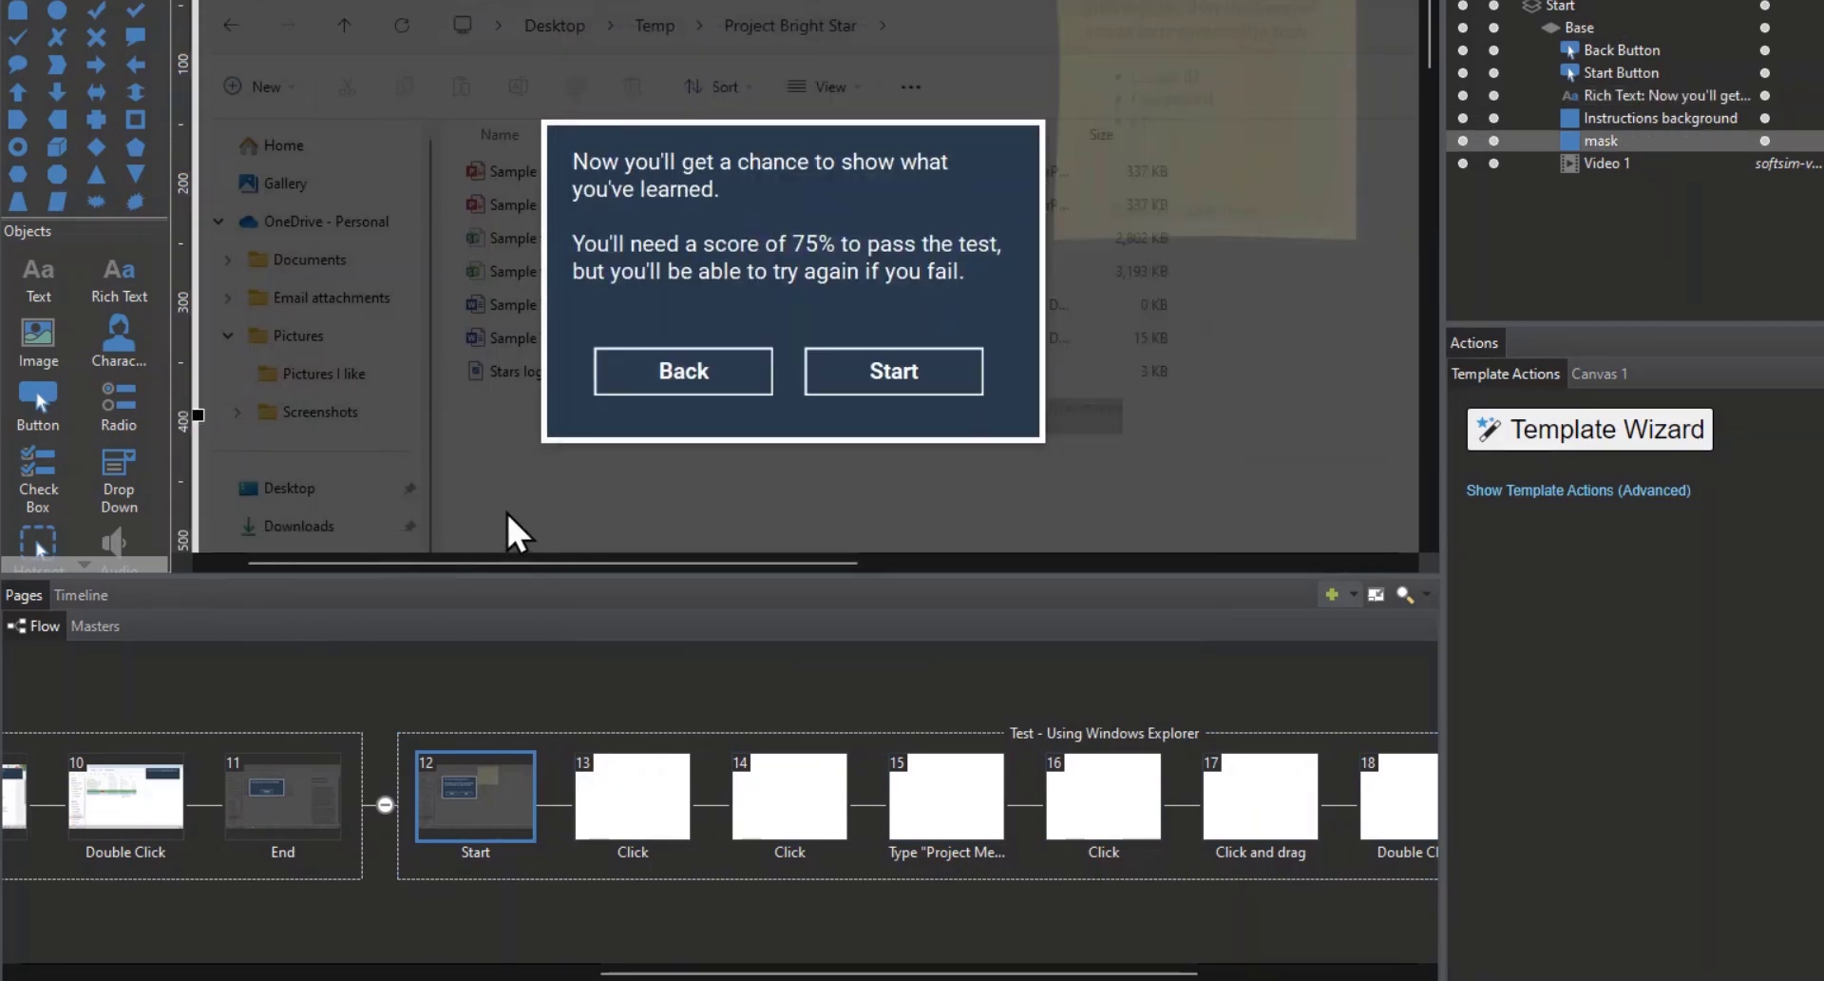
Step: On page 13, move the green correct hotspot down off the New button so the button is uncovered
left_click(648, 811)
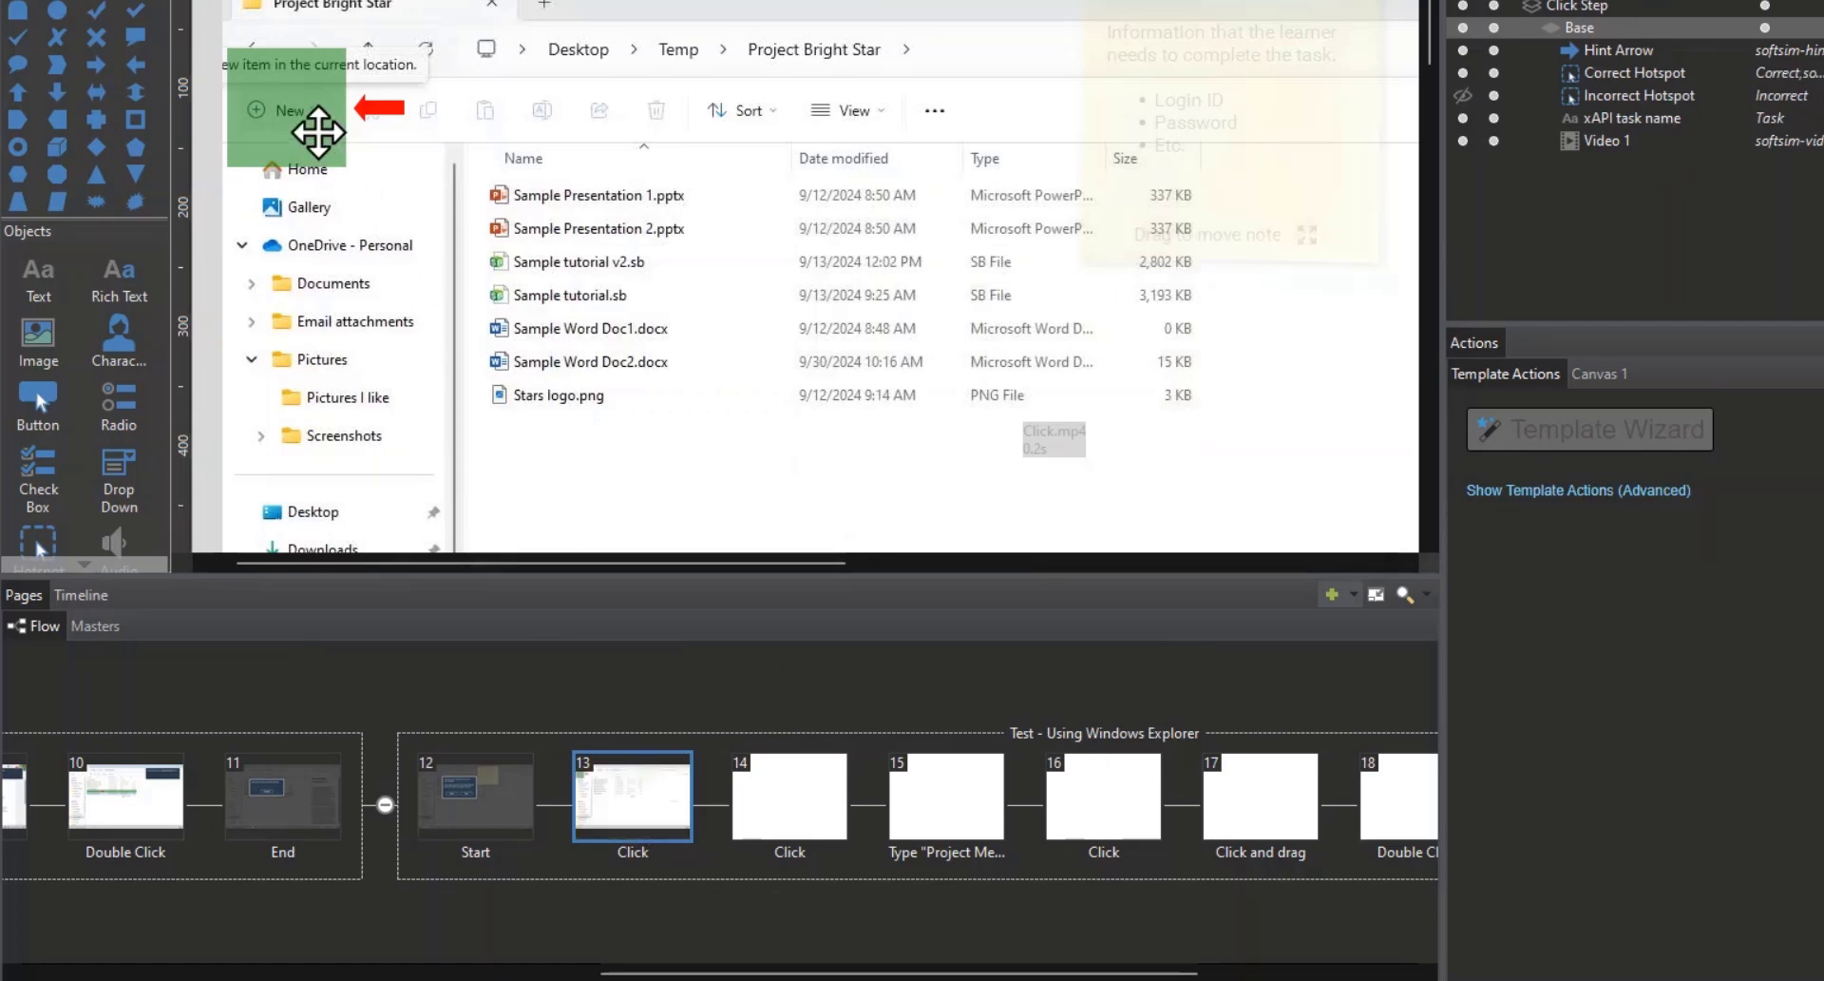
left_click(297, 102)
left_click_drag(294, 98, 291, 206)
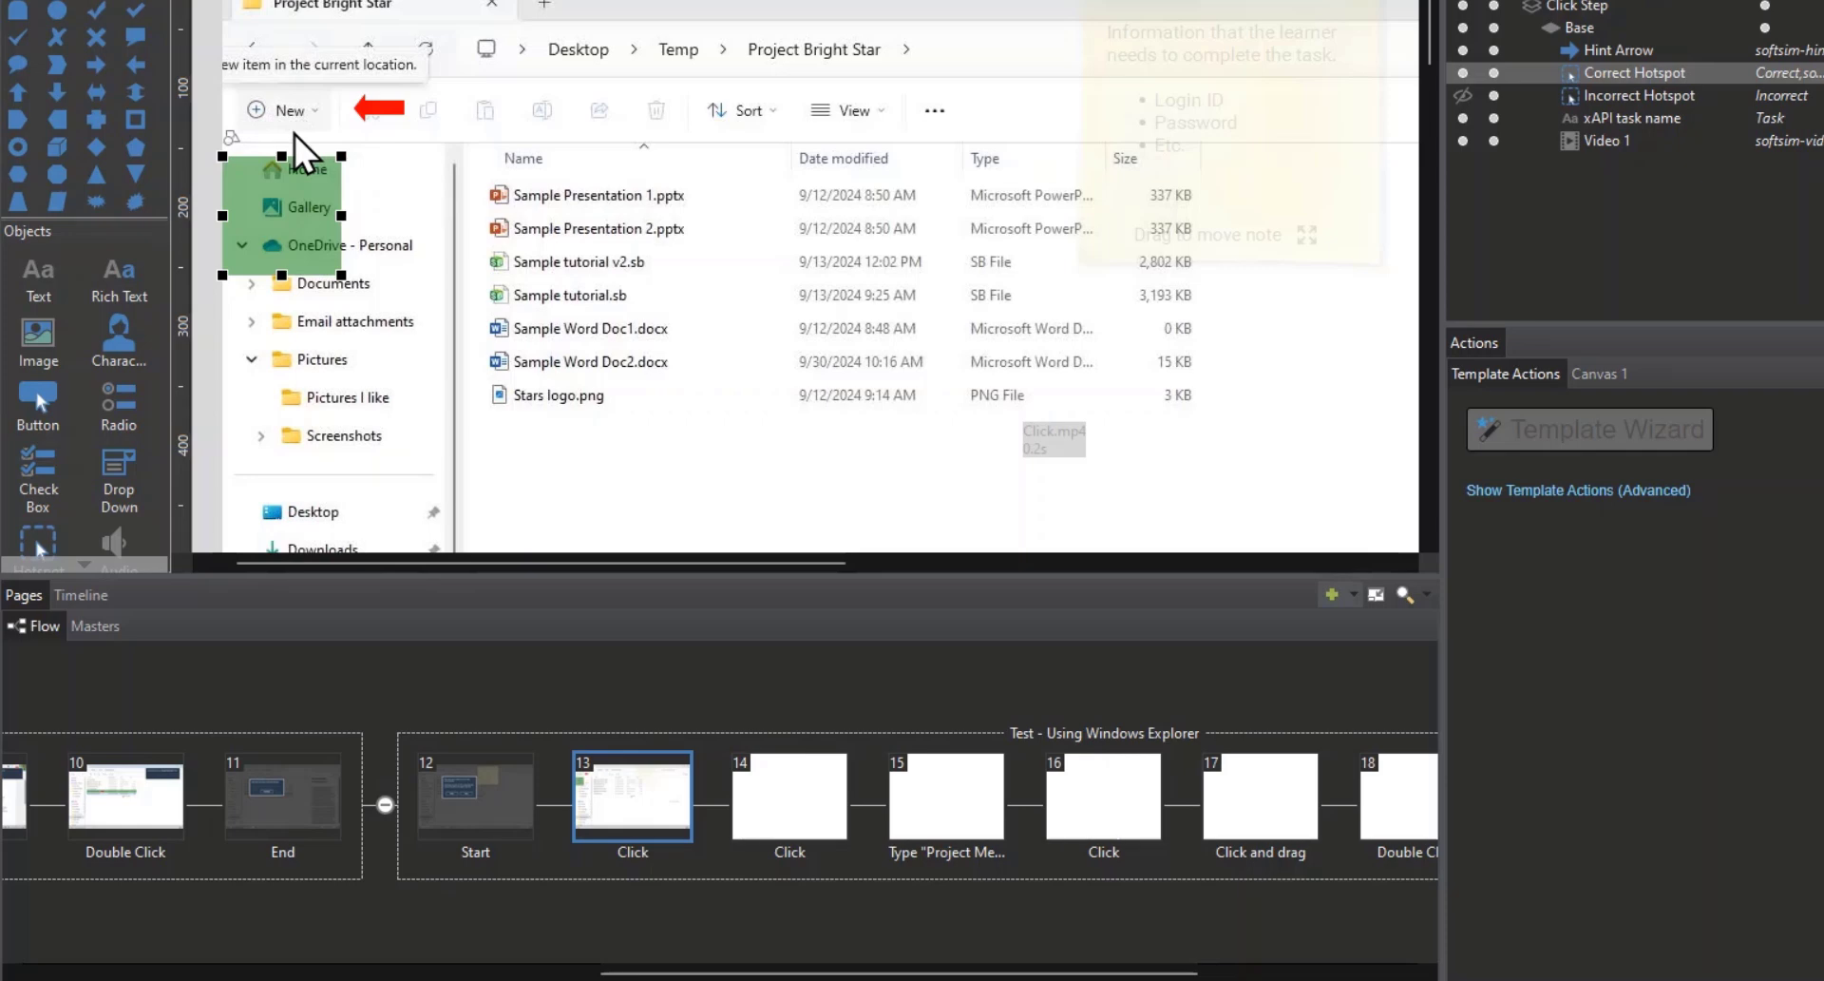
Step: Edit page 13's screen recording step so its start frame is at 13.1 seconds, before the New tooltip appears, and save it
right_click(447, 175)
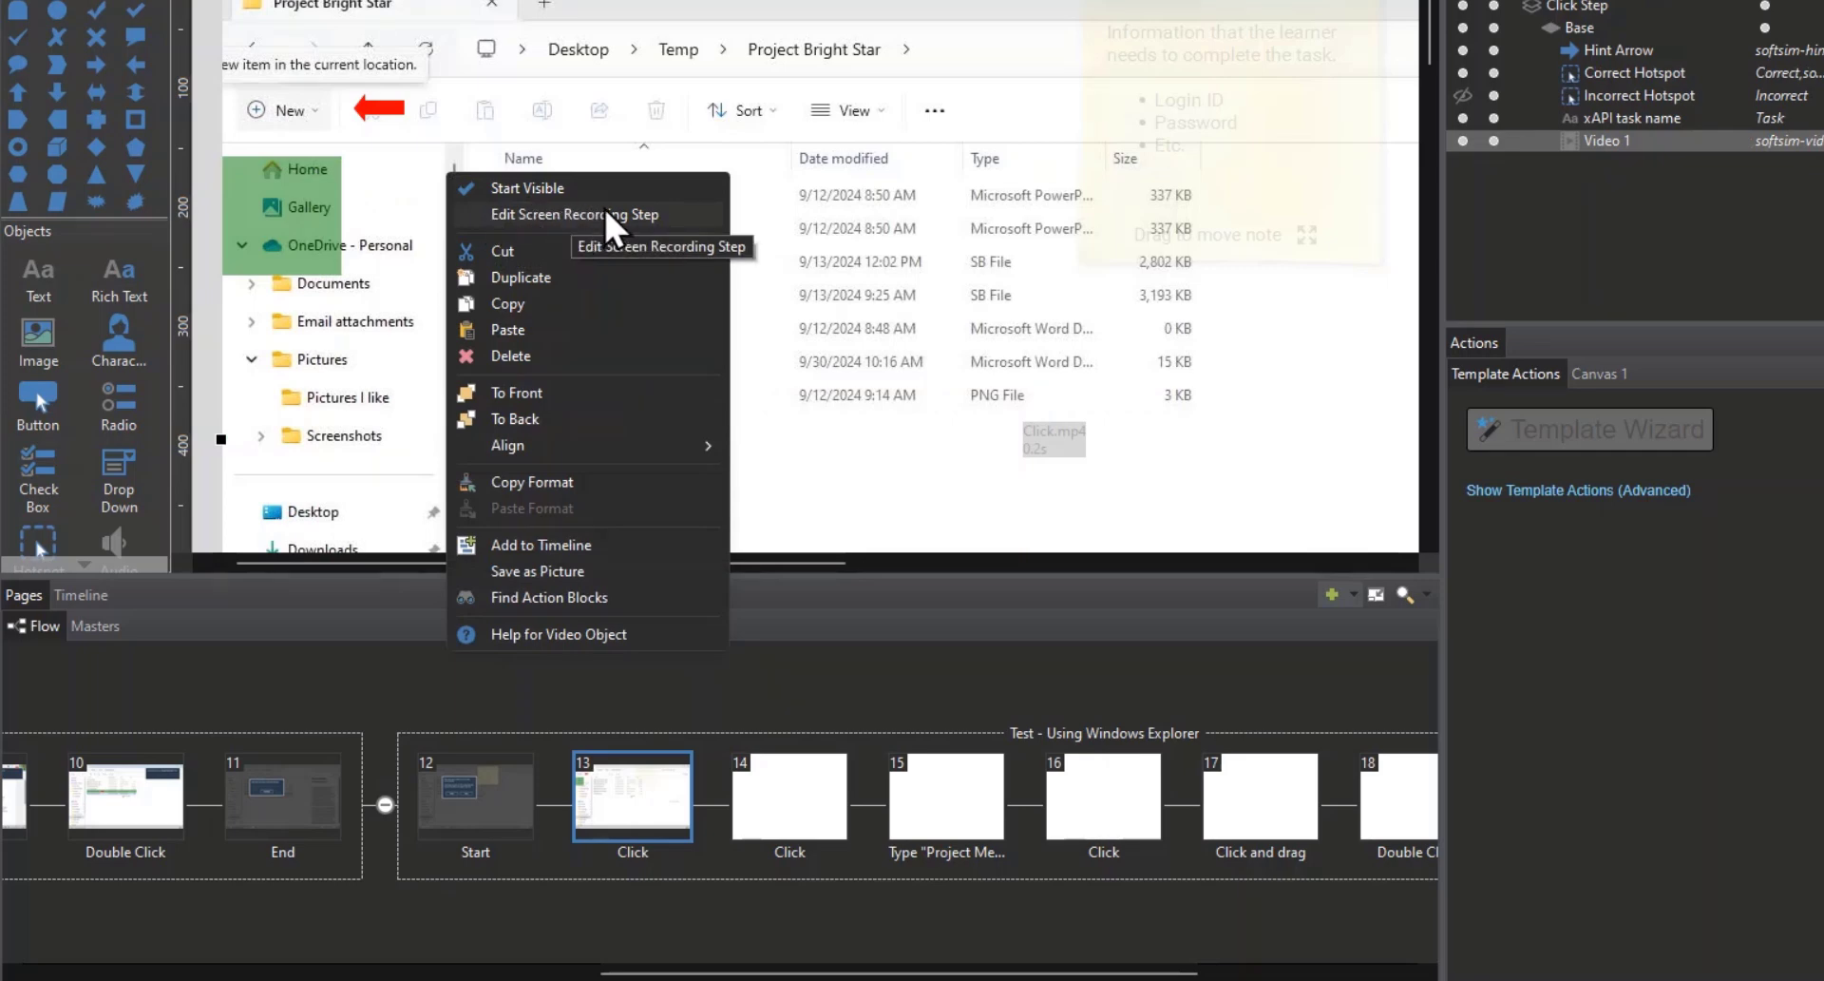
left_click(647, 214)
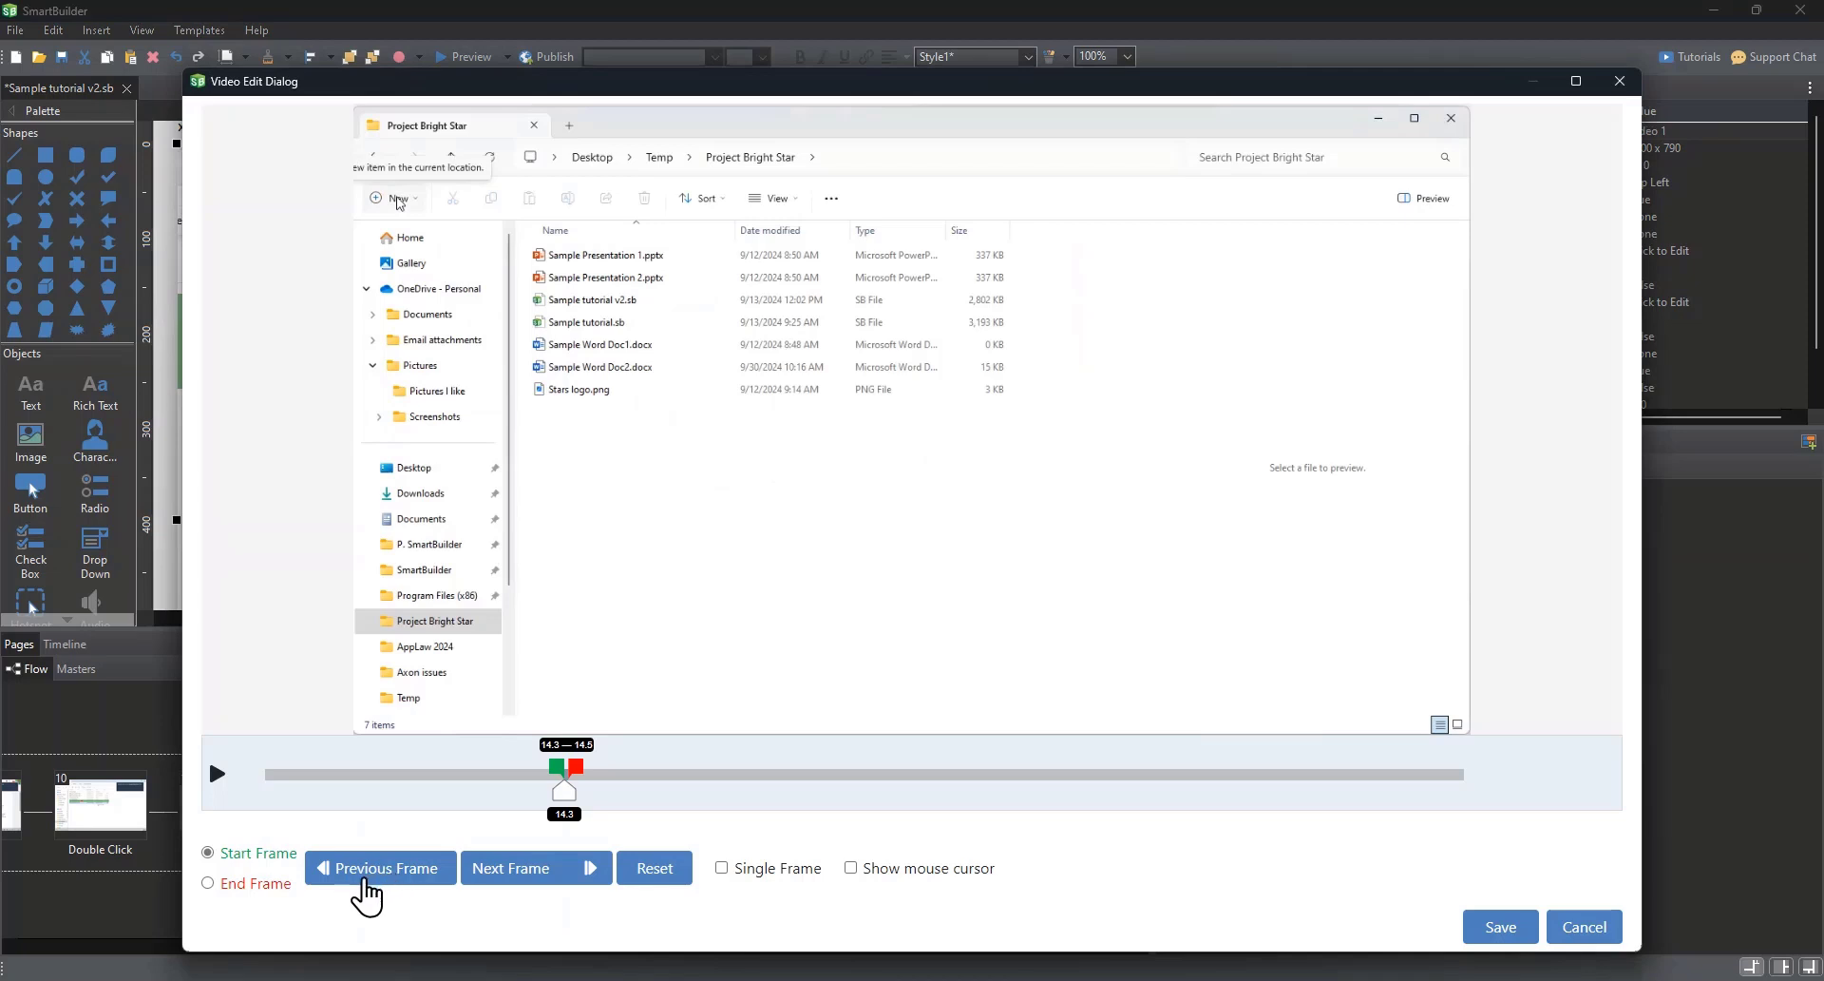
left_click(383, 874)
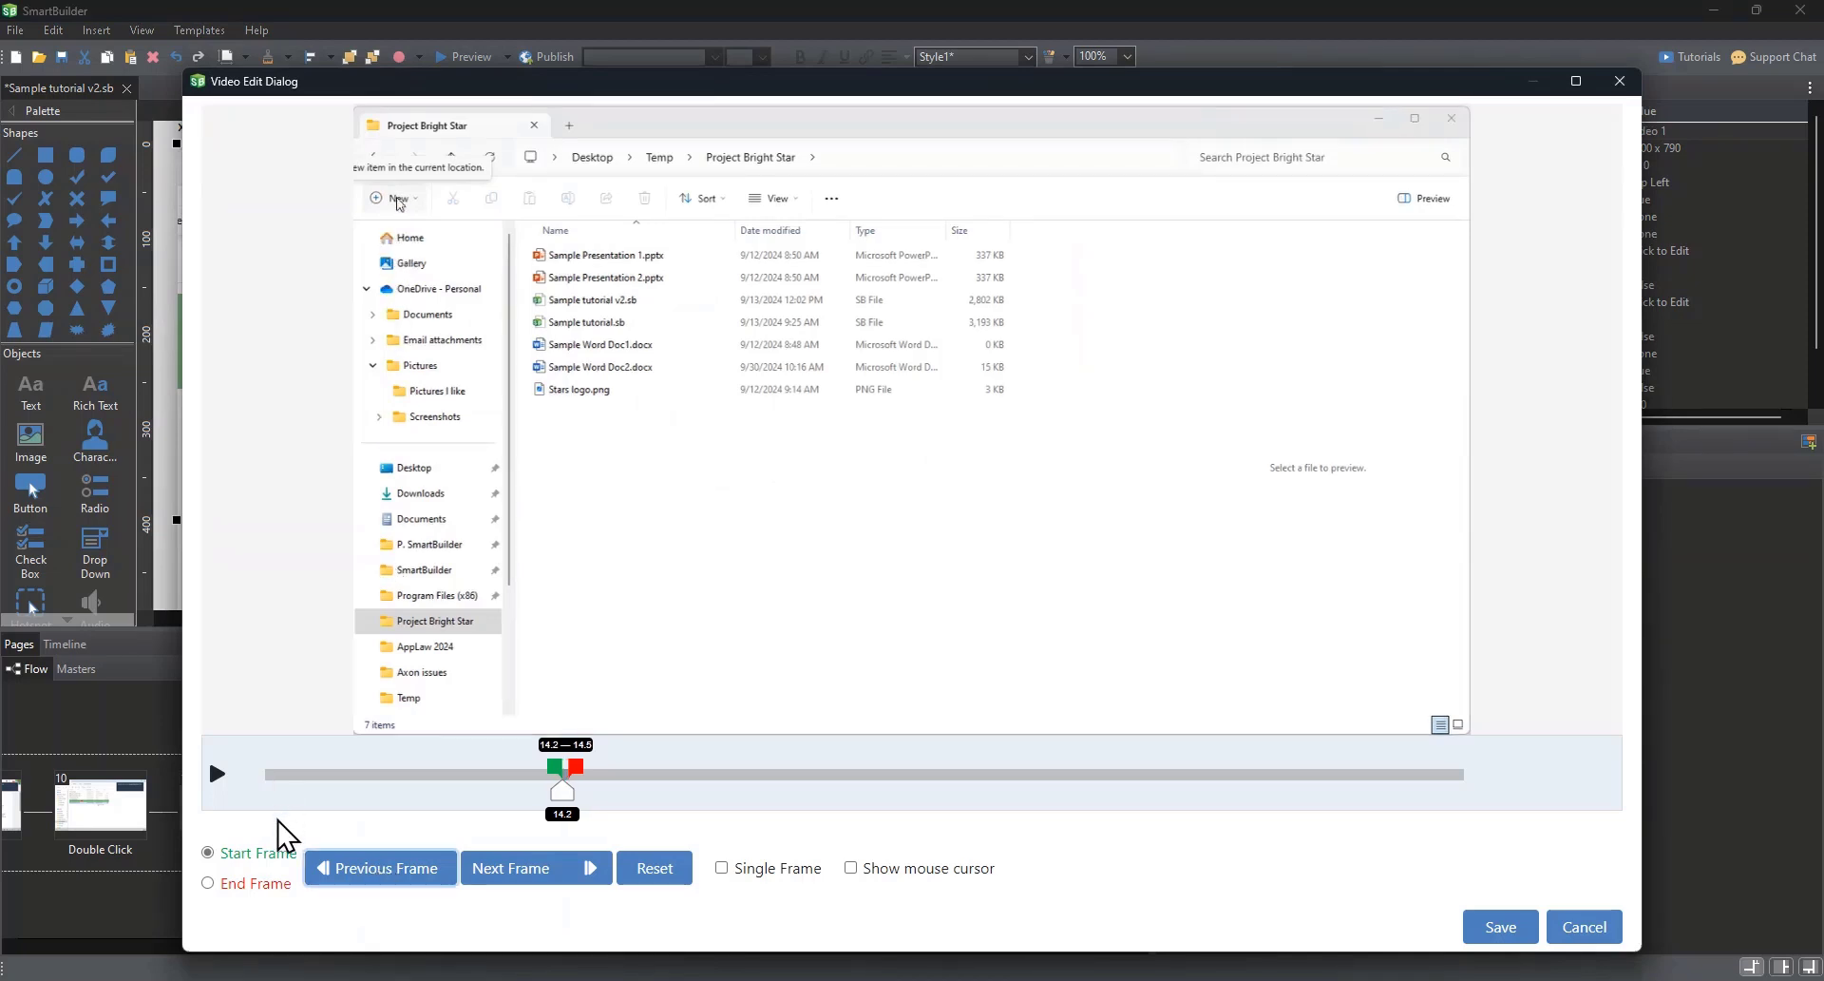
left_click(349, 872)
left_click(349, 872)
left_click(350, 872)
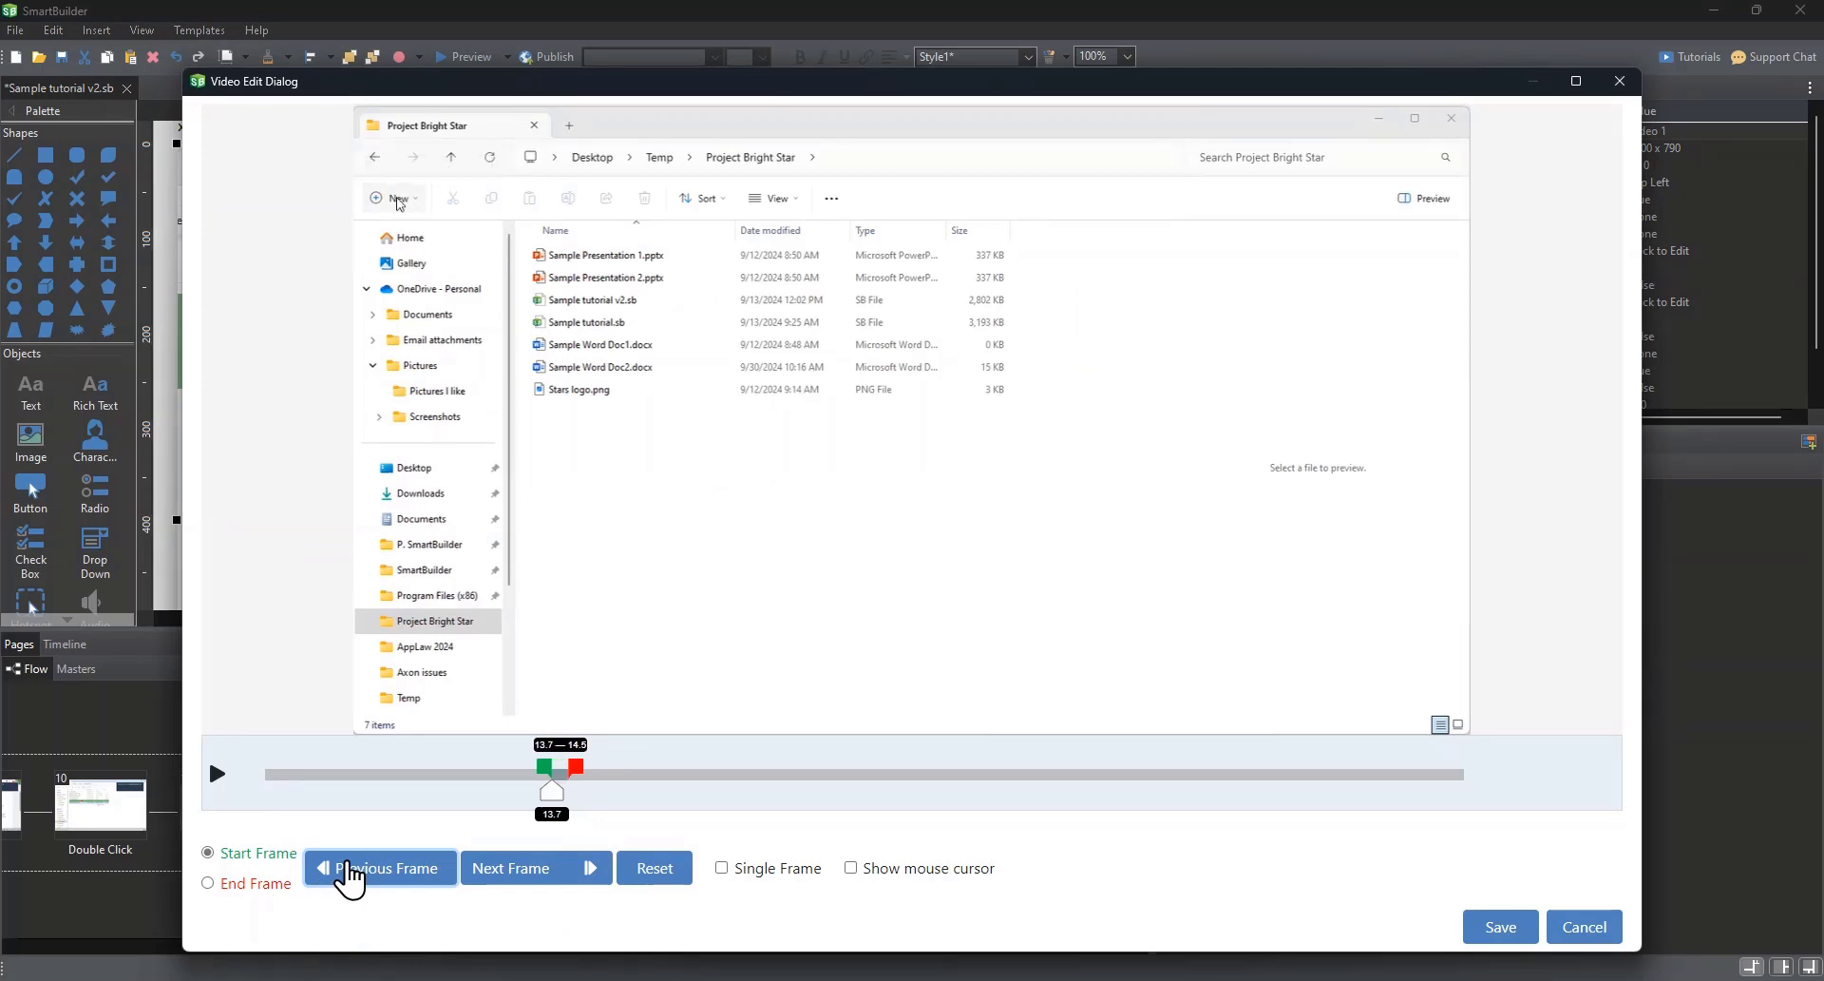
left_click(350, 872)
left_click(350, 873)
left_click(349, 872)
left_click(349, 872)
left_click(350, 872)
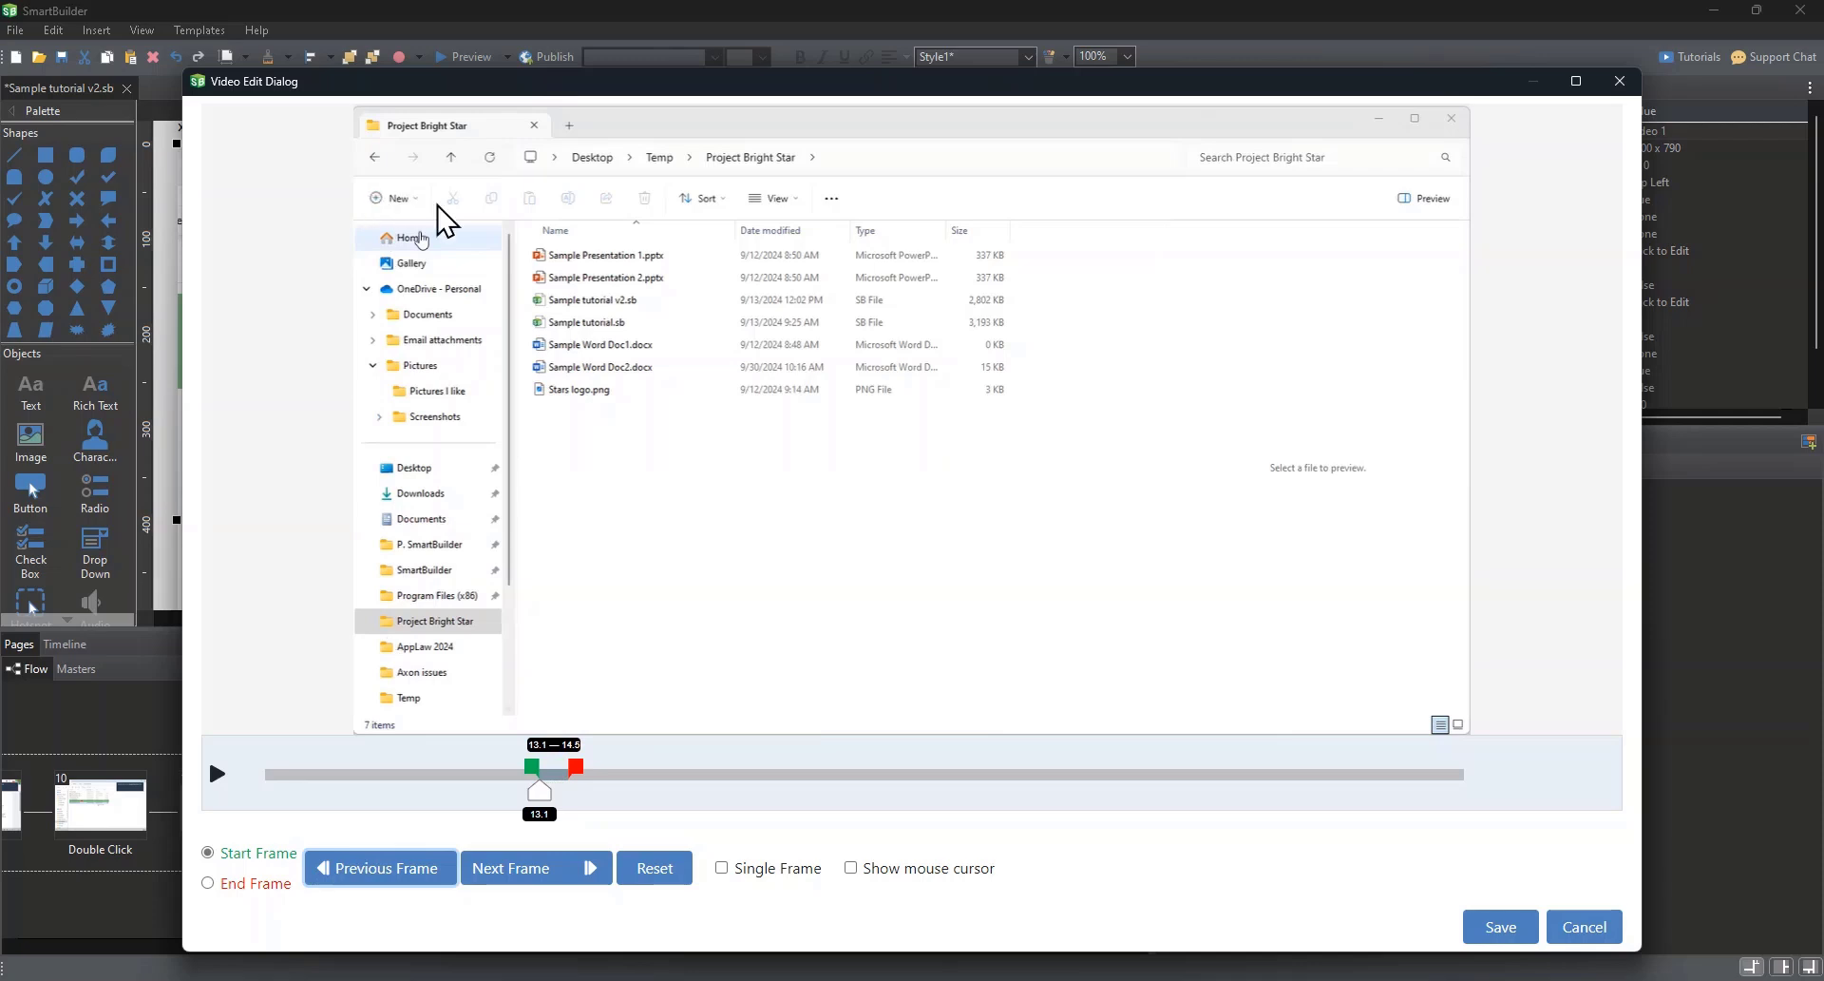
left_click(1494, 927)
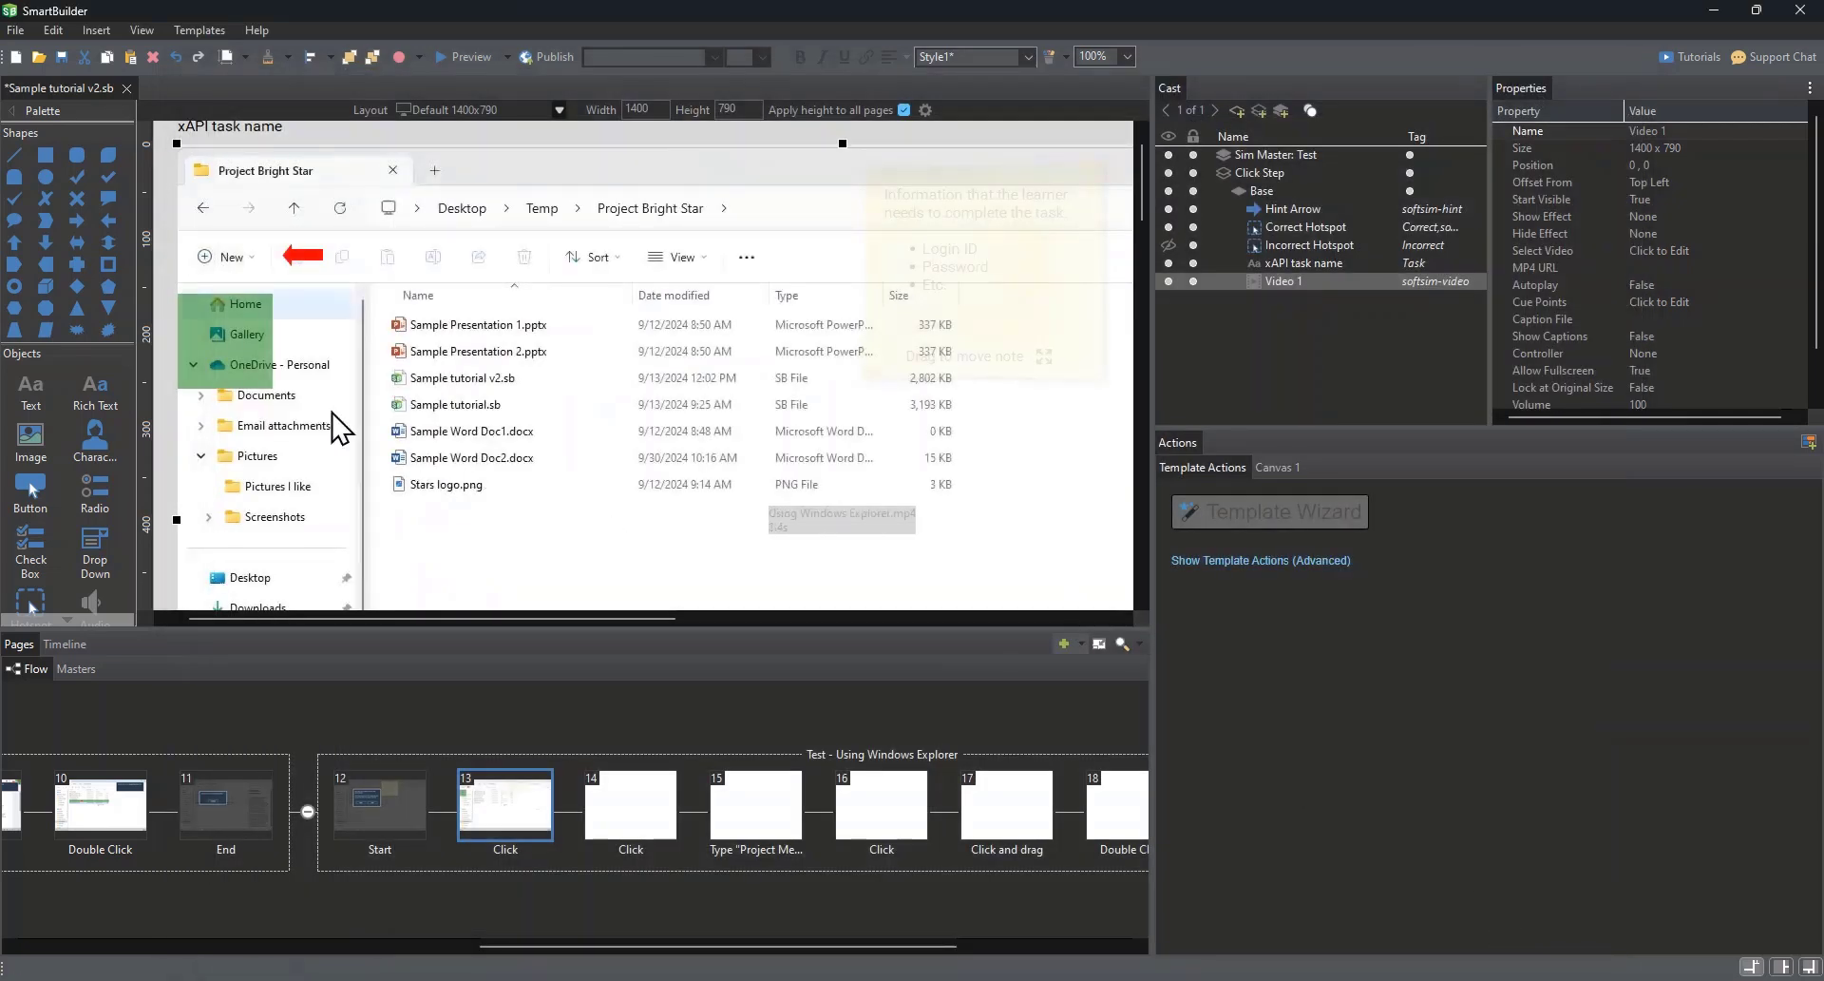
Step: Move page 13's correct hotspot back over the New button at position 0, 90 and resize it to 105 x 60
left_click(224, 300)
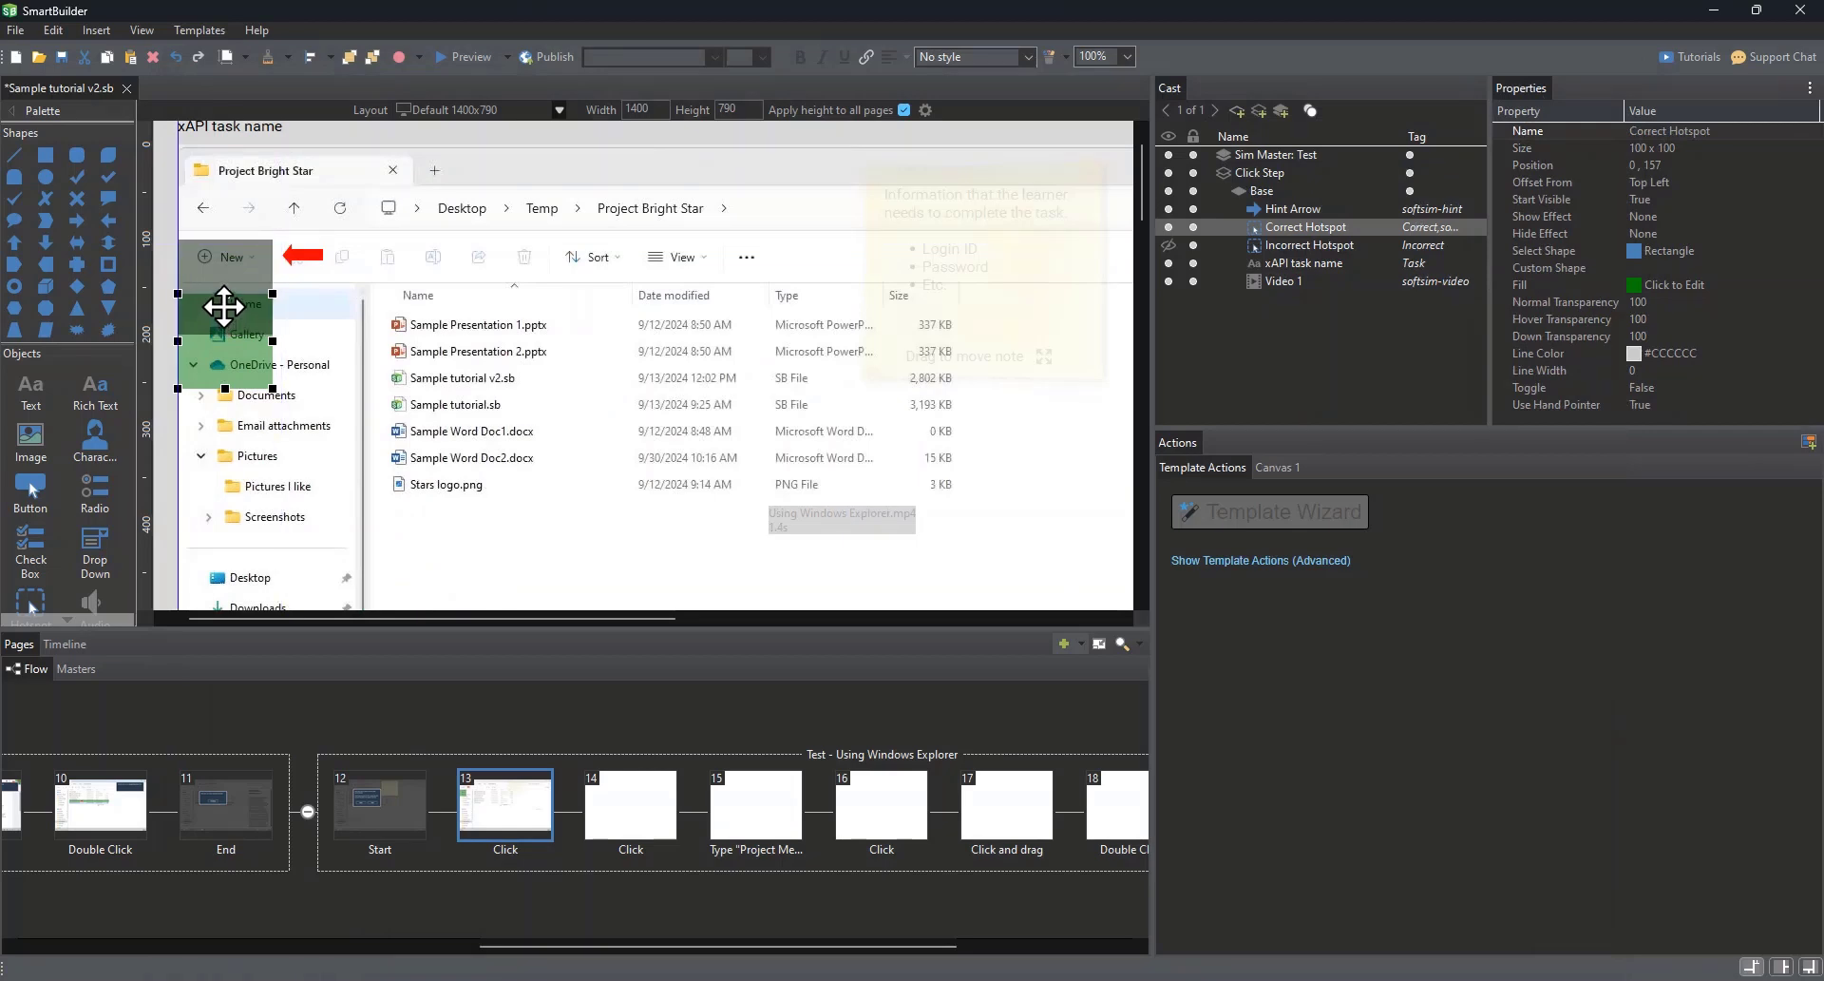
left_click_drag(225, 310, 224, 246)
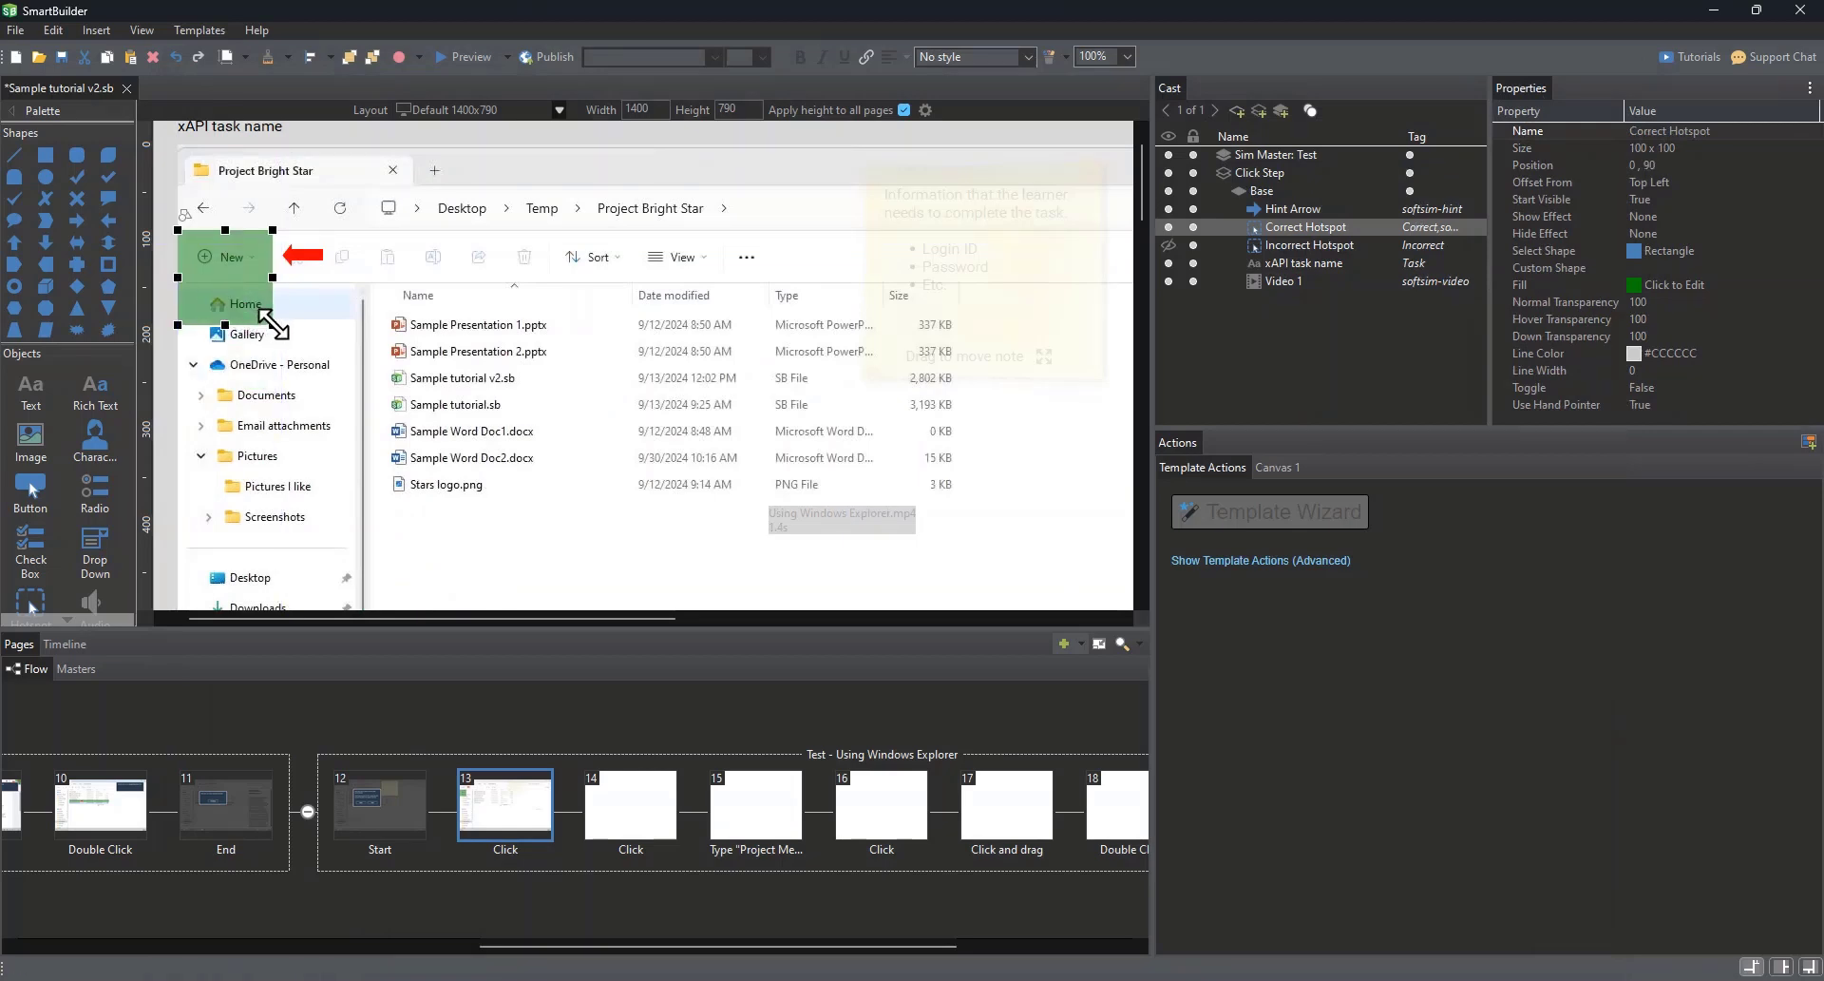
left_click_drag(265, 323, 277, 285)
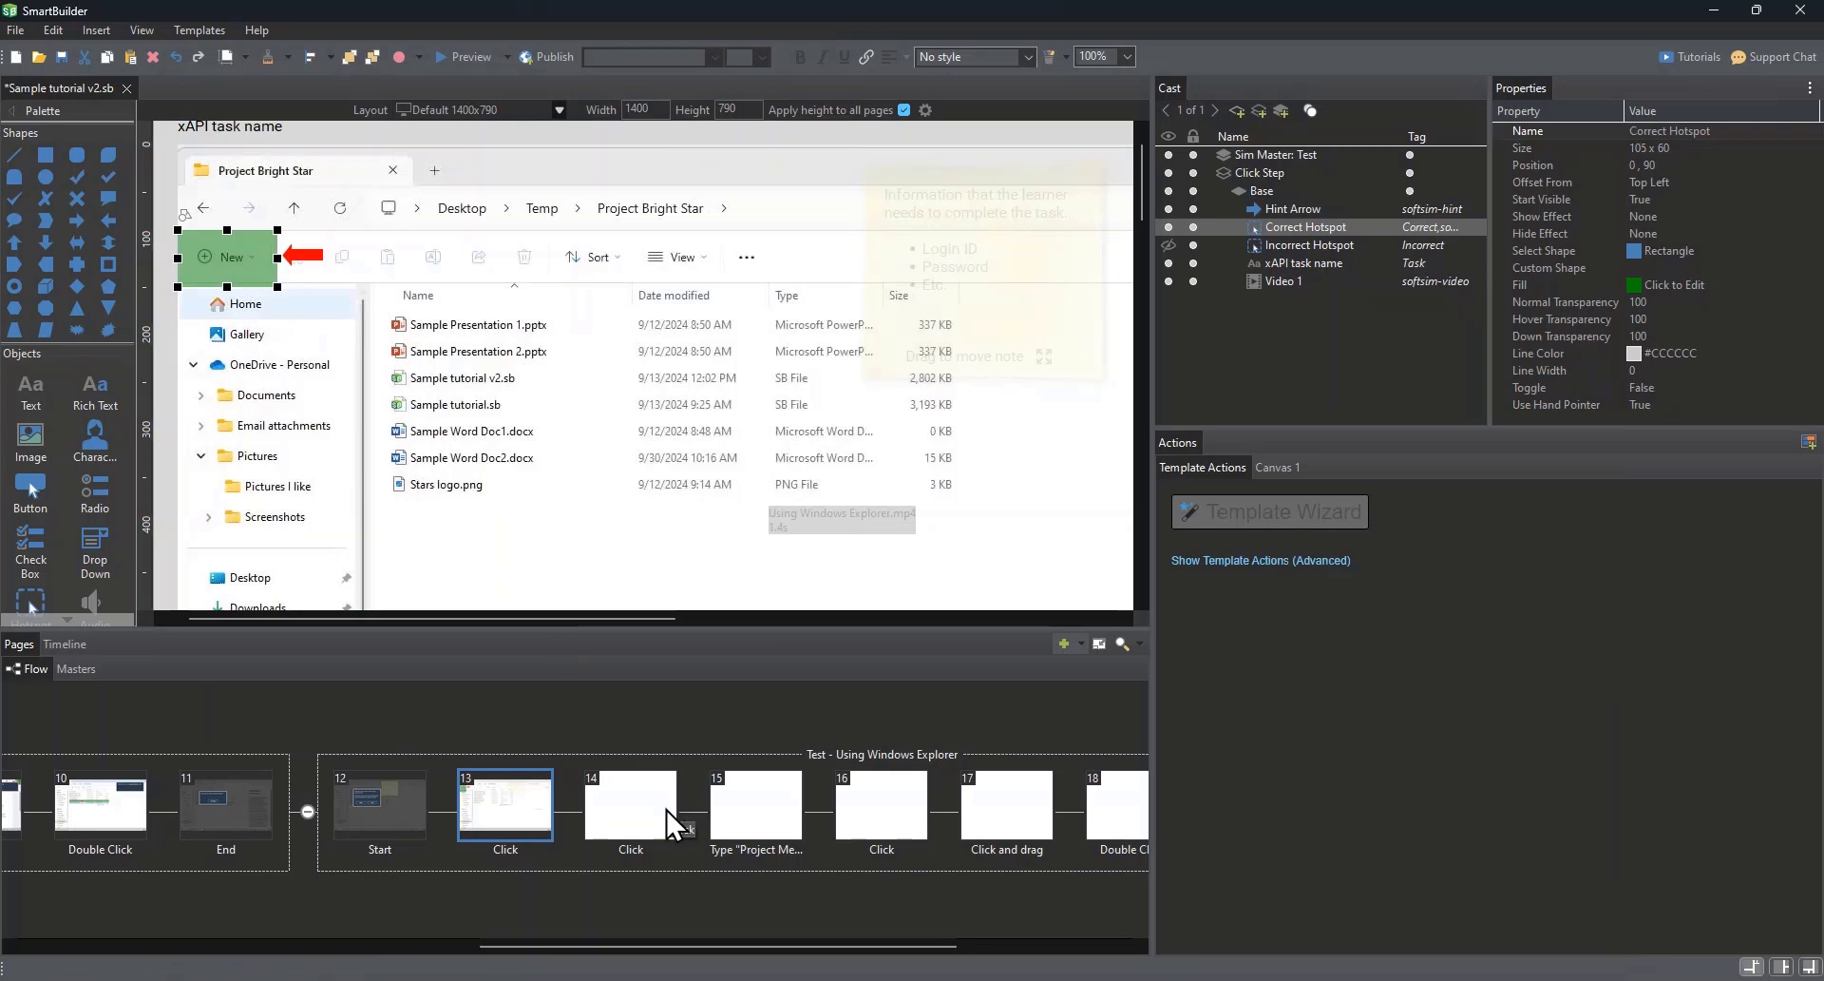
Step: On page 14, move the correct hotspot off the Folder entry and set the recording step's start frame to 15.3 seconds
left_click(627, 806)
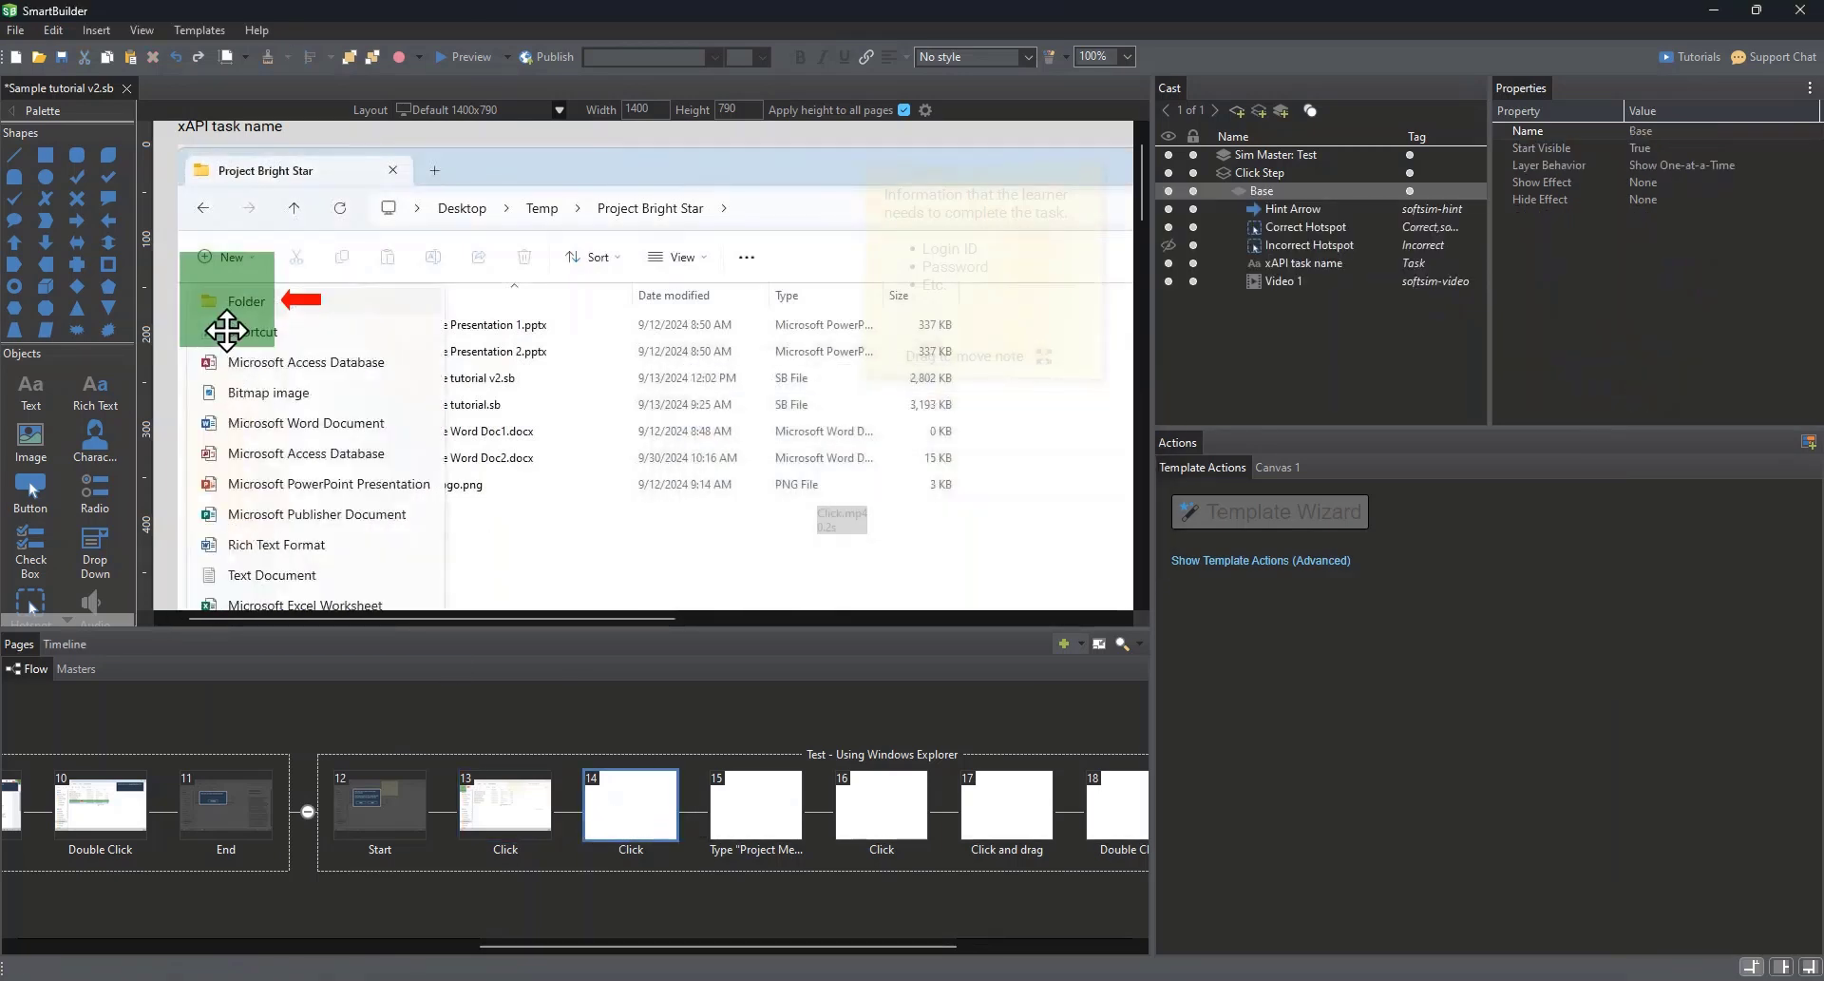
left_click_drag(230, 327, 380, 260)
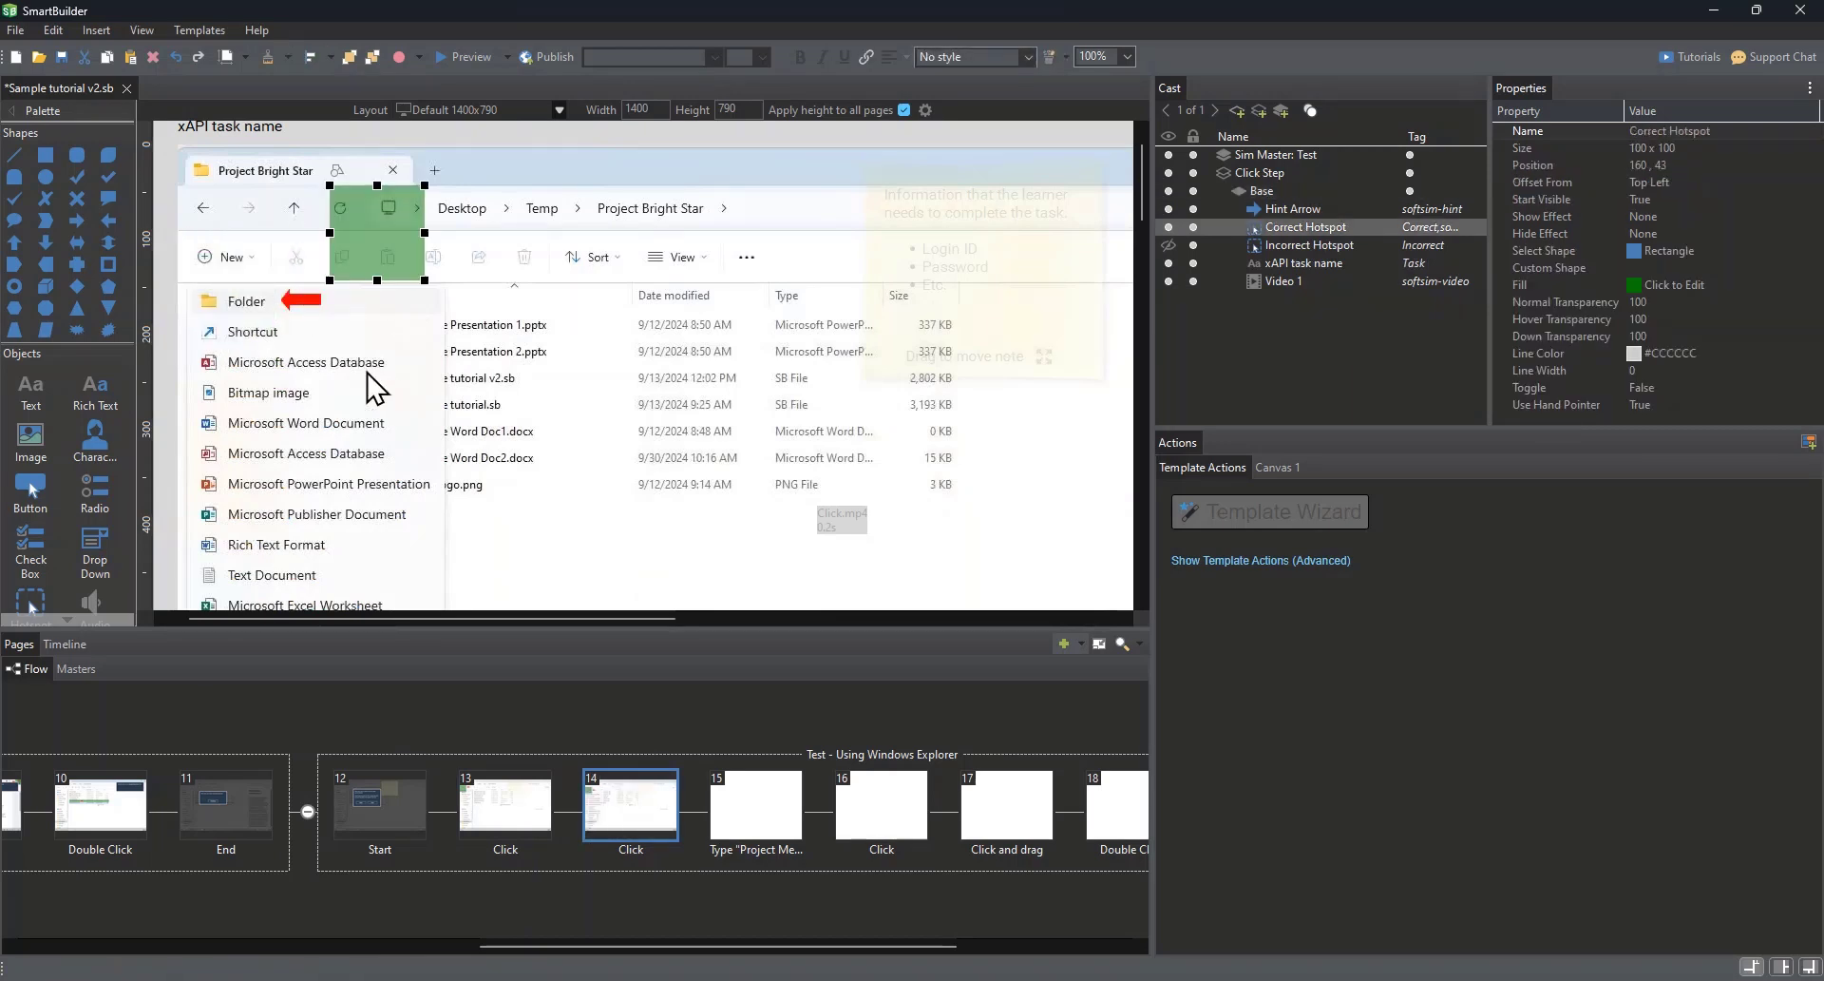
right_click(366, 372)
left_click(441, 390)
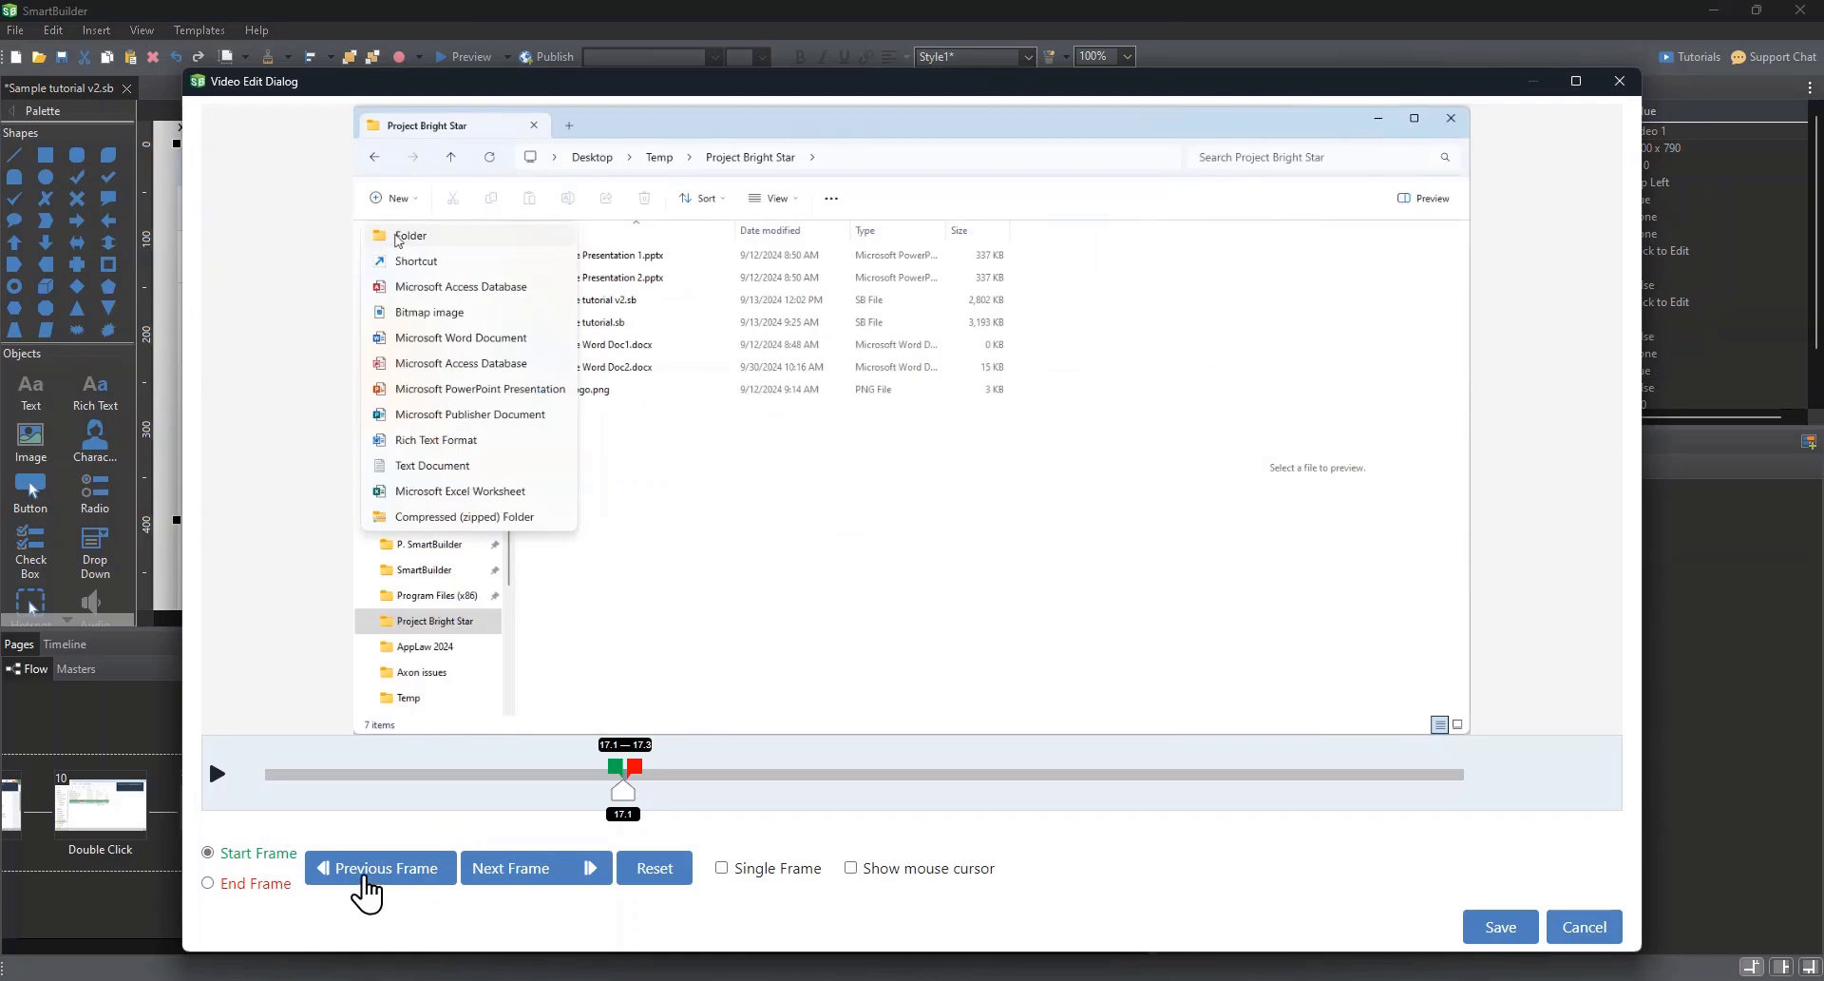
left_click(366, 867)
left_click(366, 867)
left_click(366, 867)
left_click(366, 868)
left_click(366, 867)
left_click(366, 869)
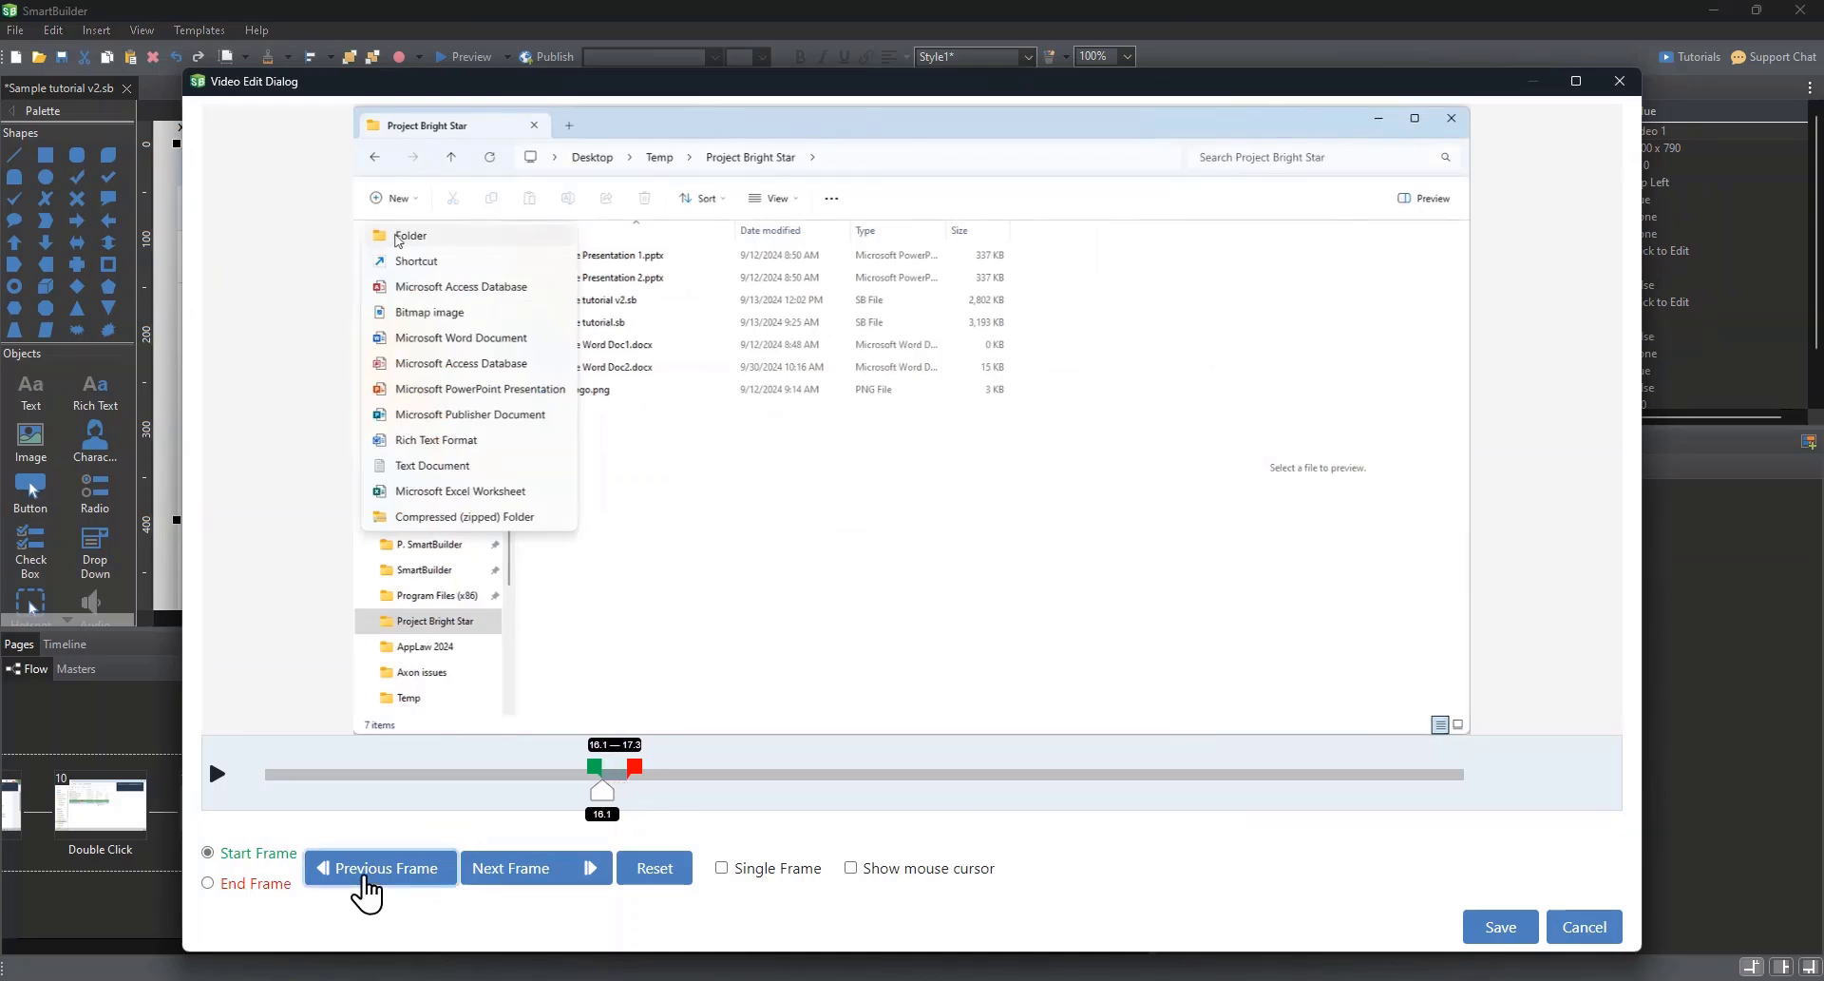
left_click(366, 869)
left_click(366, 869)
left_click(367, 870)
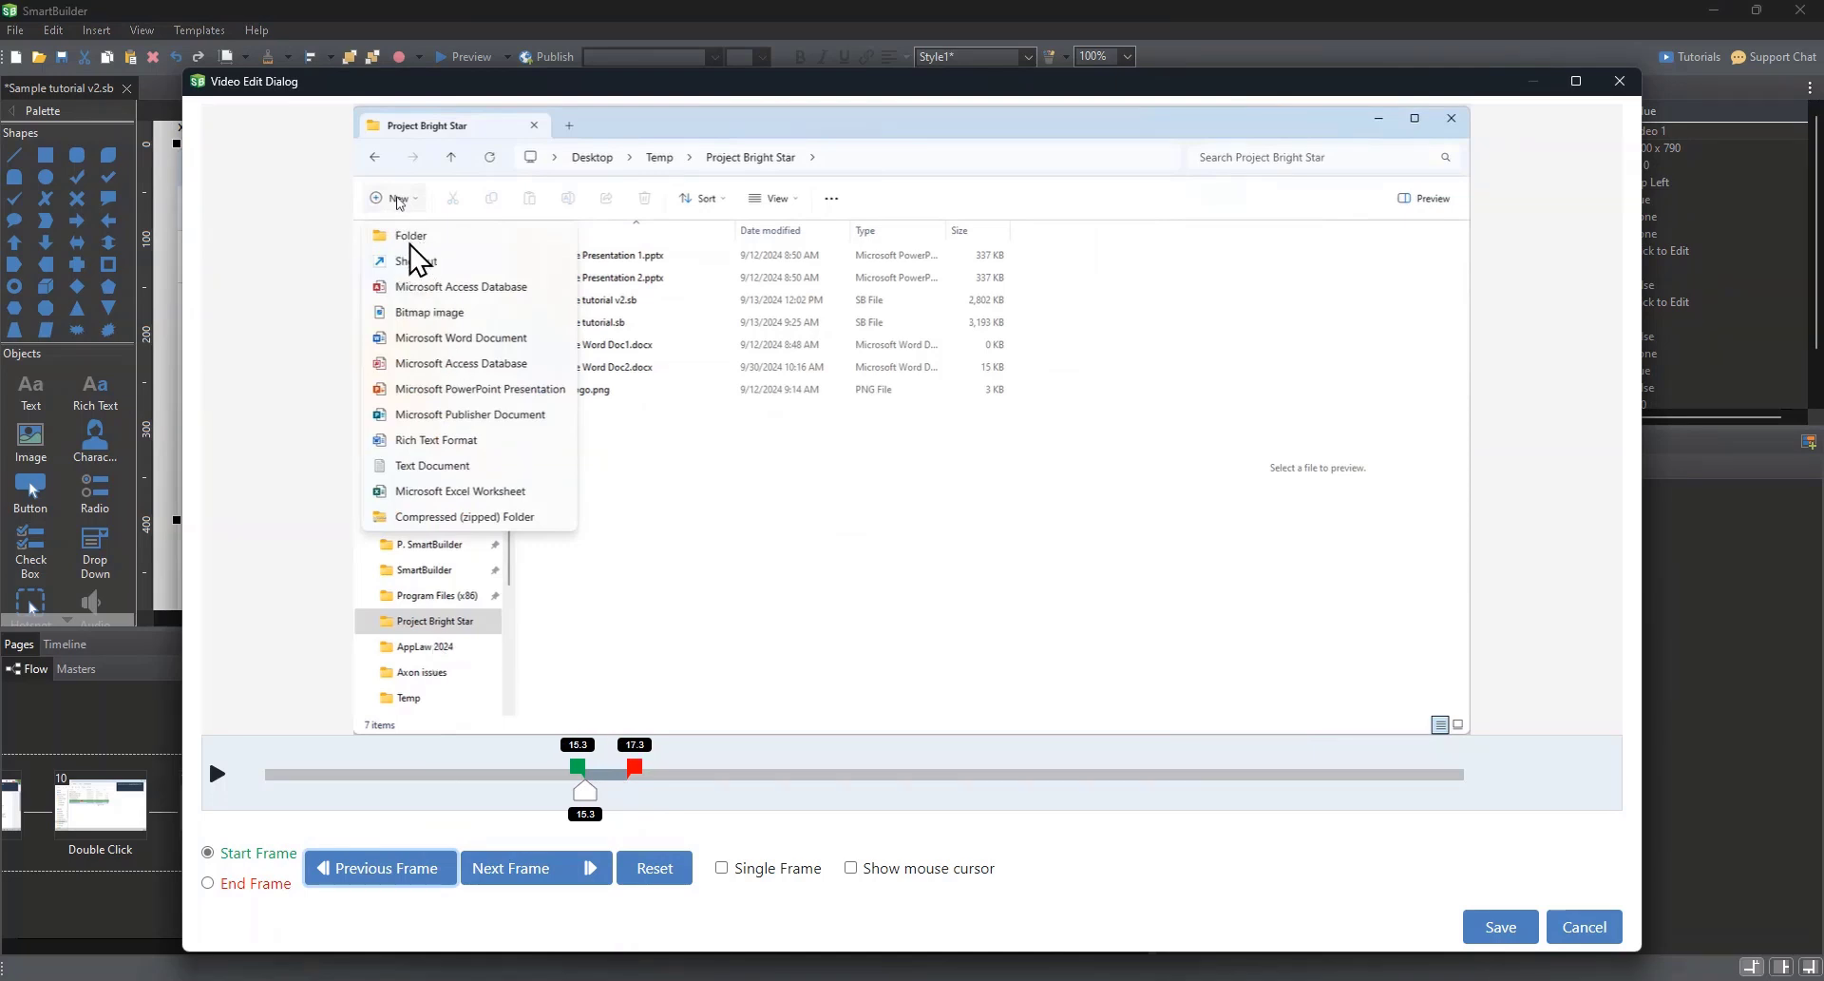
left_click(1507, 929)
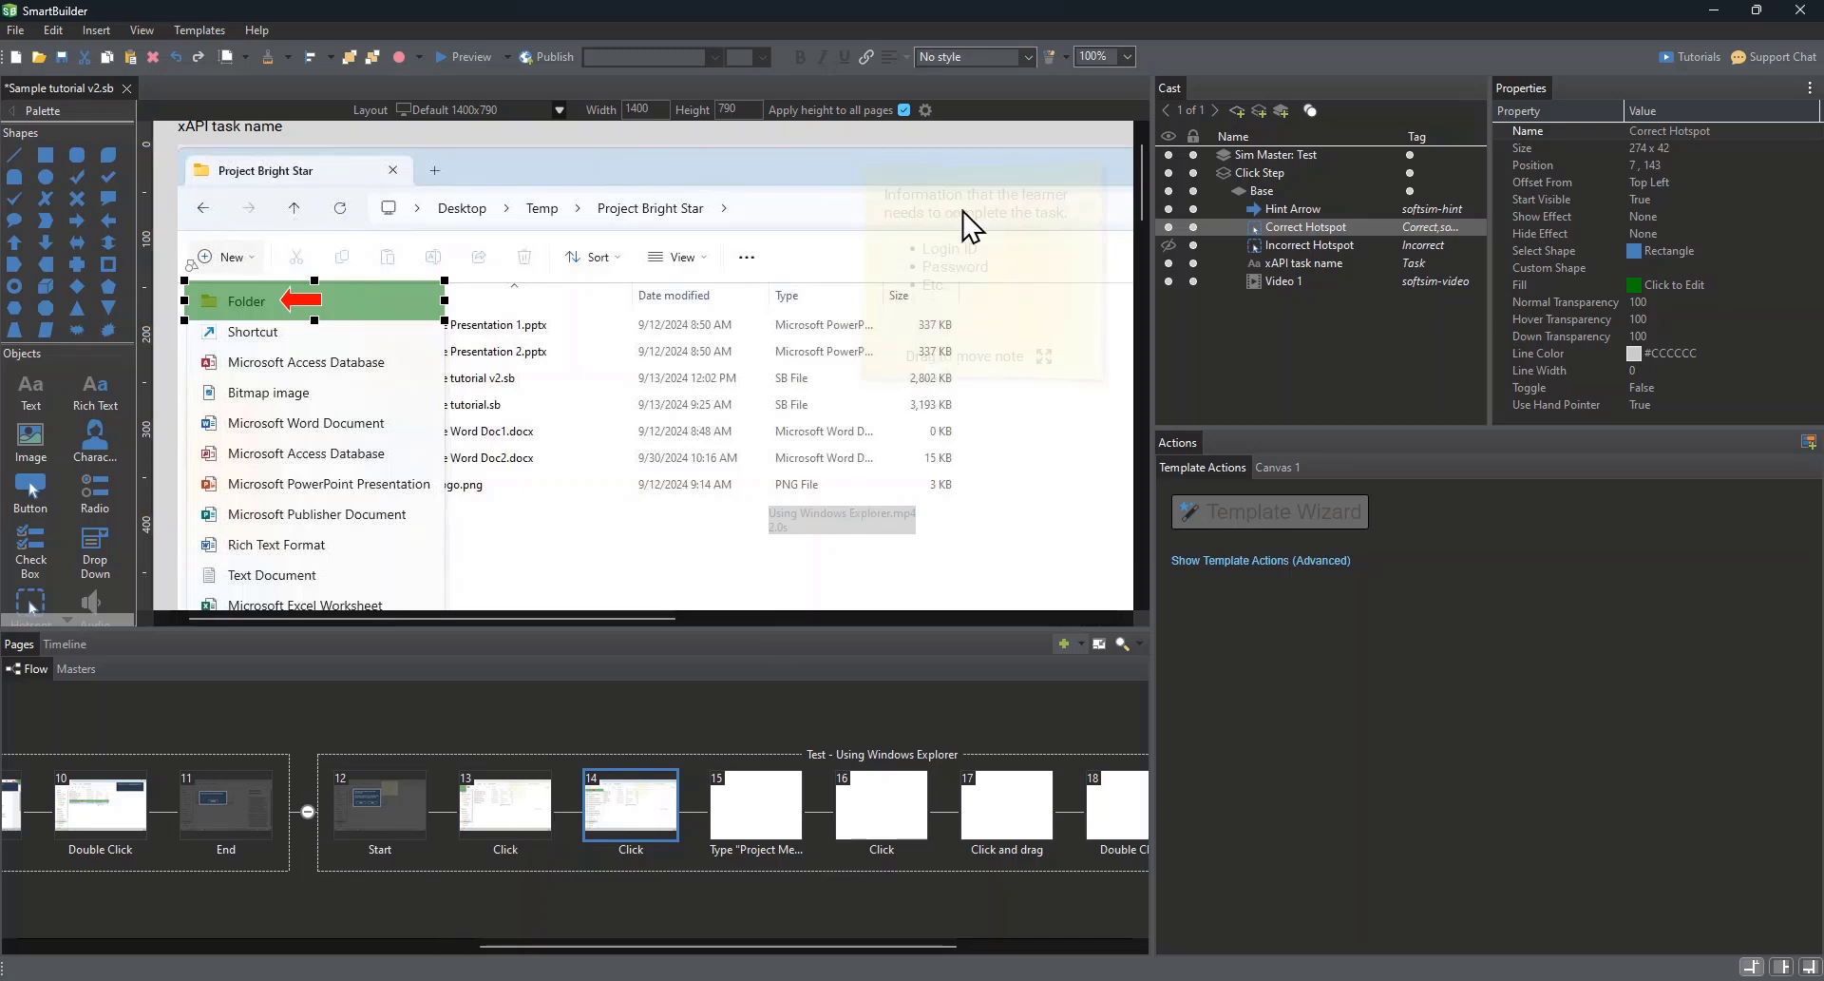
Step: Preview the lesson from the Start page of the Test subflow
left_click(383, 803)
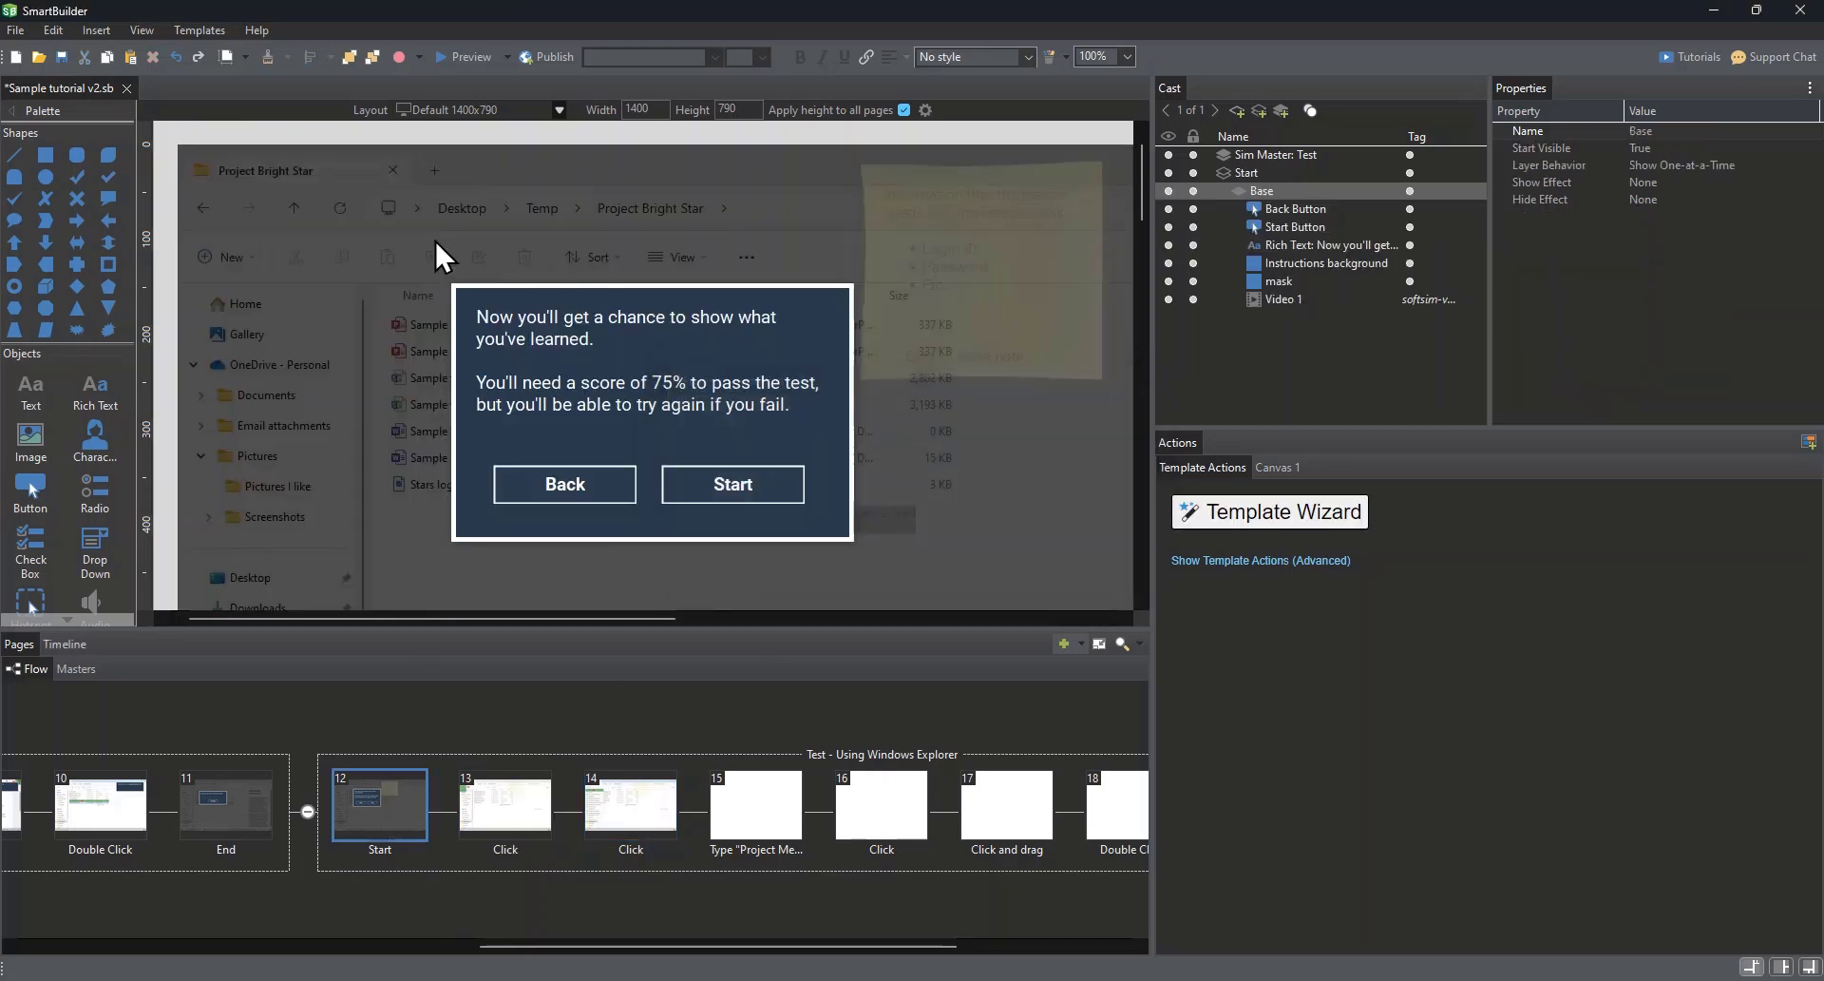
left_click(456, 55)
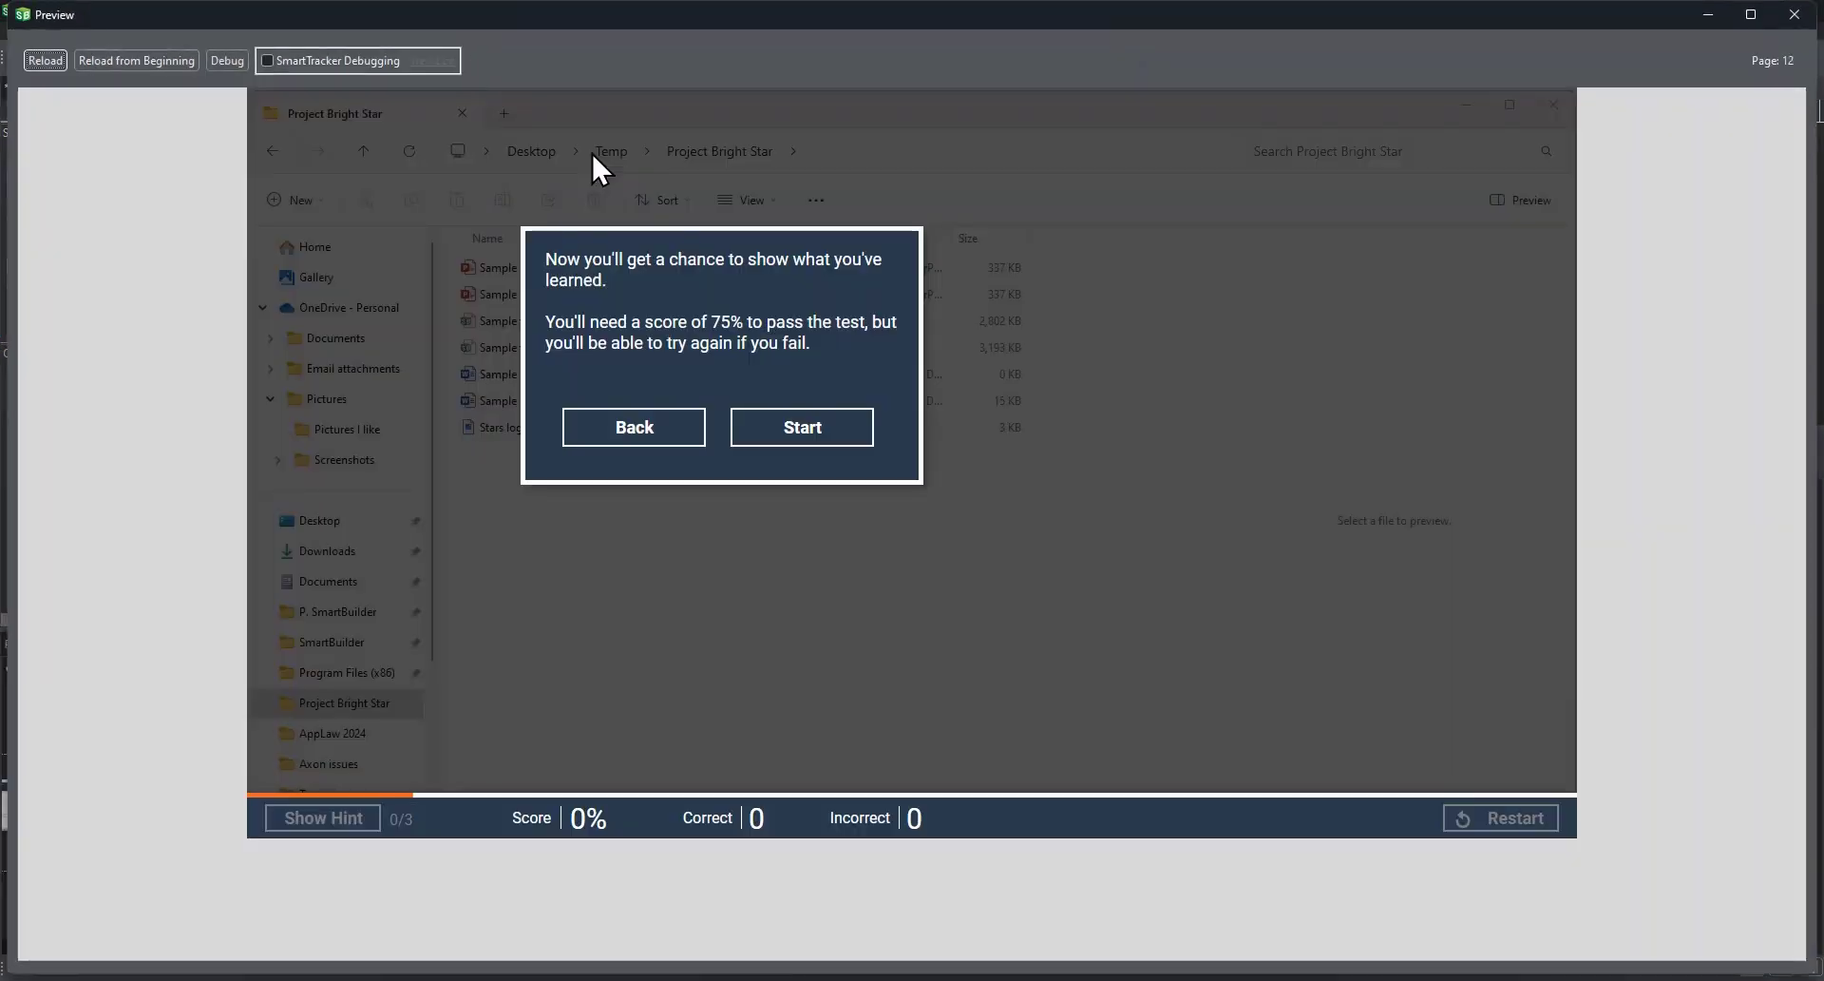
Step: Start the test in the preview, try moving the sticky note around the page, and close the preview
left_click(803, 429)
left_click_drag(1030, 215, 1073, 415)
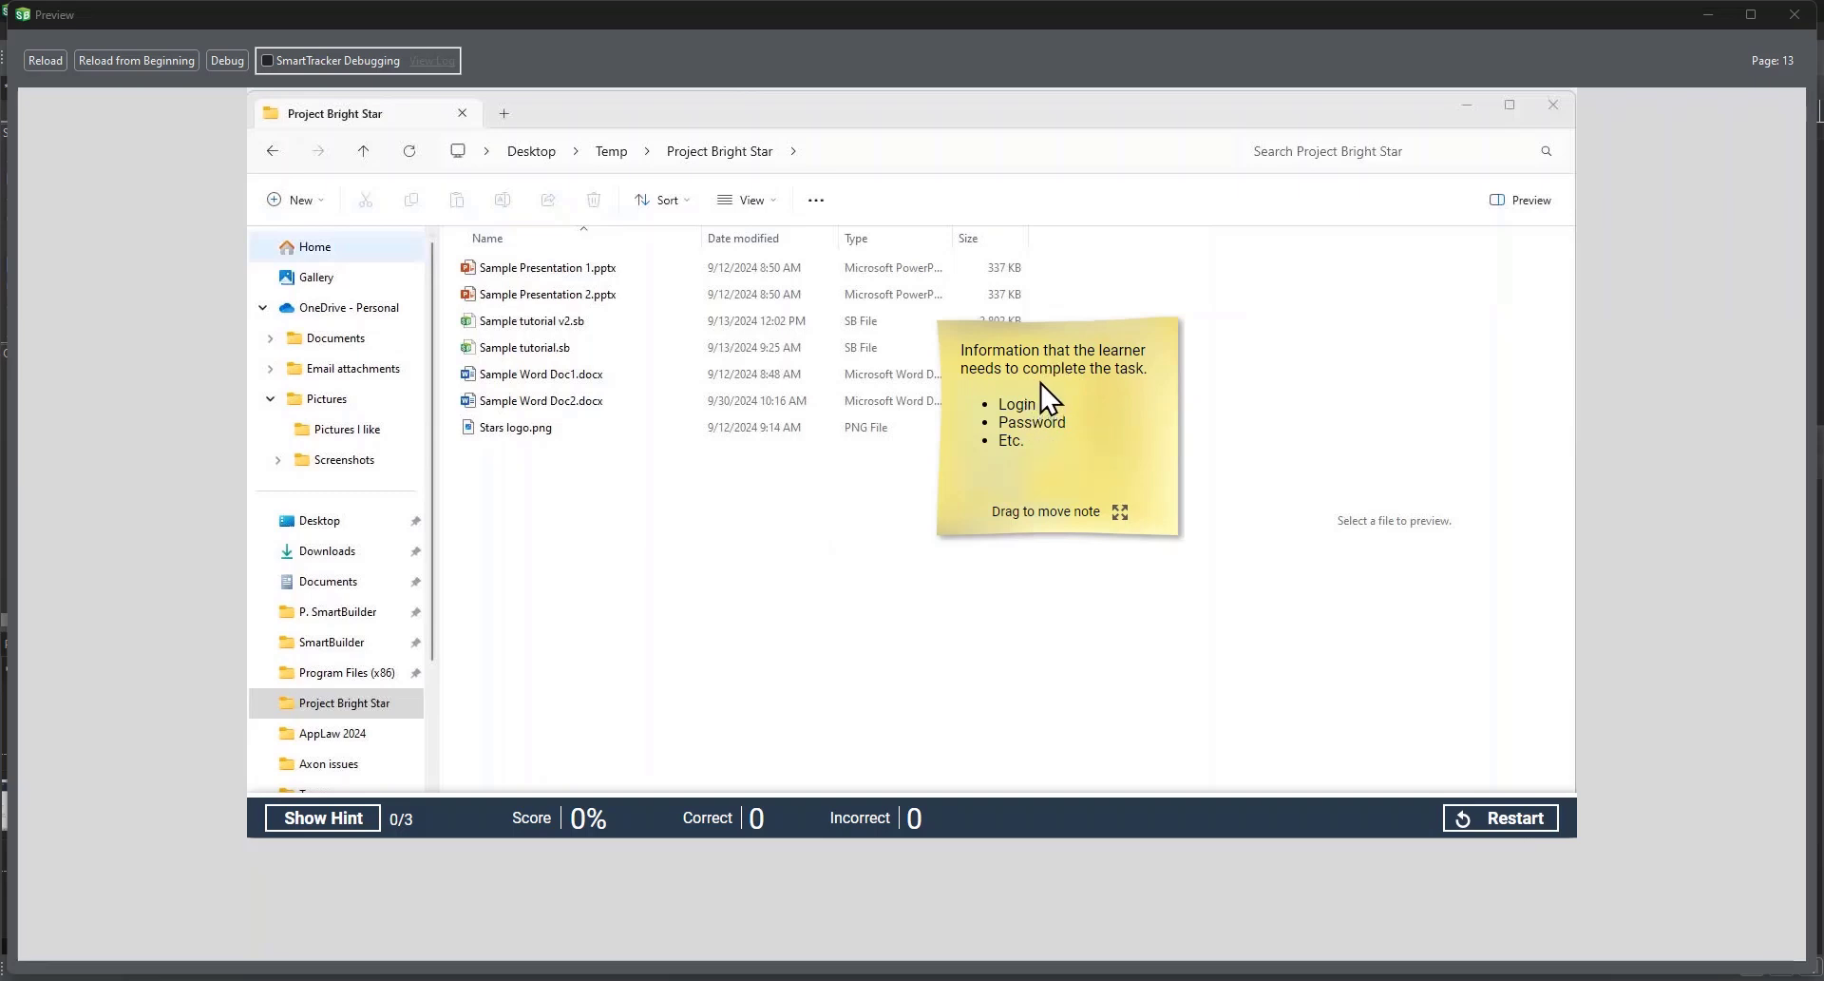
left_click_drag(1041, 386, 1144, 239)
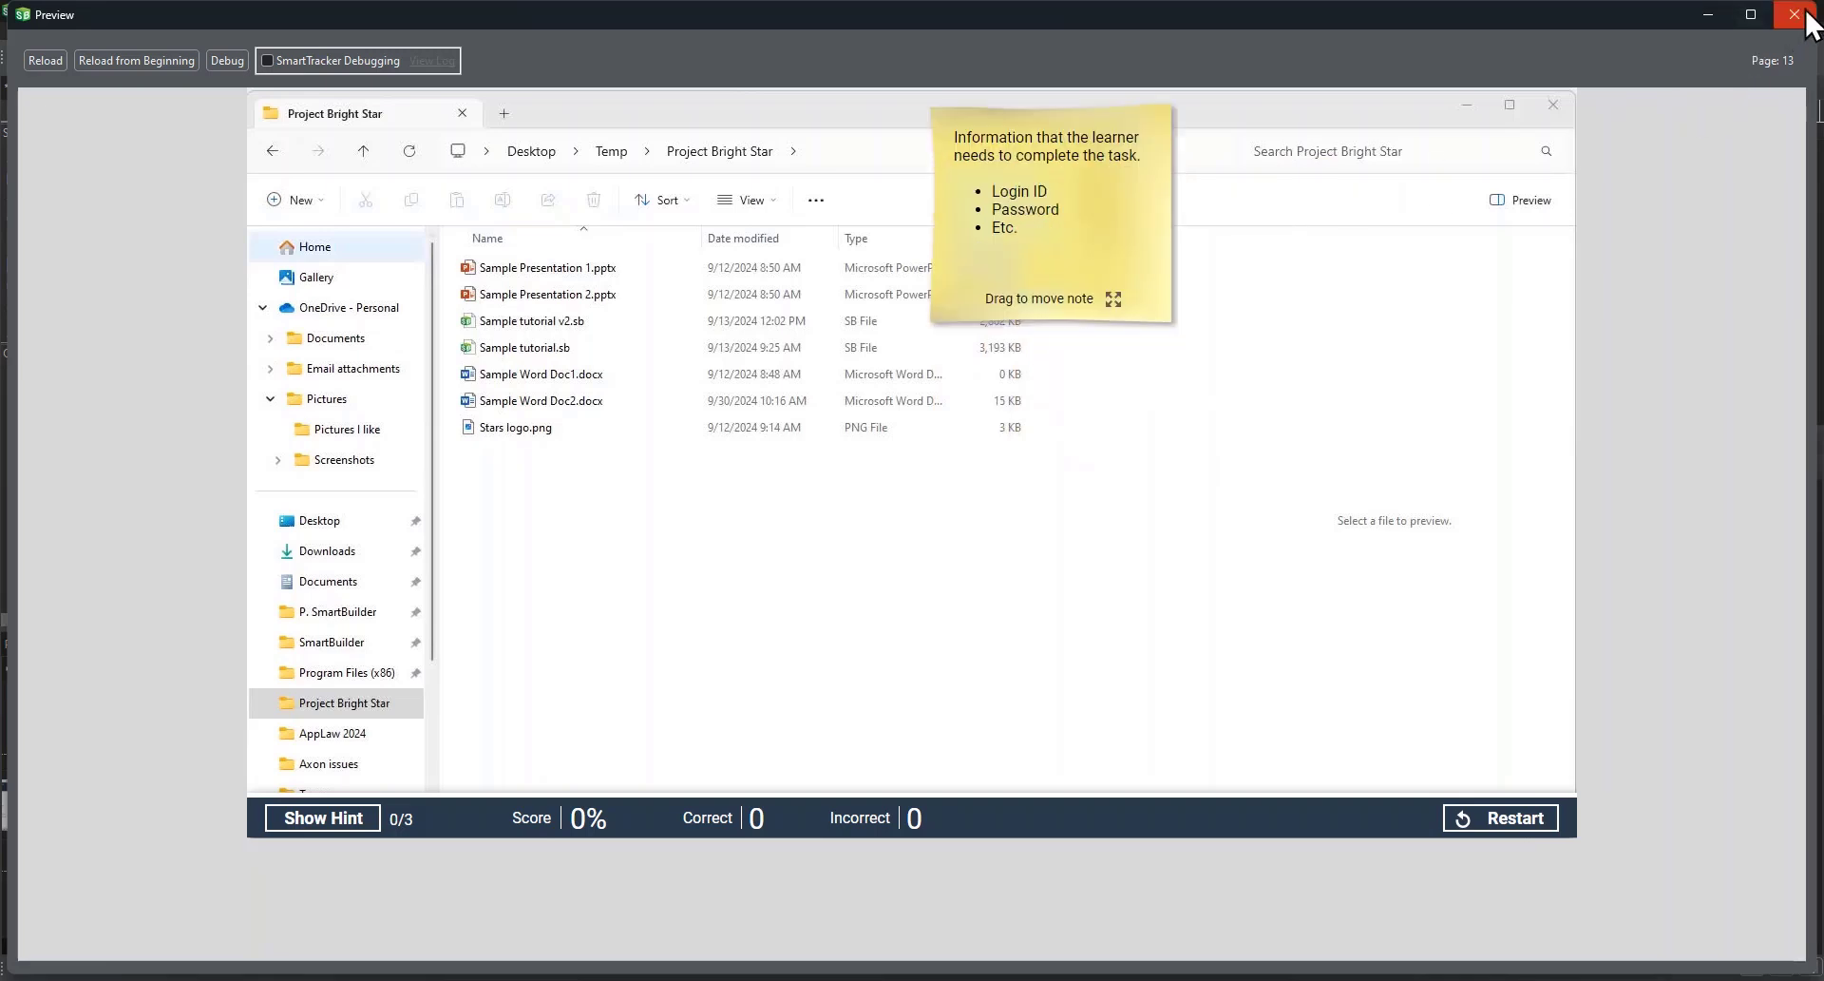
left_click(1791, 21)
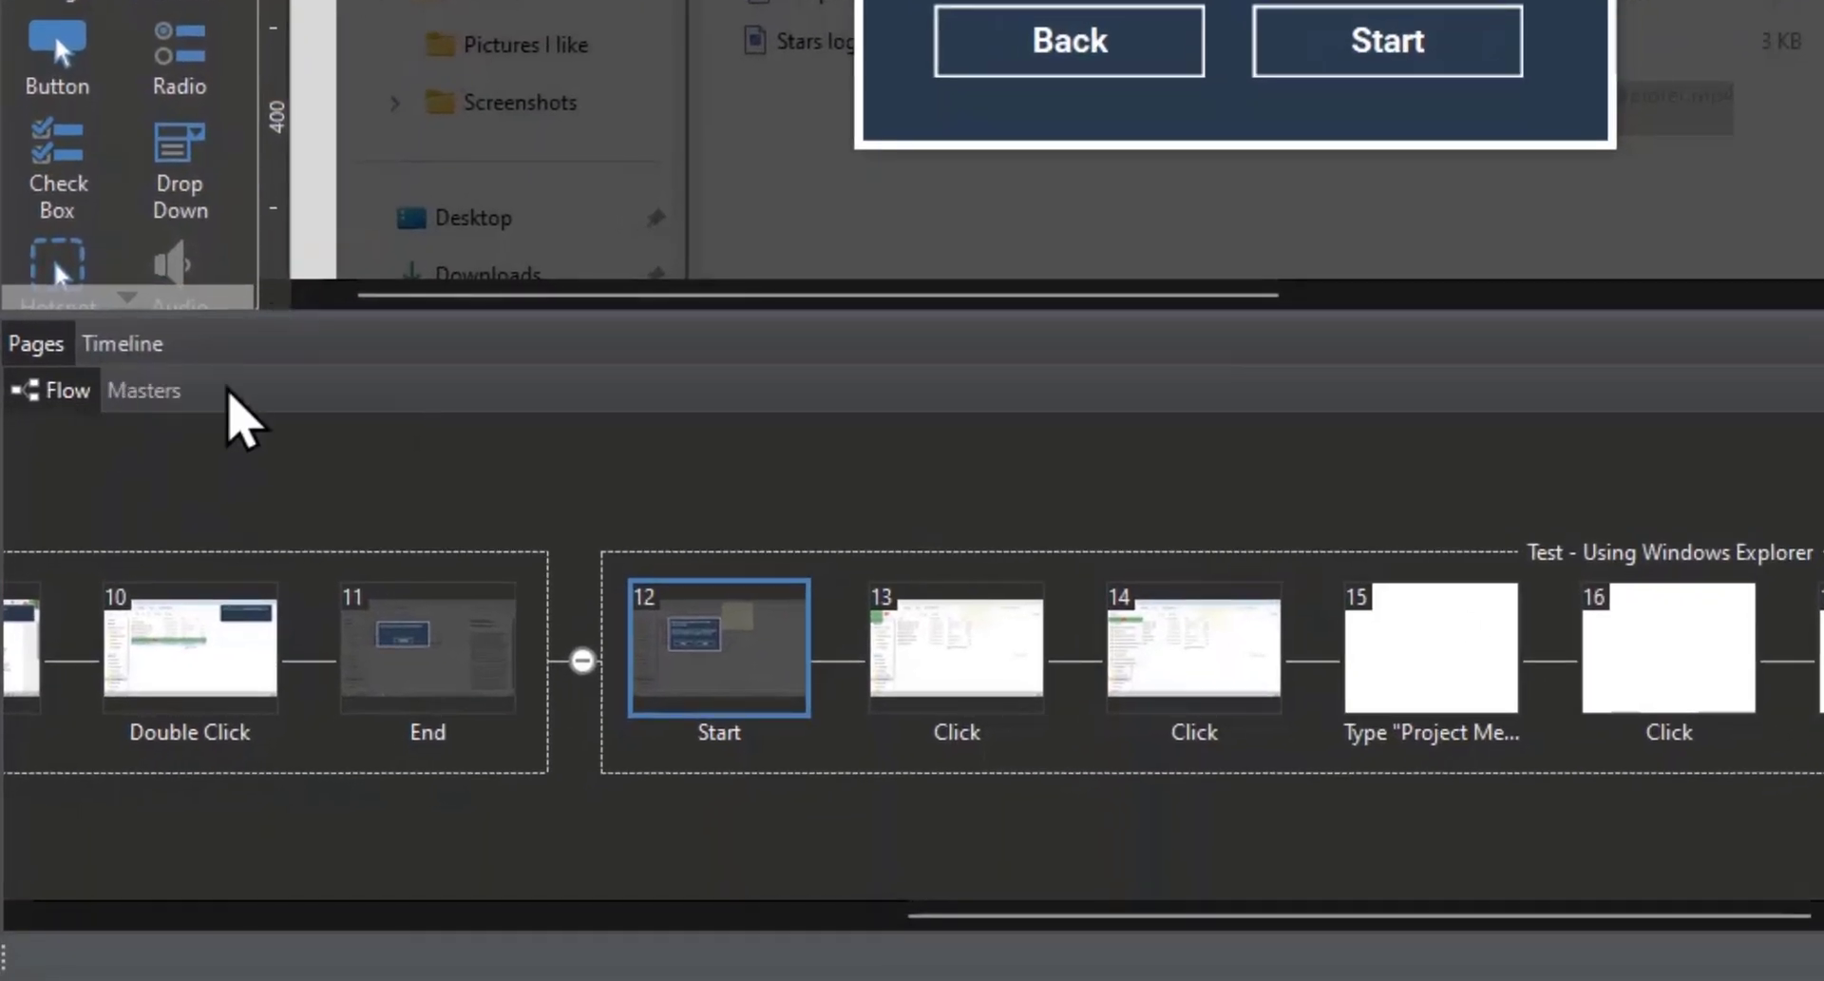
Step: On Sim Master: Test, replace the Post-It Note layer's instruction text with the copied five-item list headed "Complete this task using Win Explorer:"
left_click(147, 397)
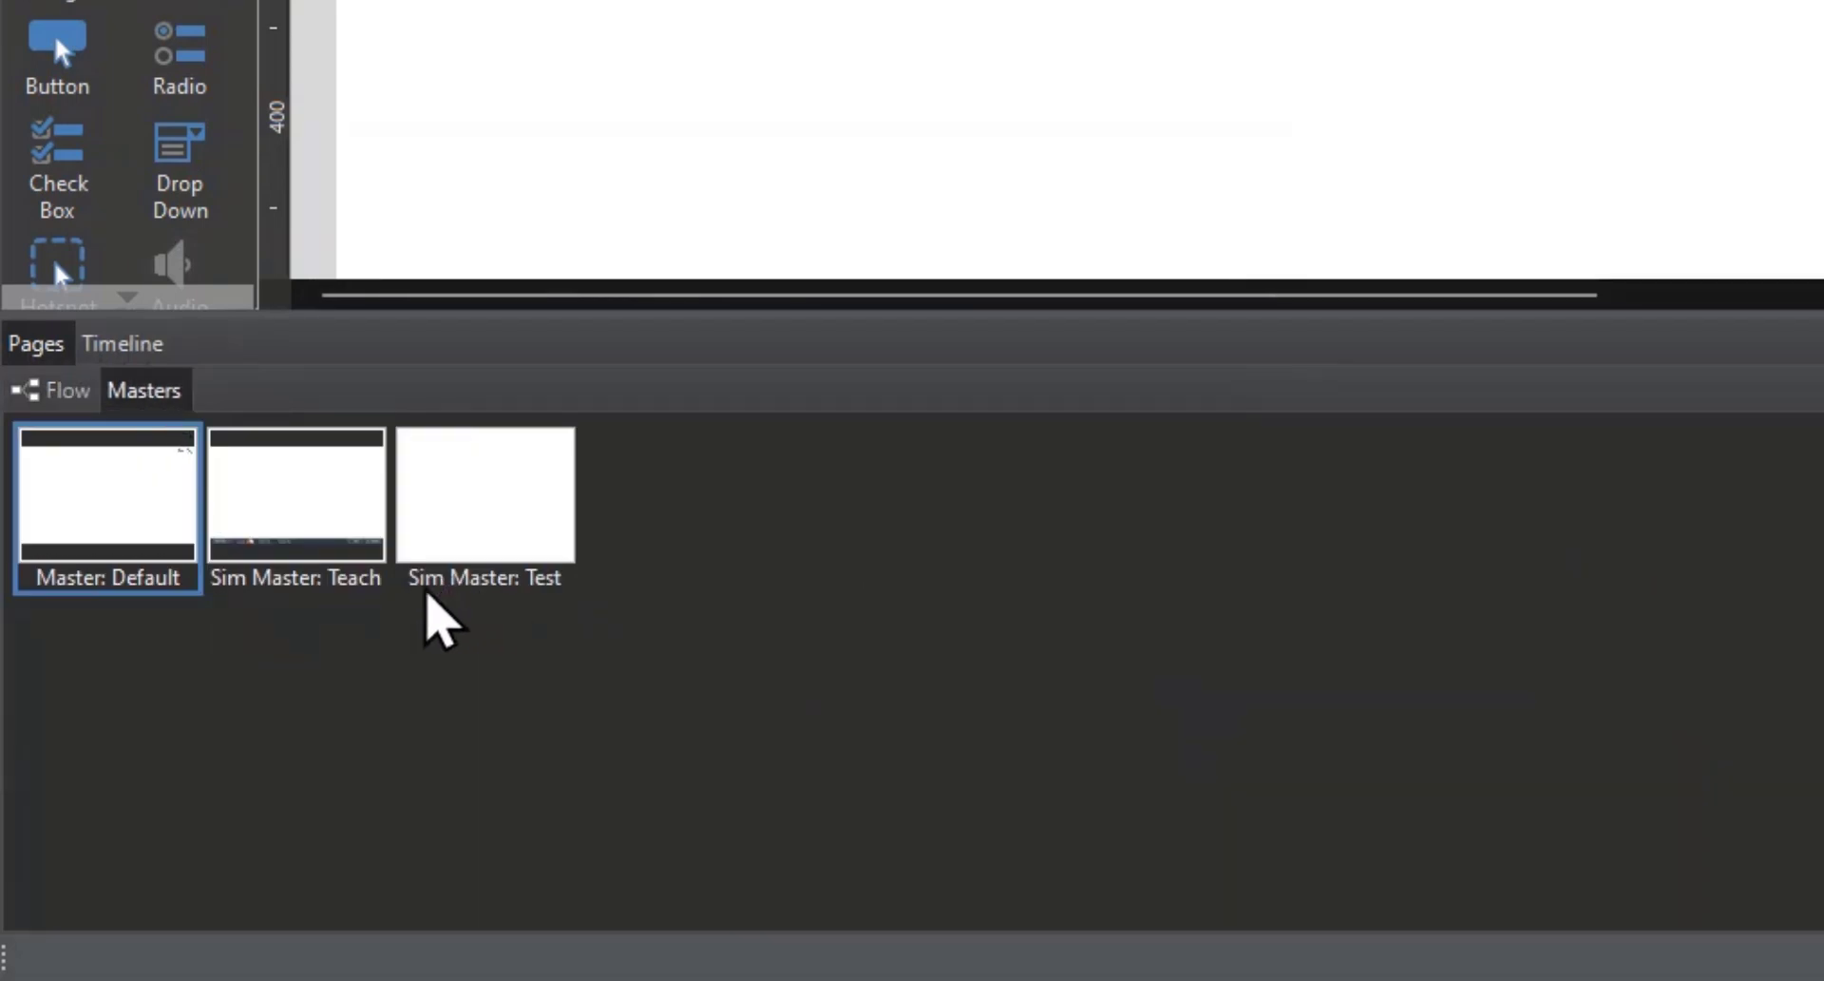
left_click(491, 499)
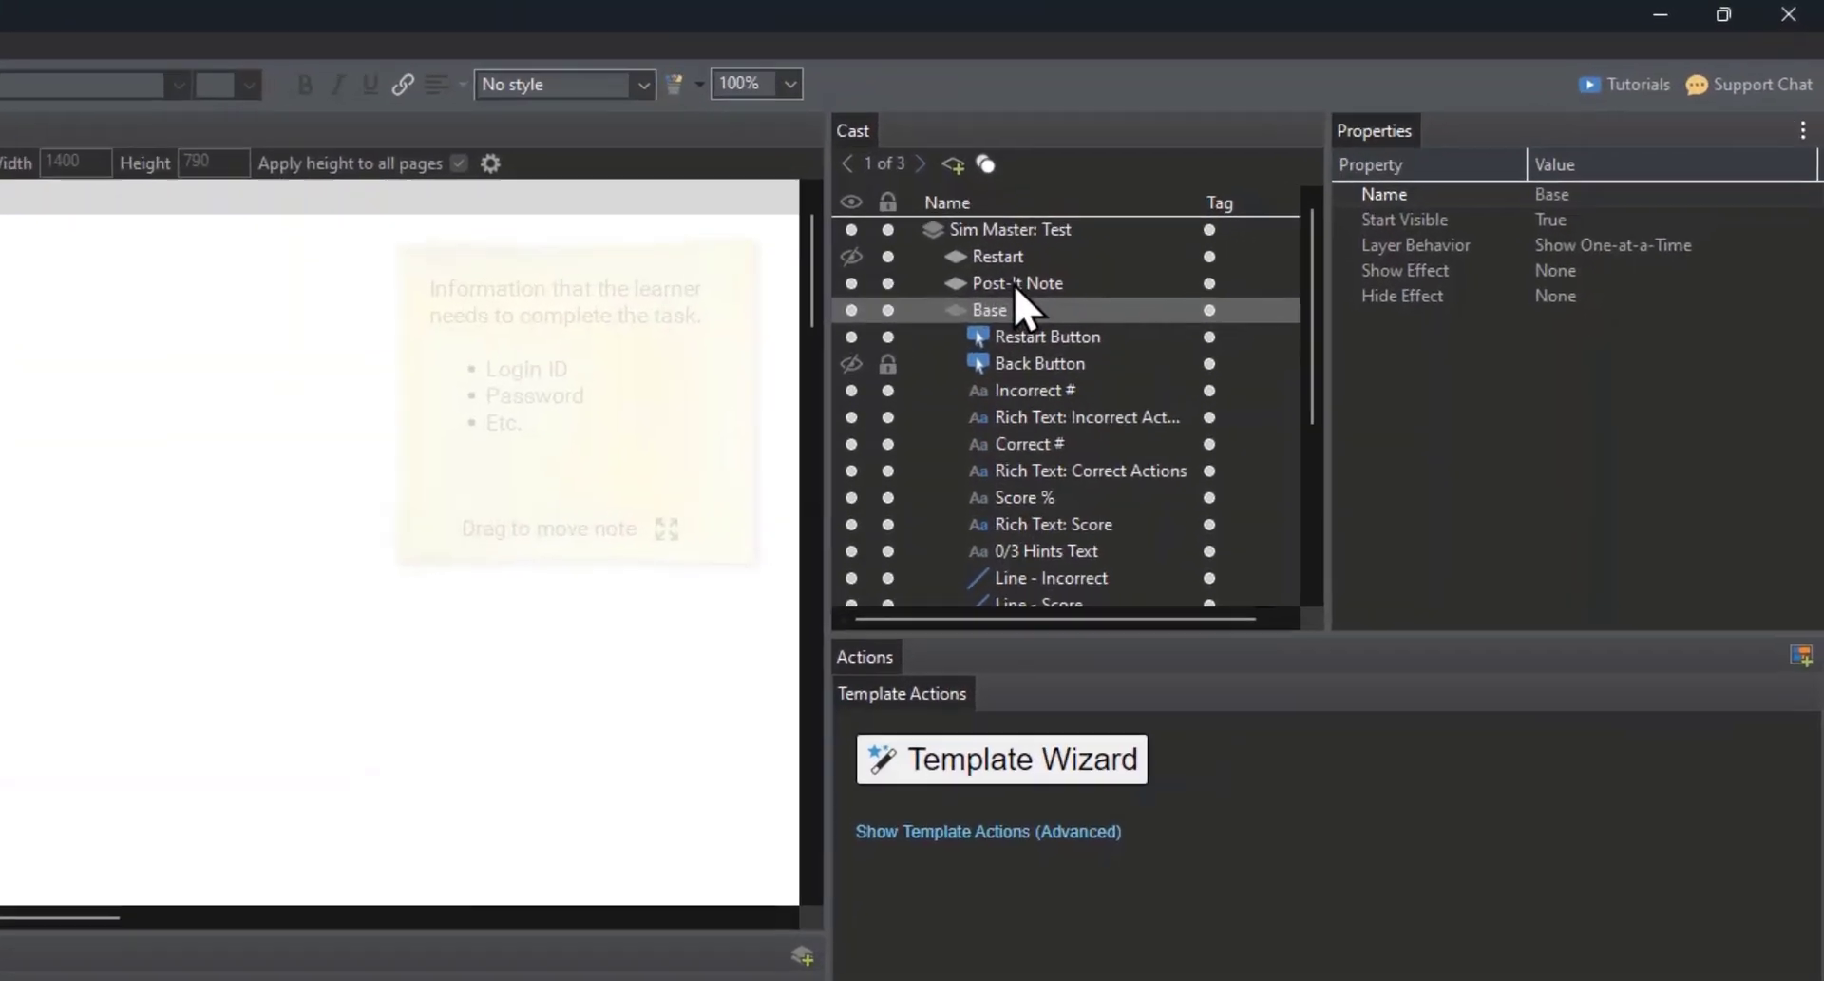
left_click(1023, 285)
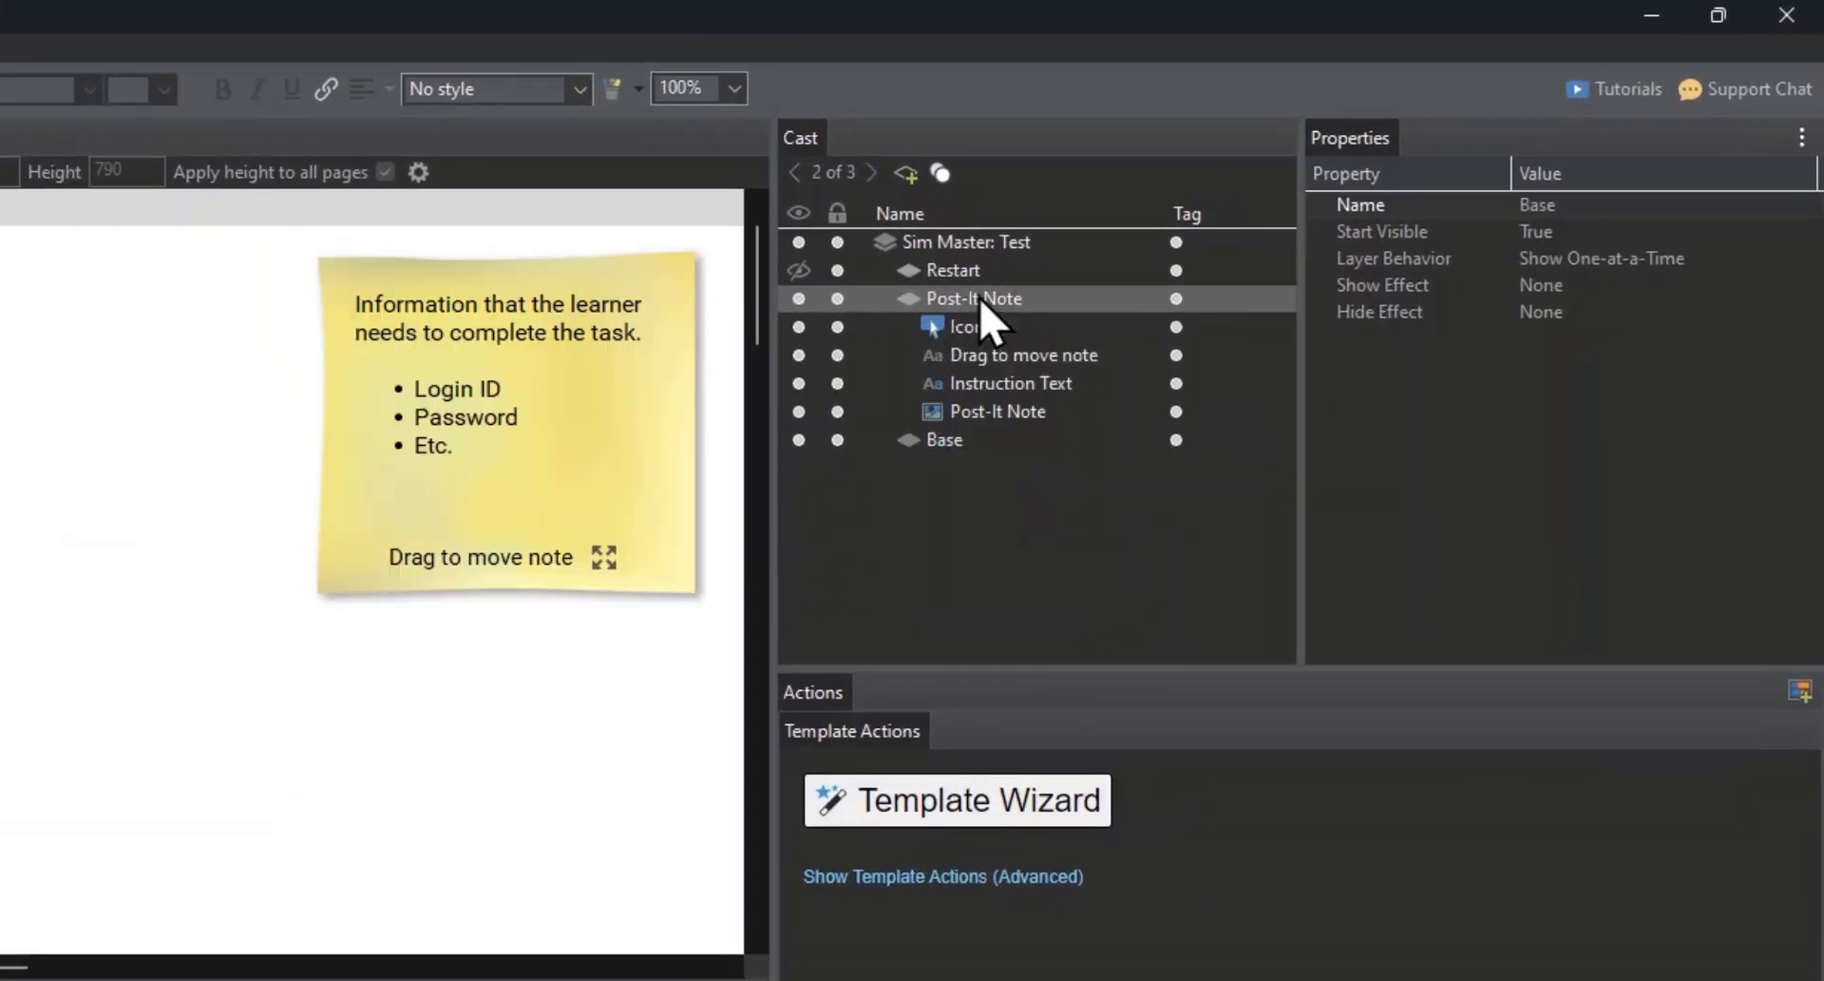
double_click(445, 401)
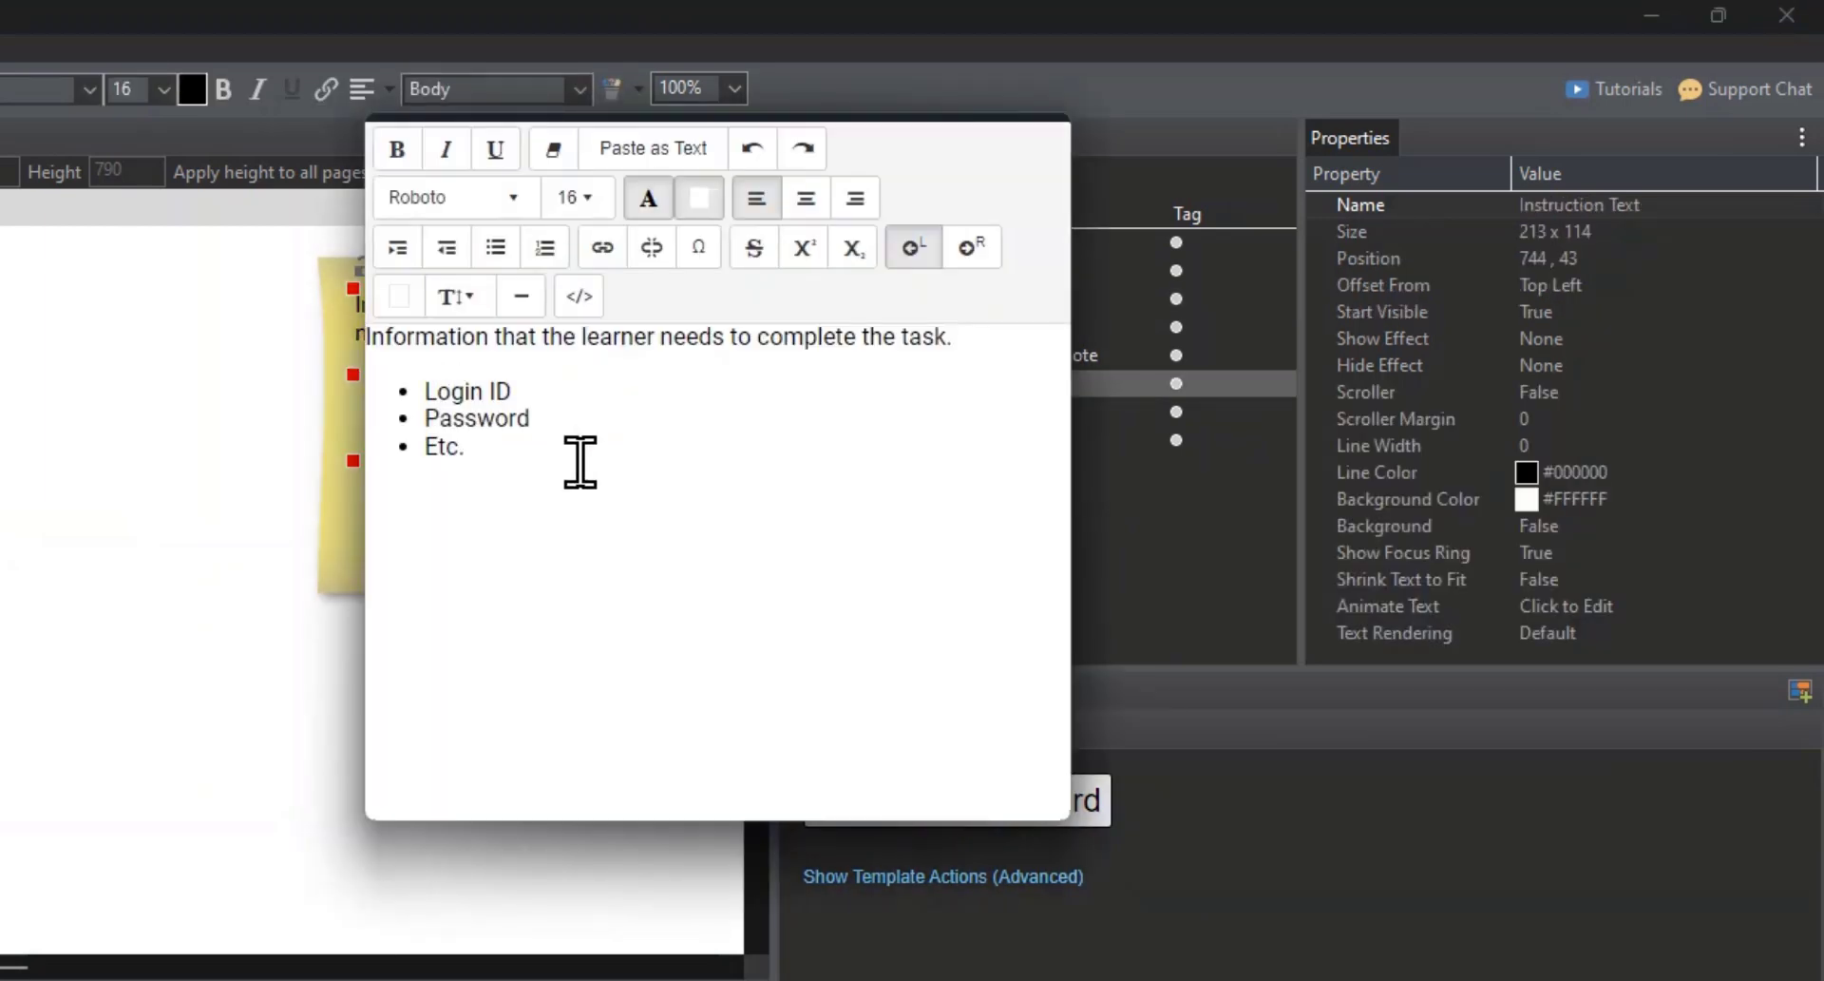
key("ctrl+a")
key("ctrl+v")
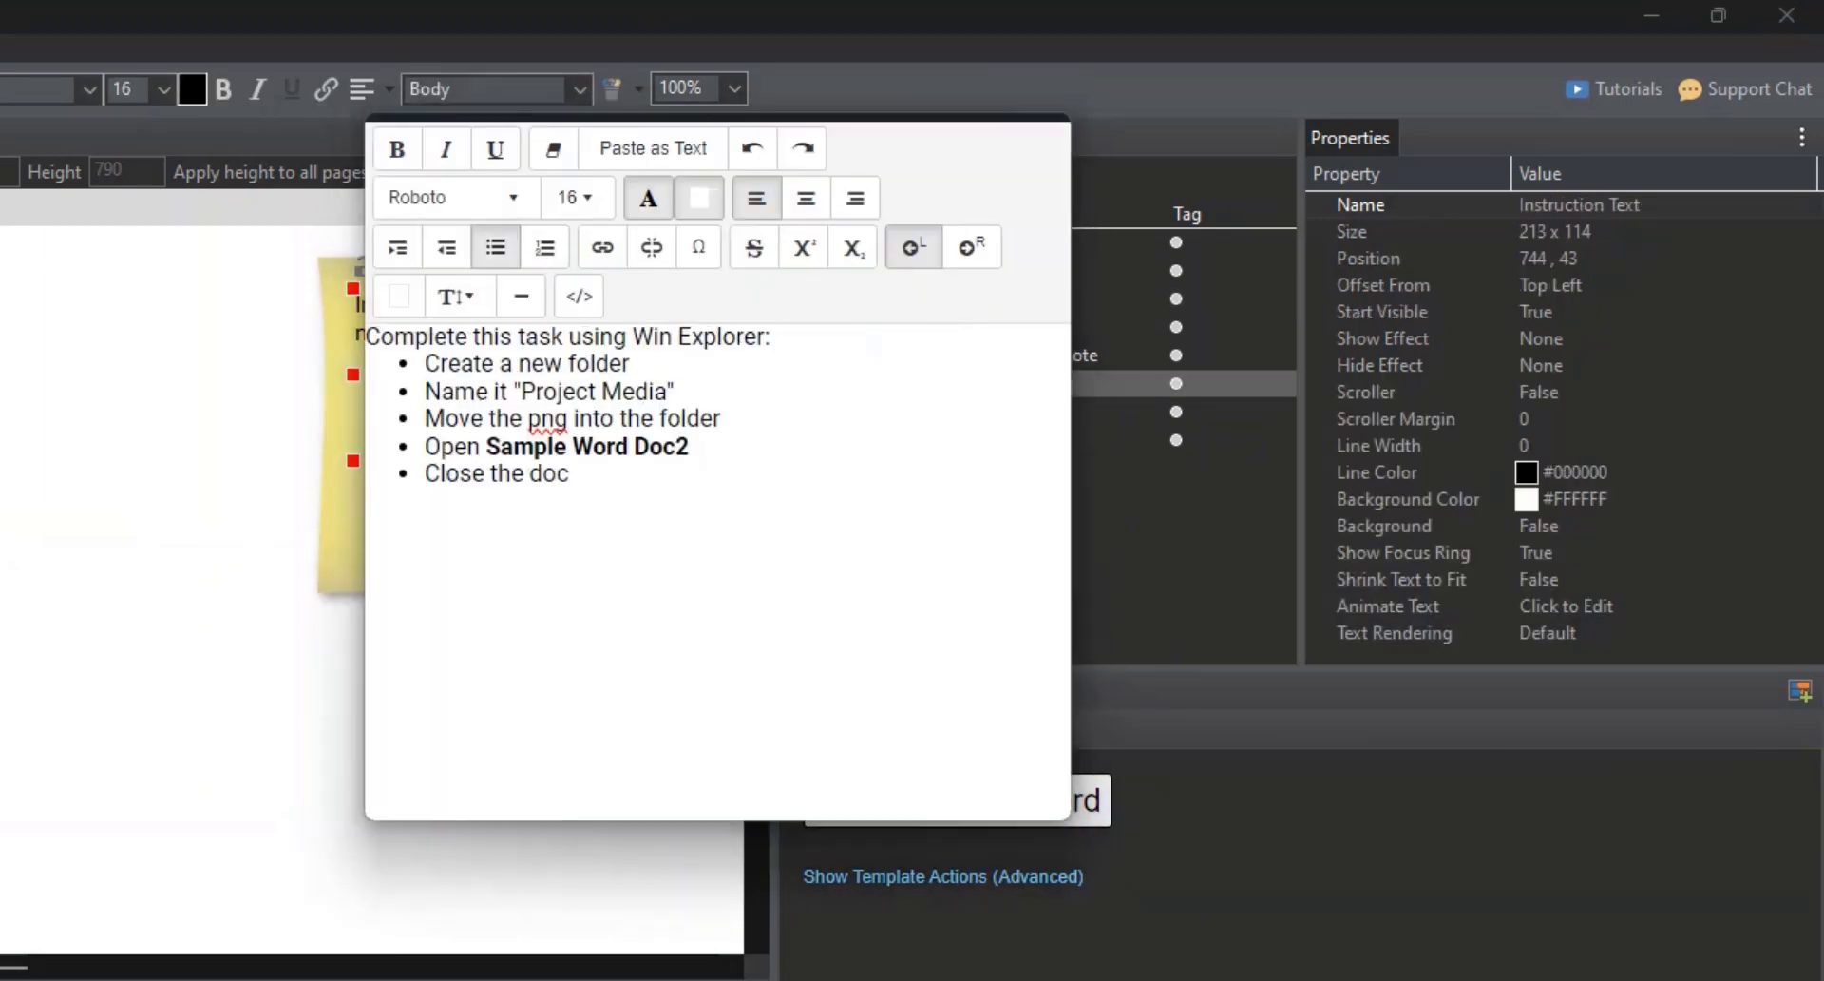
left_click(193, 634)
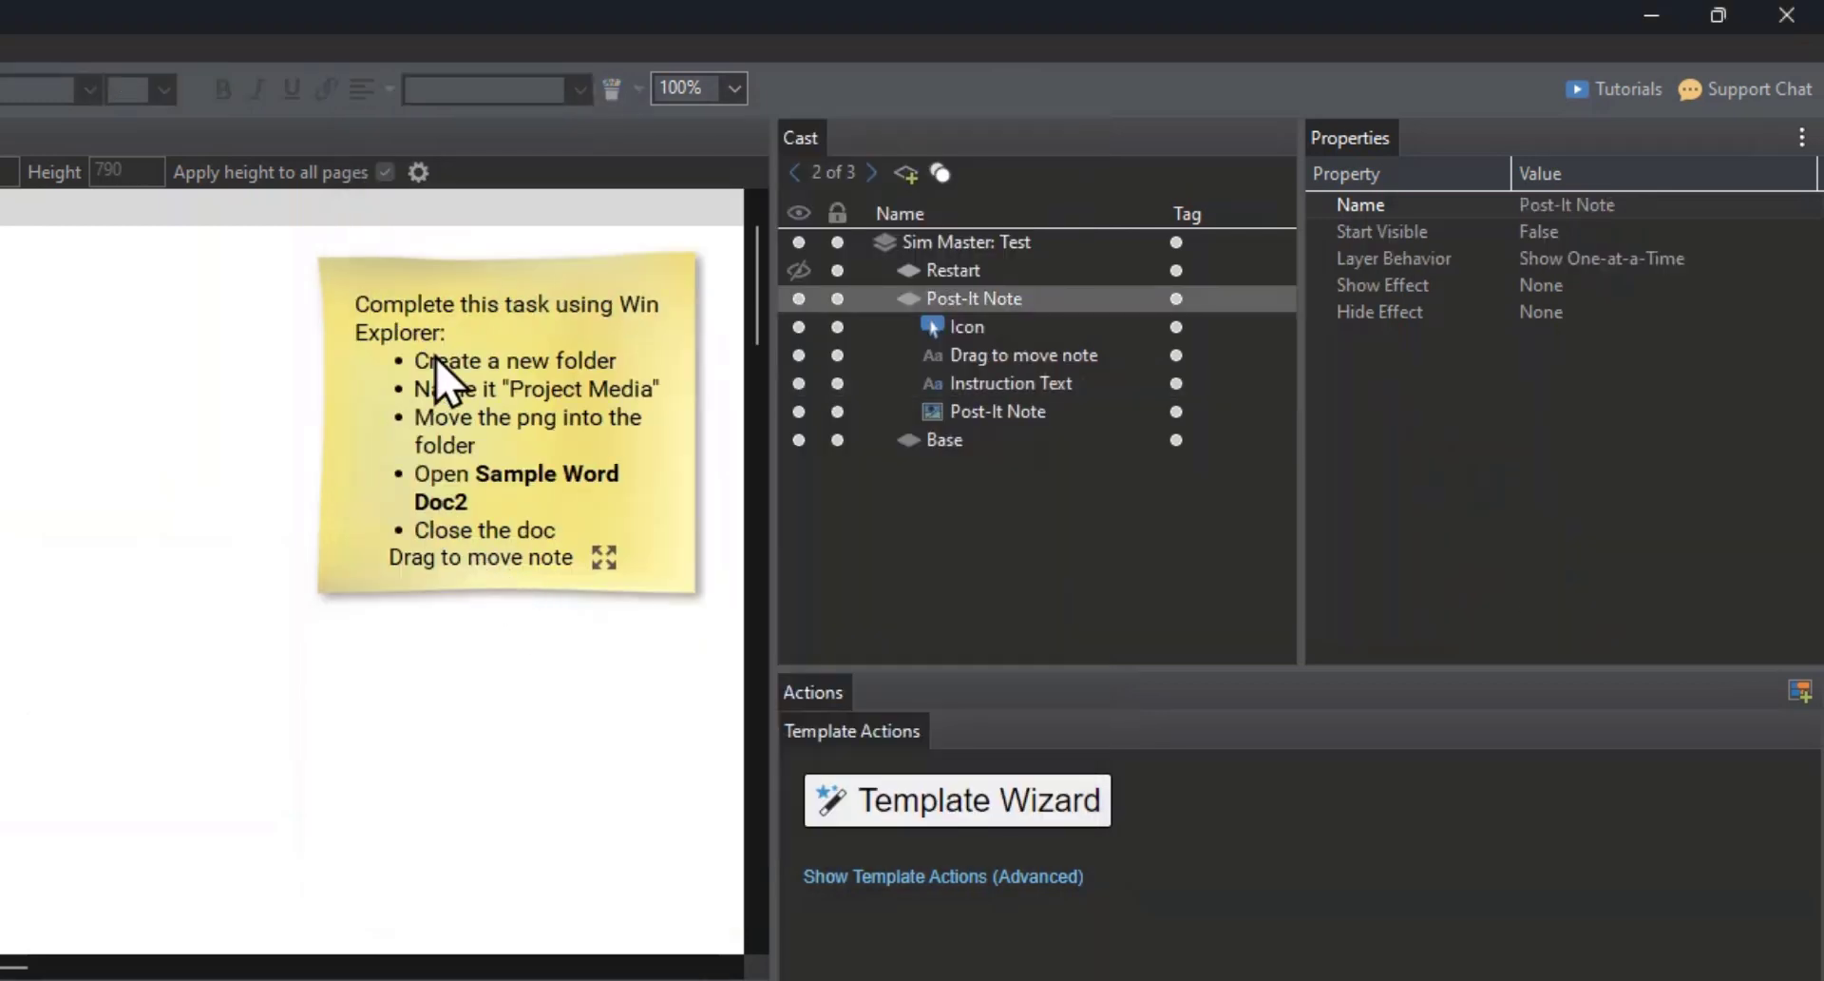
Step: Heighten the Post-It Note image to 269 x 282 and move the "Drag to move note" label and its icon down near the note's lower edge
left_click(454, 397)
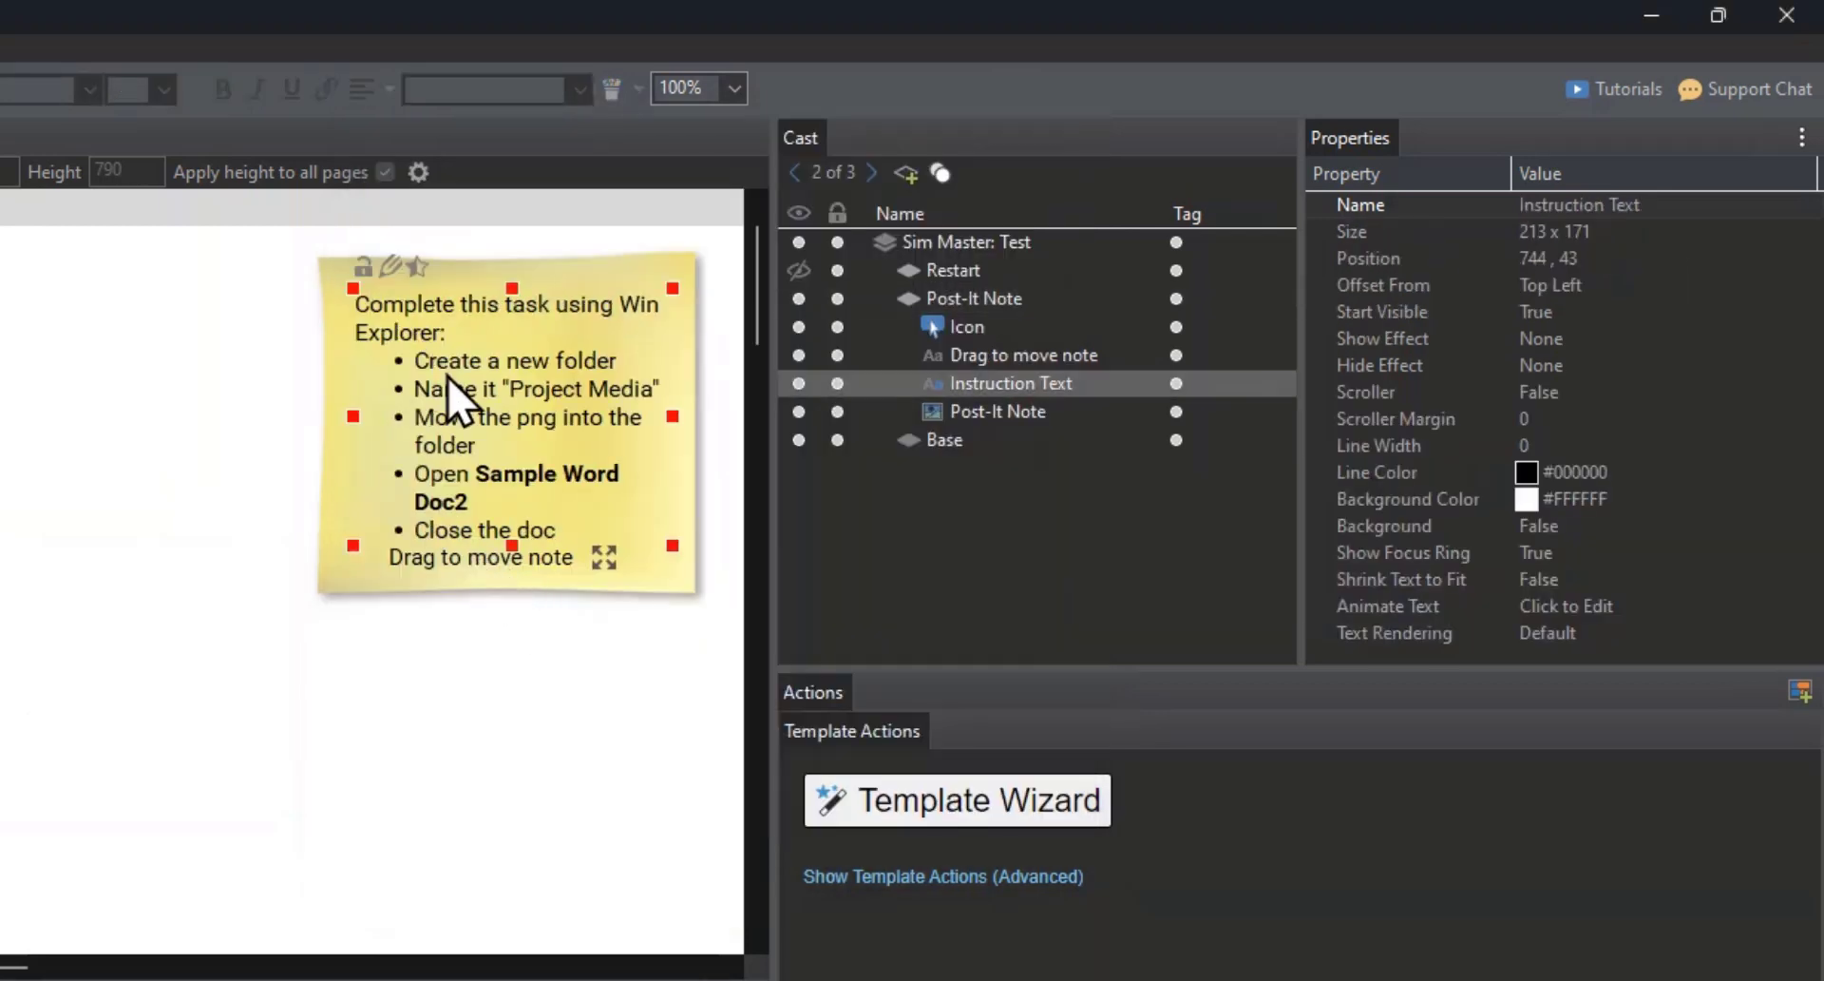
left_click(394, 602)
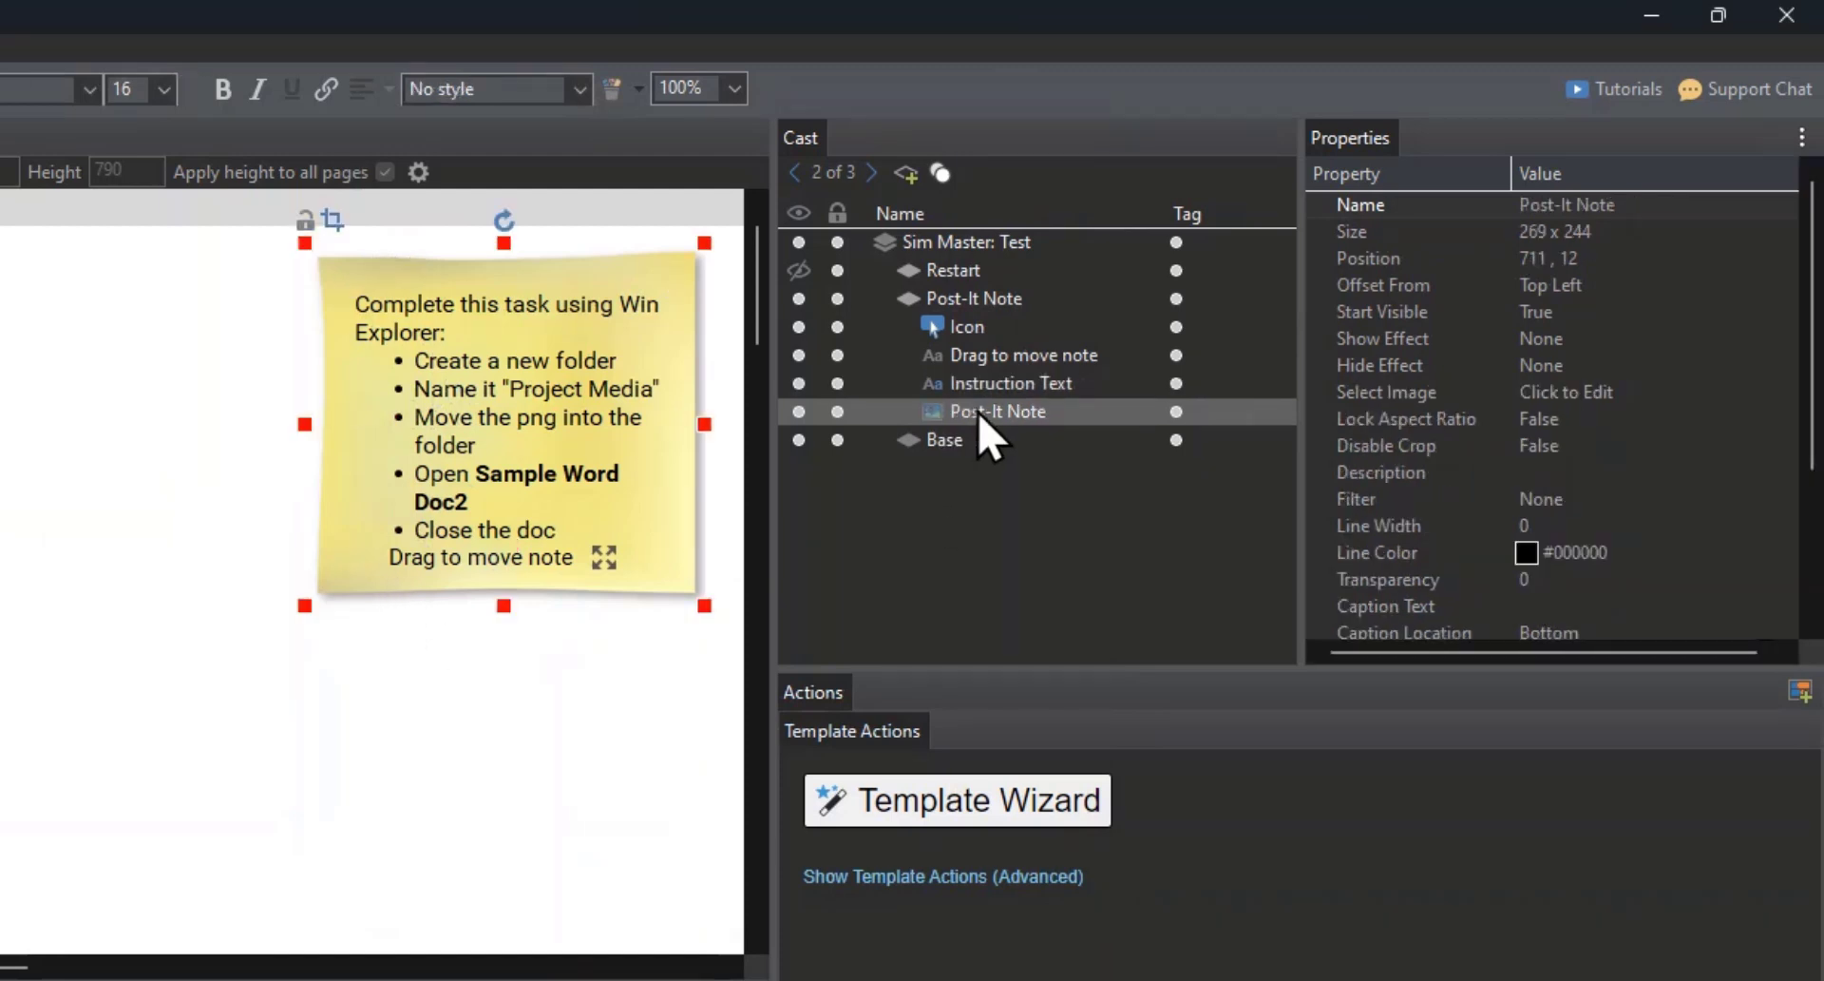
left_click_drag(513, 601, 505, 659)
left_click(457, 559)
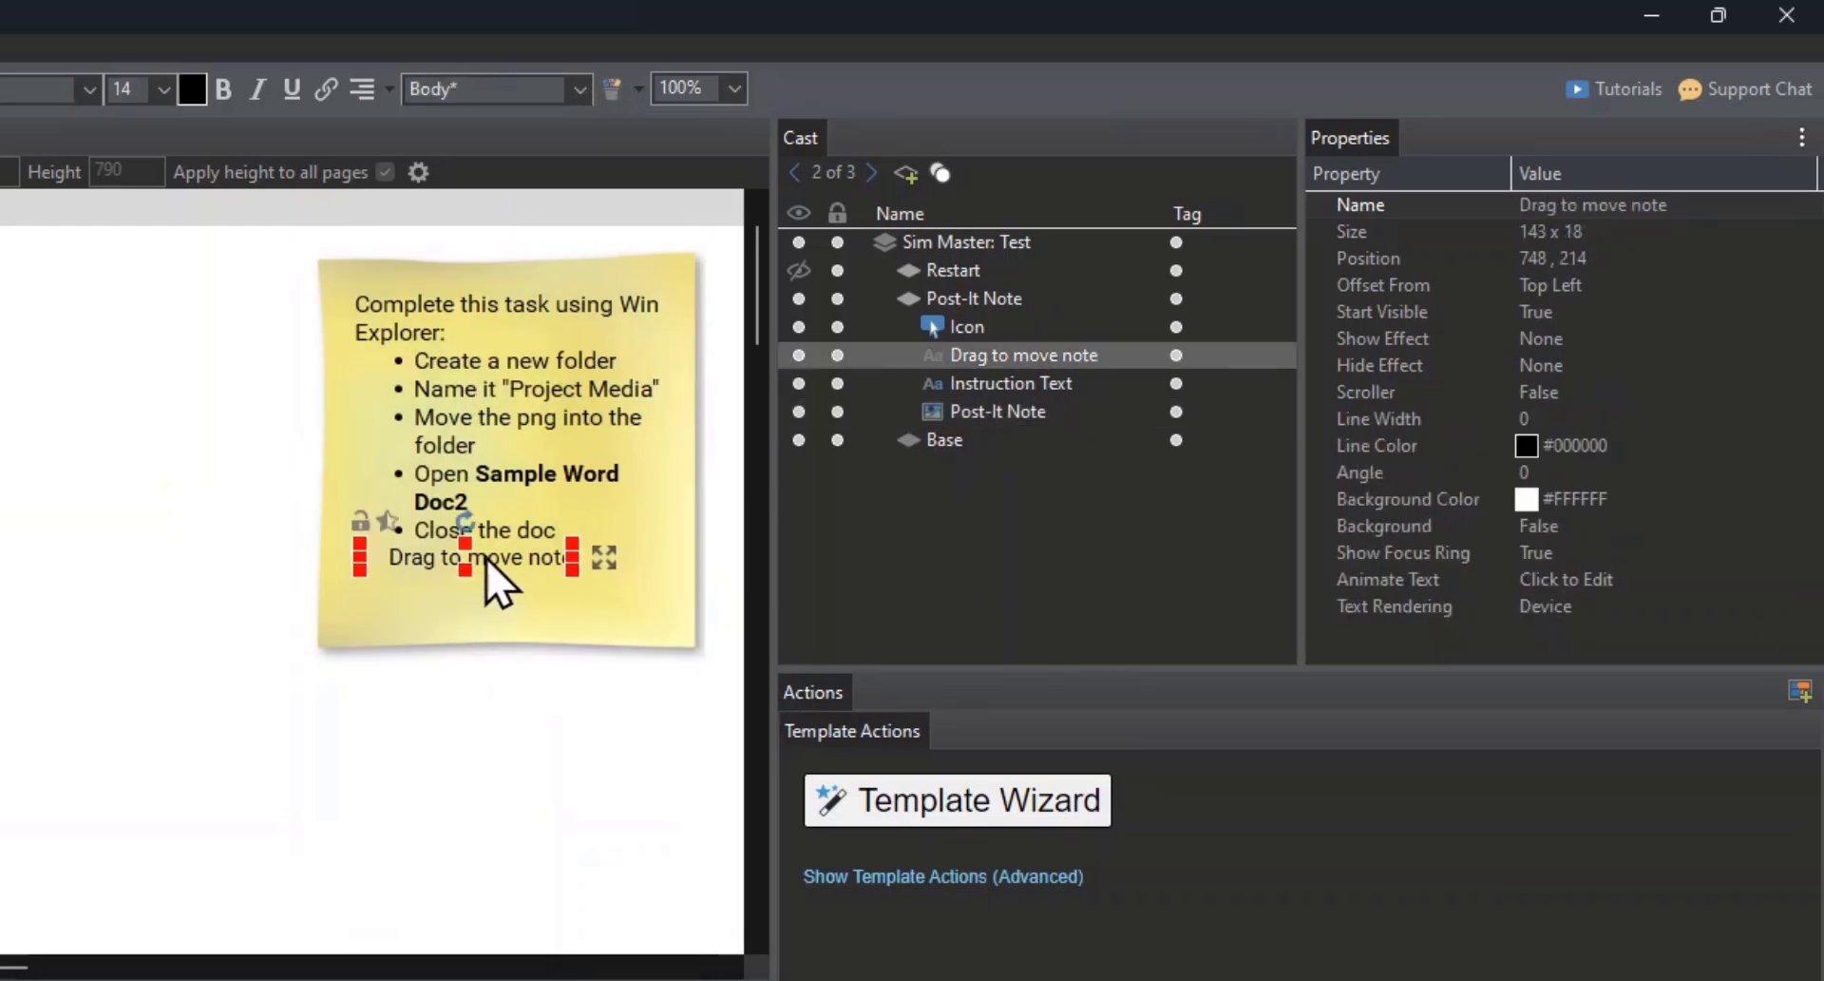
left_click(595, 563, "ctrl")
key("Down")
key("Down")
key("Down")
key("Down")
key("Down")
key("Down")
key("Down")
key("Down")
key("Down")
key("Down")
key("Down")
key("Down")
key("Down")
key("Down")
key("Down")
key("Down")
key("Down")
key("Down")
key("Down")
key("Down")
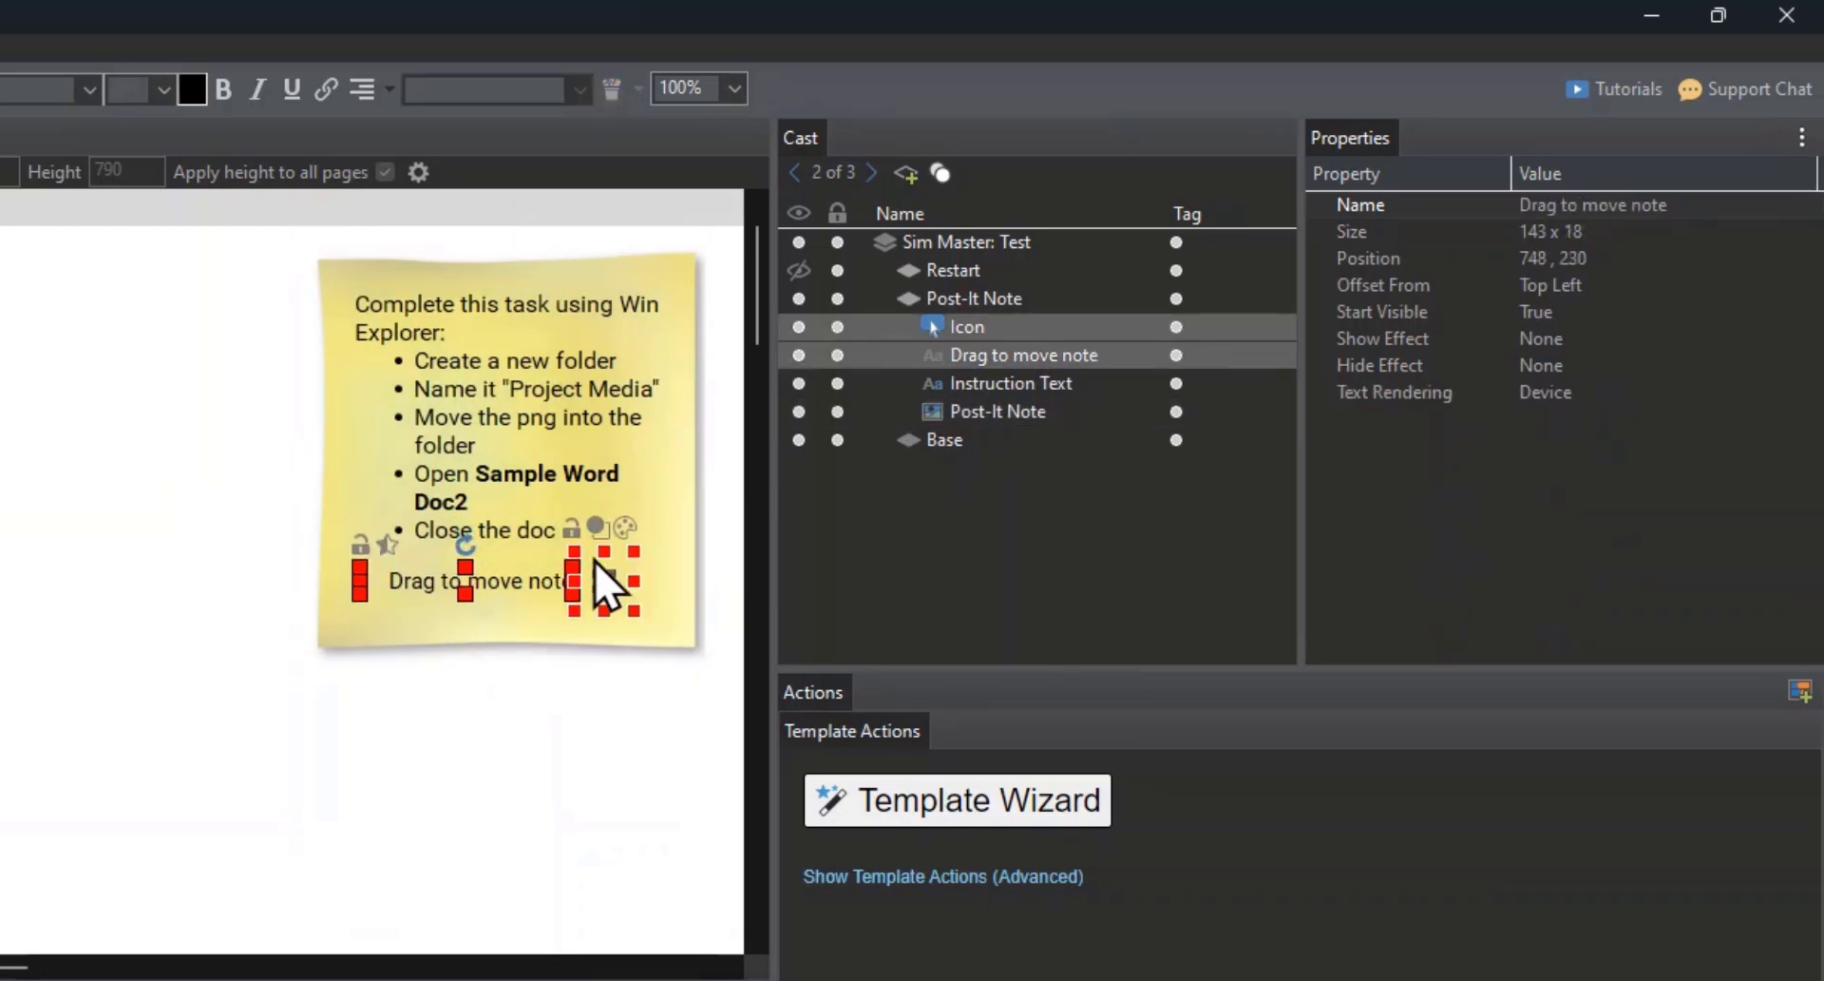
Step: Widen the instruction text box so its bullets fit on single lines, and widen the Post-It Note image to 295 x 282
left_click(630, 473)
left_click_drag(665, 418, 712, 416)
left_click(693, 514)
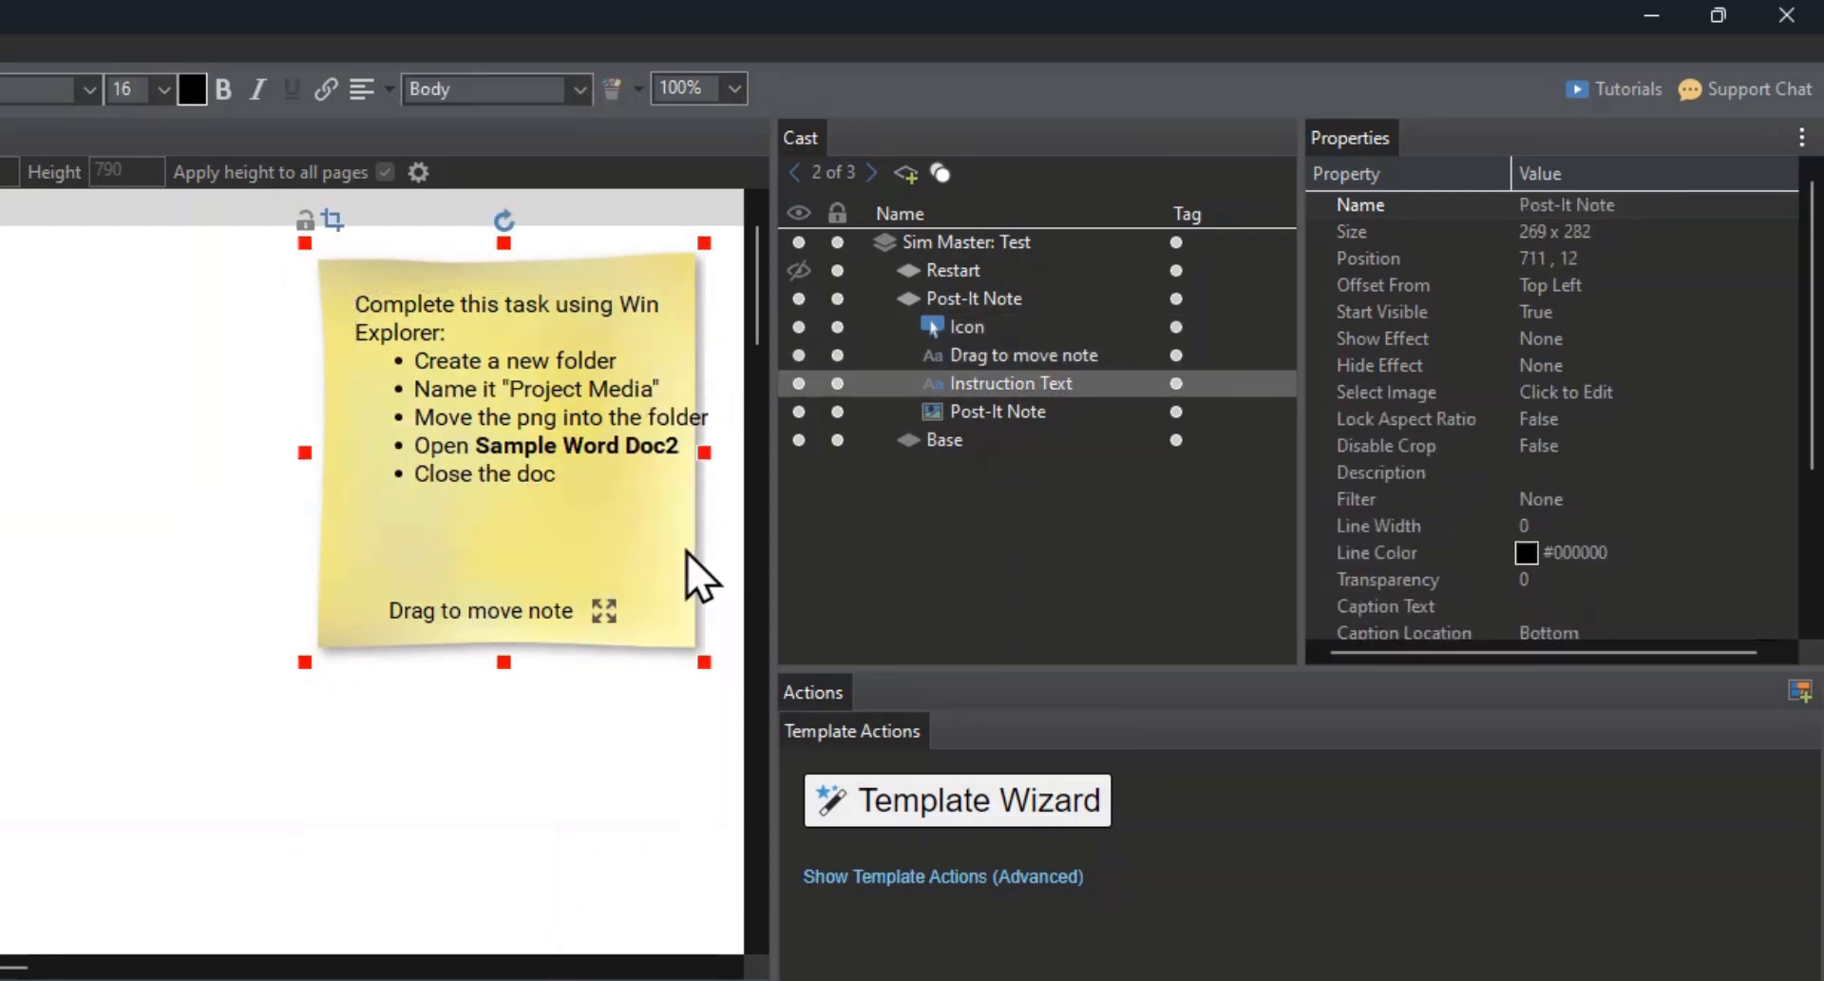
left_click_drag(749, 455, 785, 455)
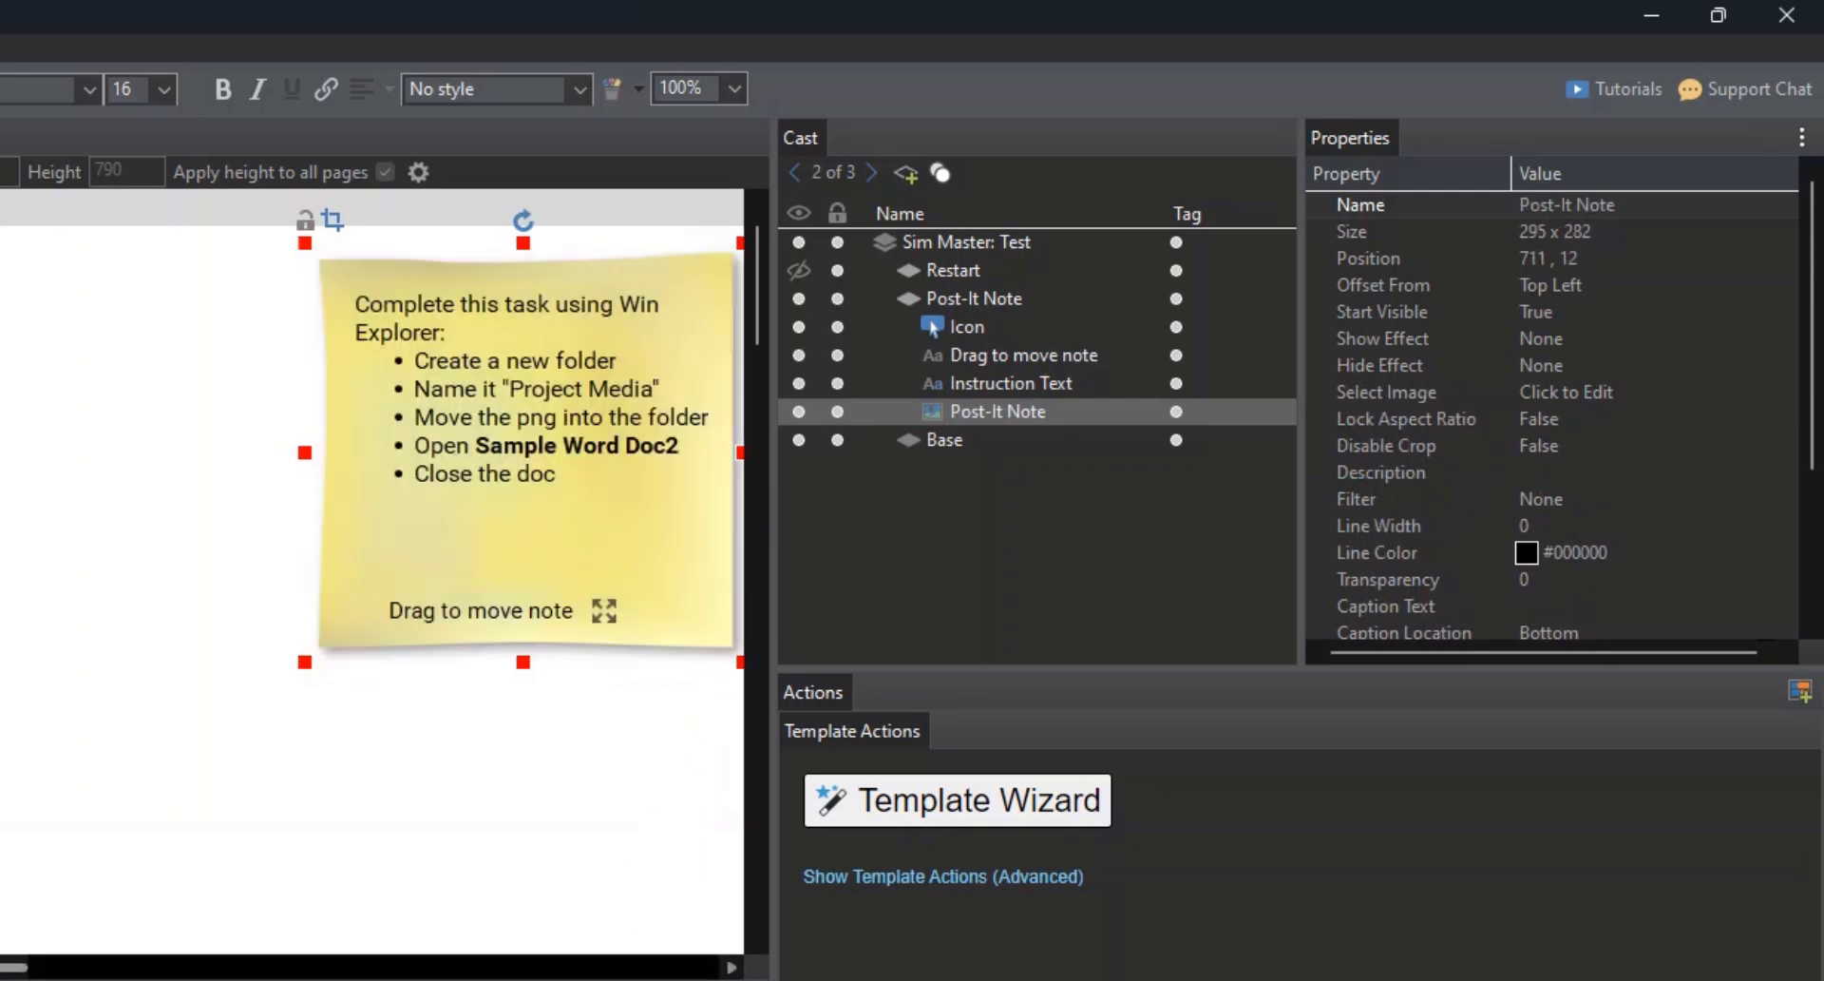
left_click_drag(14, 966, 57, 966)
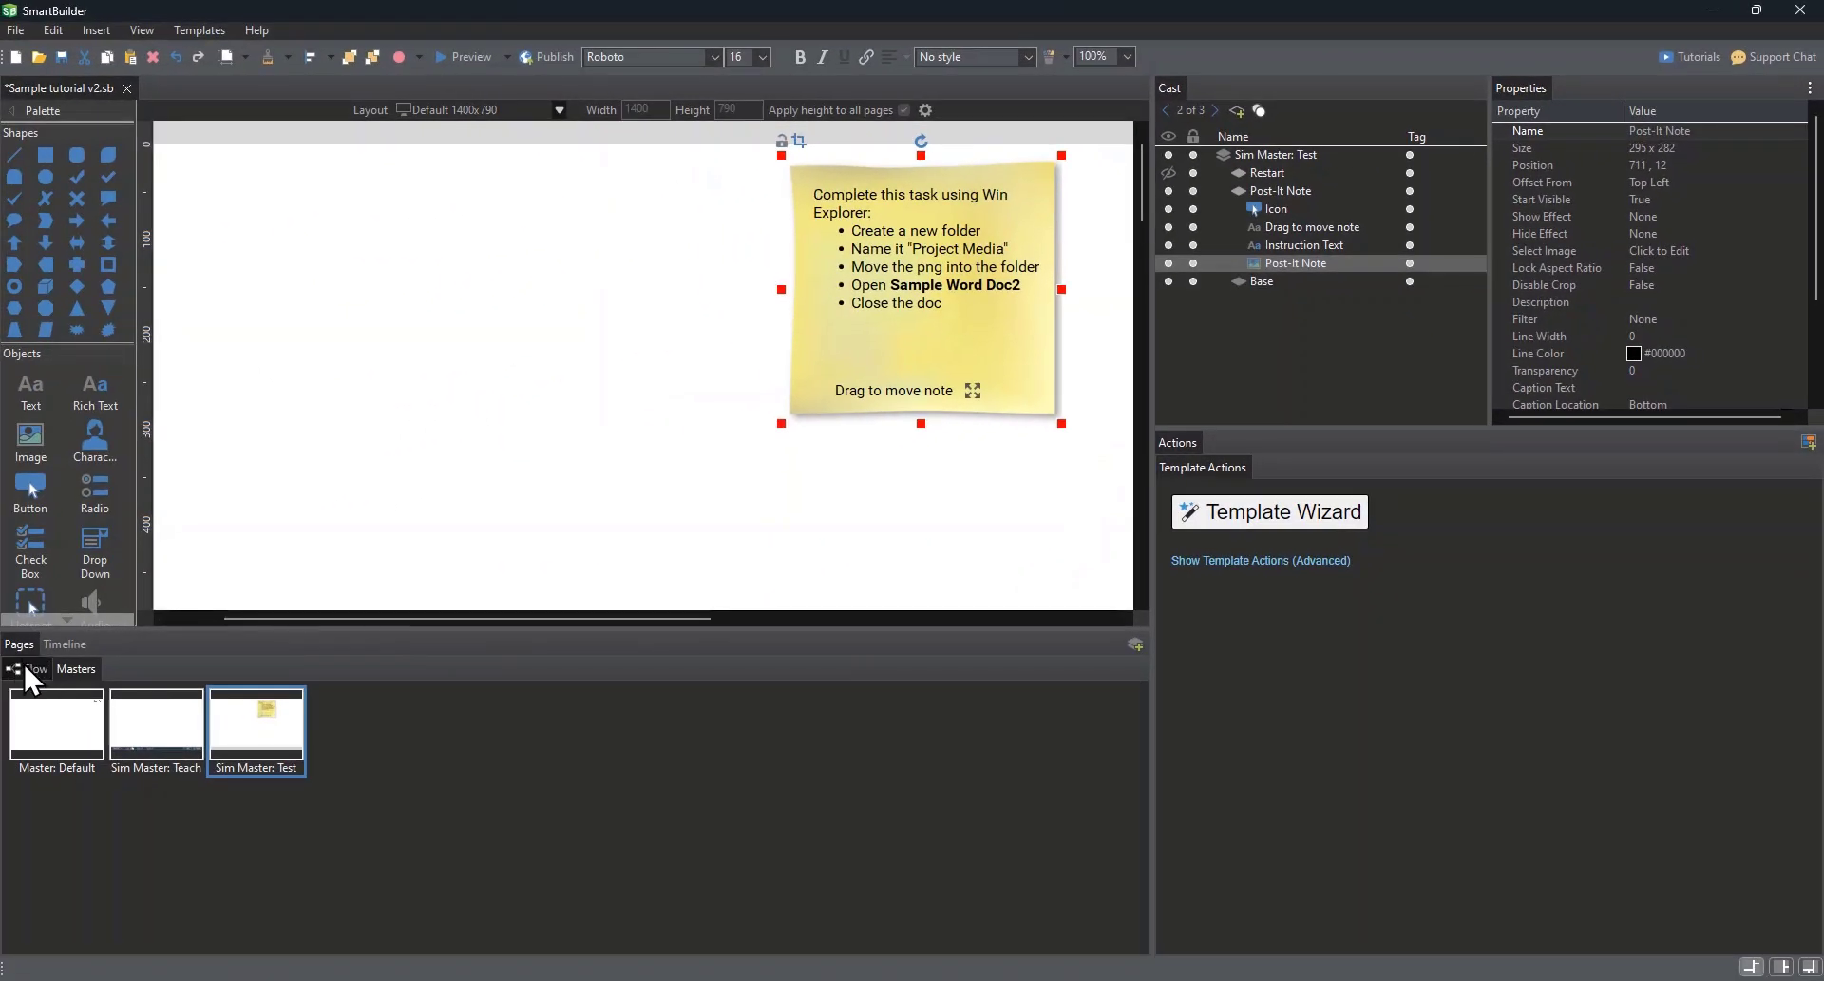
Step: Return to the page flow and preview the Test subflow from its Start page to check the revised note
left_click(27, 668)
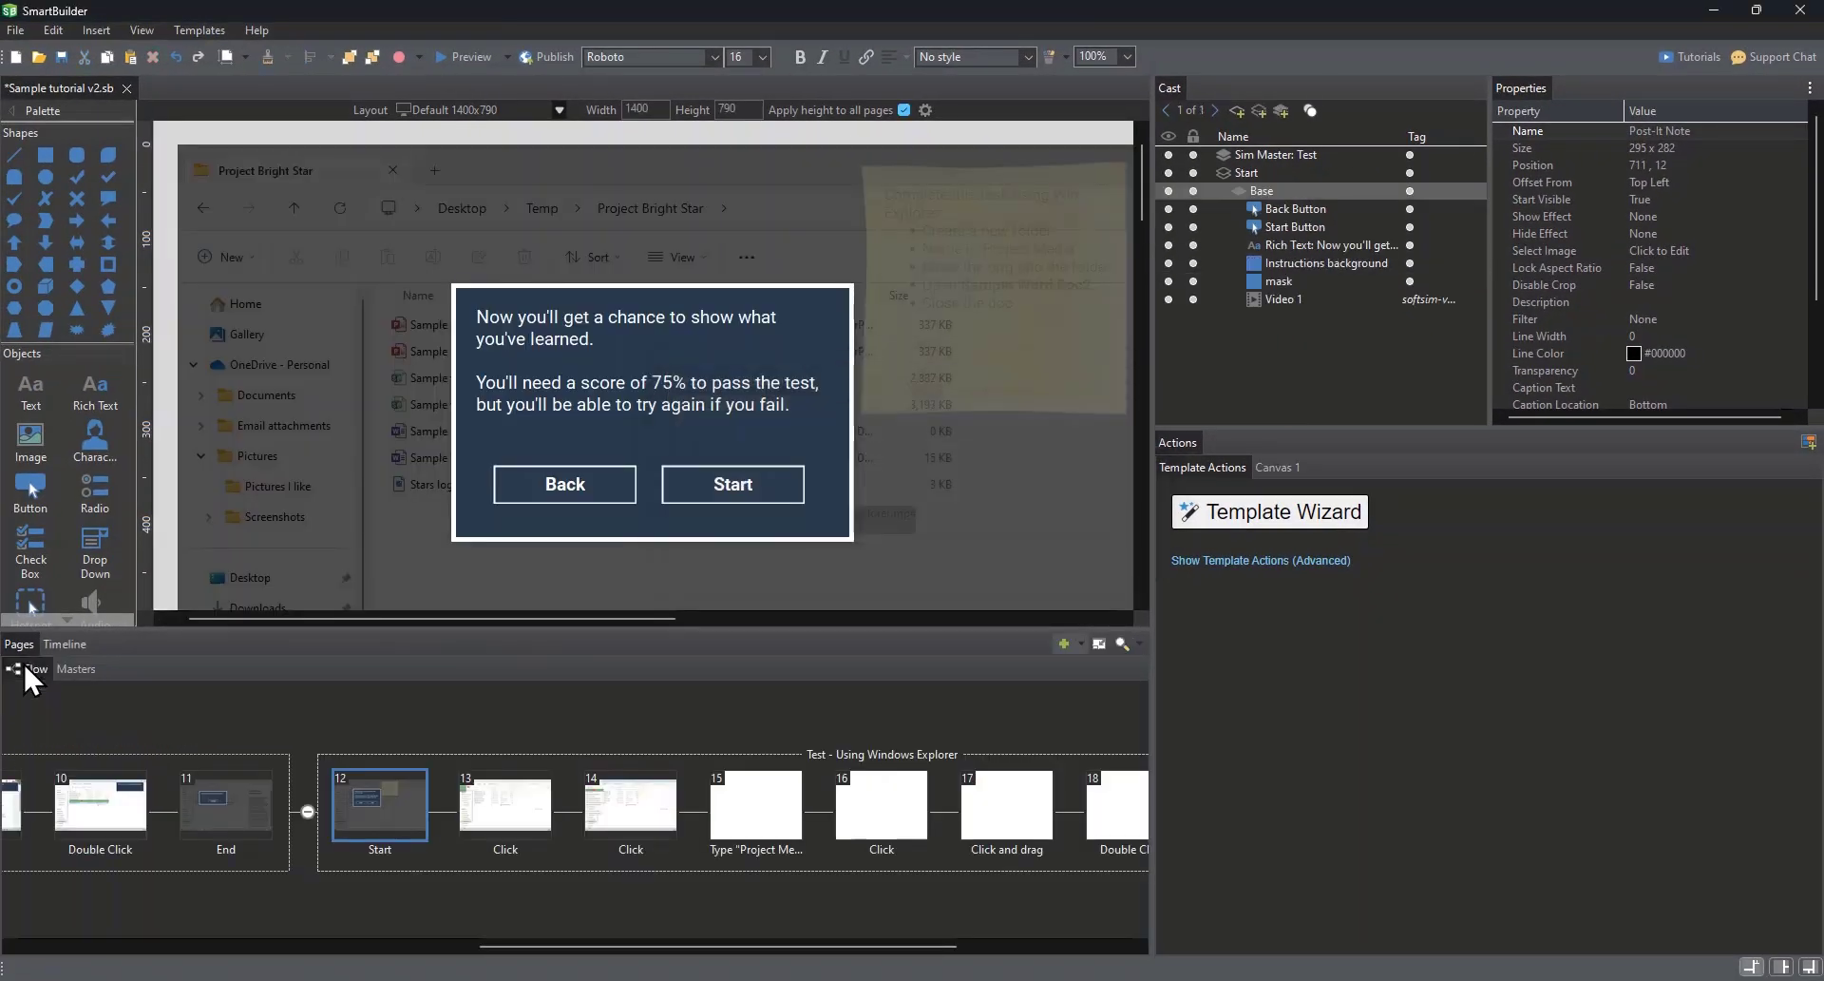
left_click(458, 61)
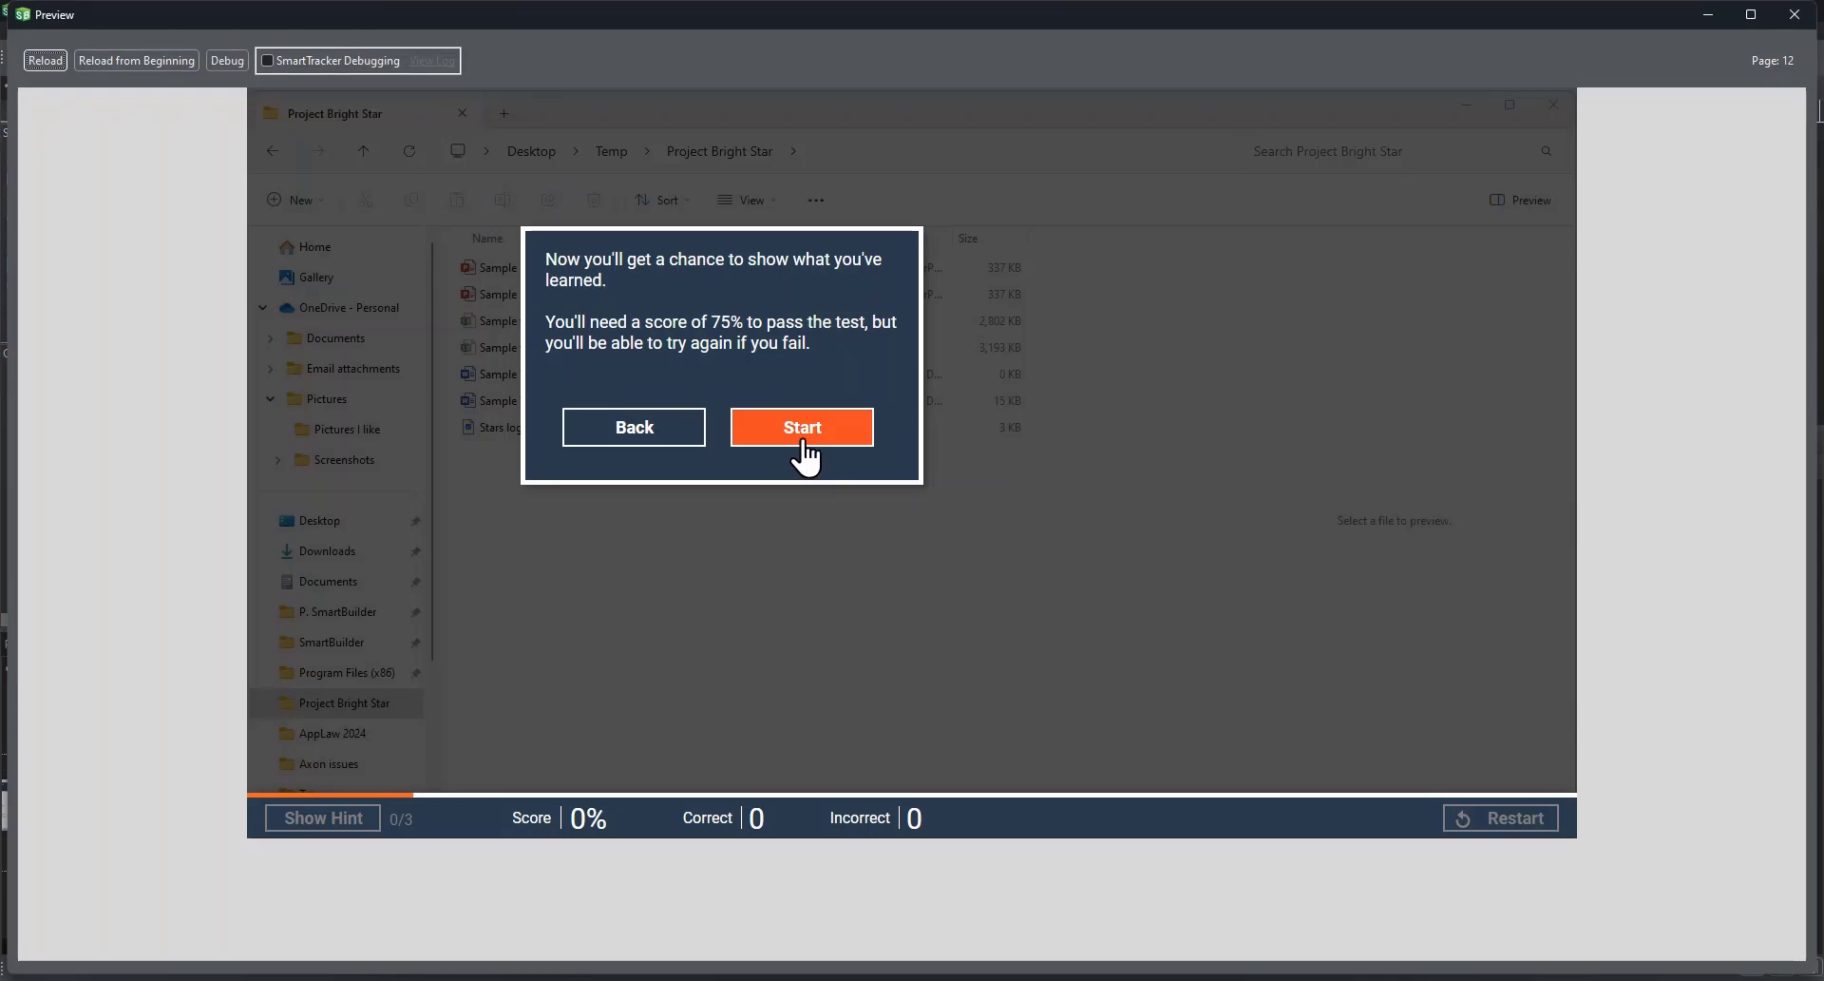
left_click(802, 442)
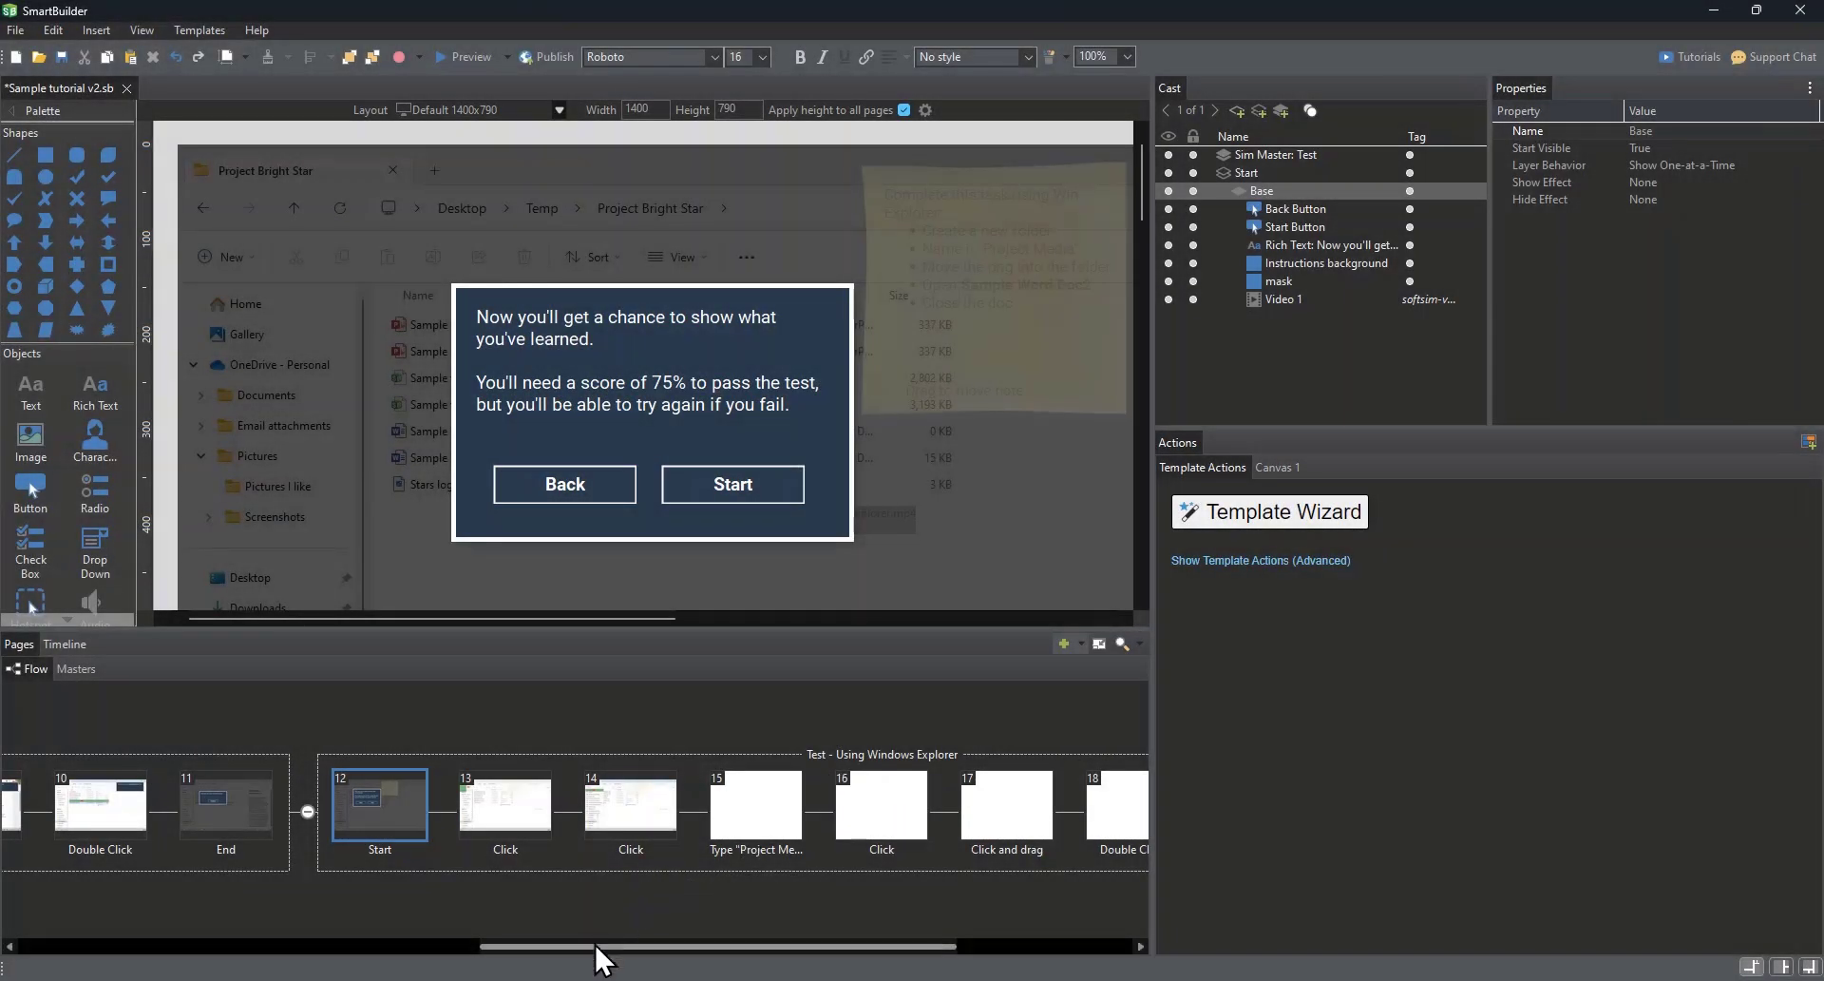
Step: Preview the Teach subflow's End page, continue from it to the Test subflow's Start page, and close the preview
left_click_drag(595, 945, 451, 948)
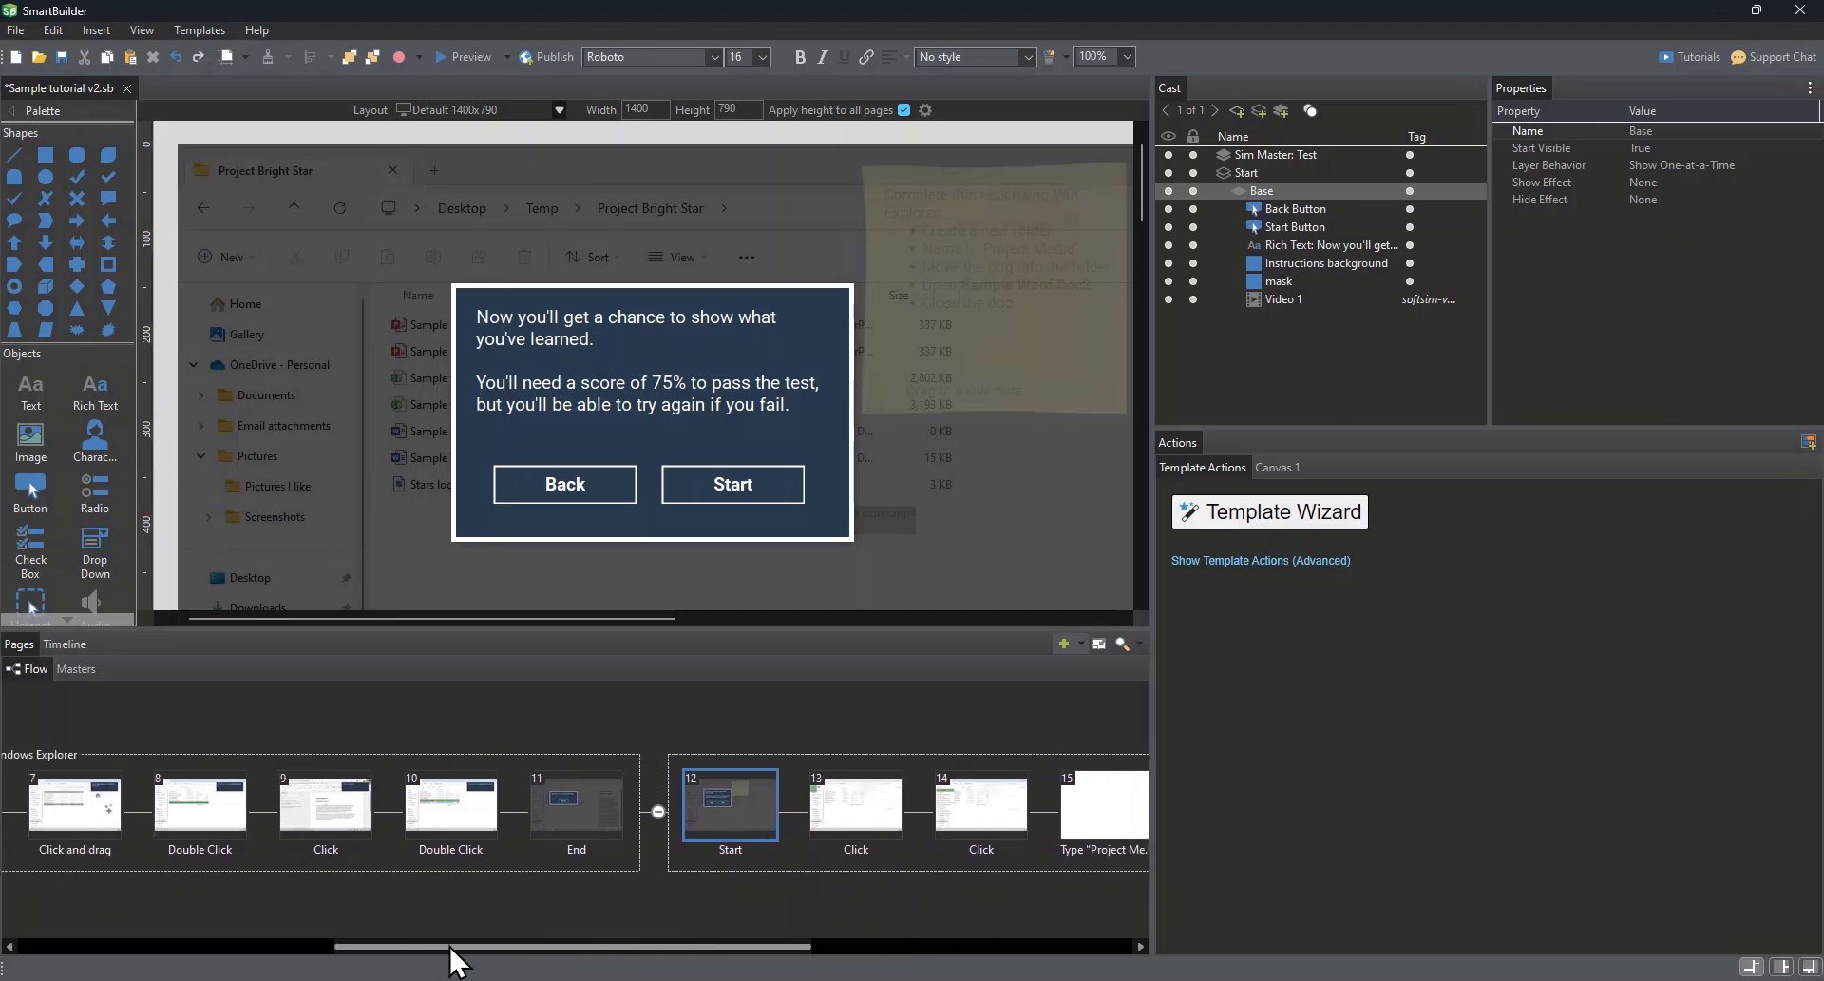
left_click(554, 798)
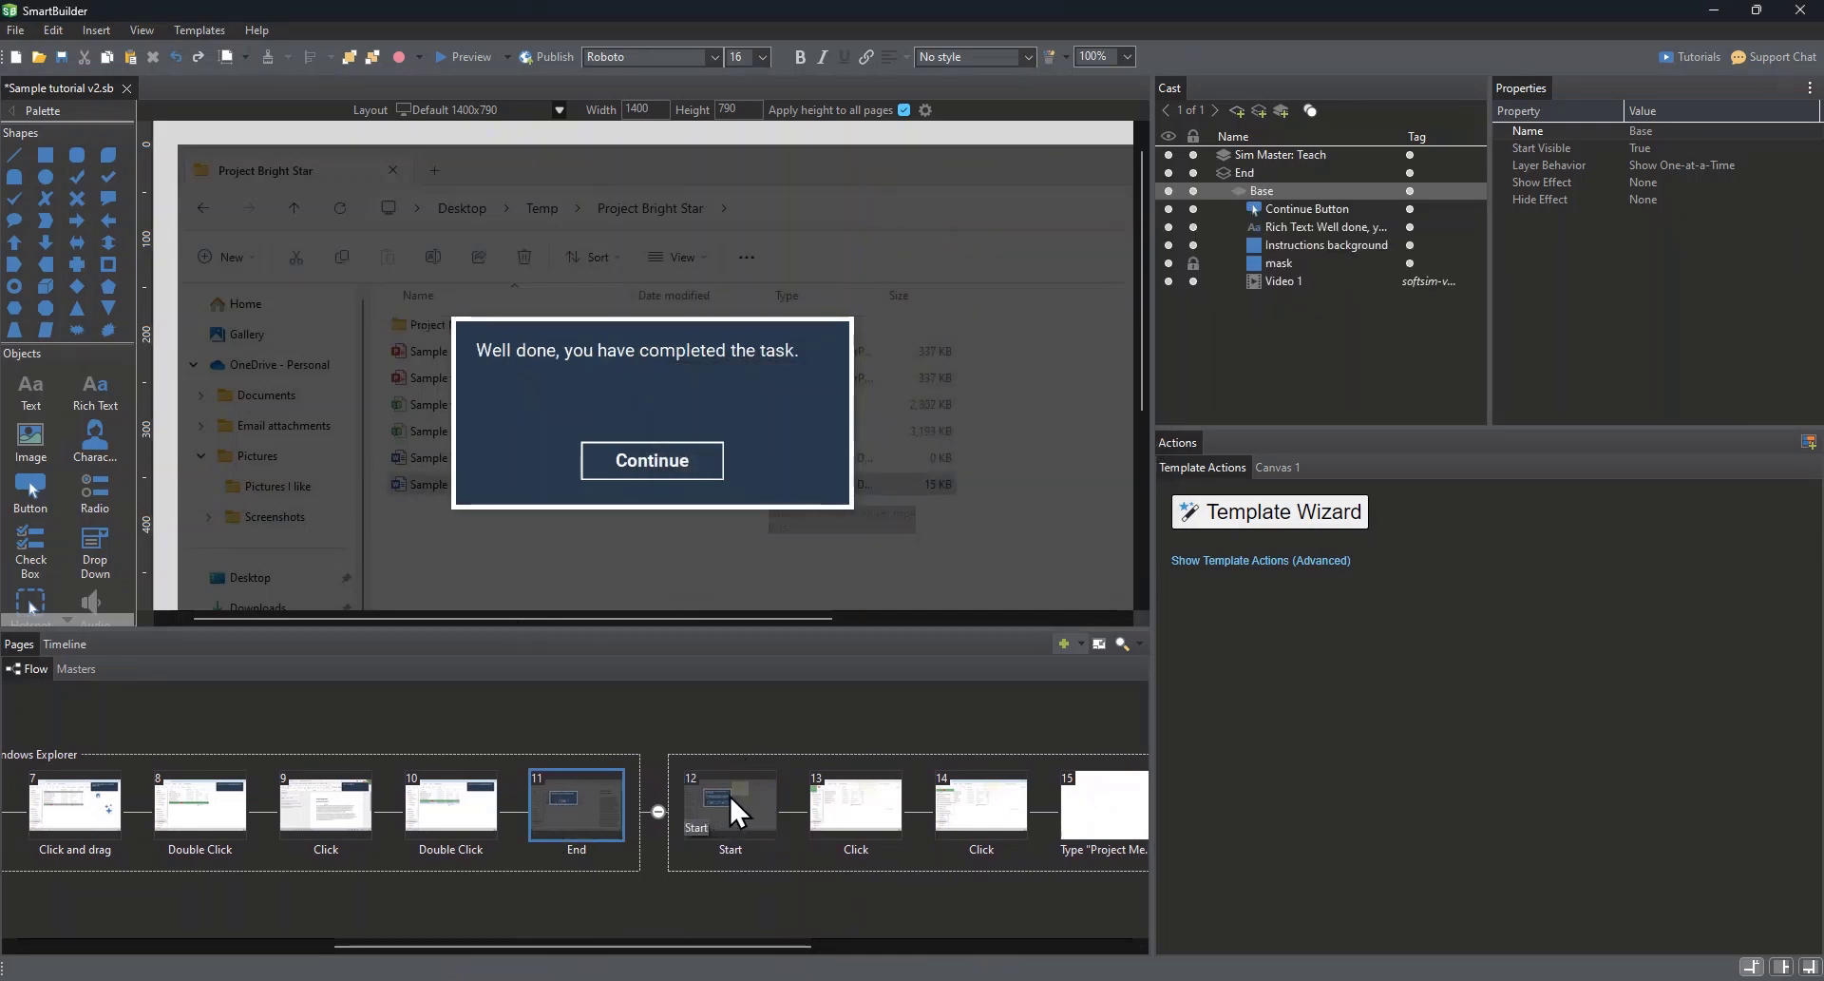
left_click(458, 59)
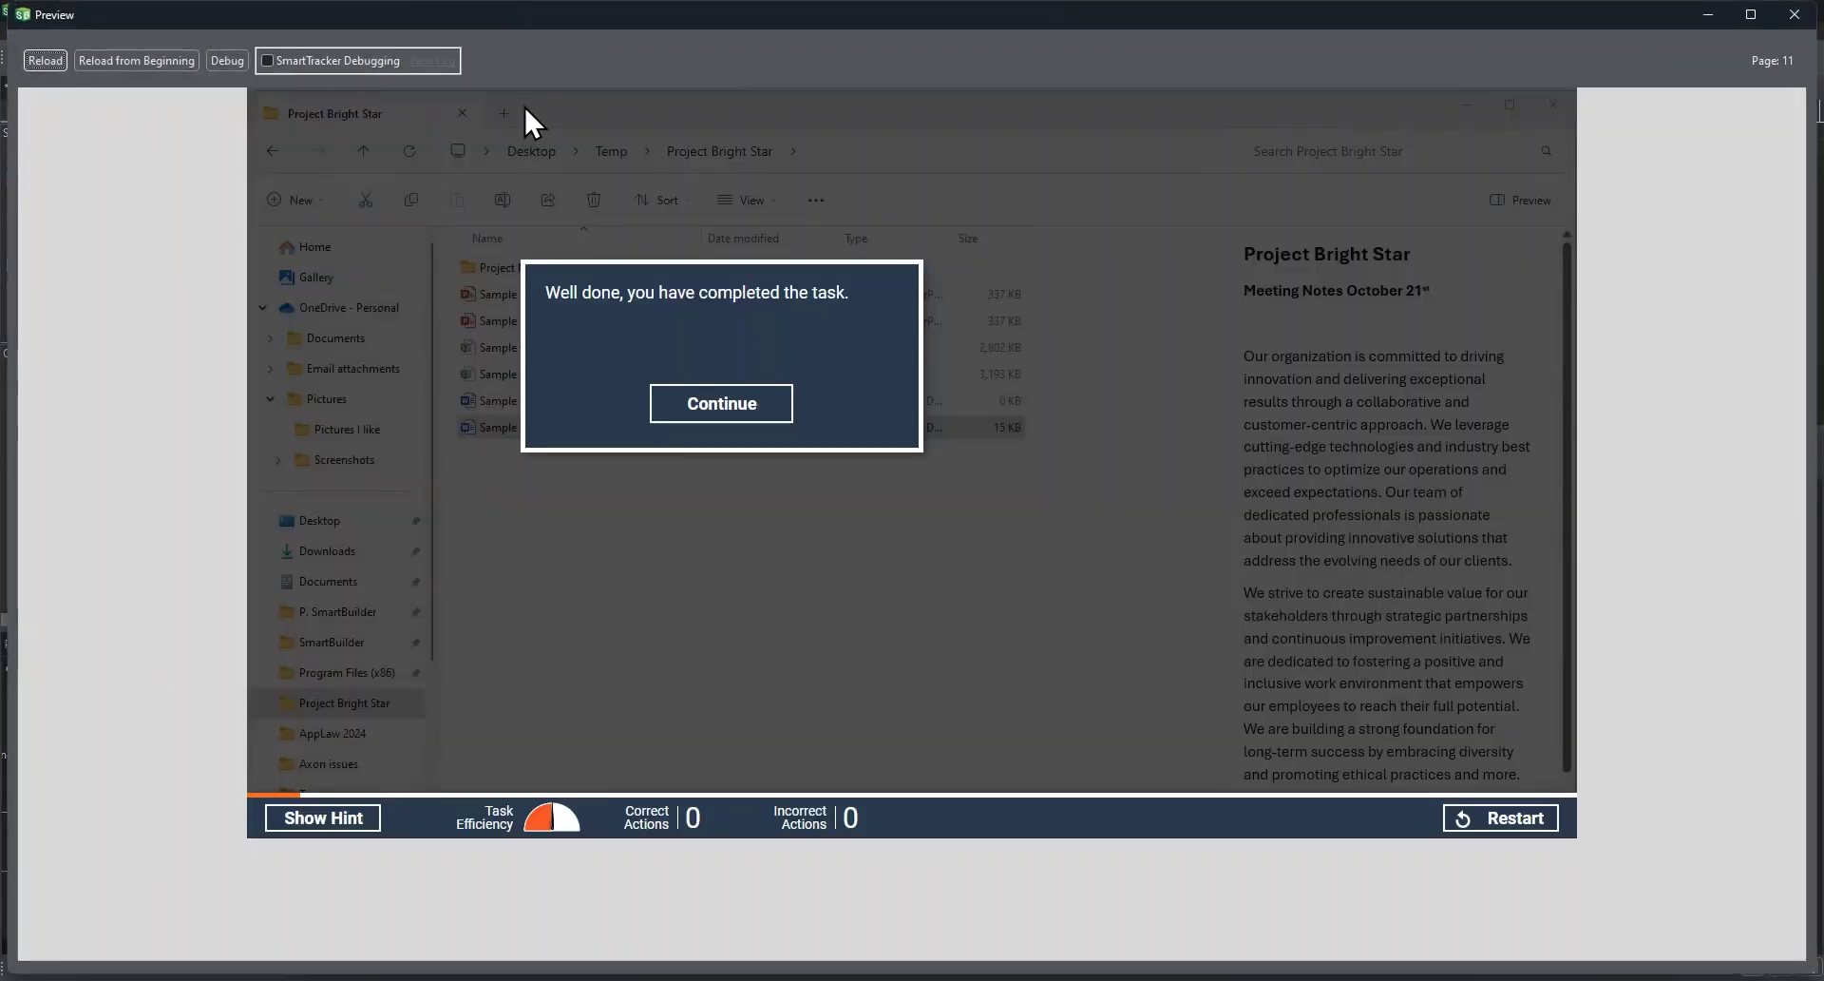
left_click(722, 414)
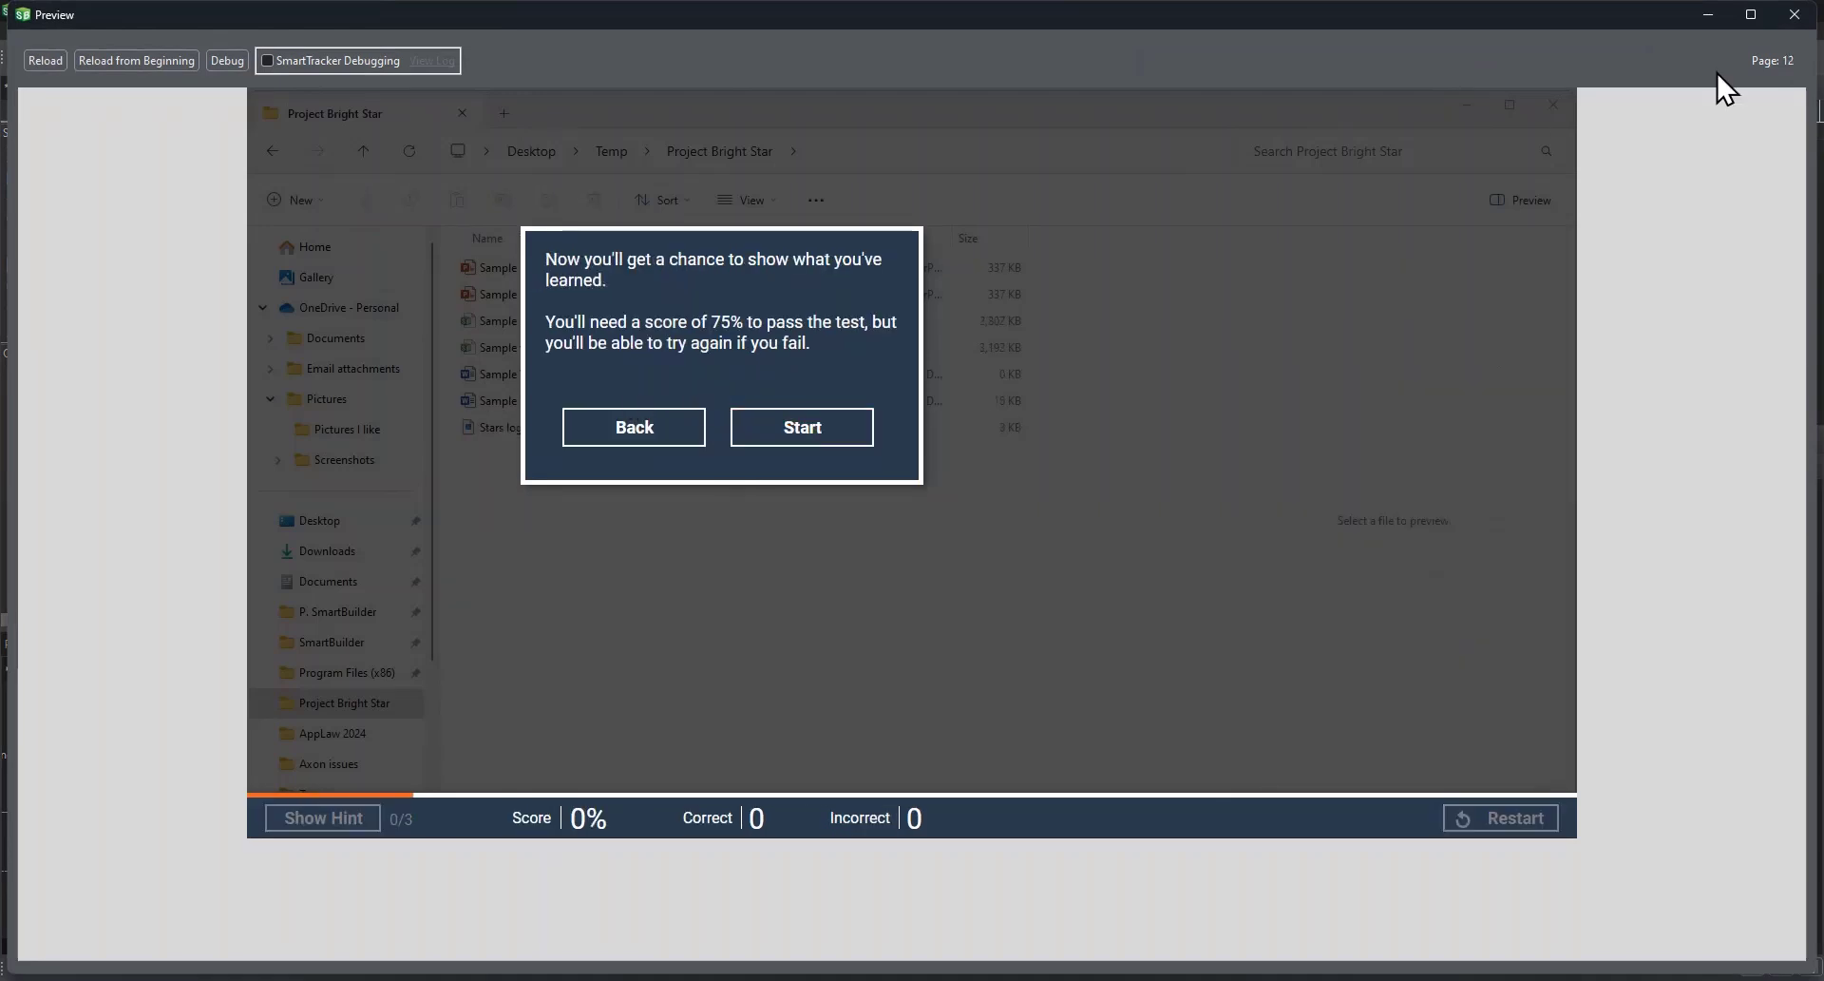
left_click(1780, 19)
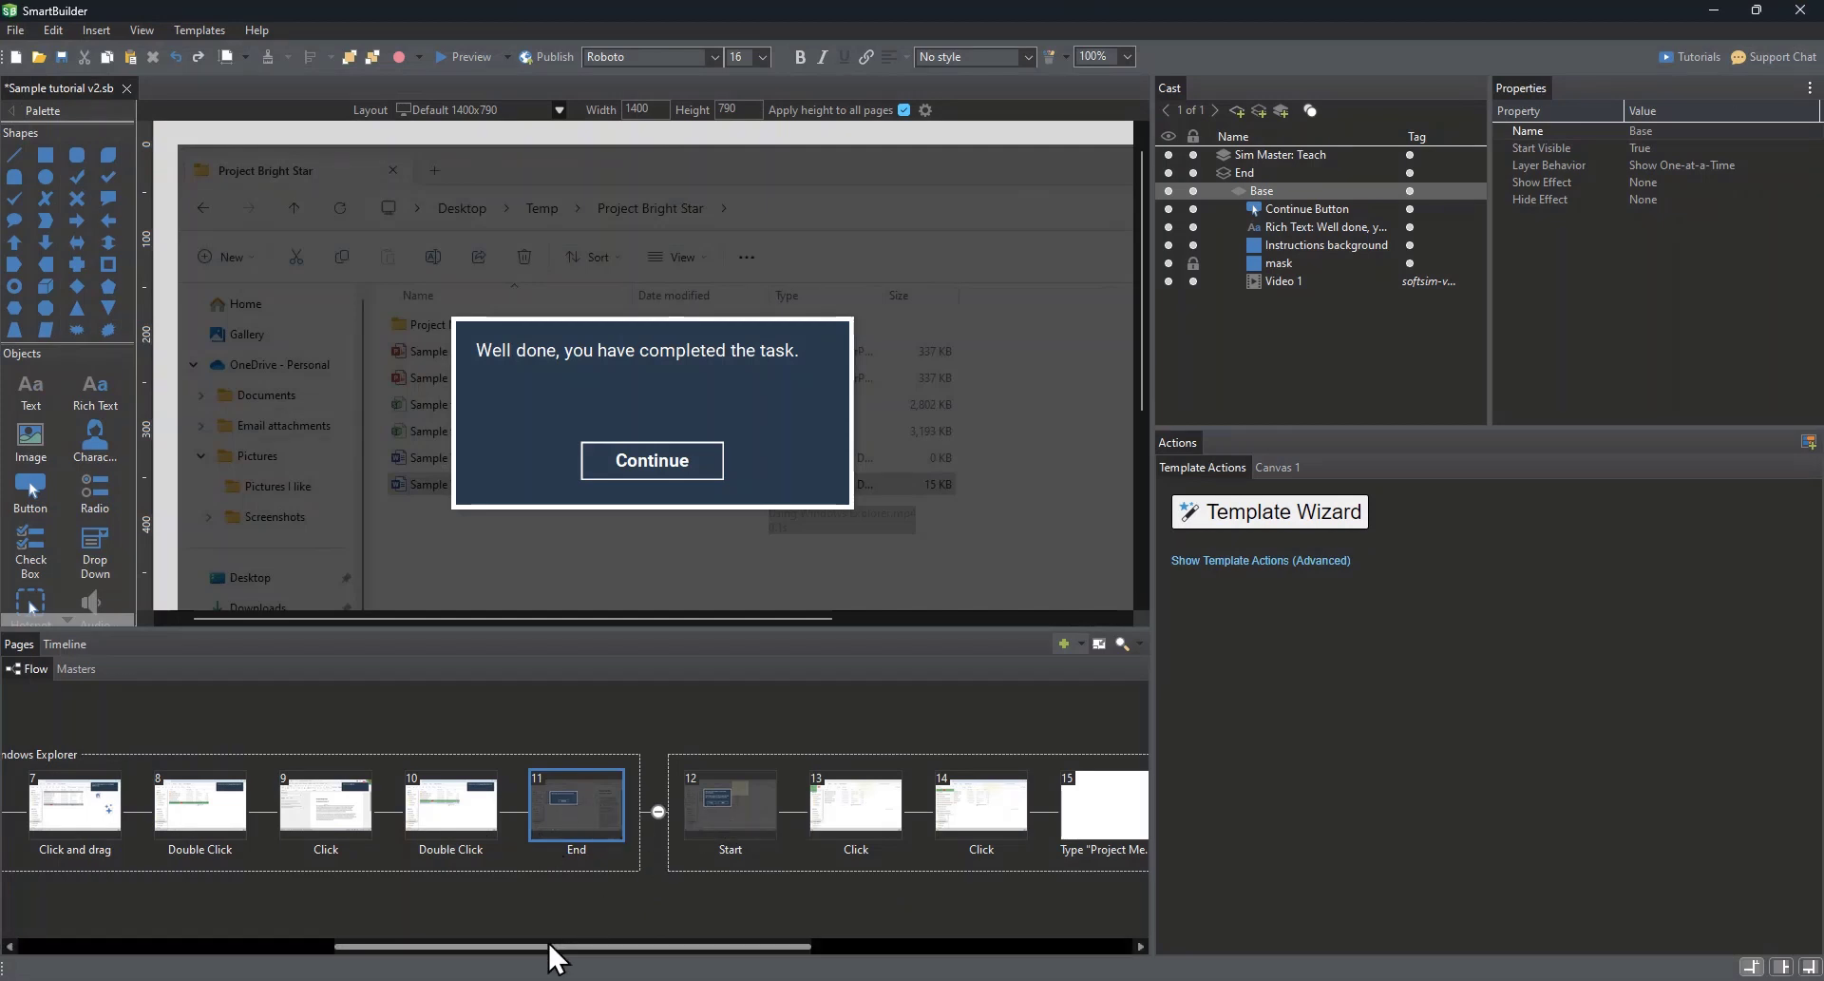
Step: Add a blank page after the Welcome page, before the Teach subflow
left_click_drag(548, 945, 206, 911)
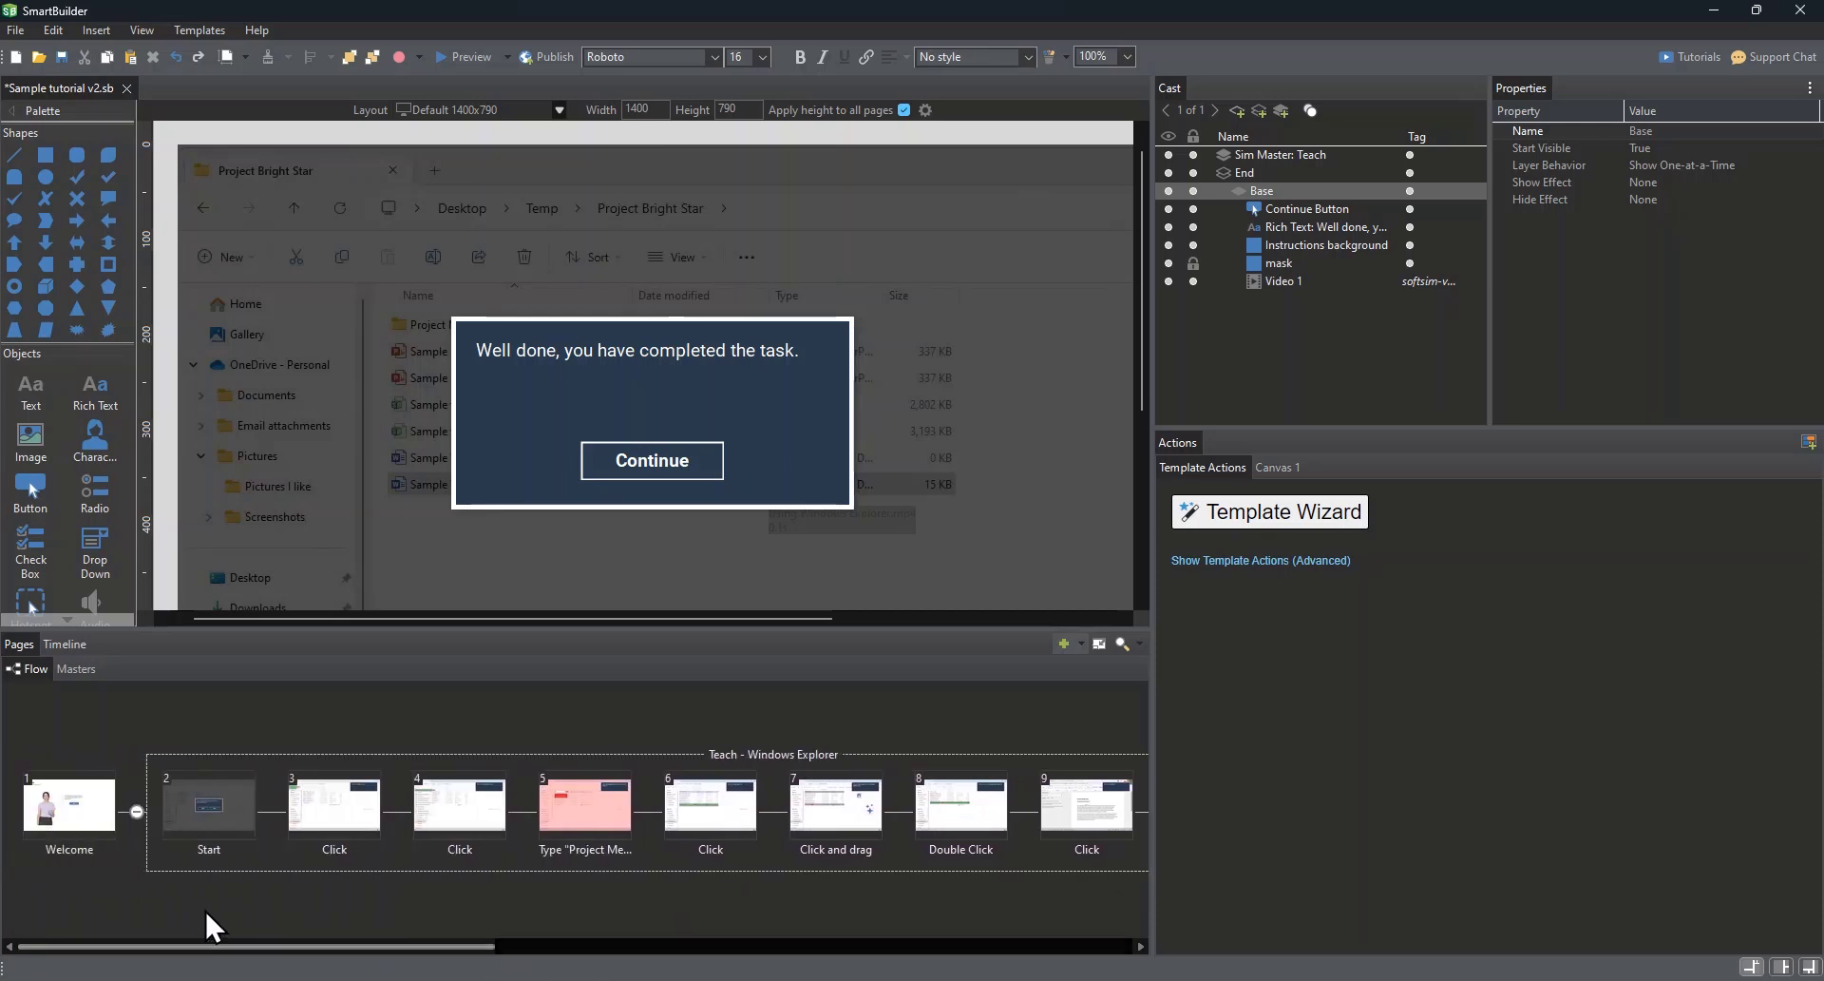
left_click(76, 805)
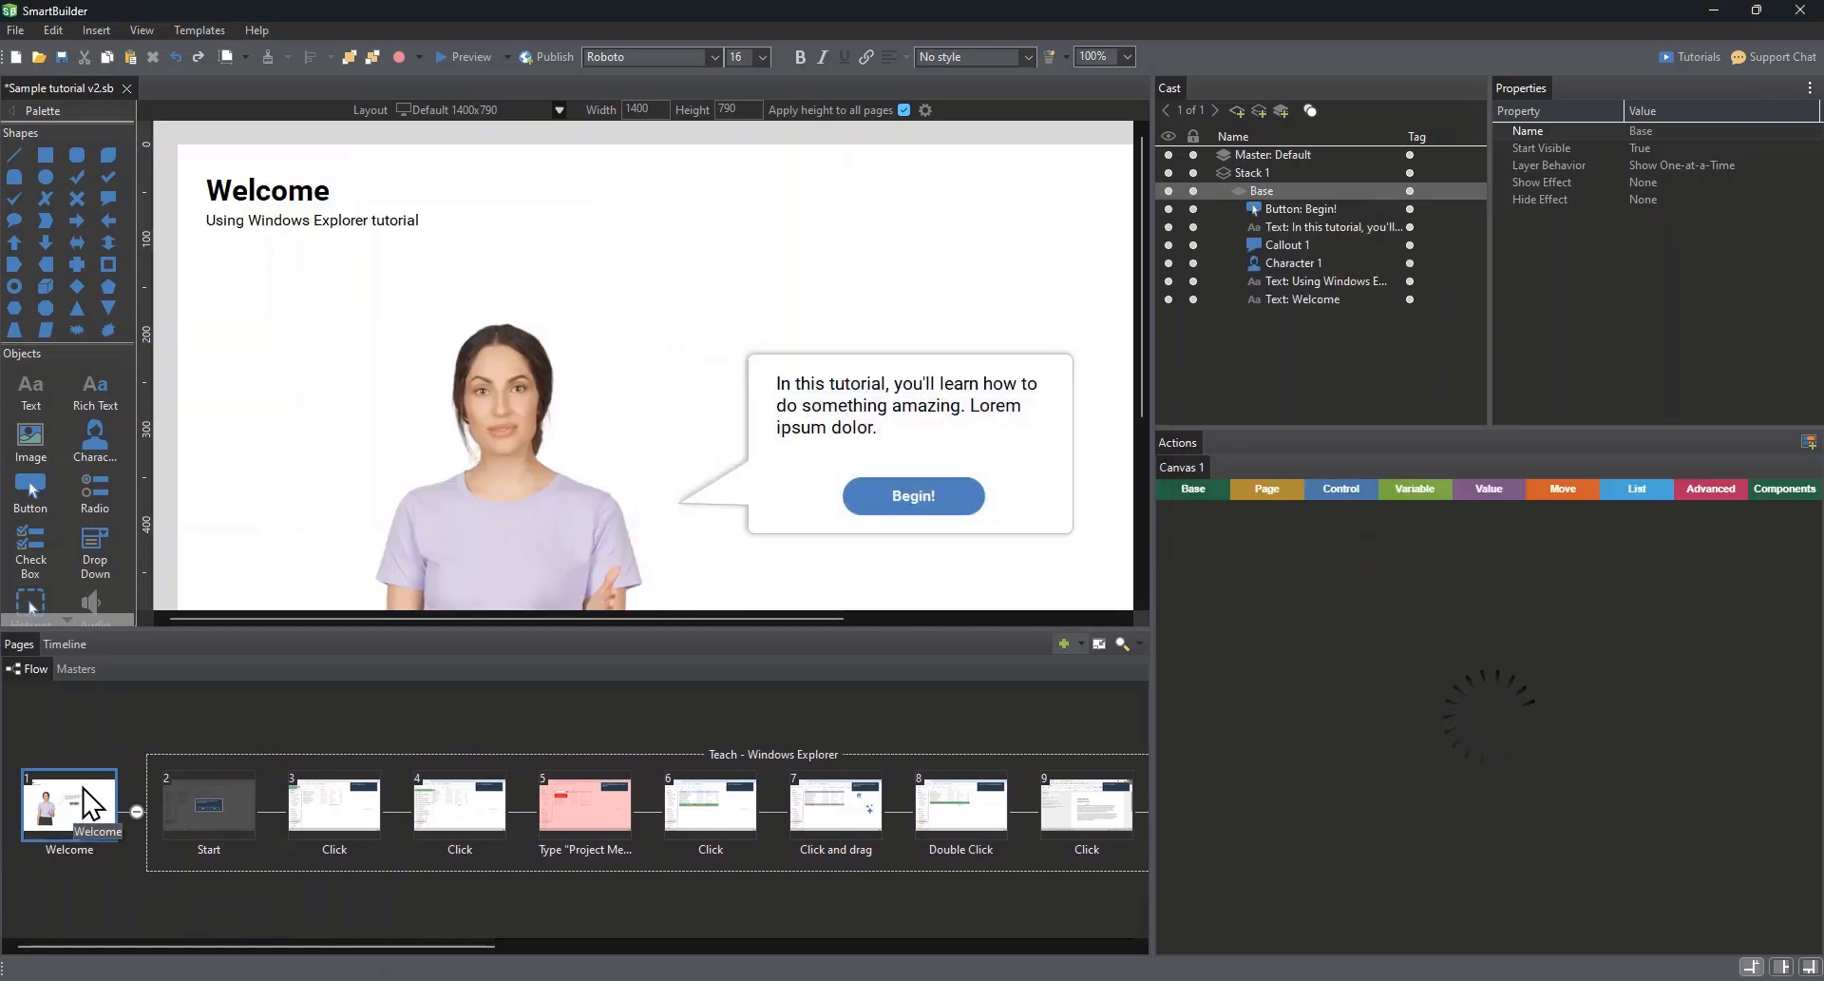
right_click(83, 789)
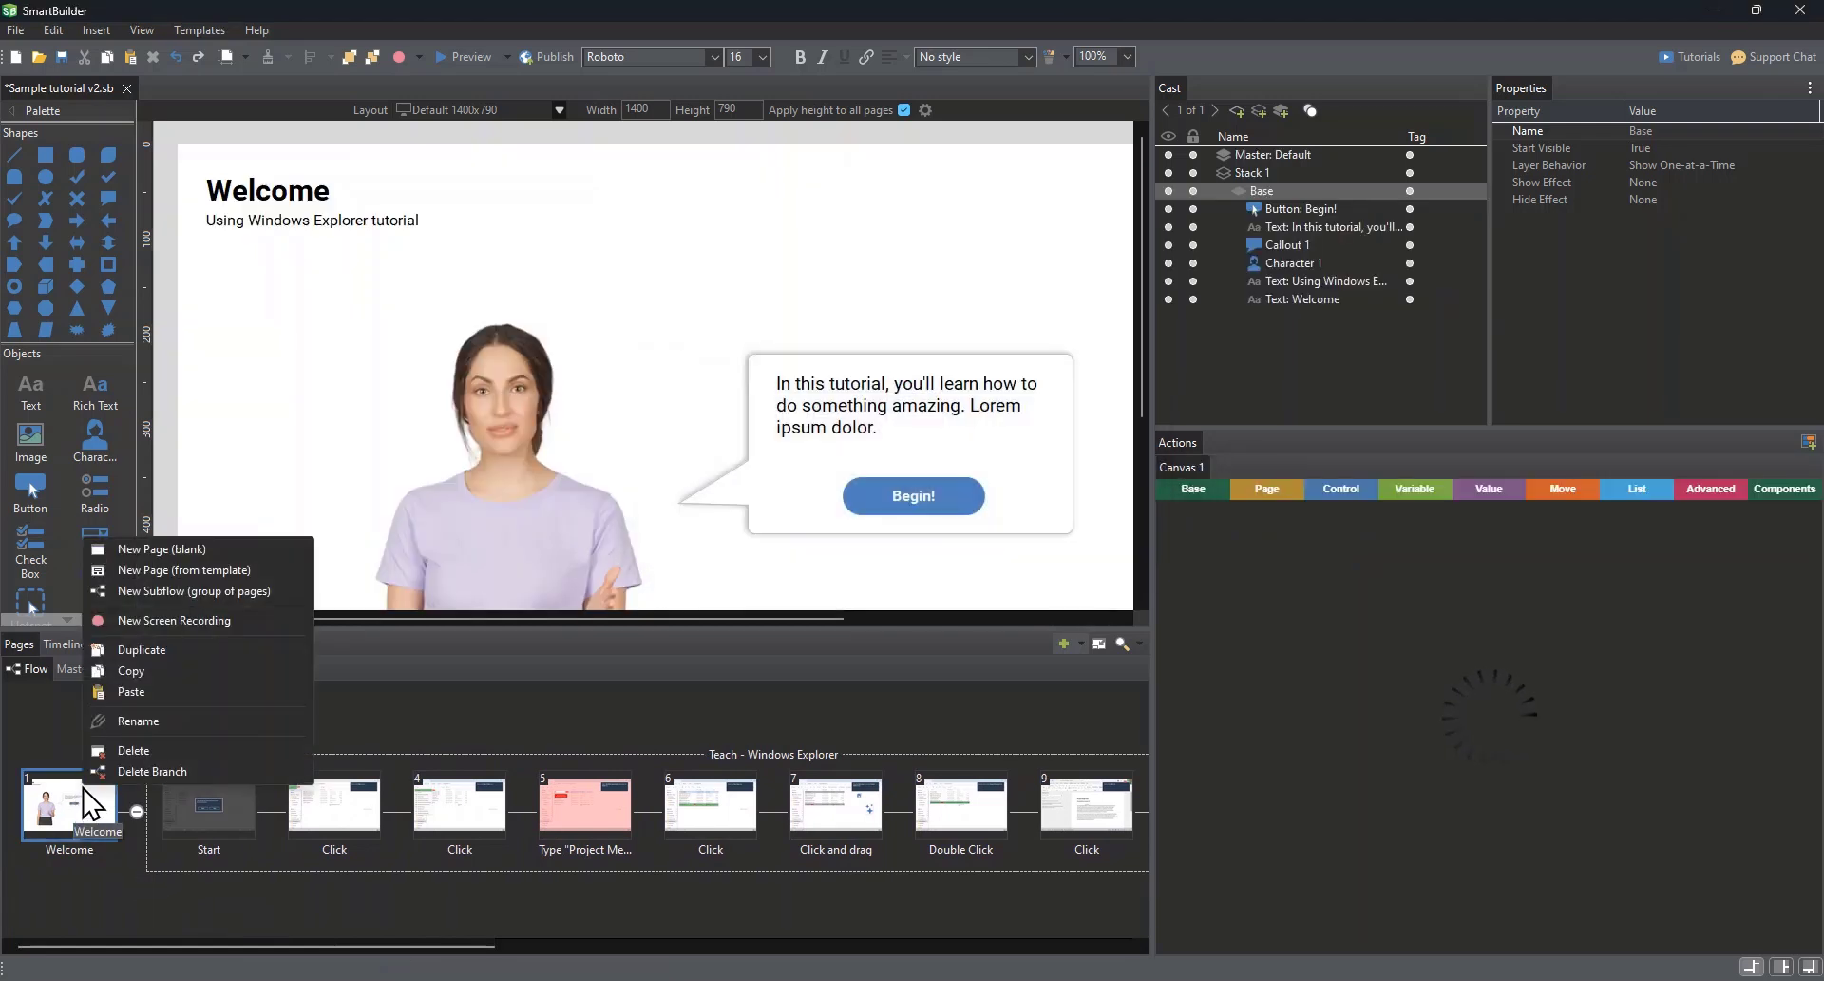
left_click(145, 541)
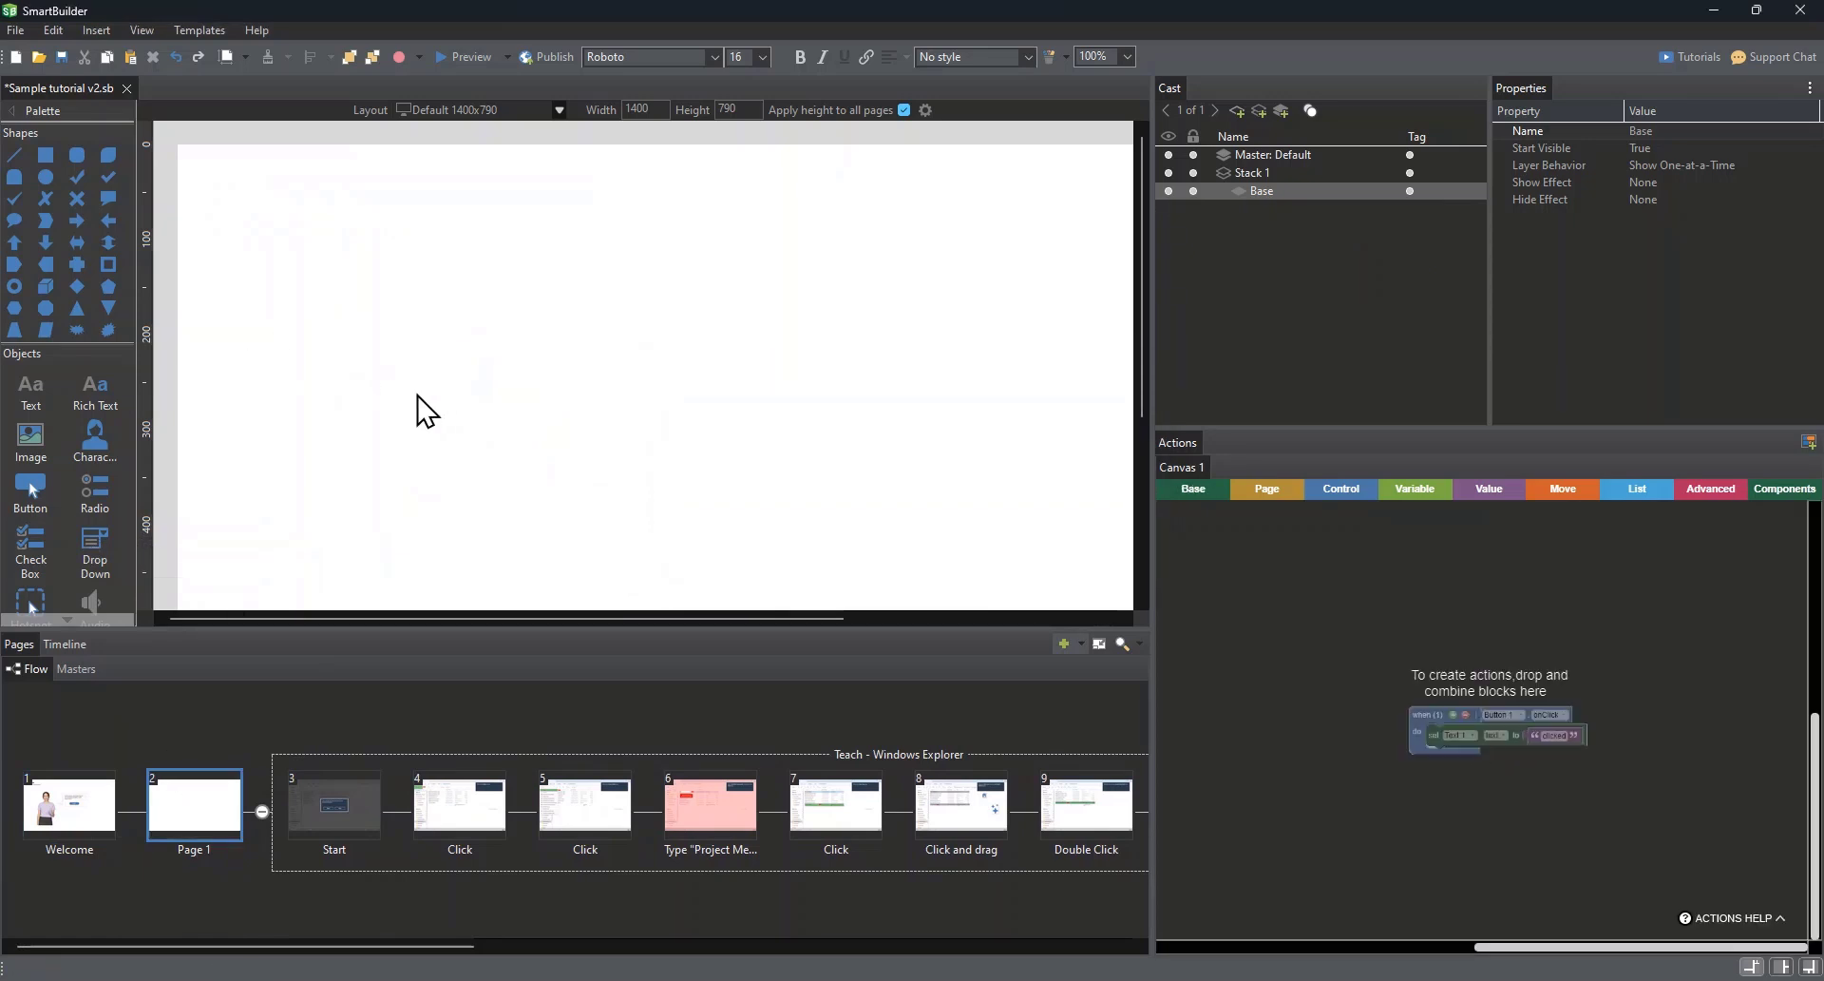
Step: Apply the Learn and Test Launch Page template from the Software Simulation page templates to the new blank page
left_click(190, 29)
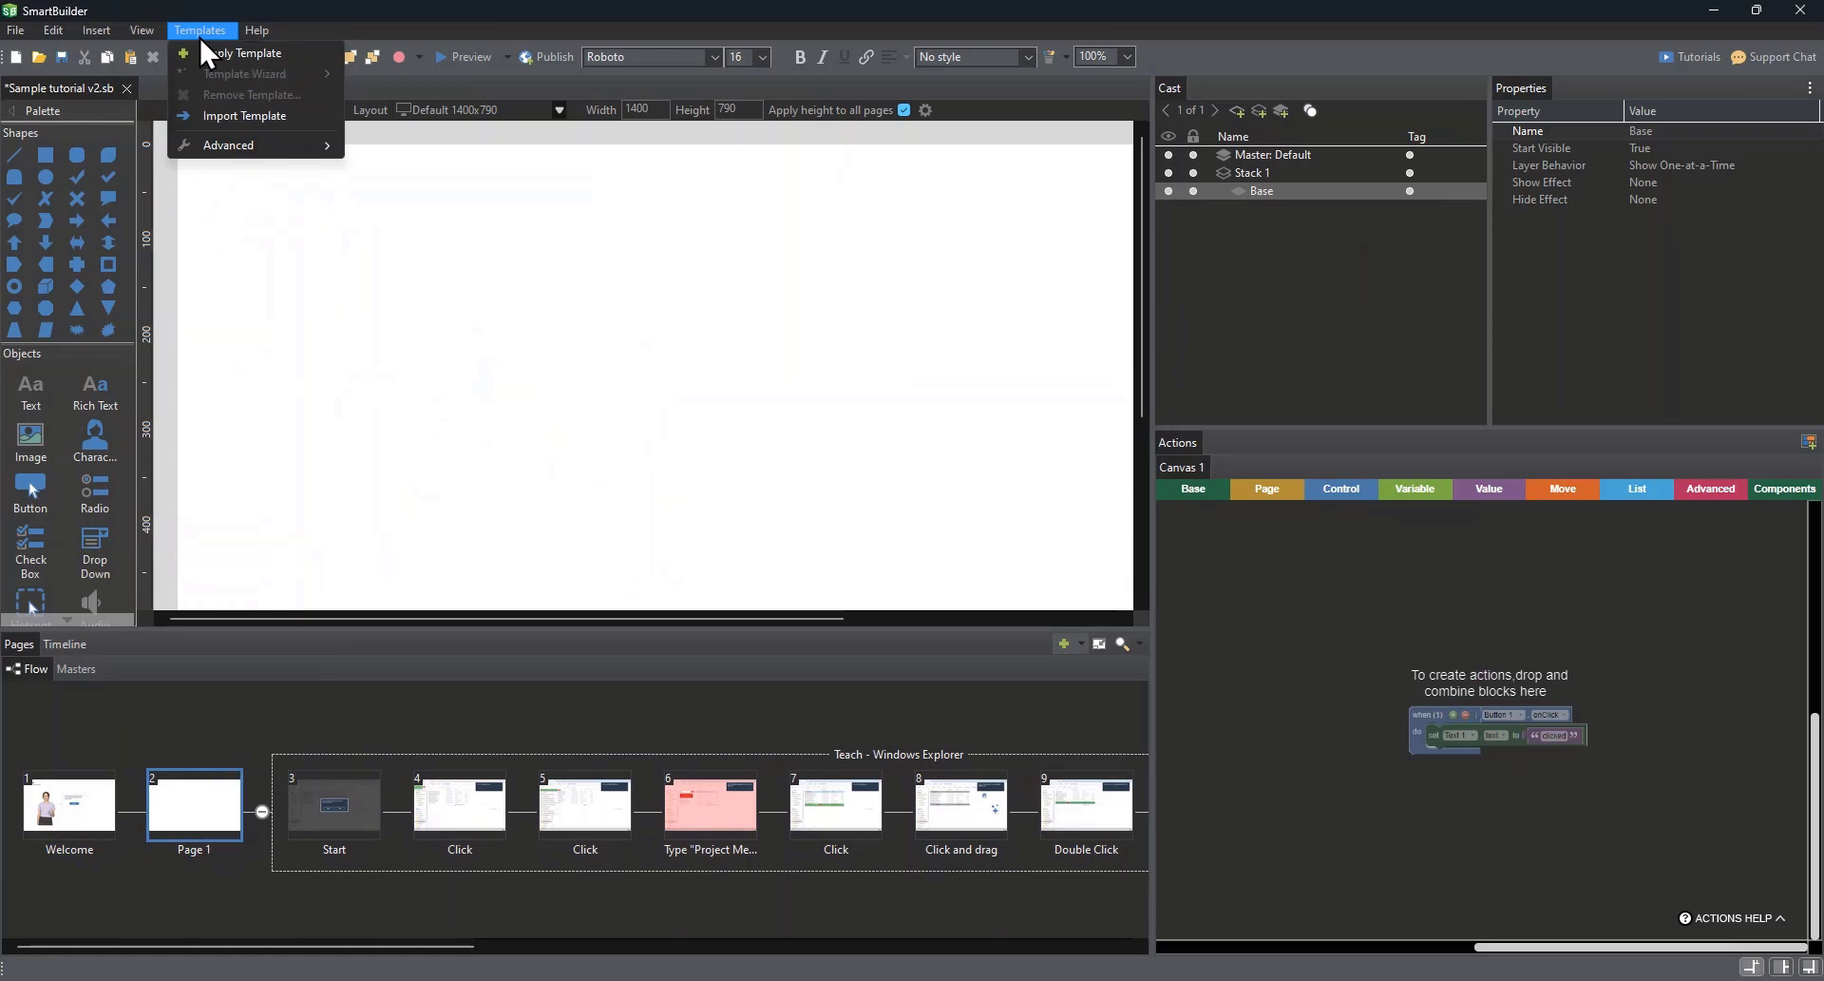
left_click(260, 55)
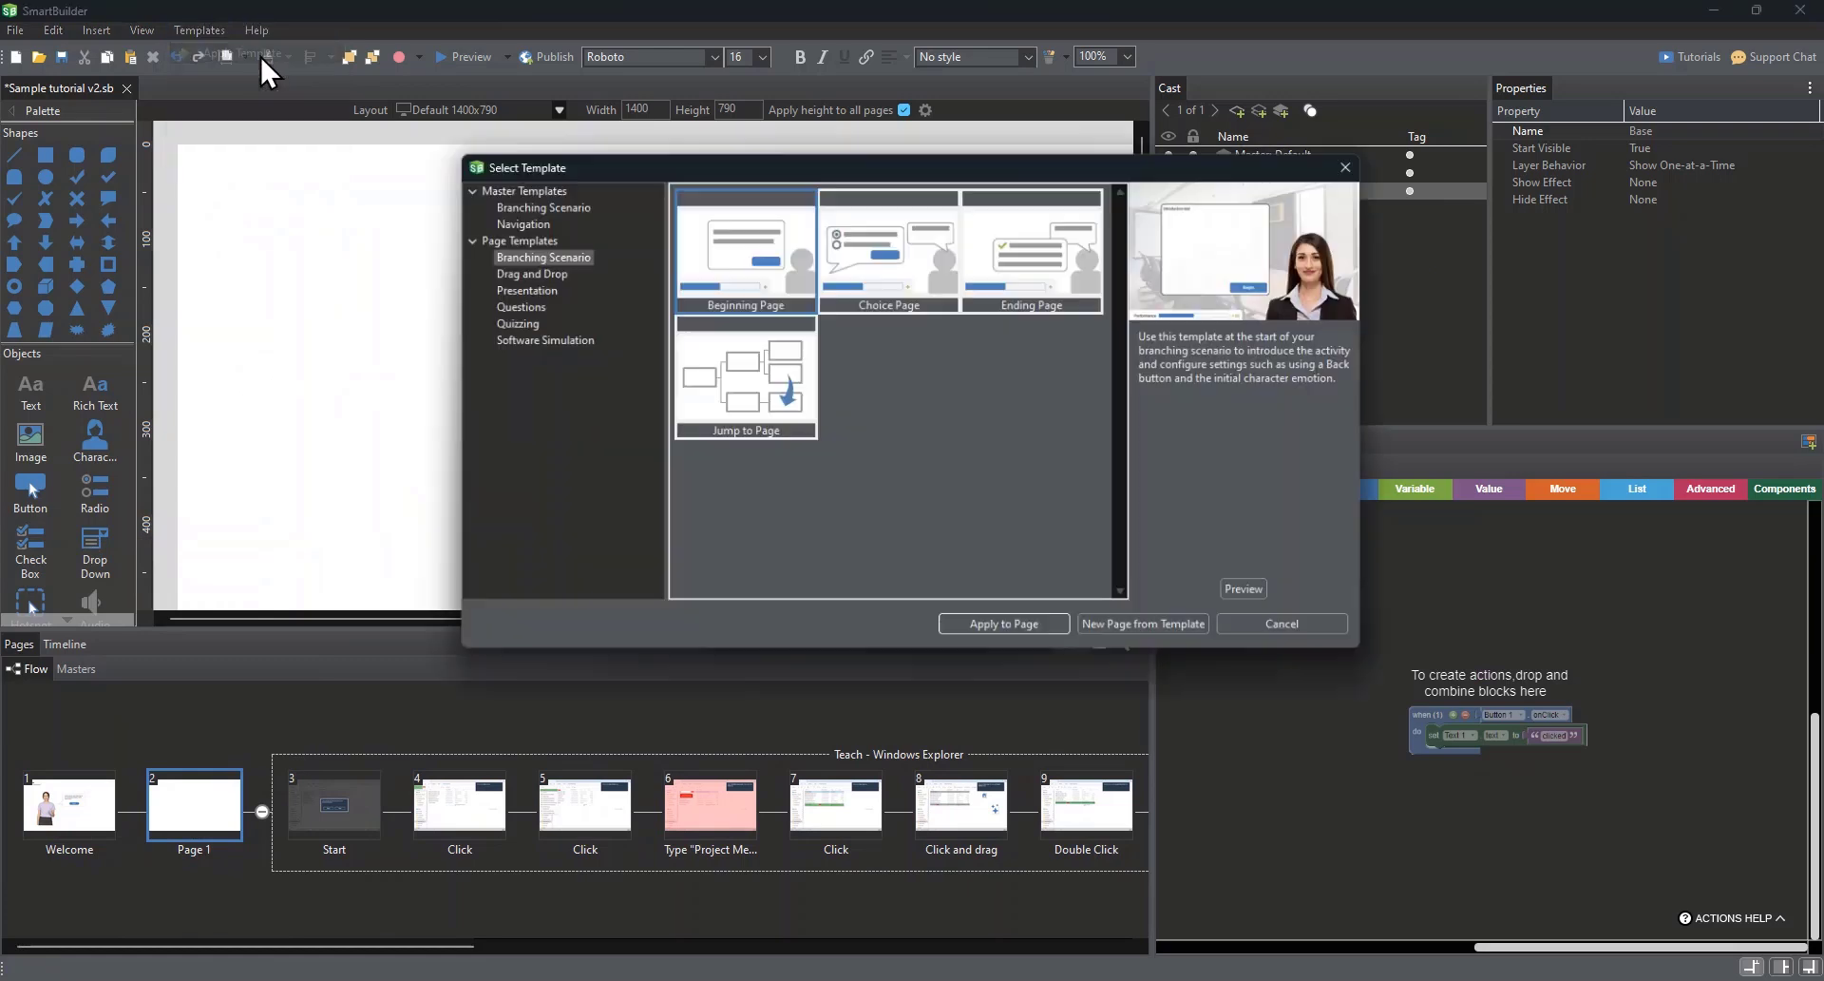
left_click(536, 338)
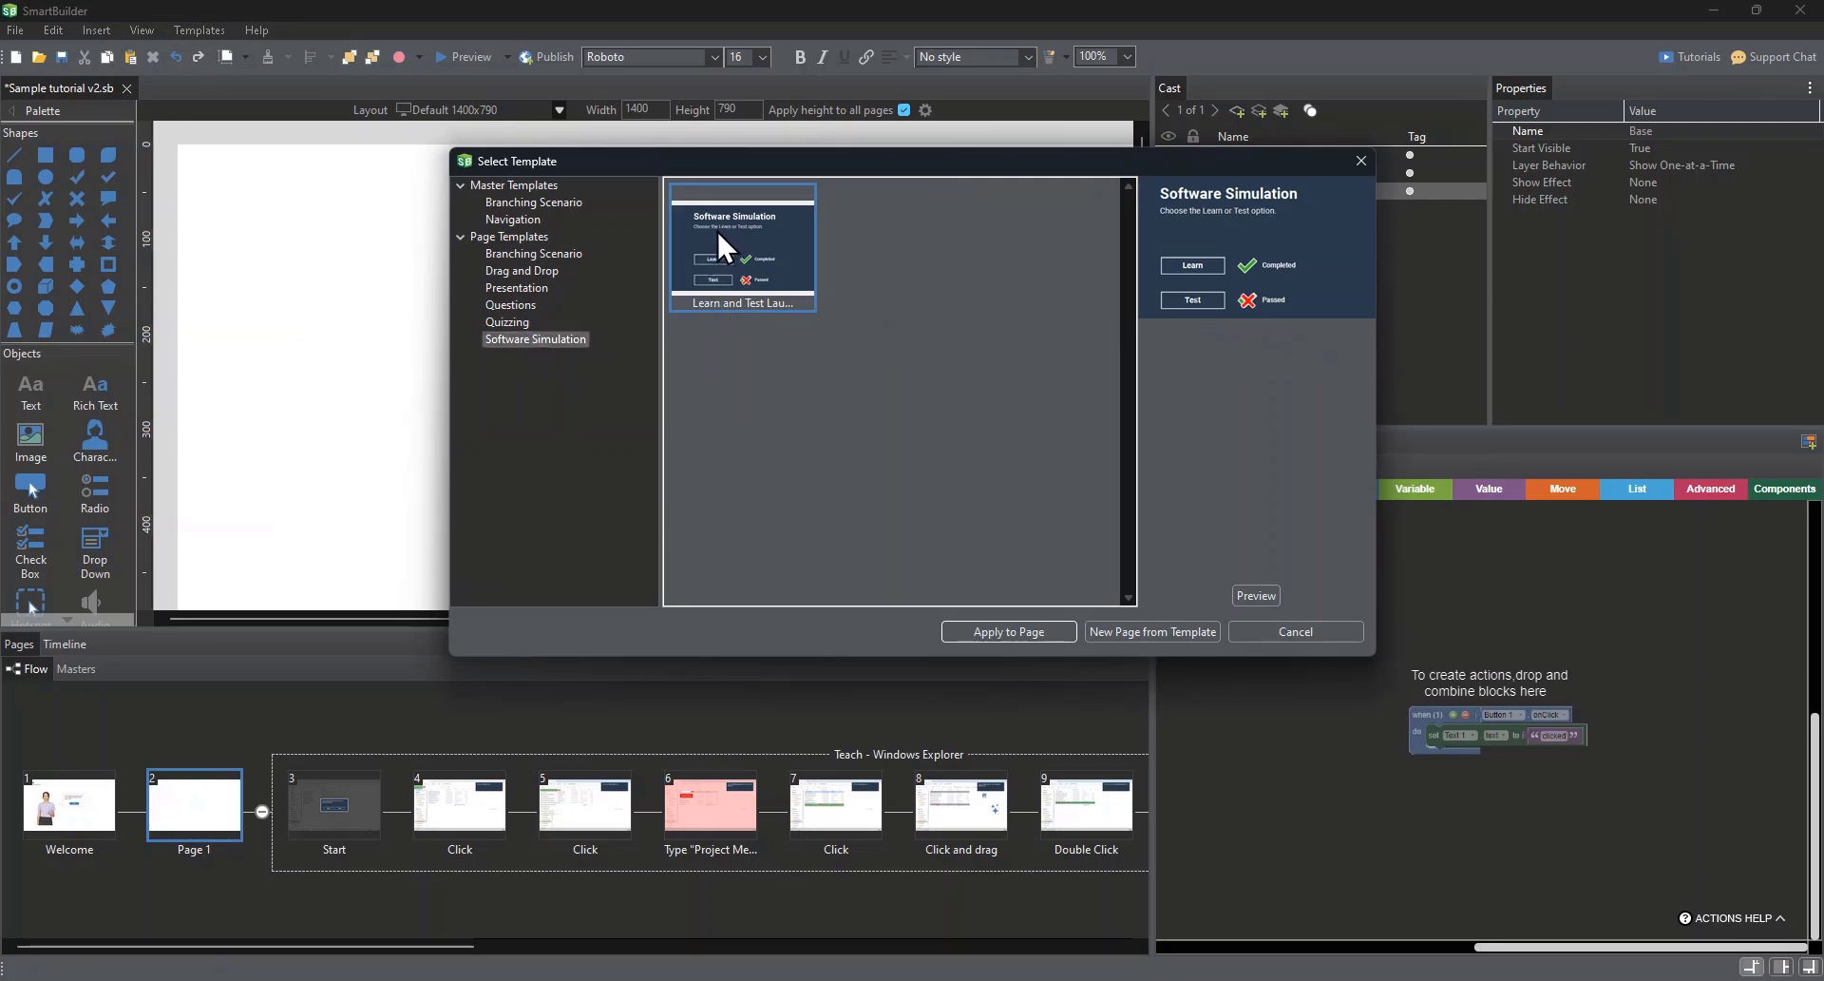
left_click(997, 621)
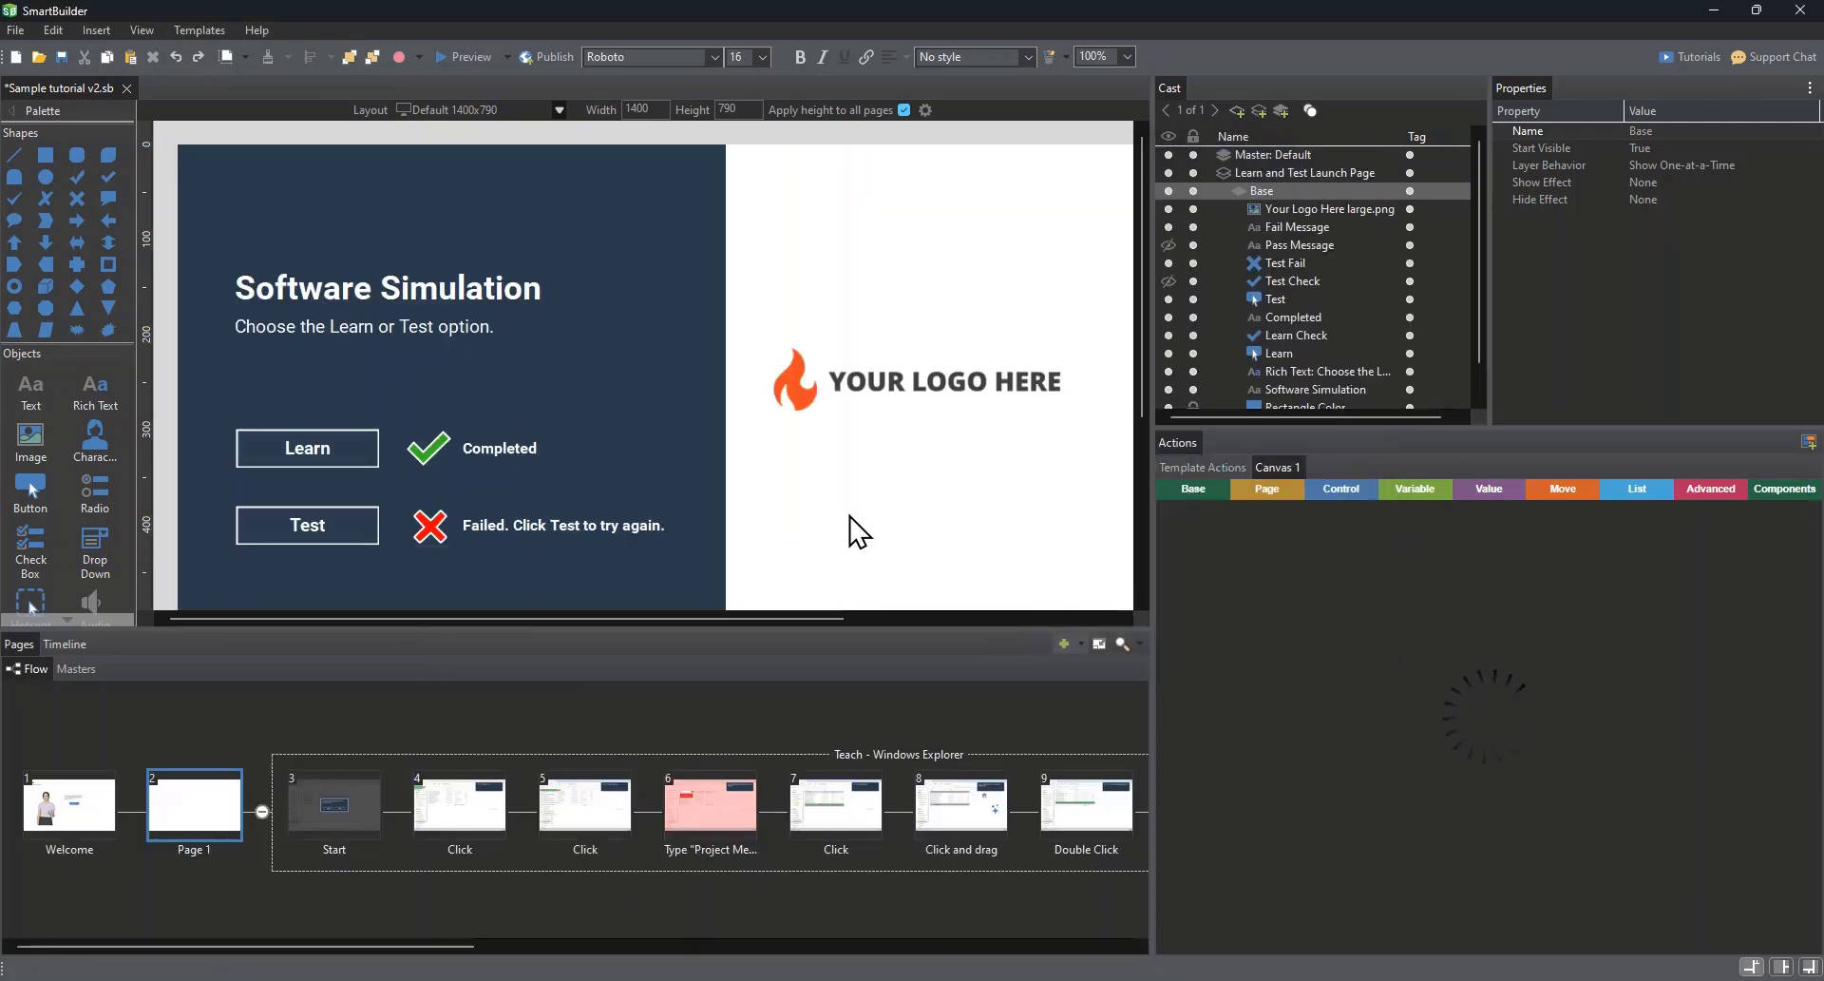
Step: Unlock the dark blue Rectangle Color background and stretch its lower edge to the bottom of the page, about 577 x 789
scroll(858, 532, "down", 3)
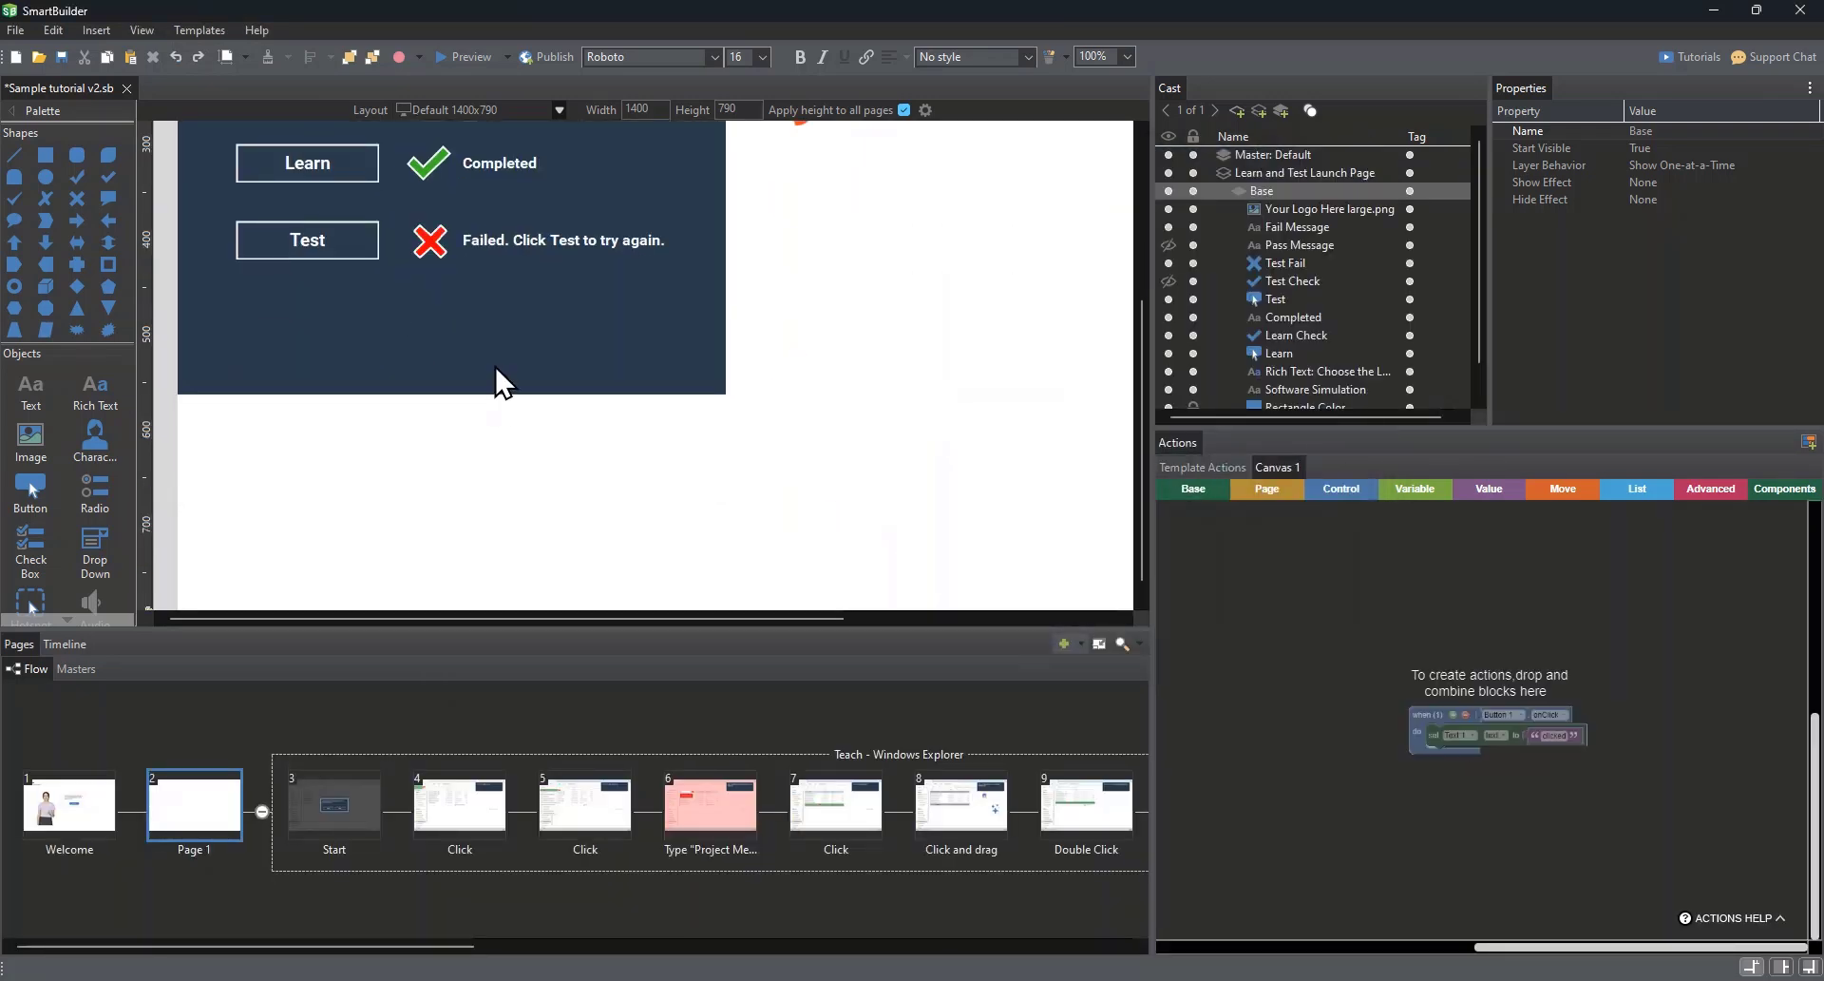
scroll(503, 333, "up", 3)
scroll(492, 295, "down", 3)
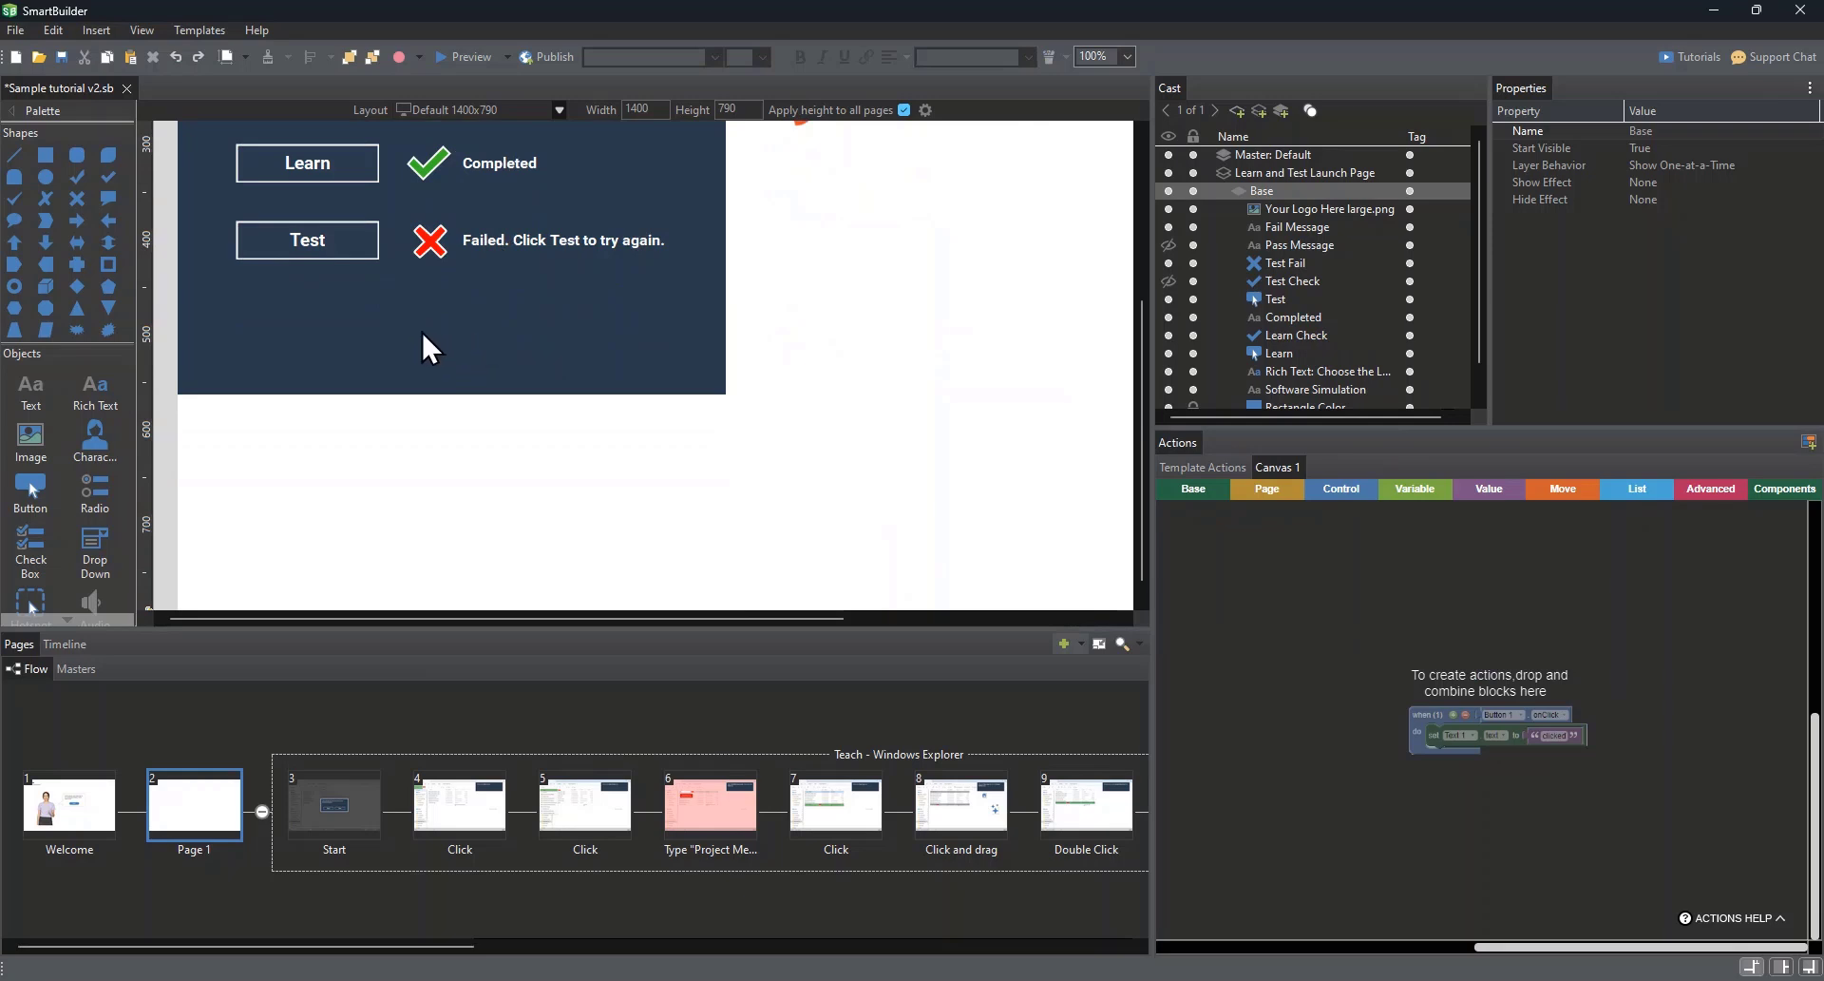
scroll(1205, 328, "down", 1)
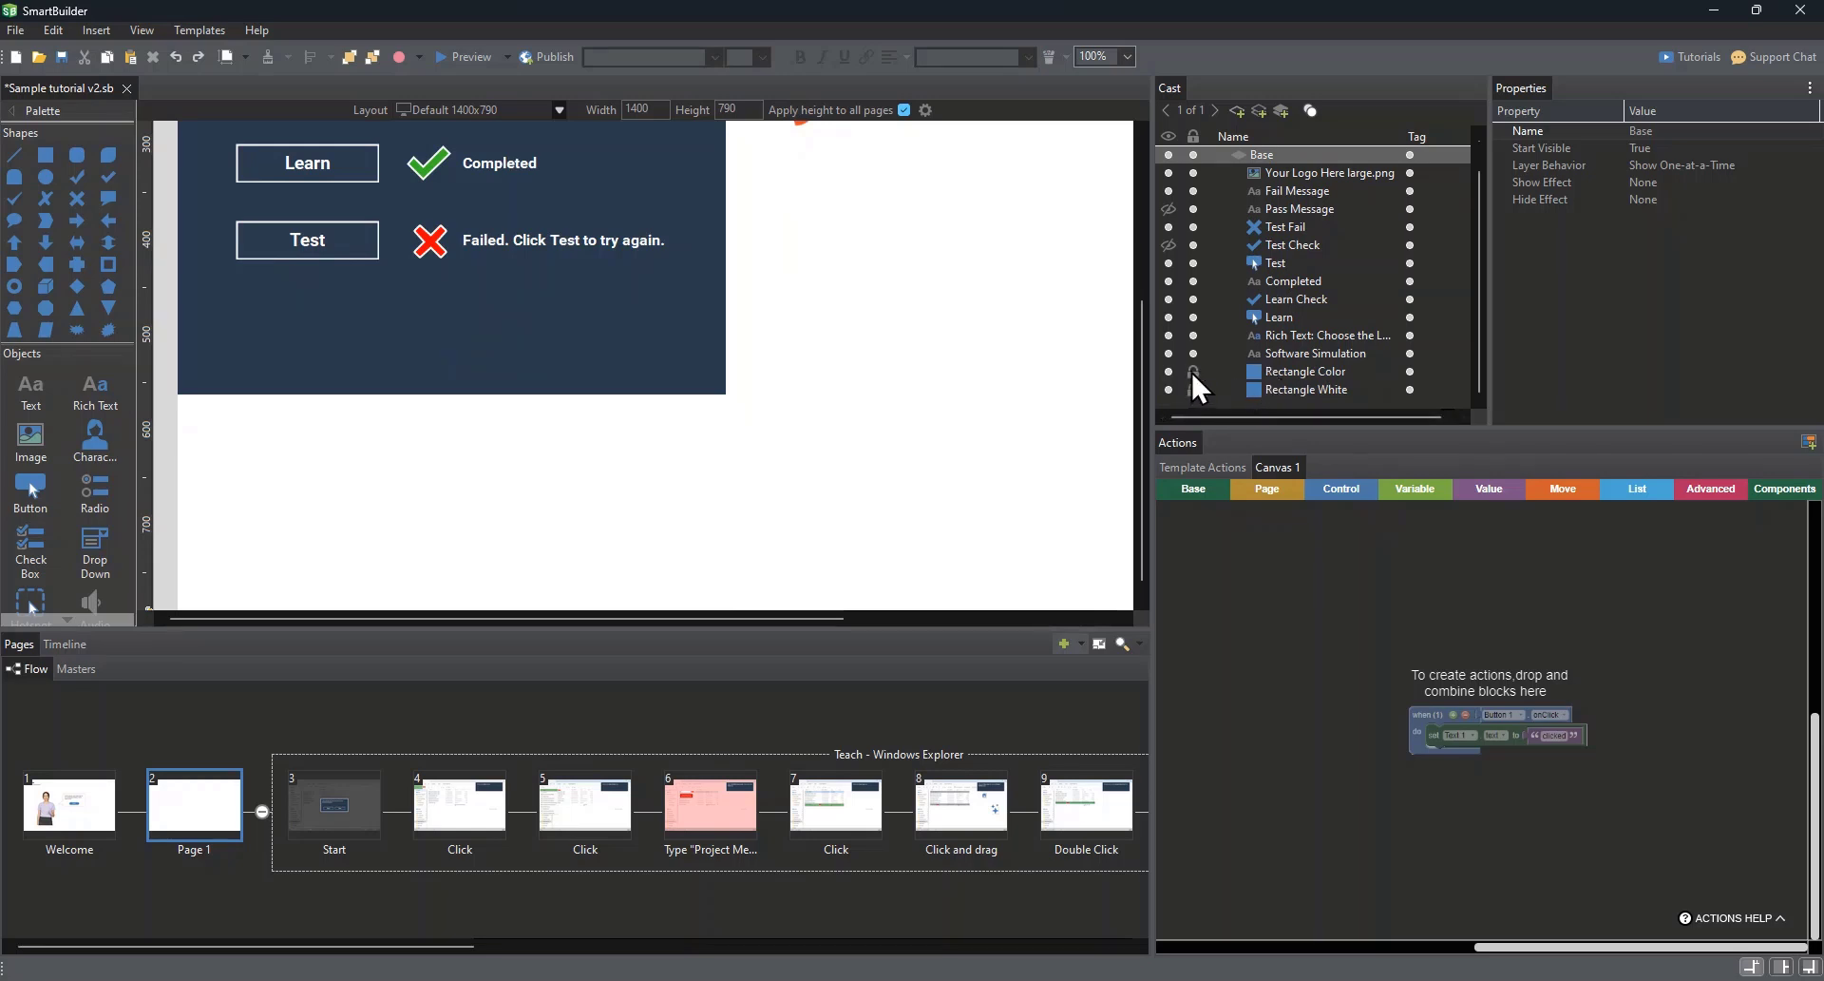
left_click(478, 310)
scroll(469, 335, "down", 3)
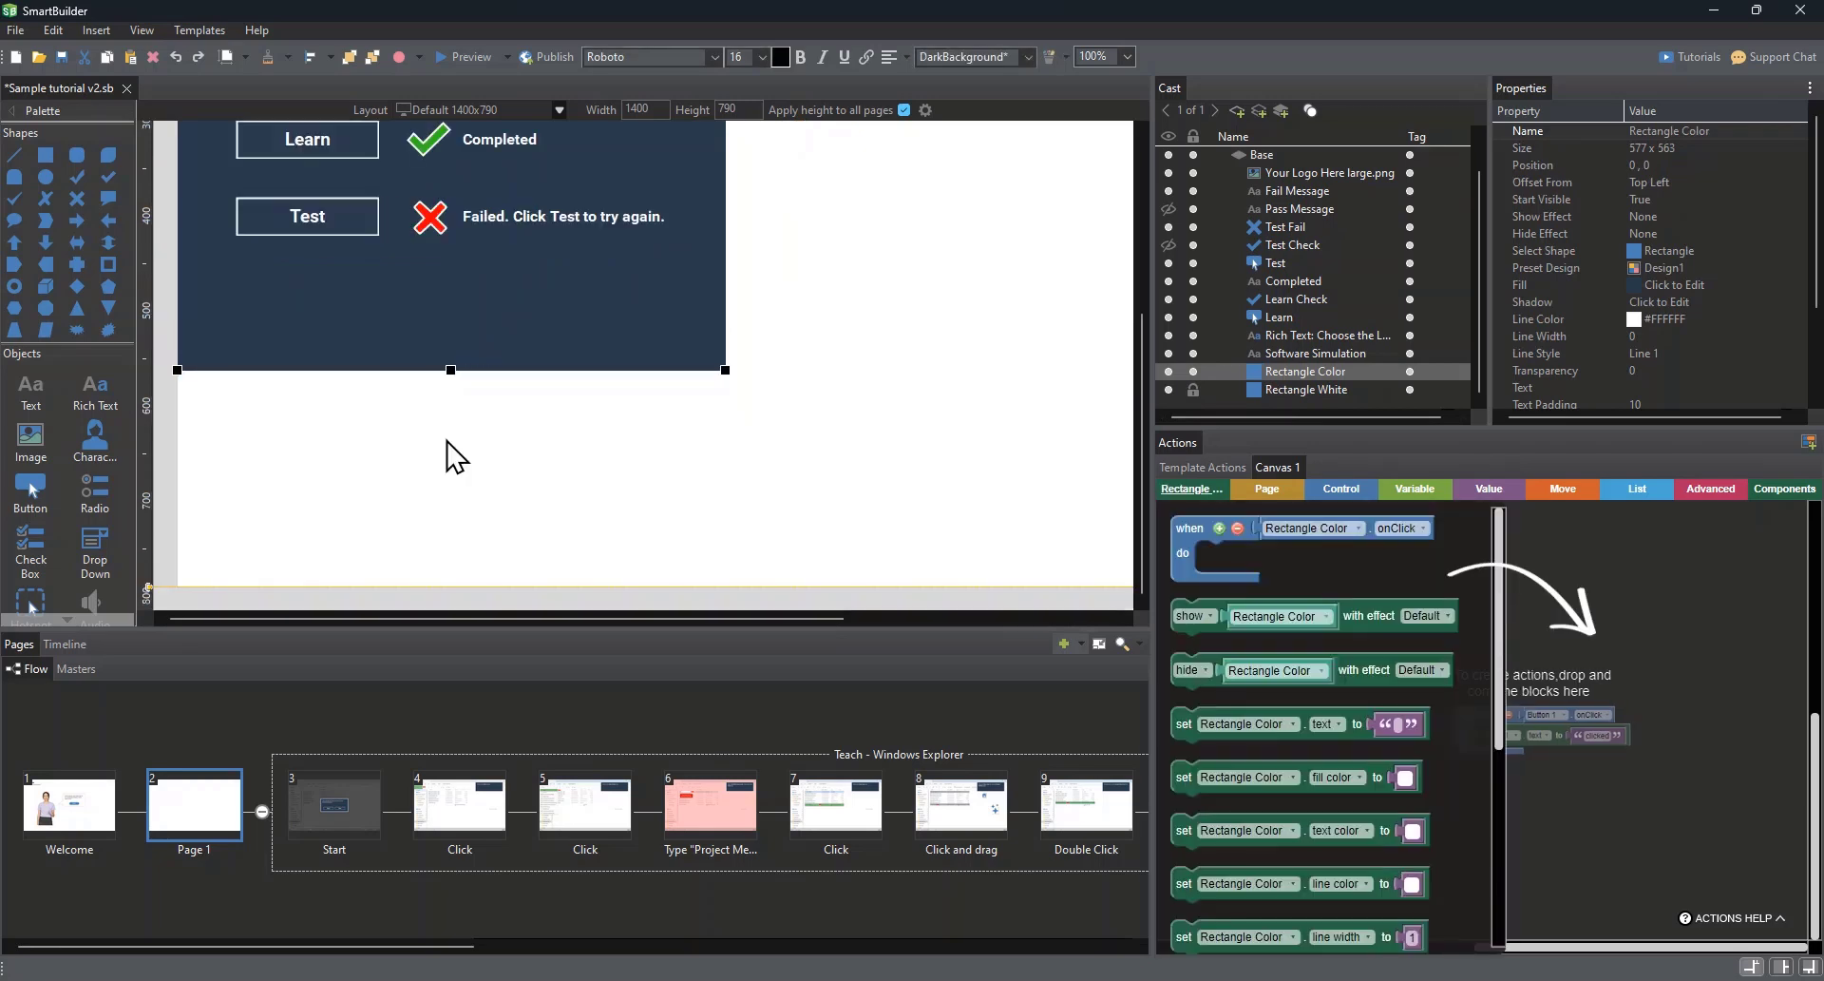
left_click_drag(447, 415, 447, 606)
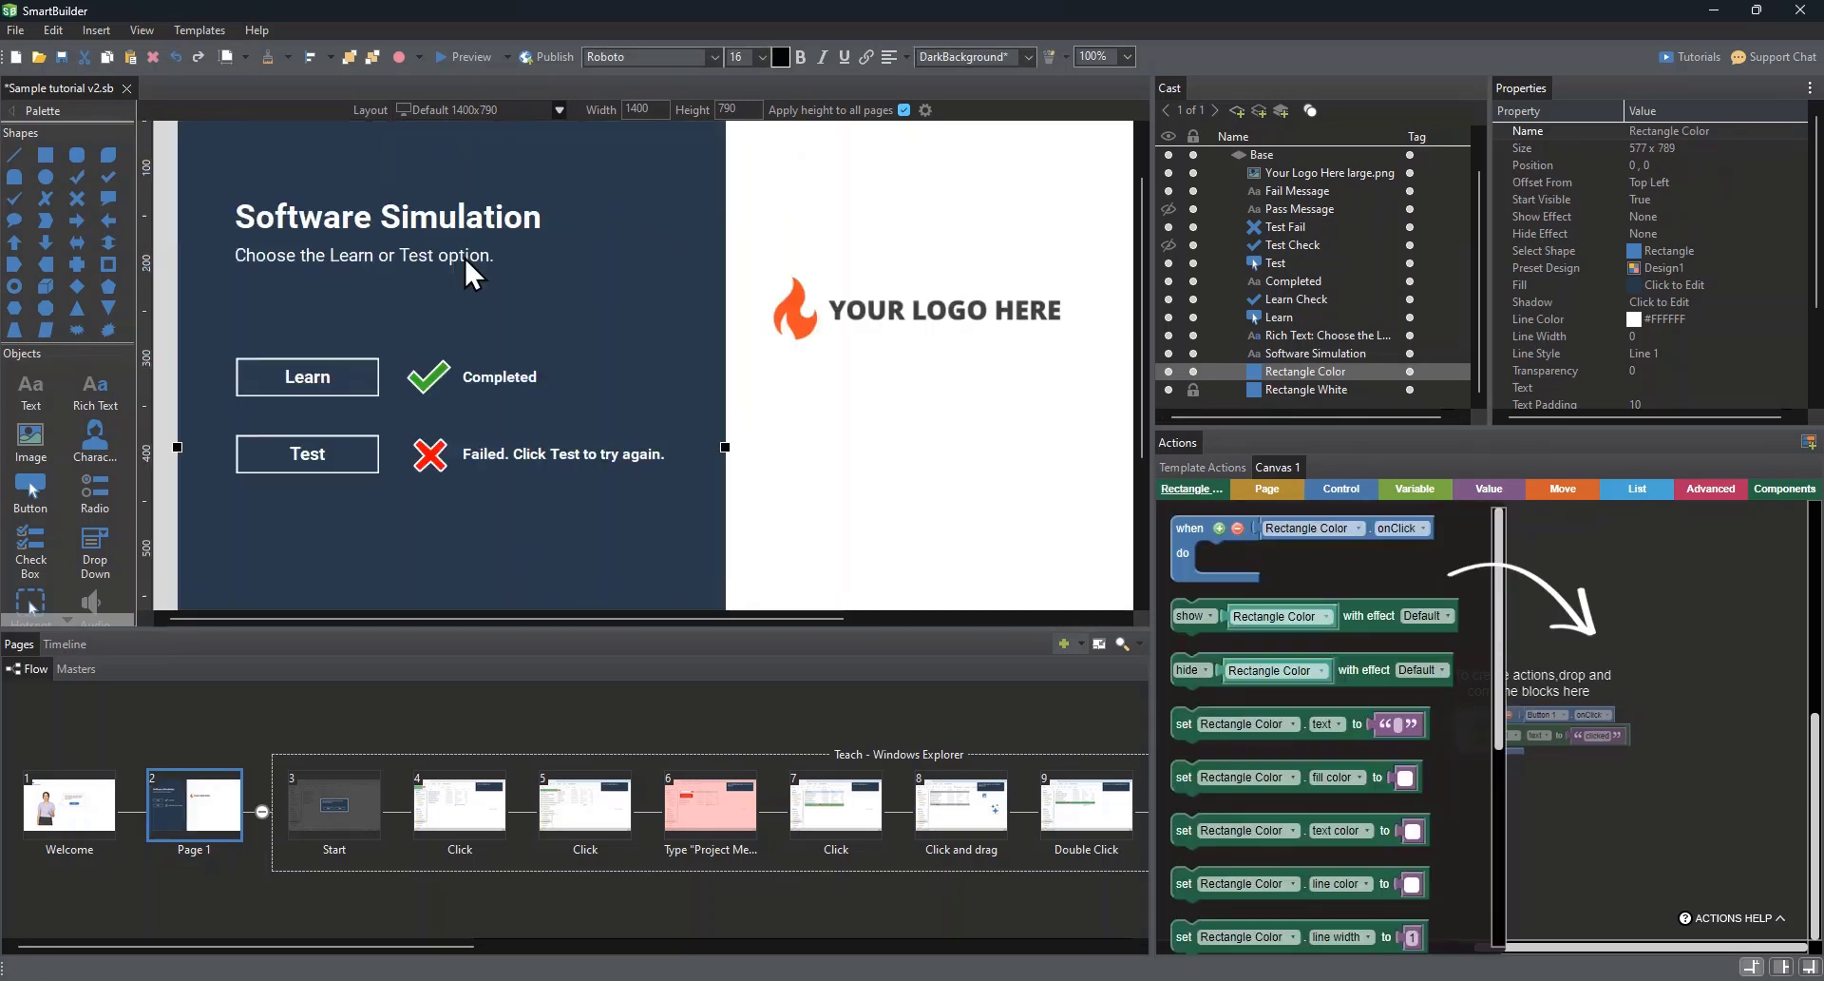
Step: Replace the launch page's Software Simulation heading with "Using Windows Explorer"
left_click(817, 333)
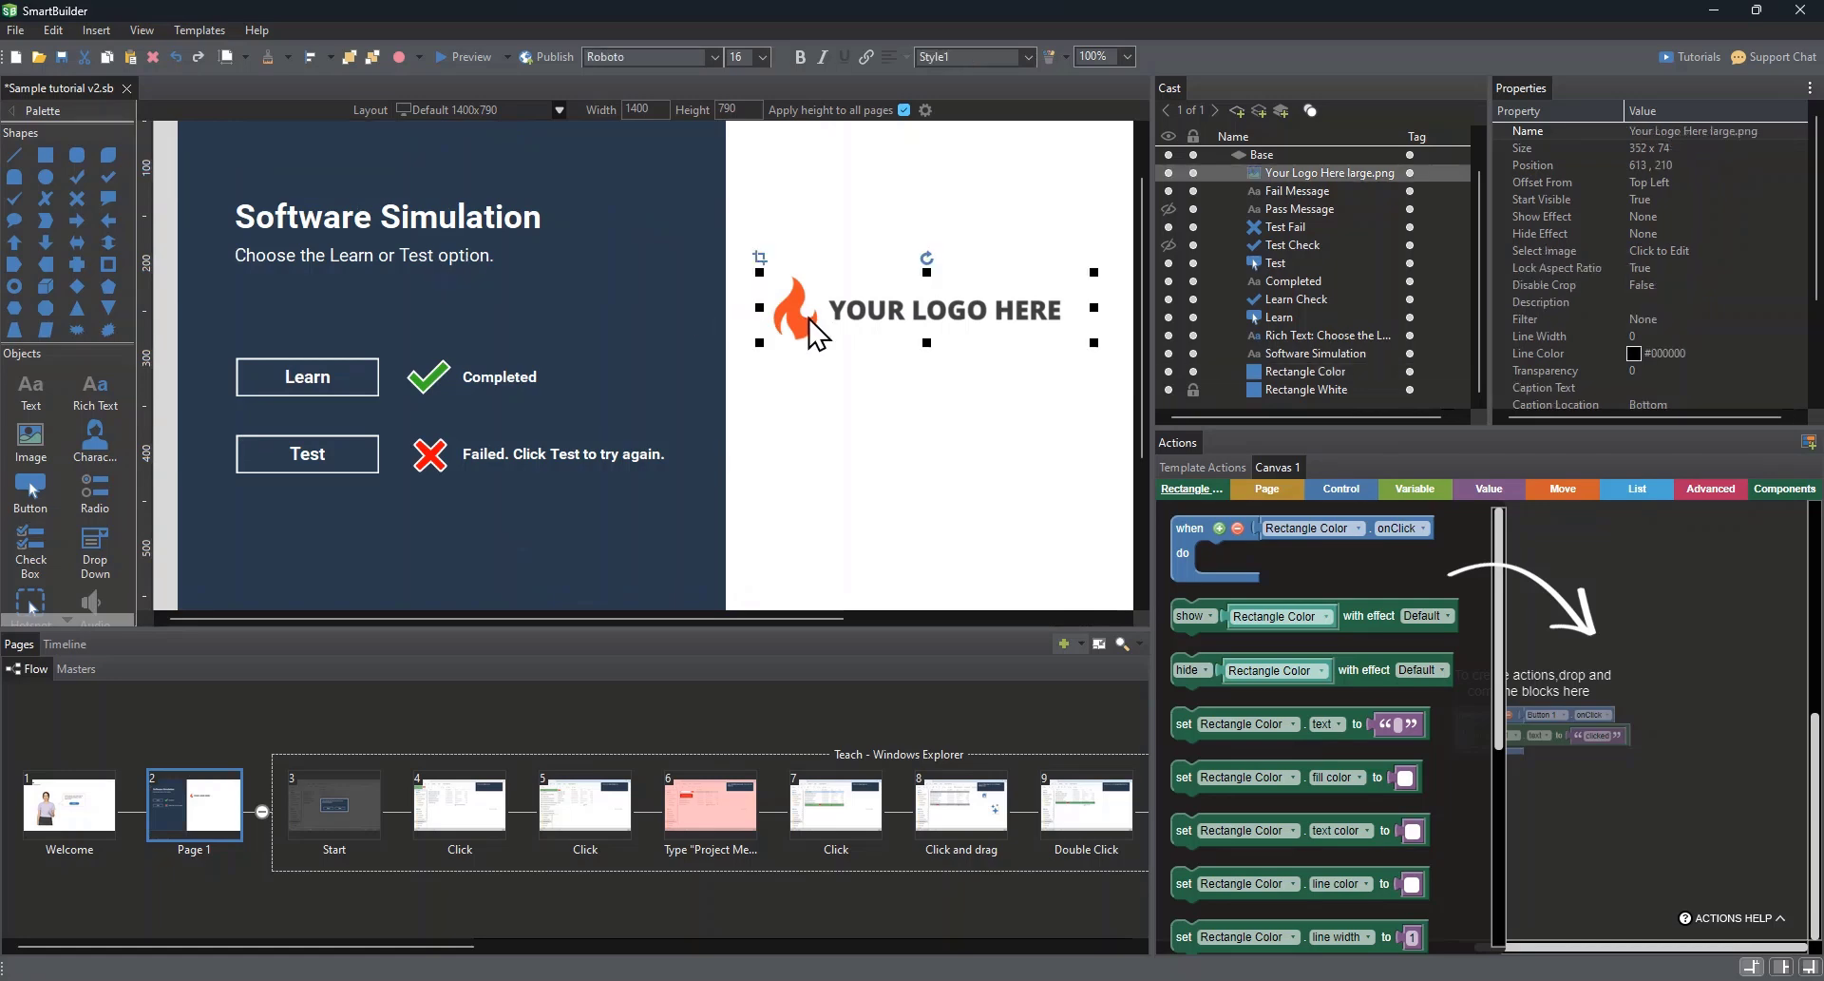
left_click(388, 213)
double_click(388, 213)
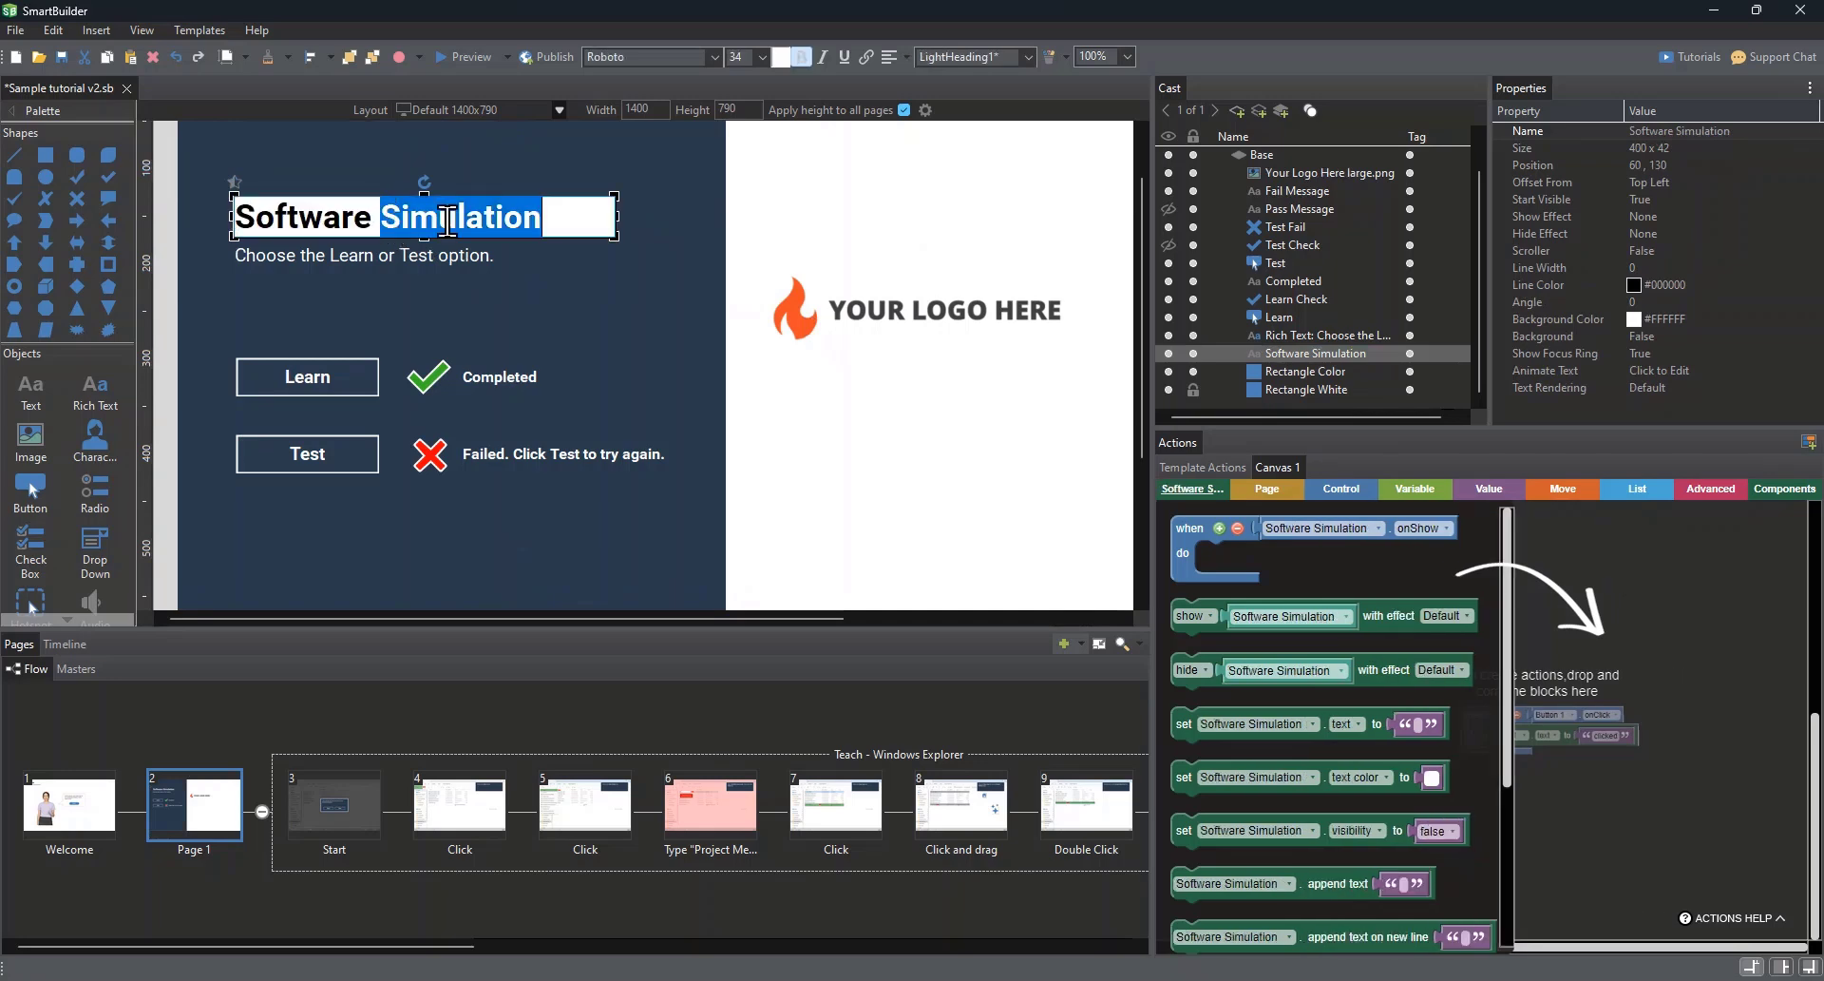
left_click(568, 217)
left_click_drag(568, 216, 238, 217)
type("Using Windows Expl")
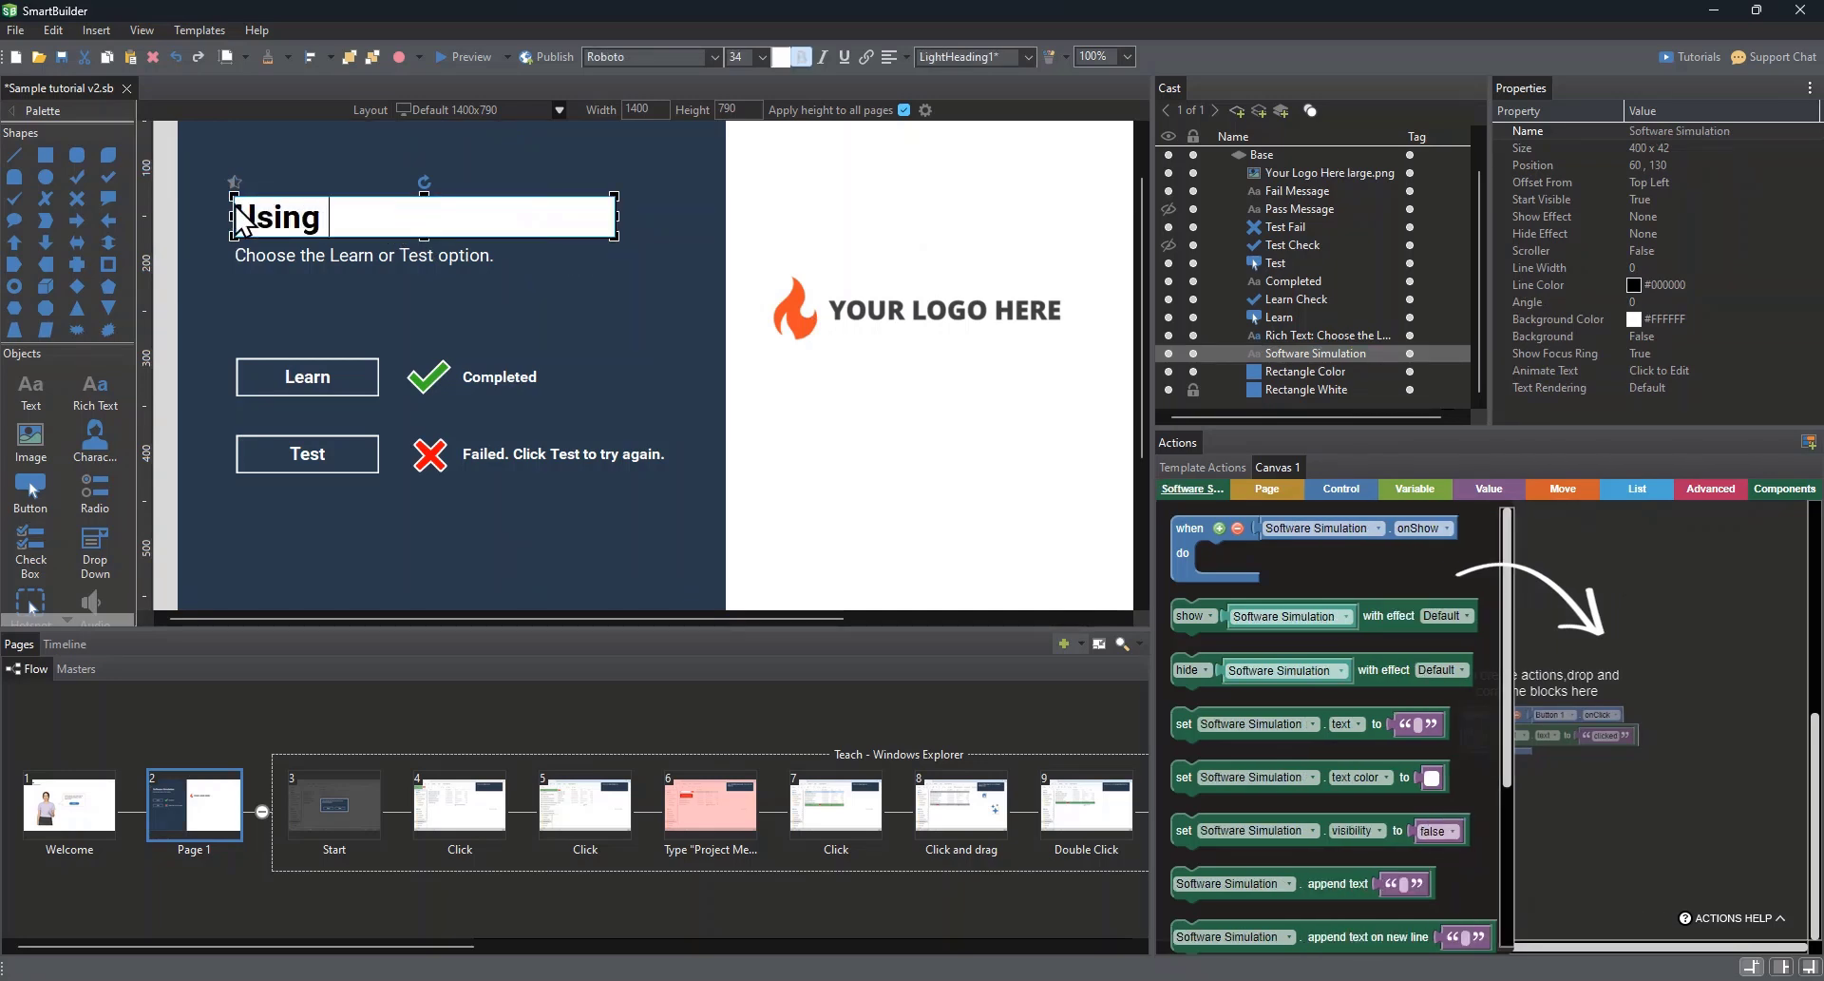
type("orer")
Step: Show the launch page's advanced template actions and set the Learn button's click action to go to page 3.Start
left_click(281, 378)
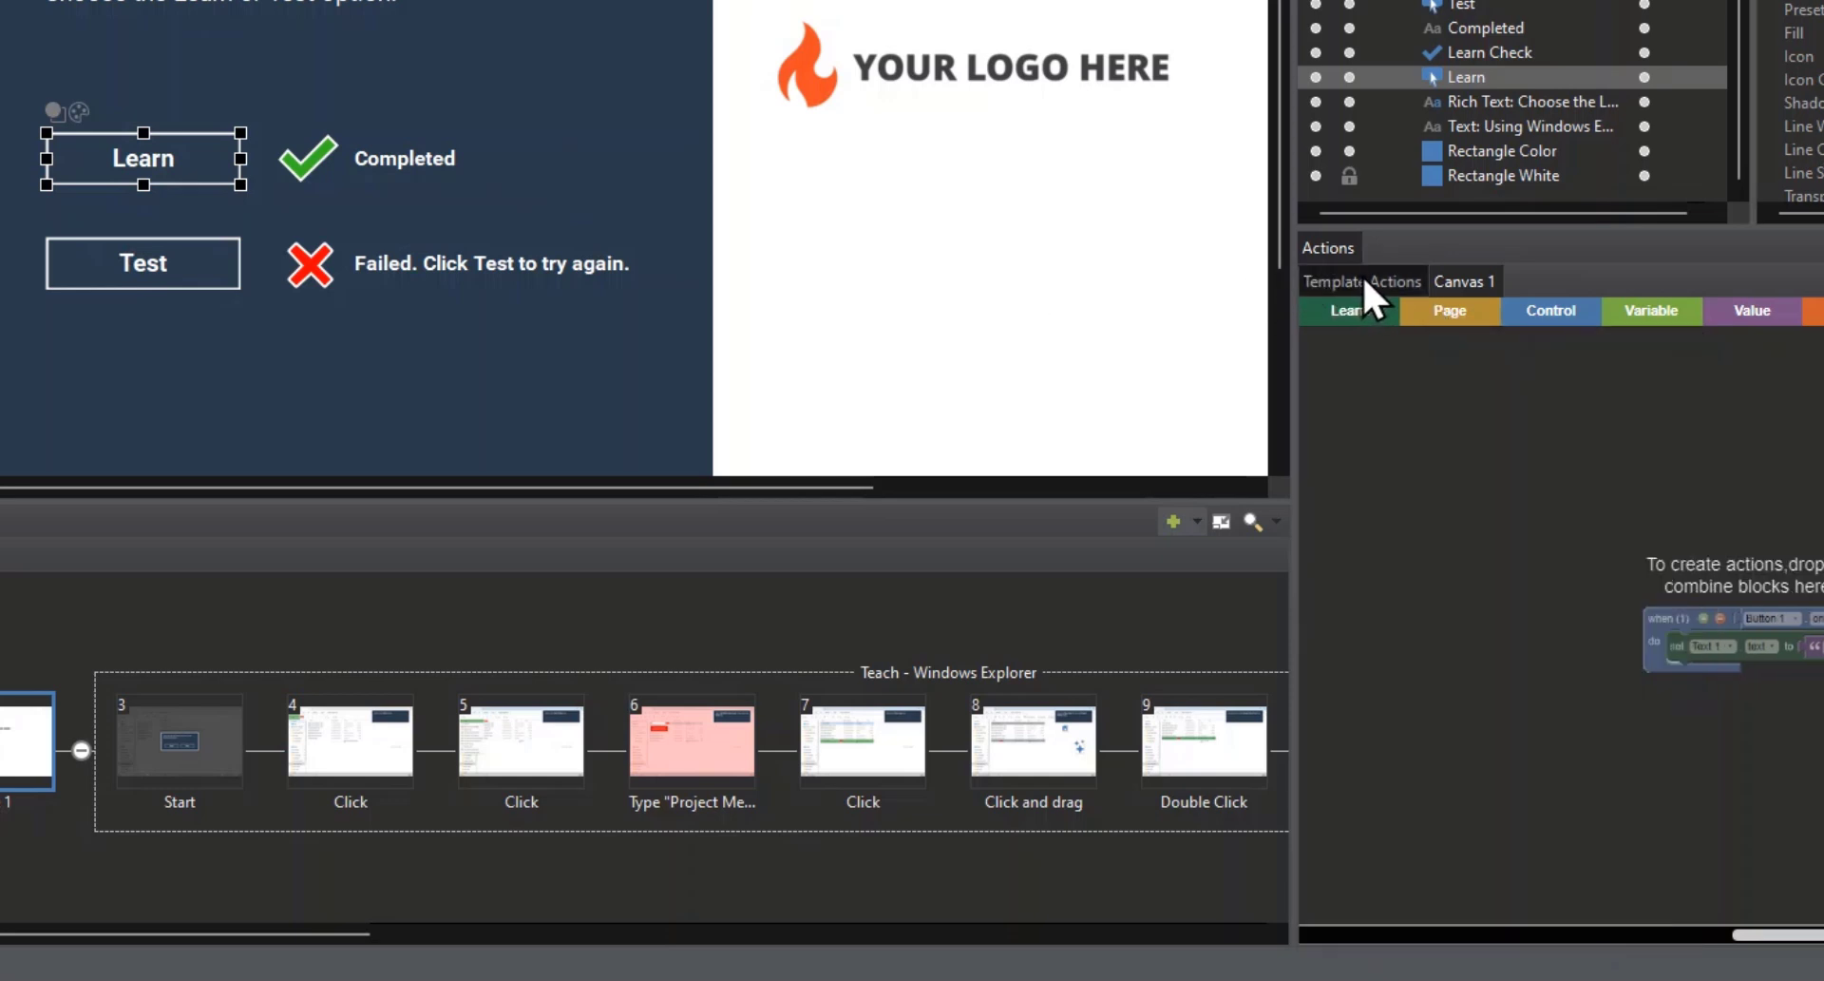
left_click(1367, 272)
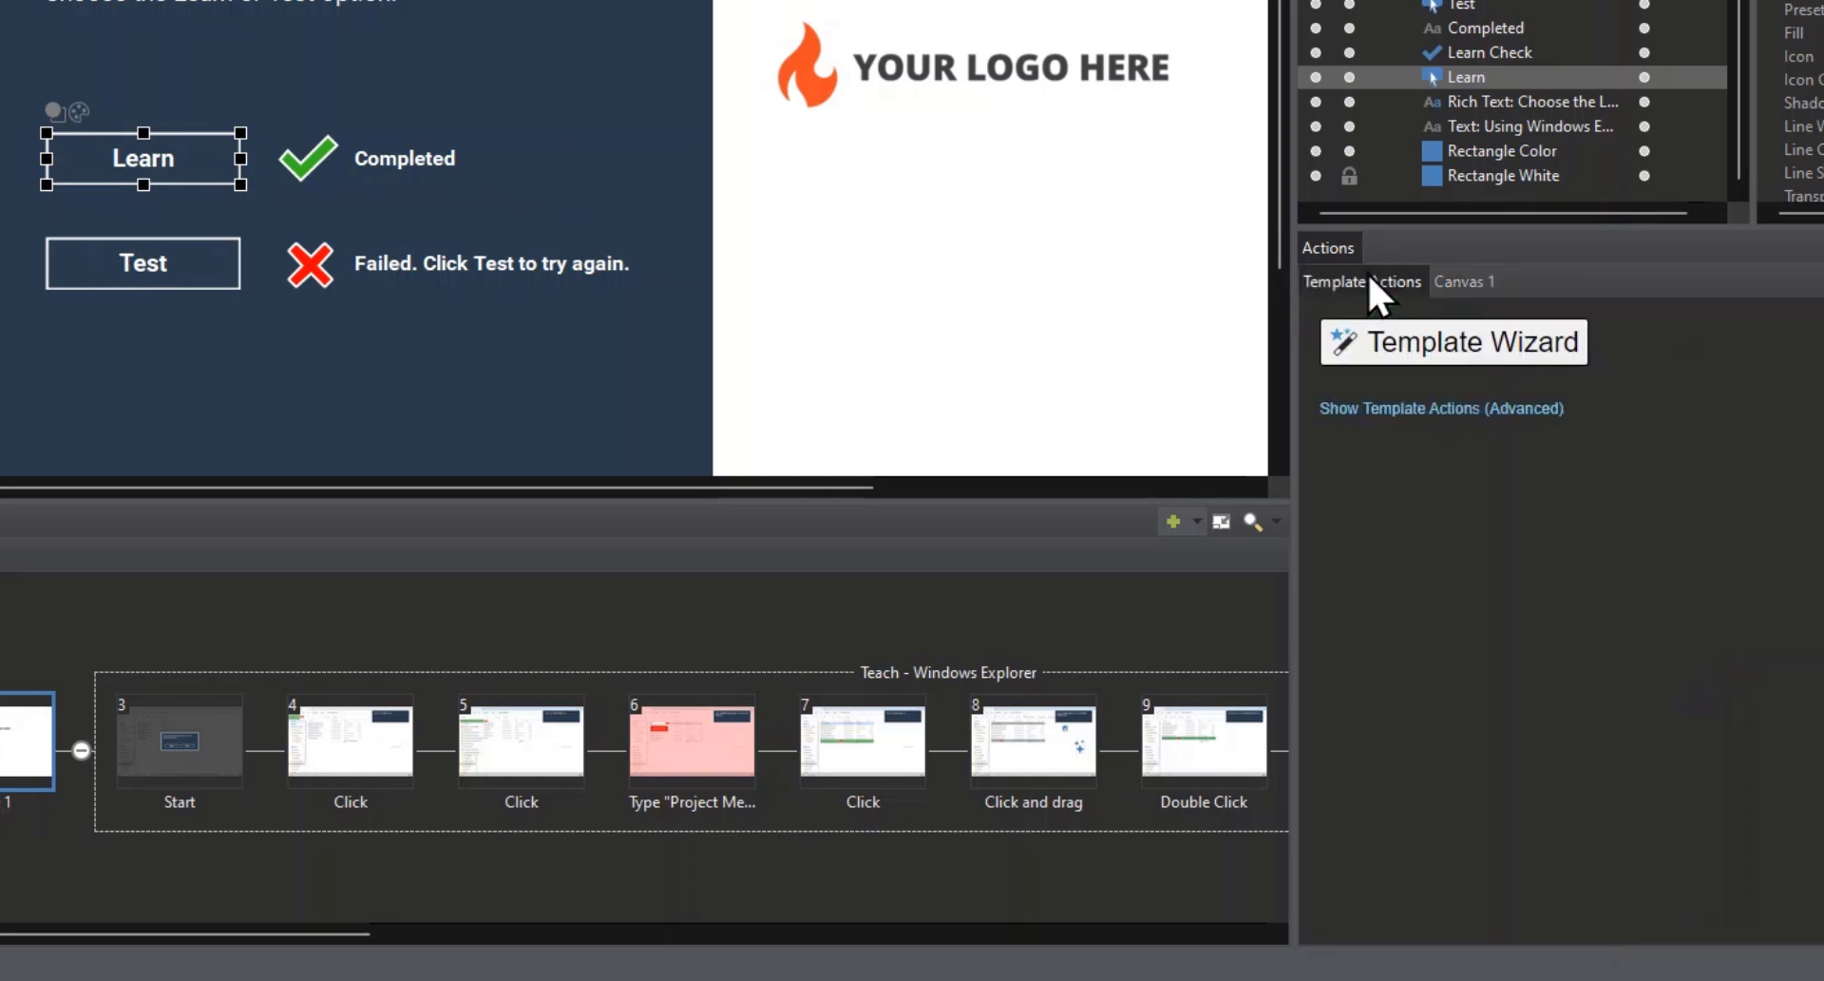
left_click(1403, 408)
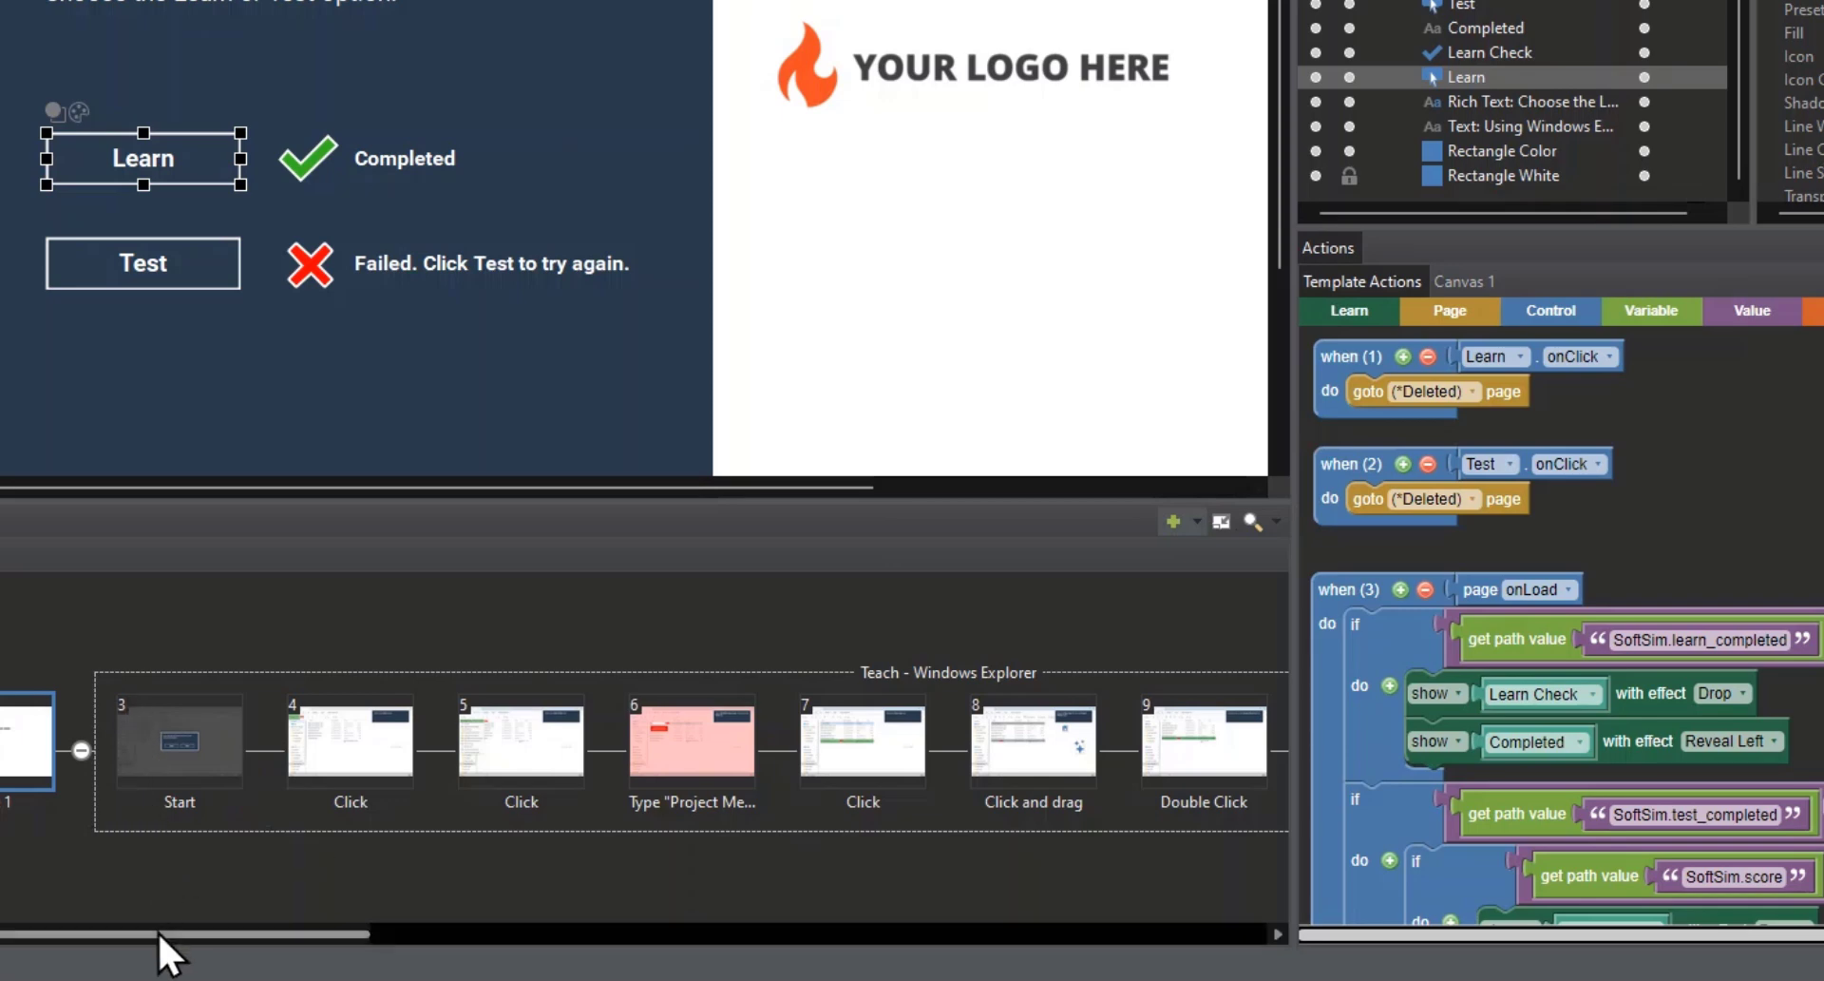
left_click_drag(156, 934, 630, 926)
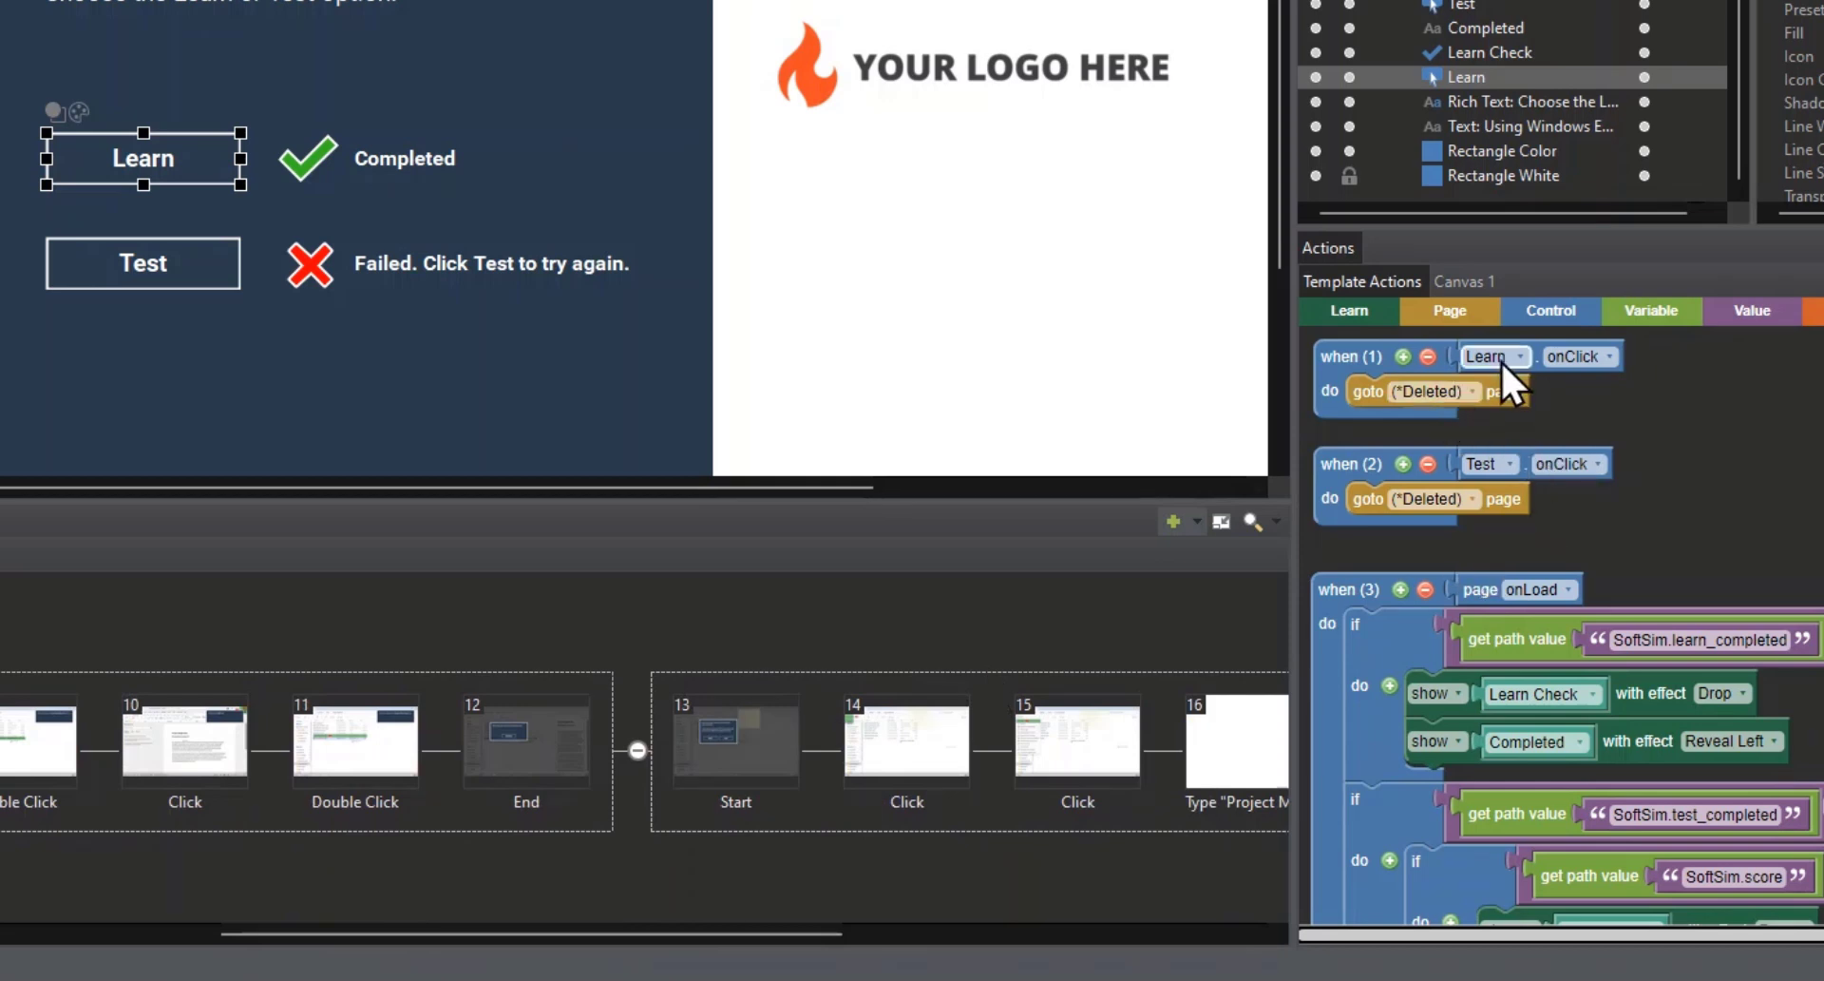
left_click(1463, 391)
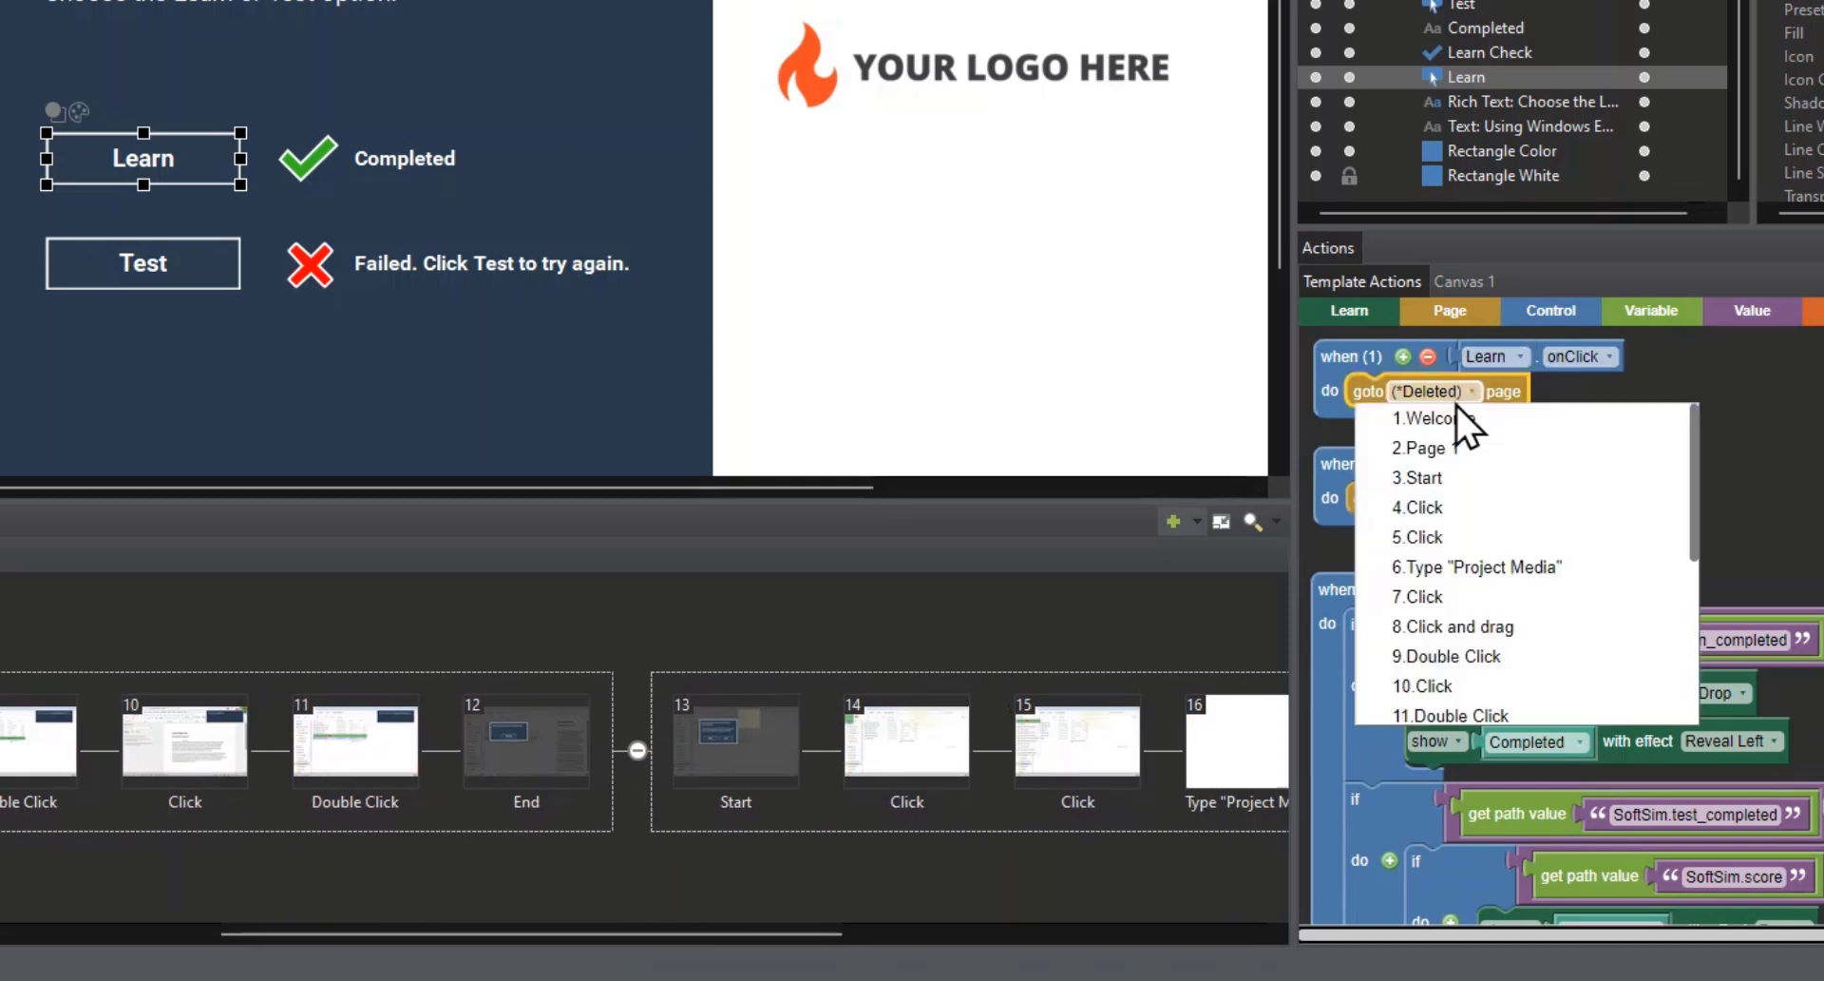
left_click(1444, 478)
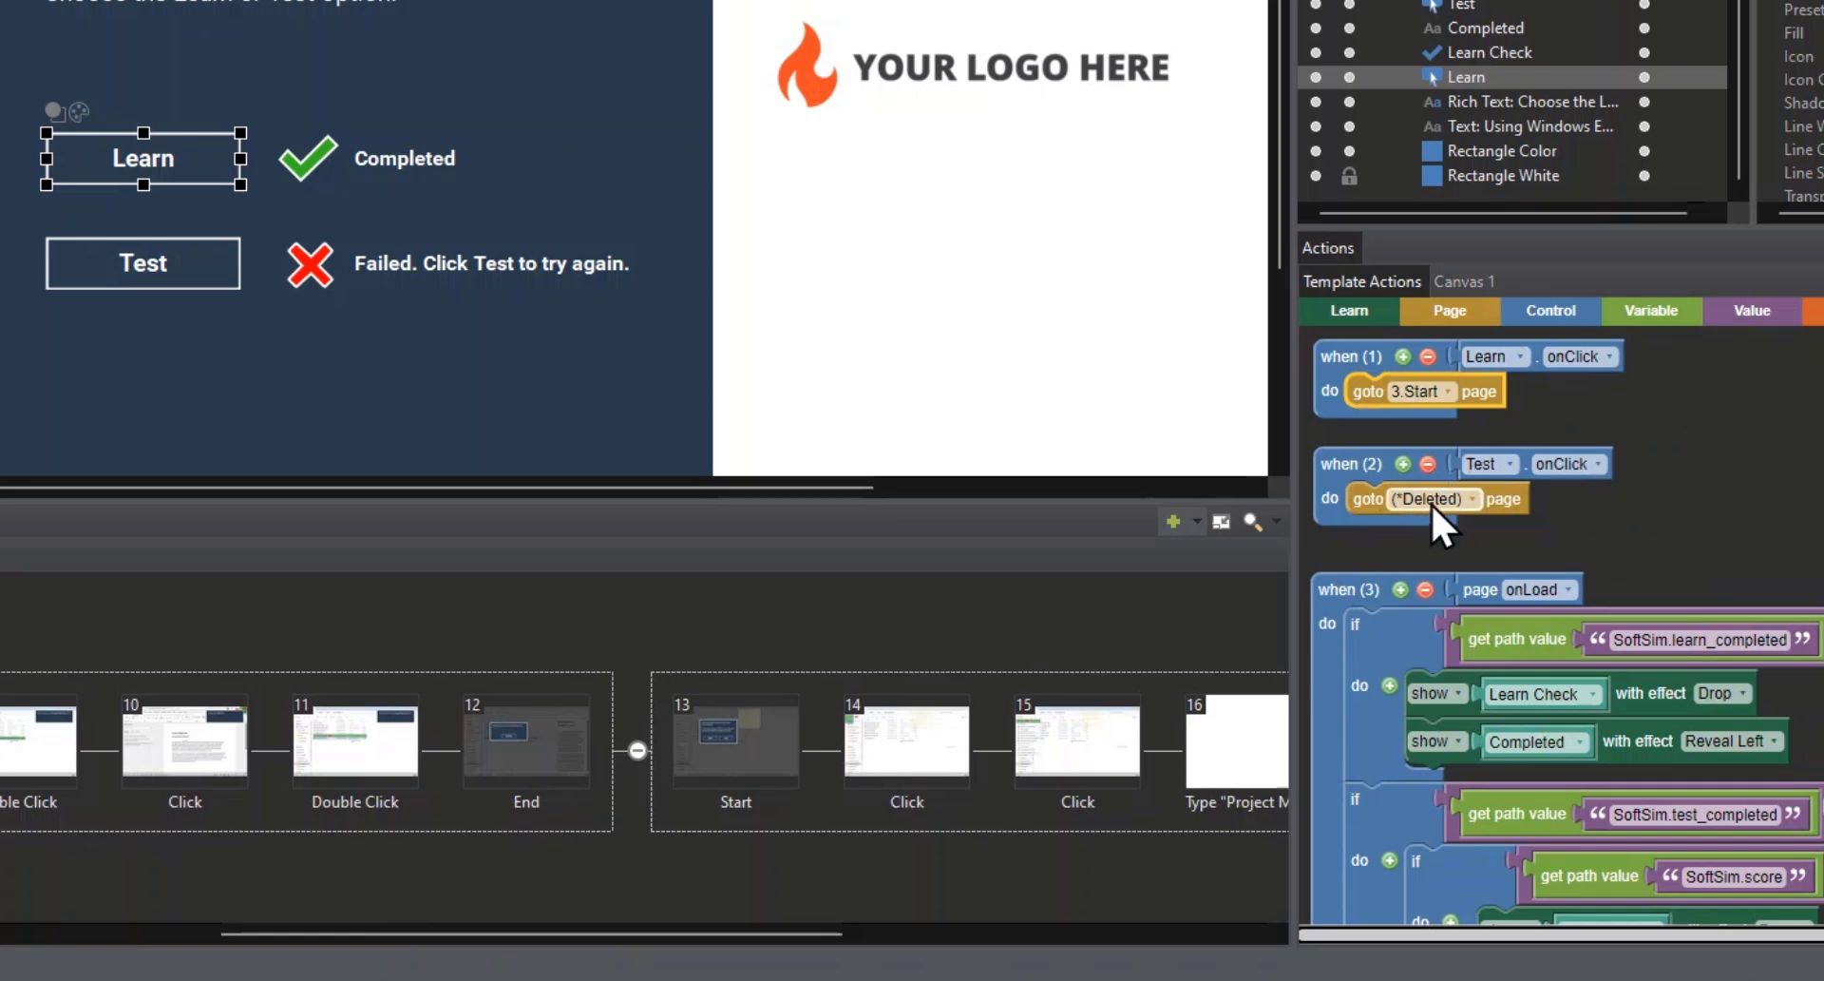
Step: Set the Test button's click action to go to page 13.Start
left_click(1435, 499)
scroll(1426, 586, "down", 3)
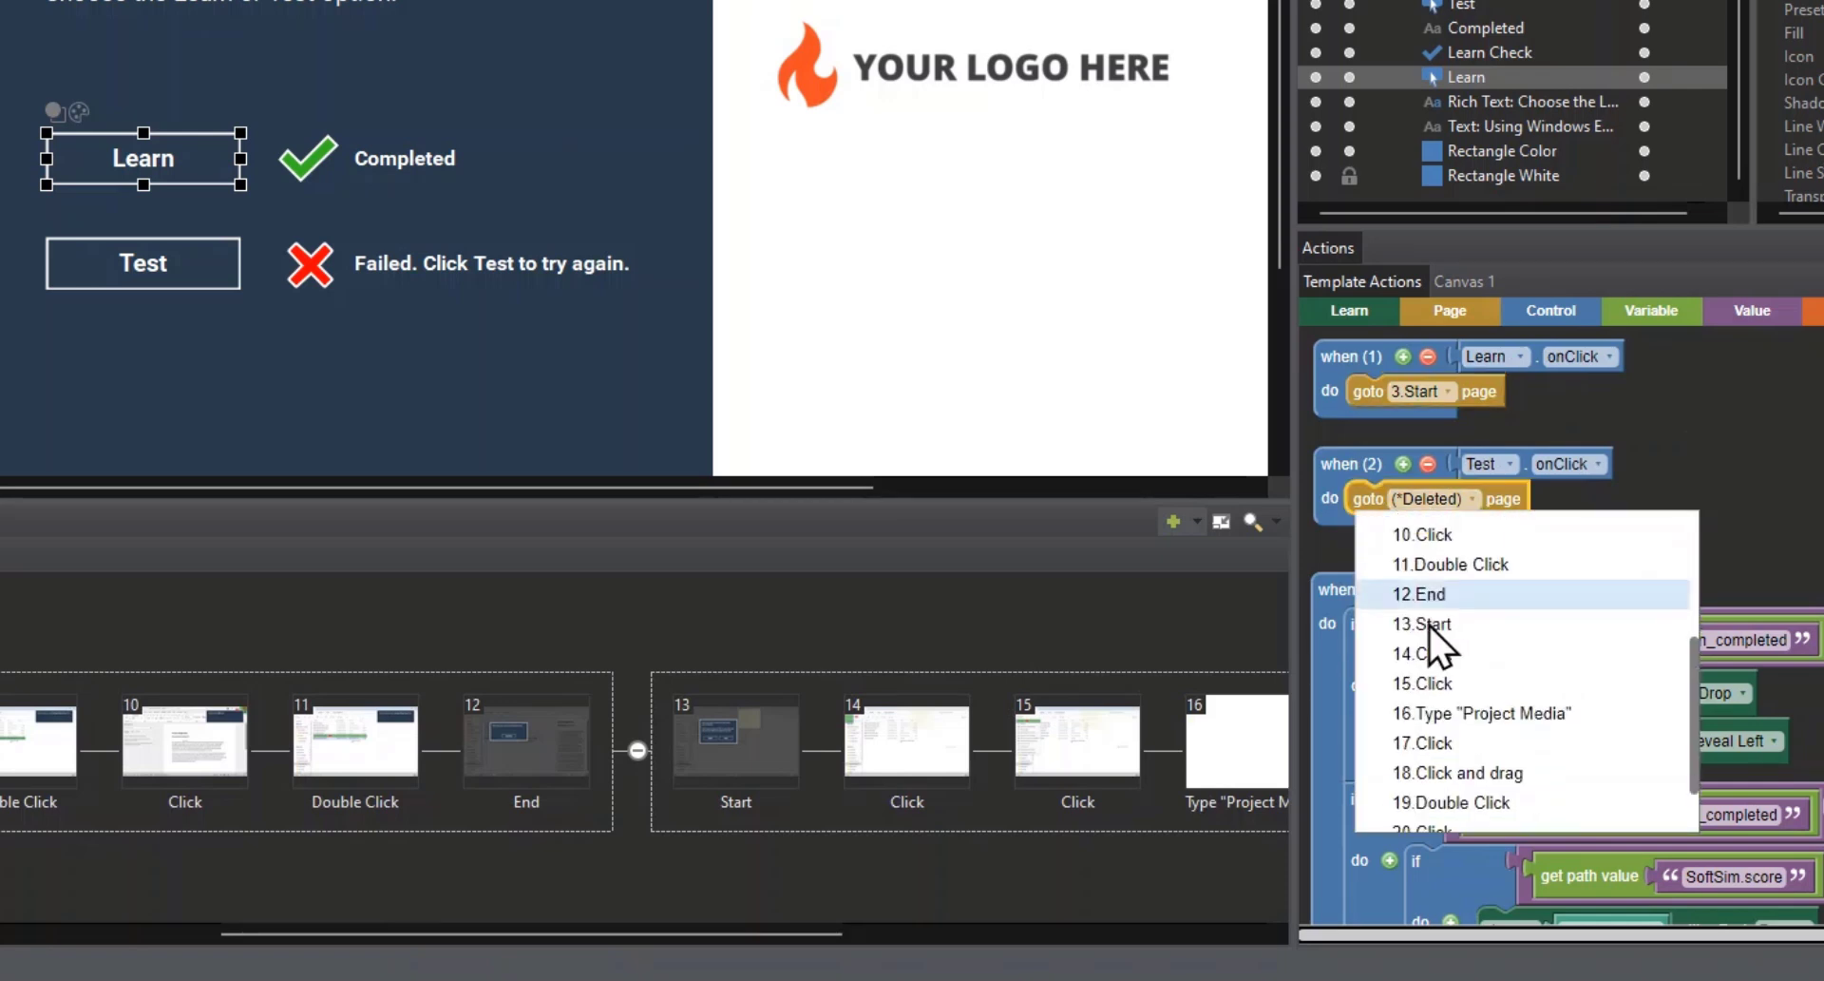
left_click(1422, 624)
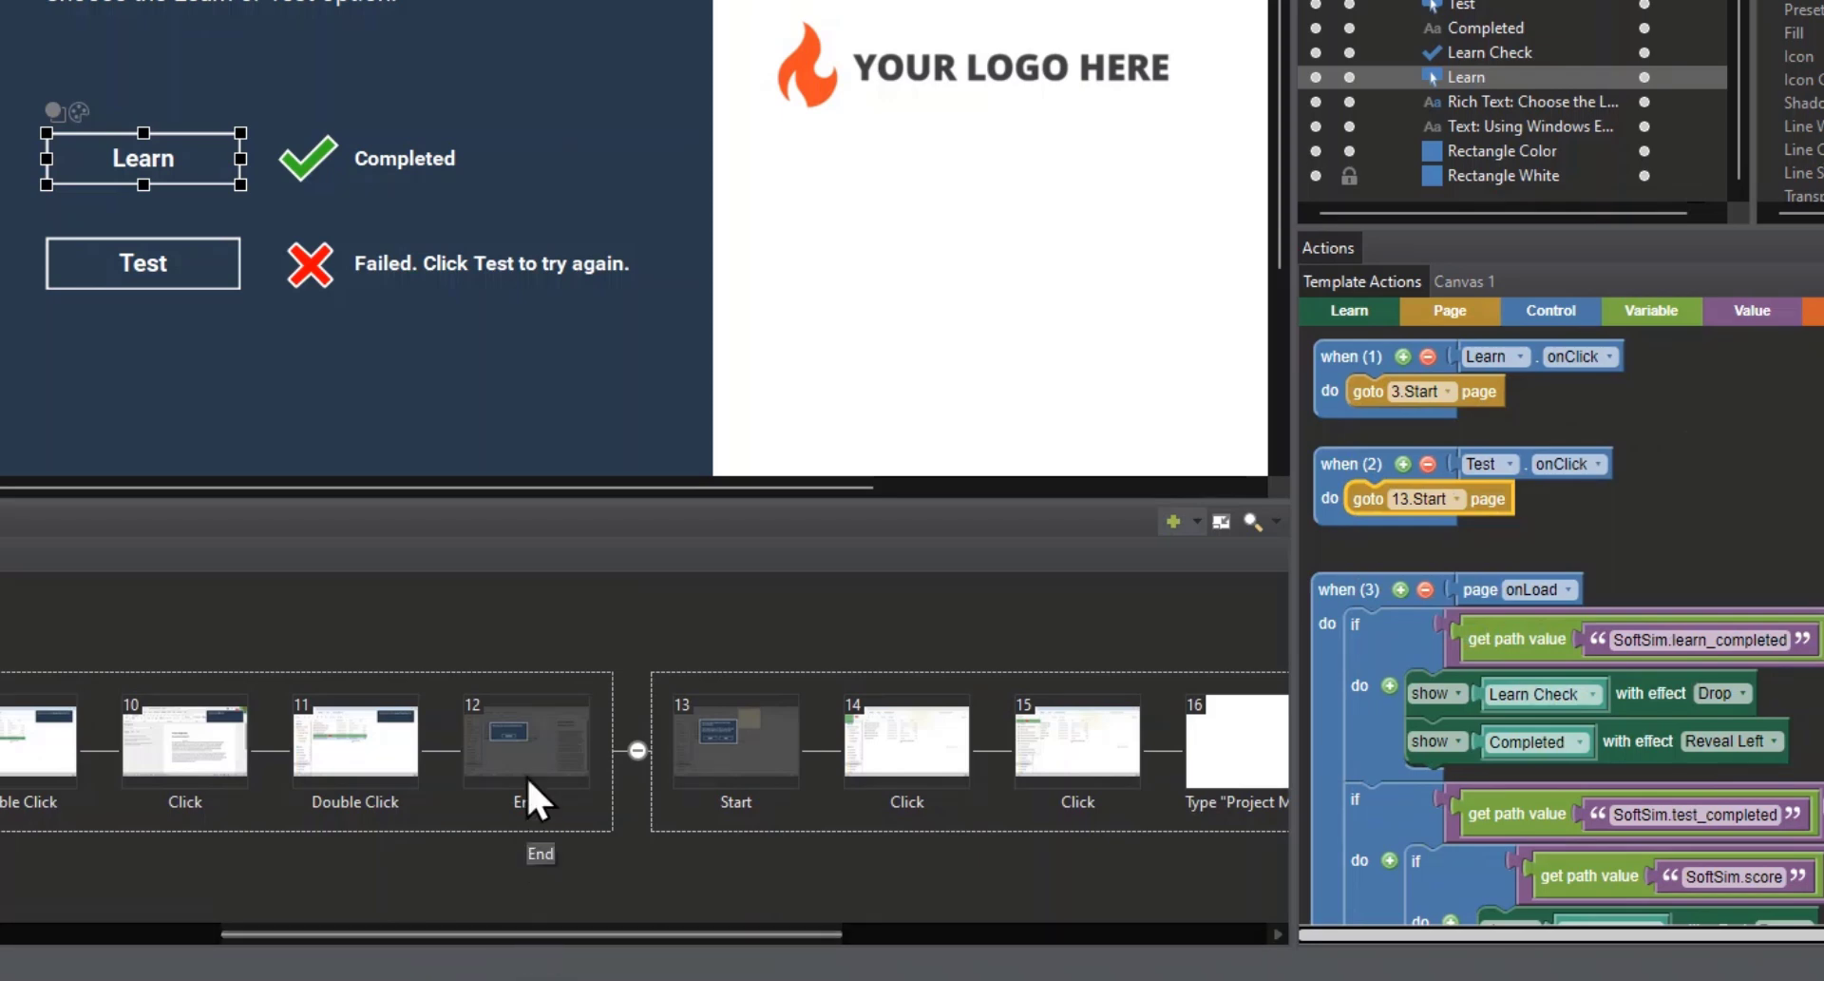
Step: Show the template actions of the Teach subflow's End page and detach the goto next page block from the Continue Button's click event
left_click(537, 749)
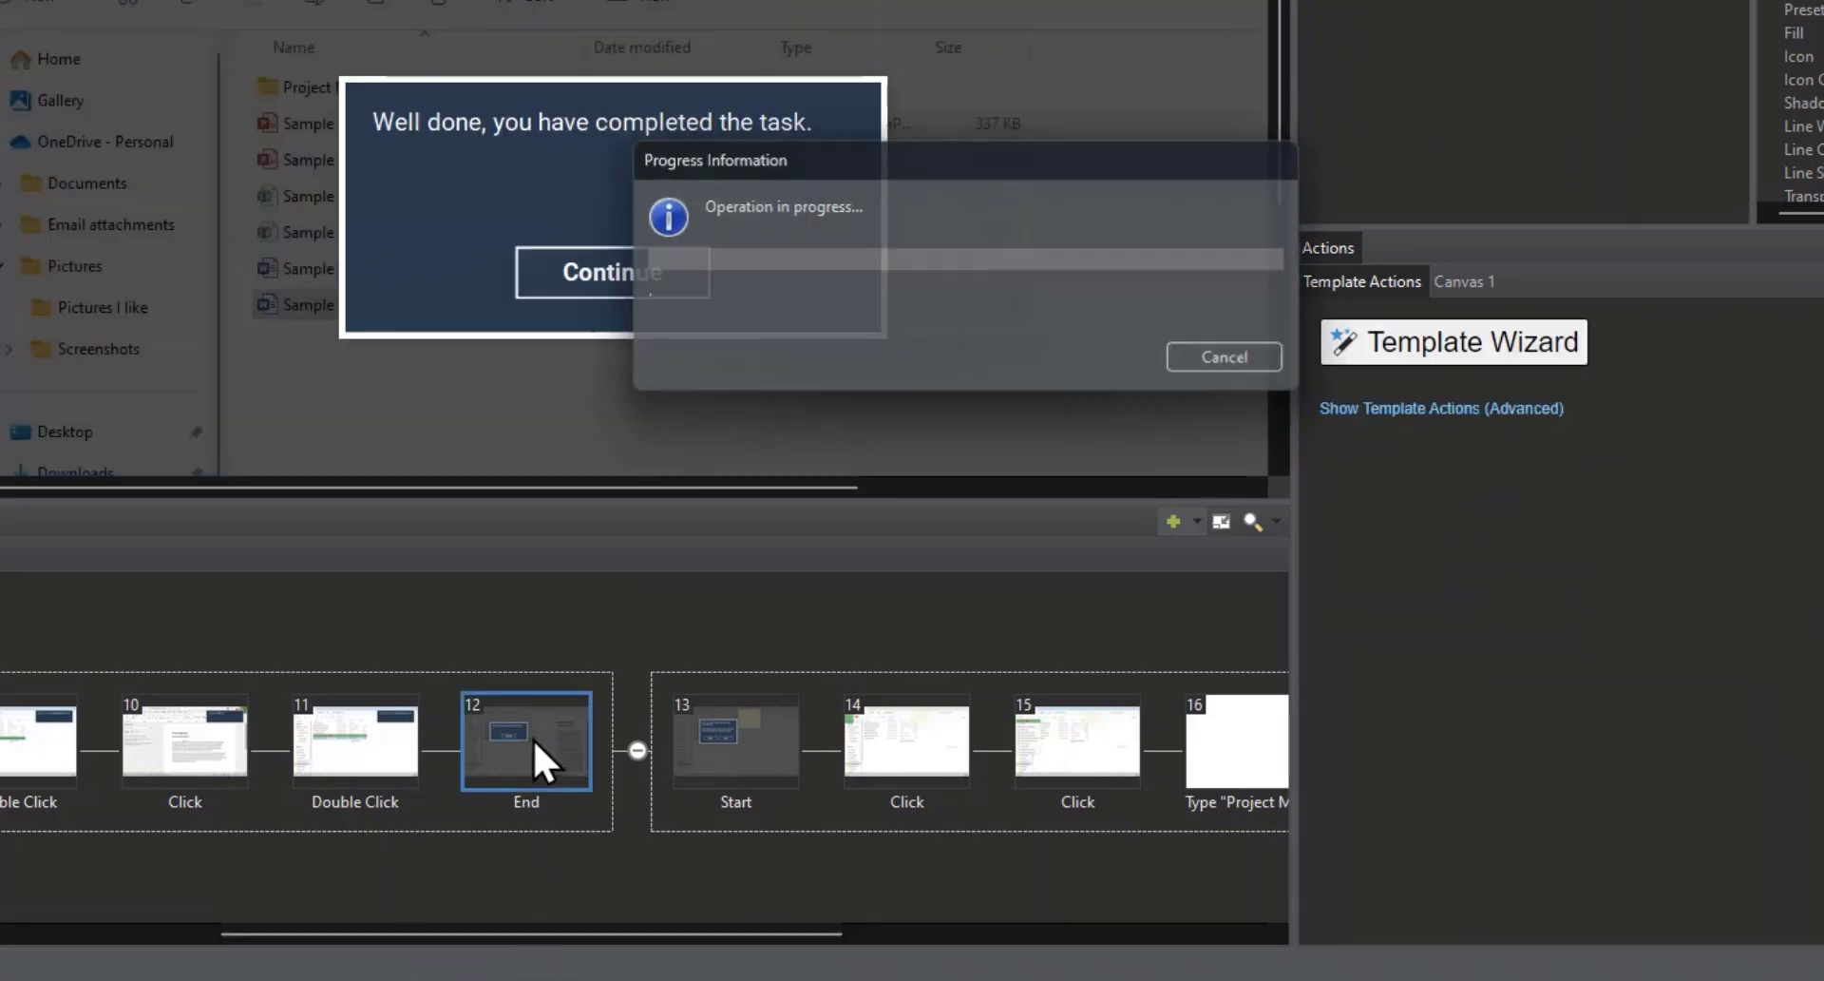
left_click(1402, 409)
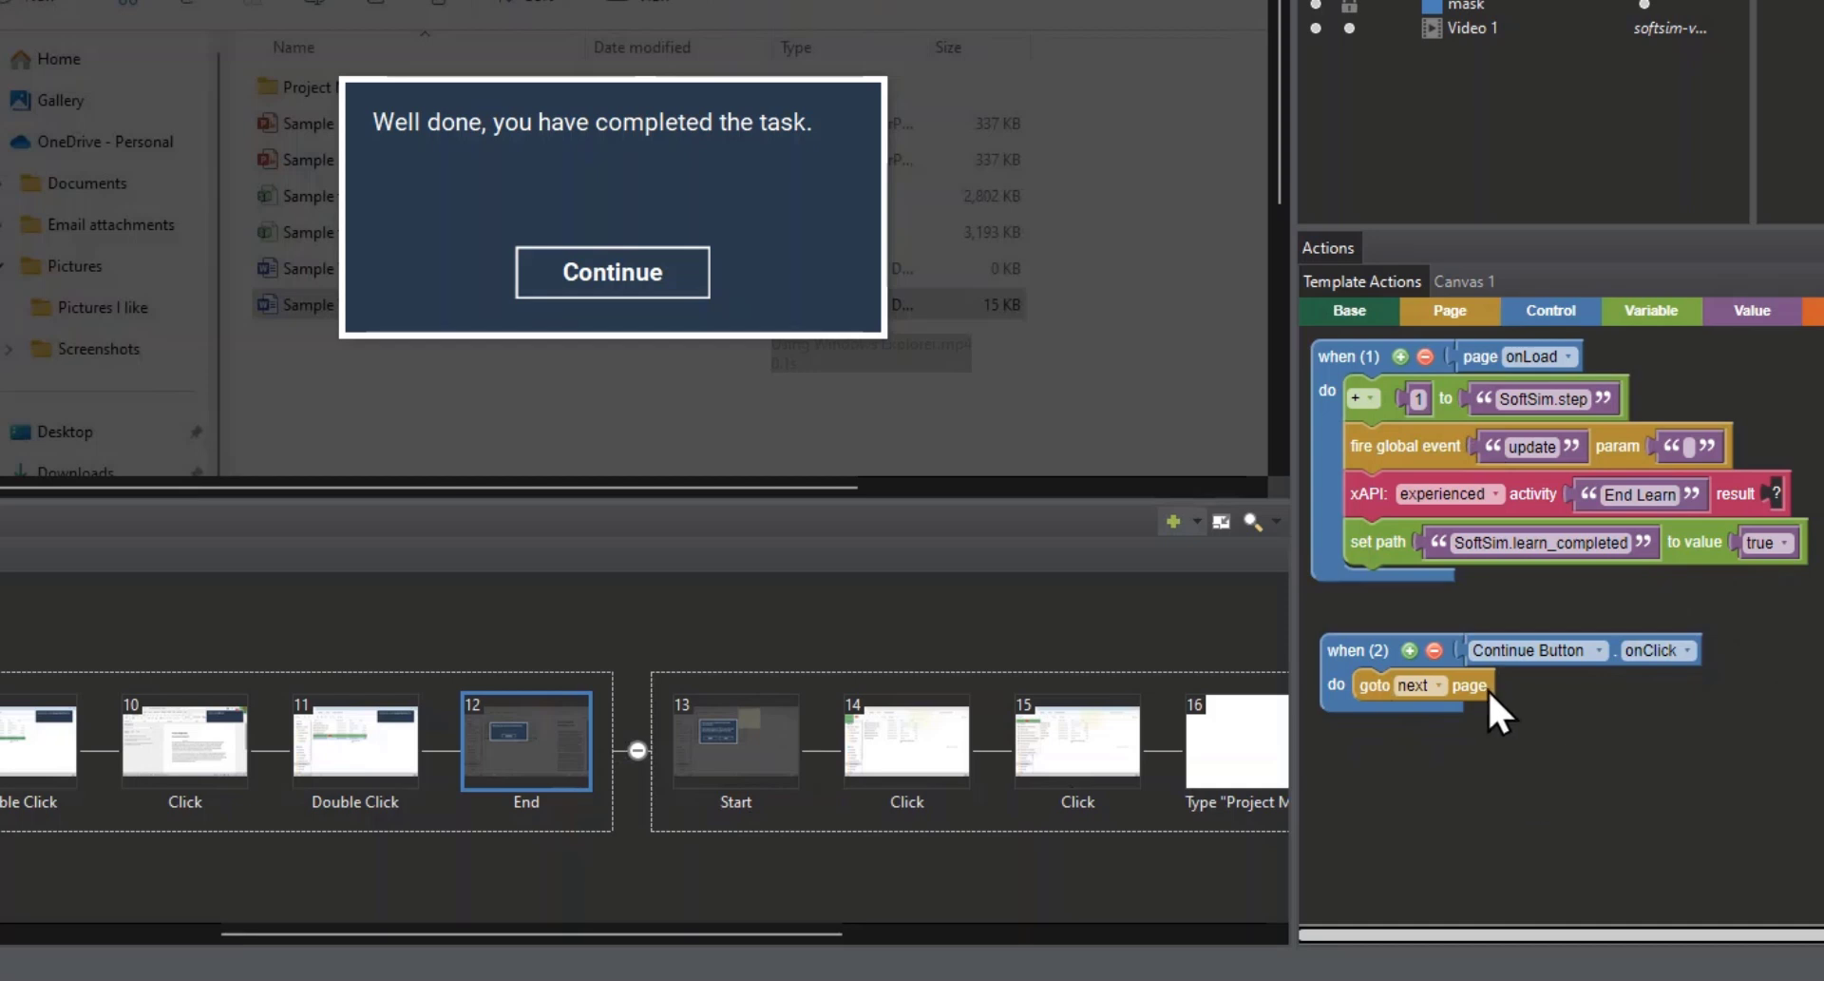
left_click_drag(1488, 688, 1768, 739)
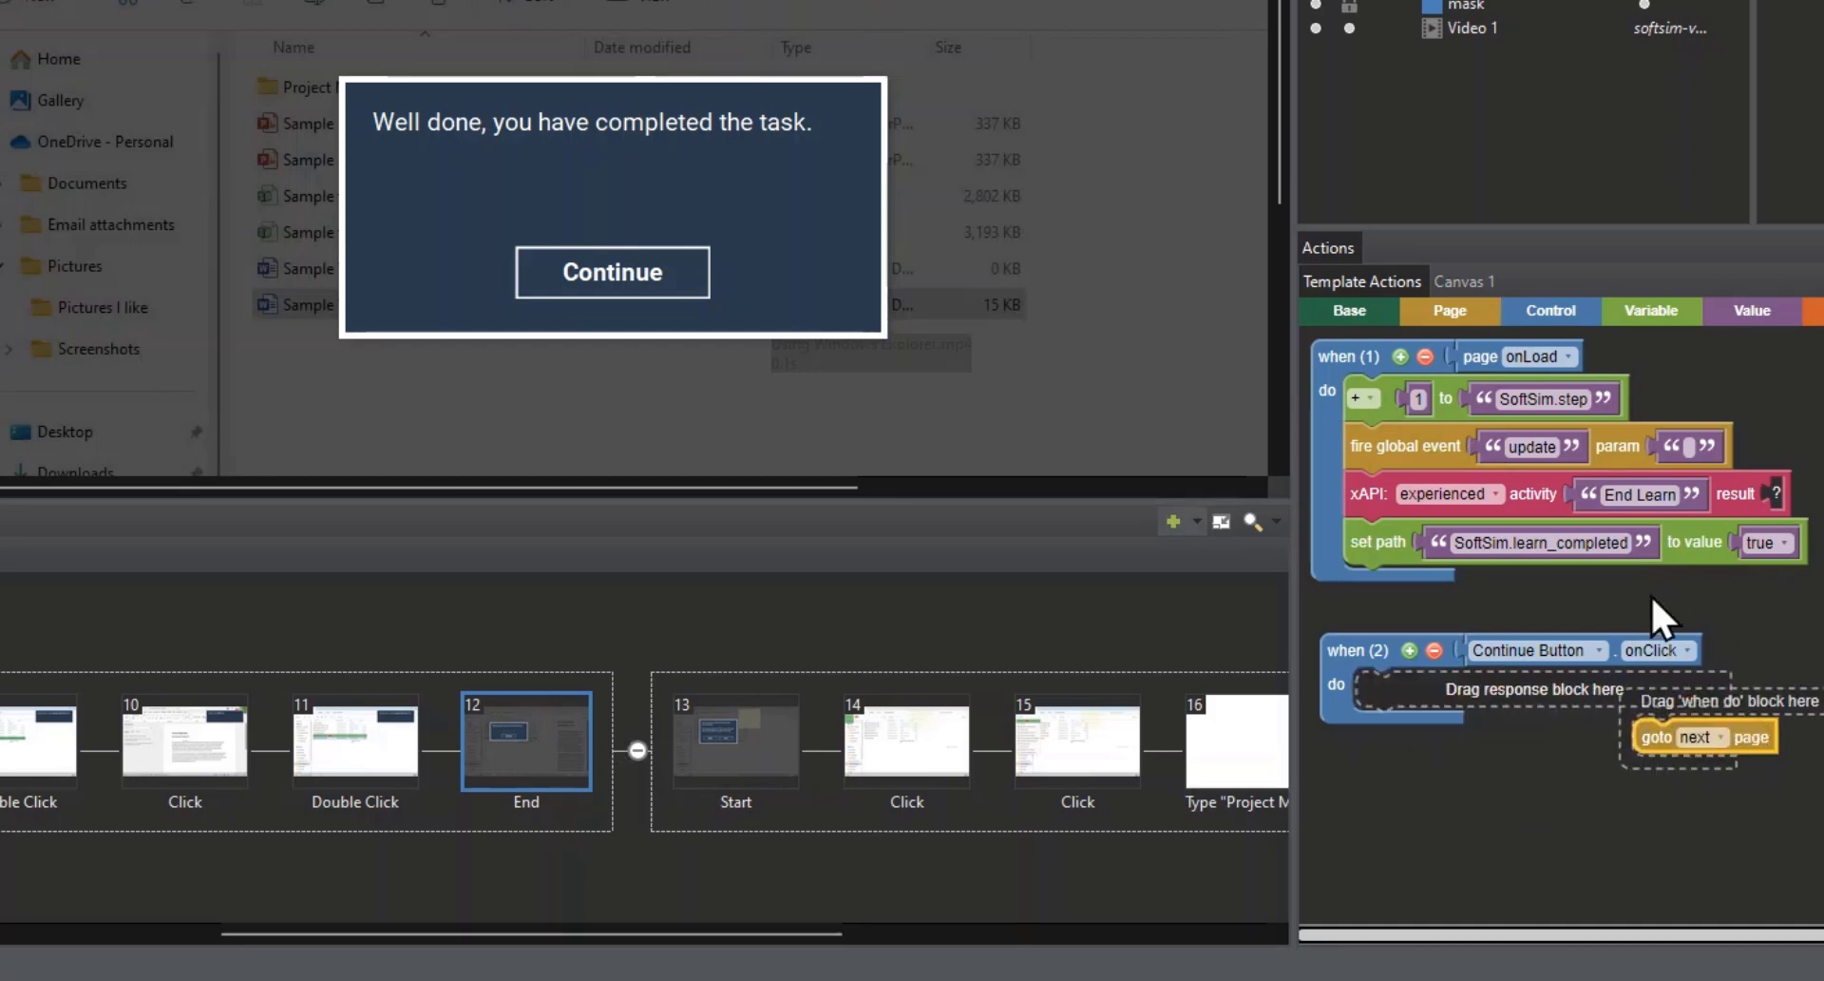
Step: Add a goto page block to the Continue Button's click event on the Teach End page, targeting 2.Page 1
left_click(1427, 305)
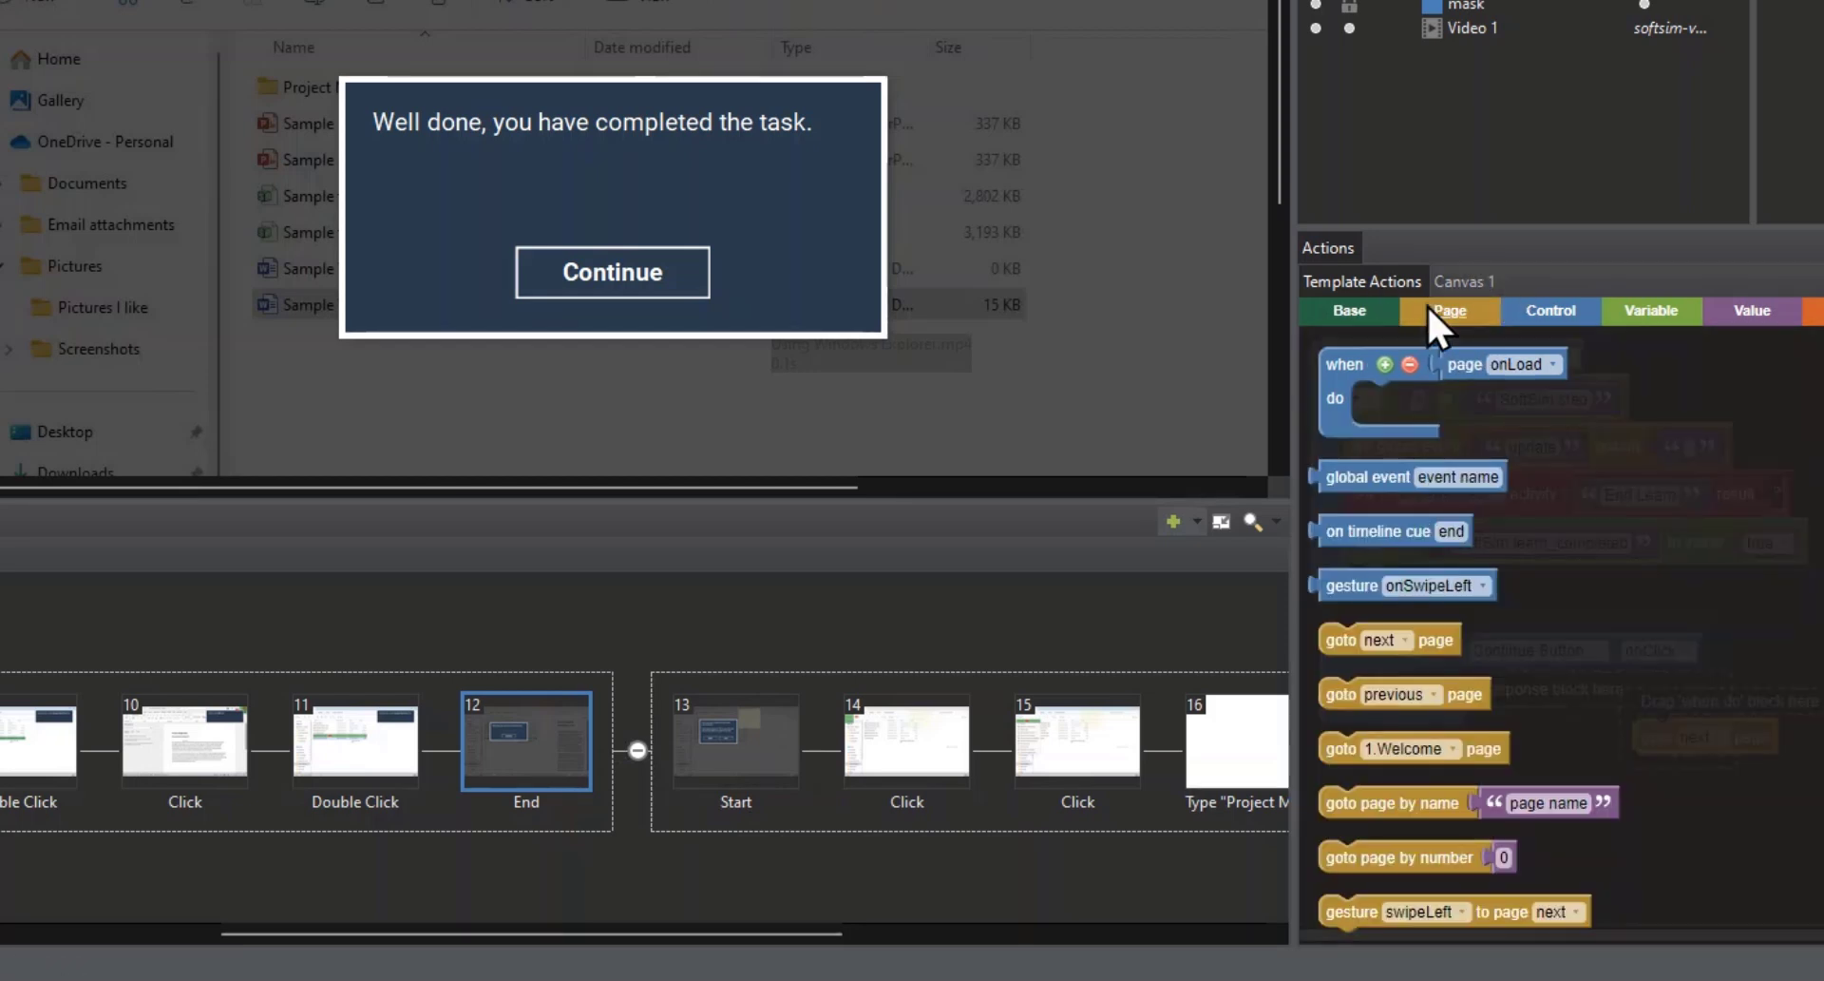
left_click(1330, 747)
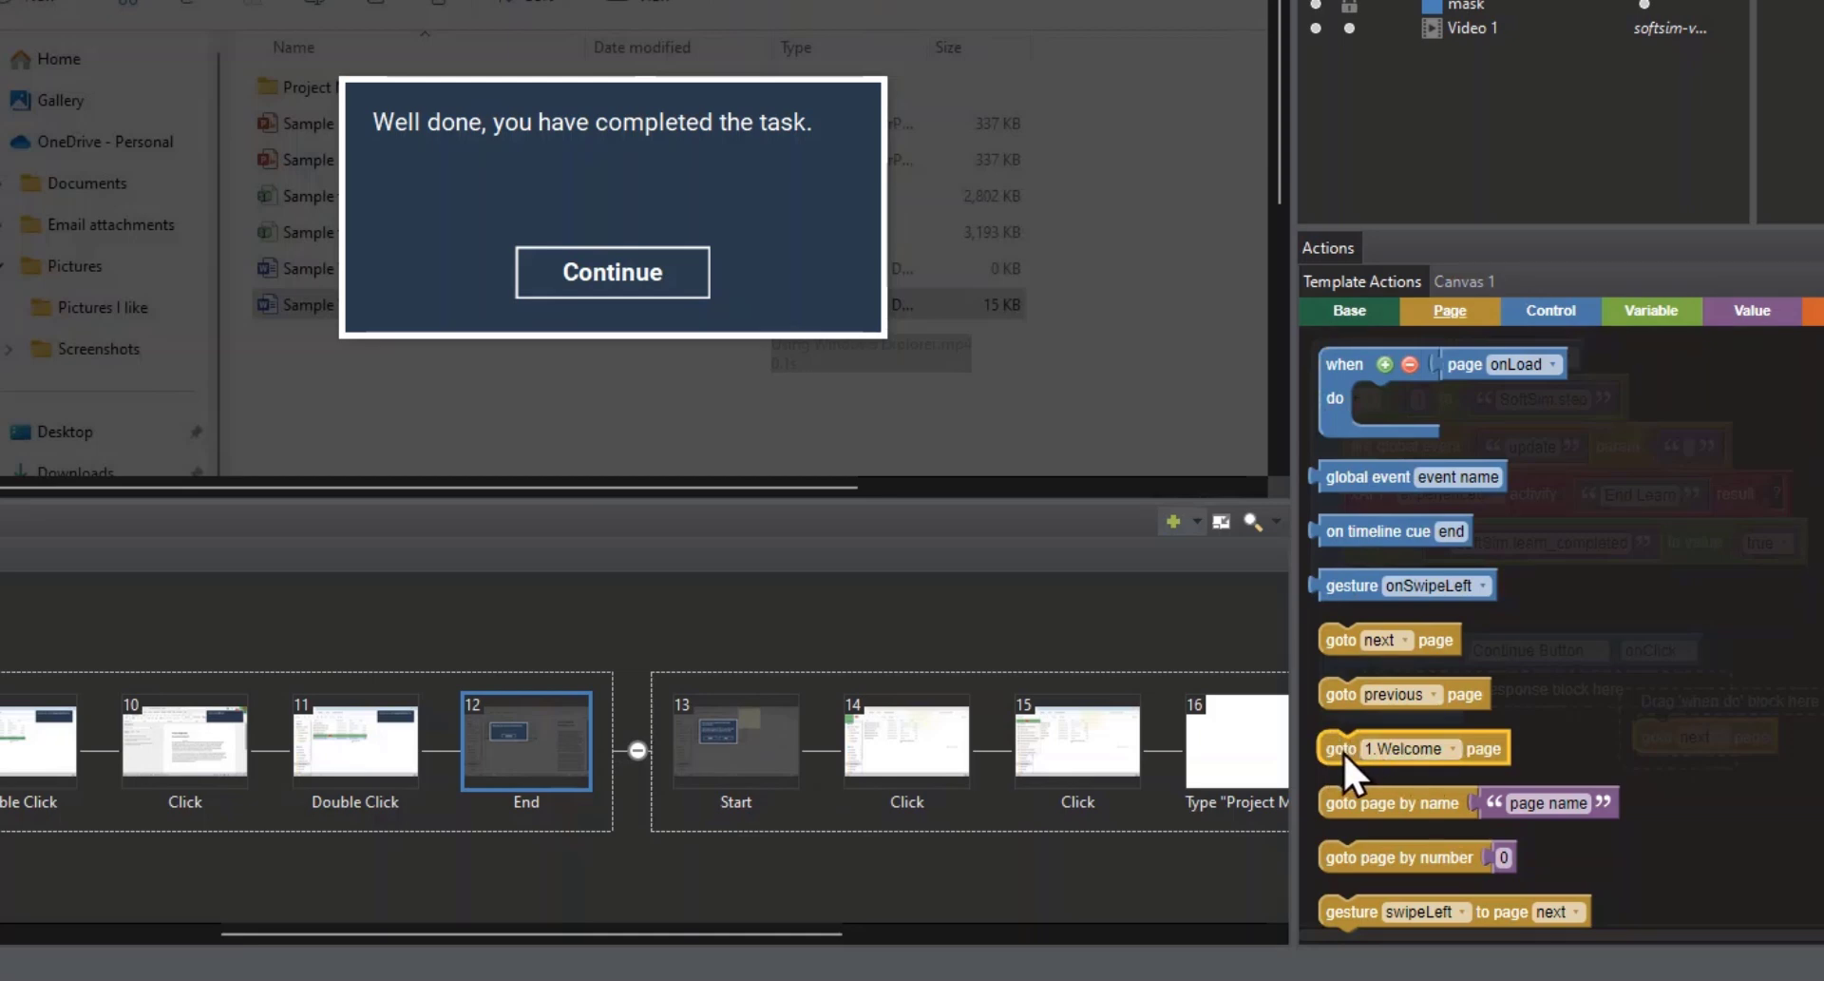
left_click_drag(1342, 750, 1428, 686)
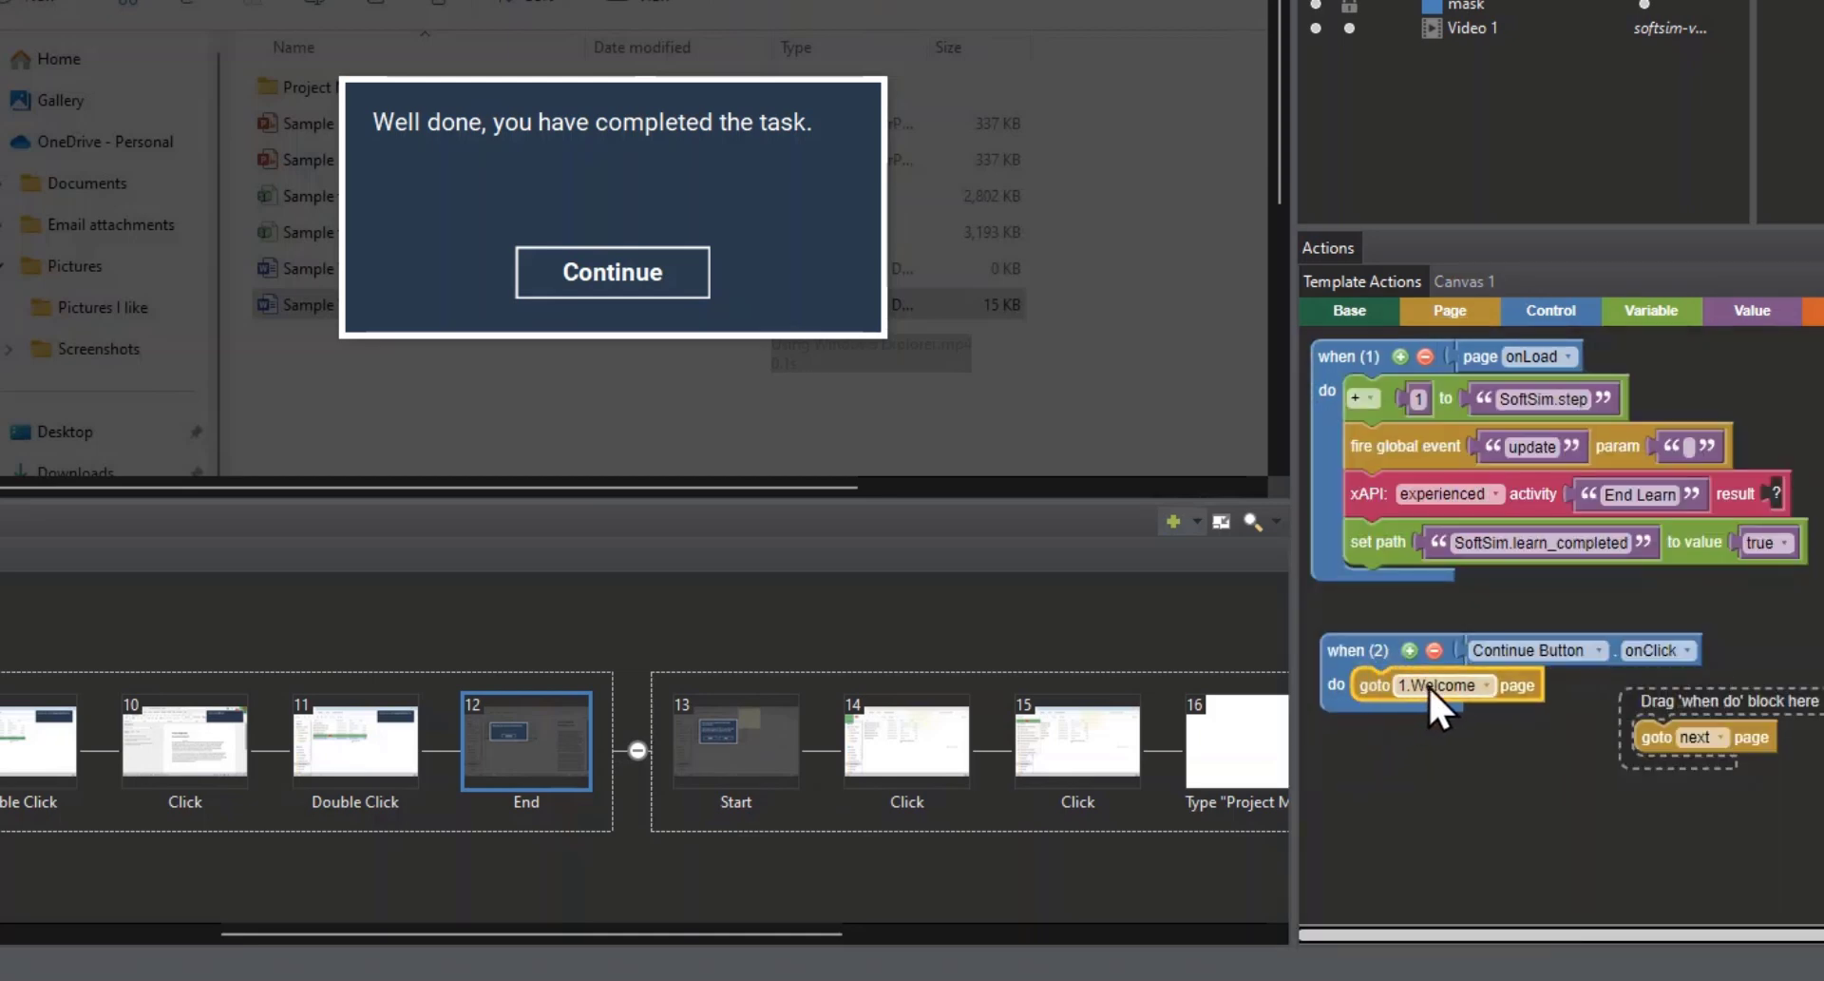
left_click(1428, 686)
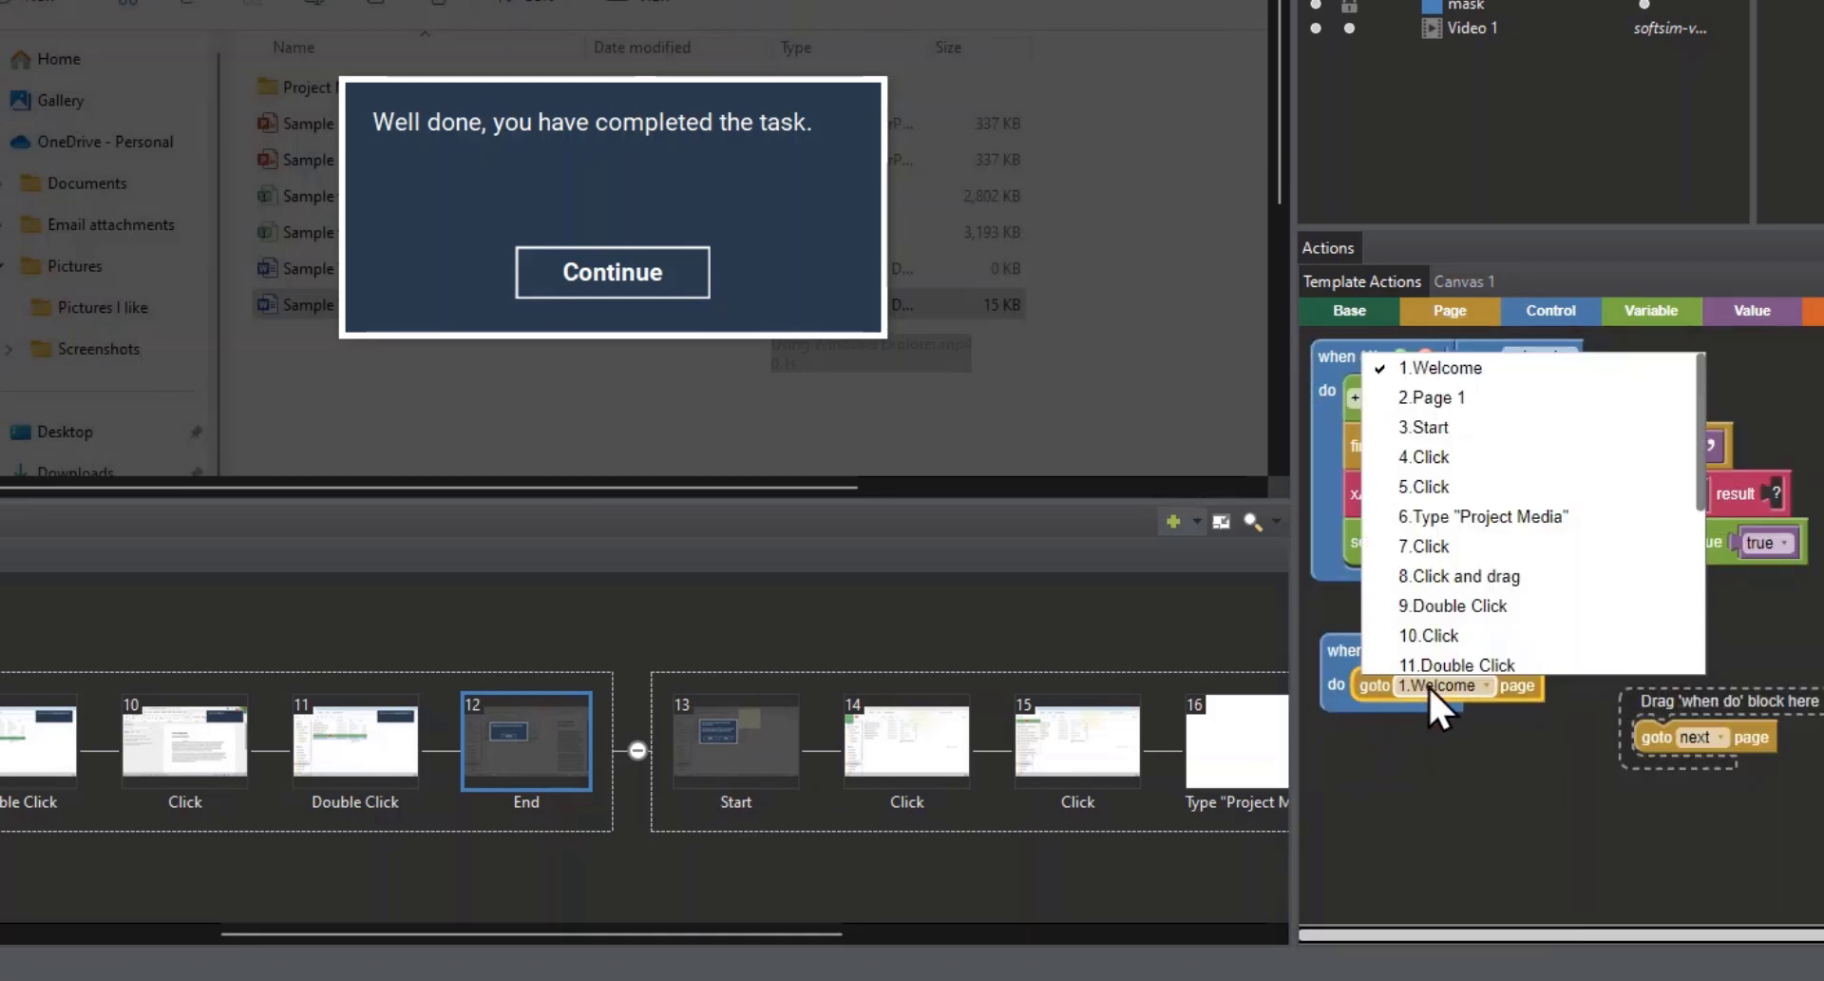
left_click(1440, 405)
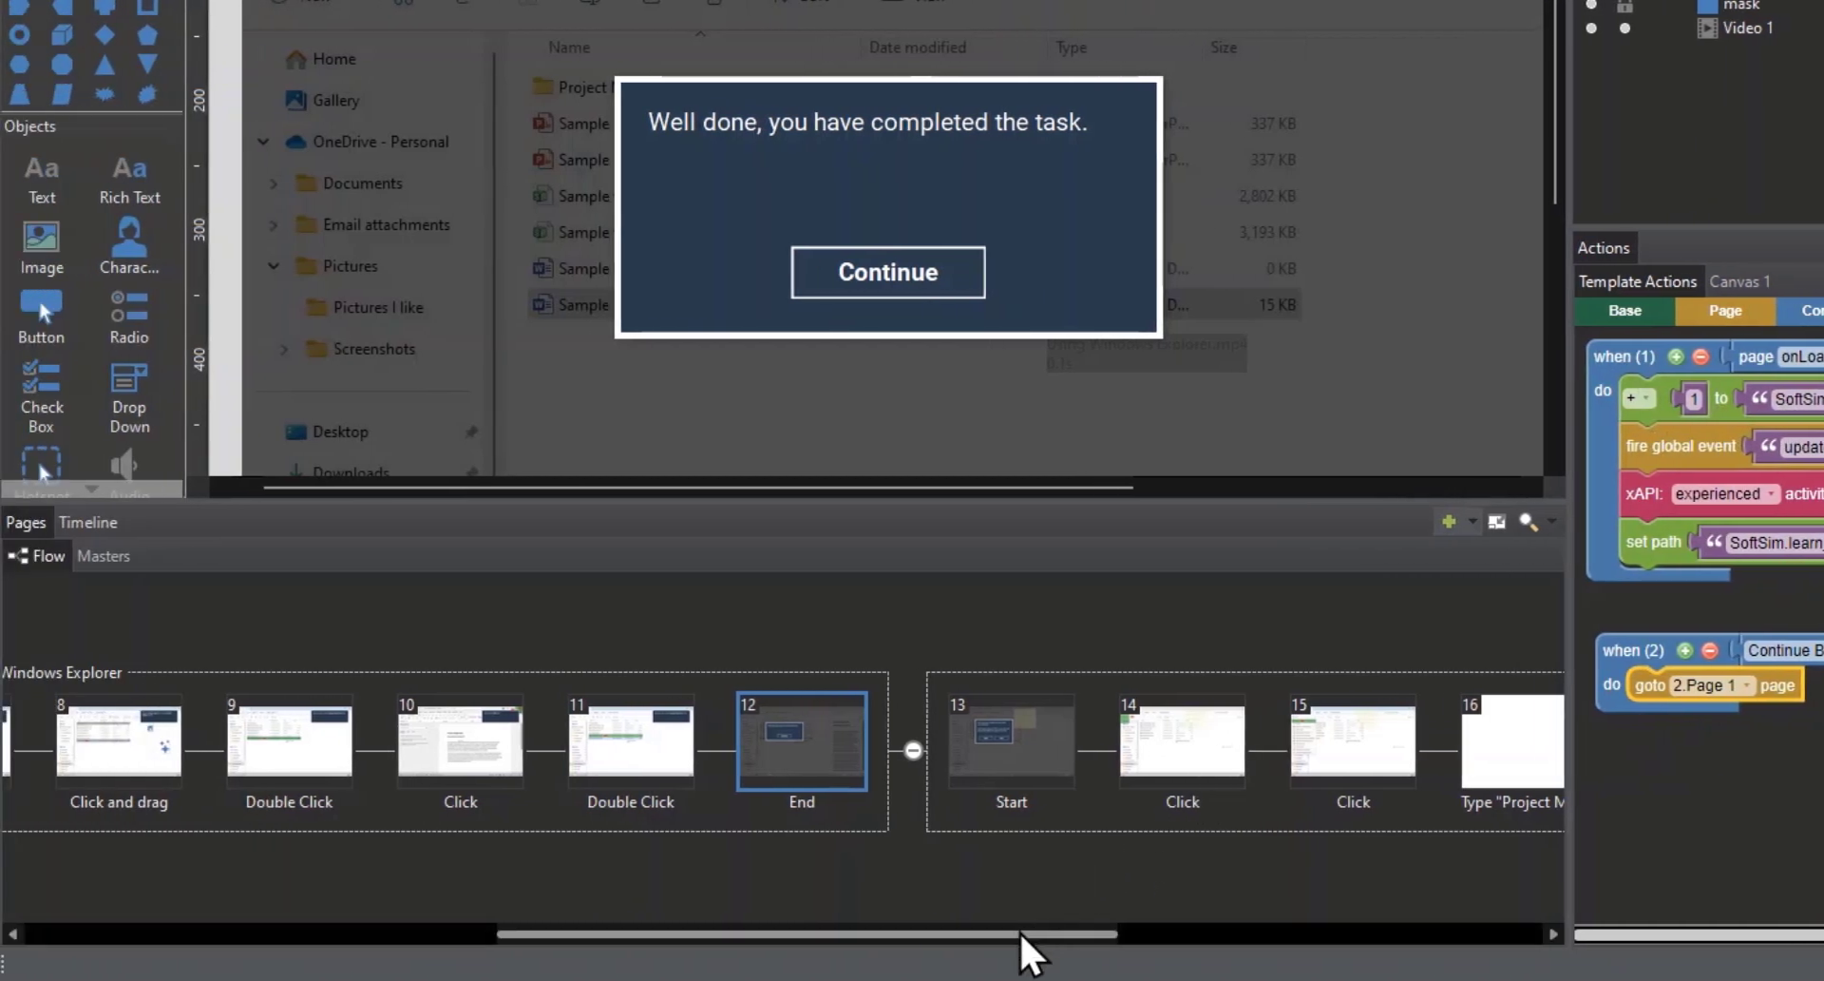
Step: Rename the launch page, Page 1, as "Sim Jump Page"
left_click_drag(1024, 931, 358, 846)
left_click(261, 832)
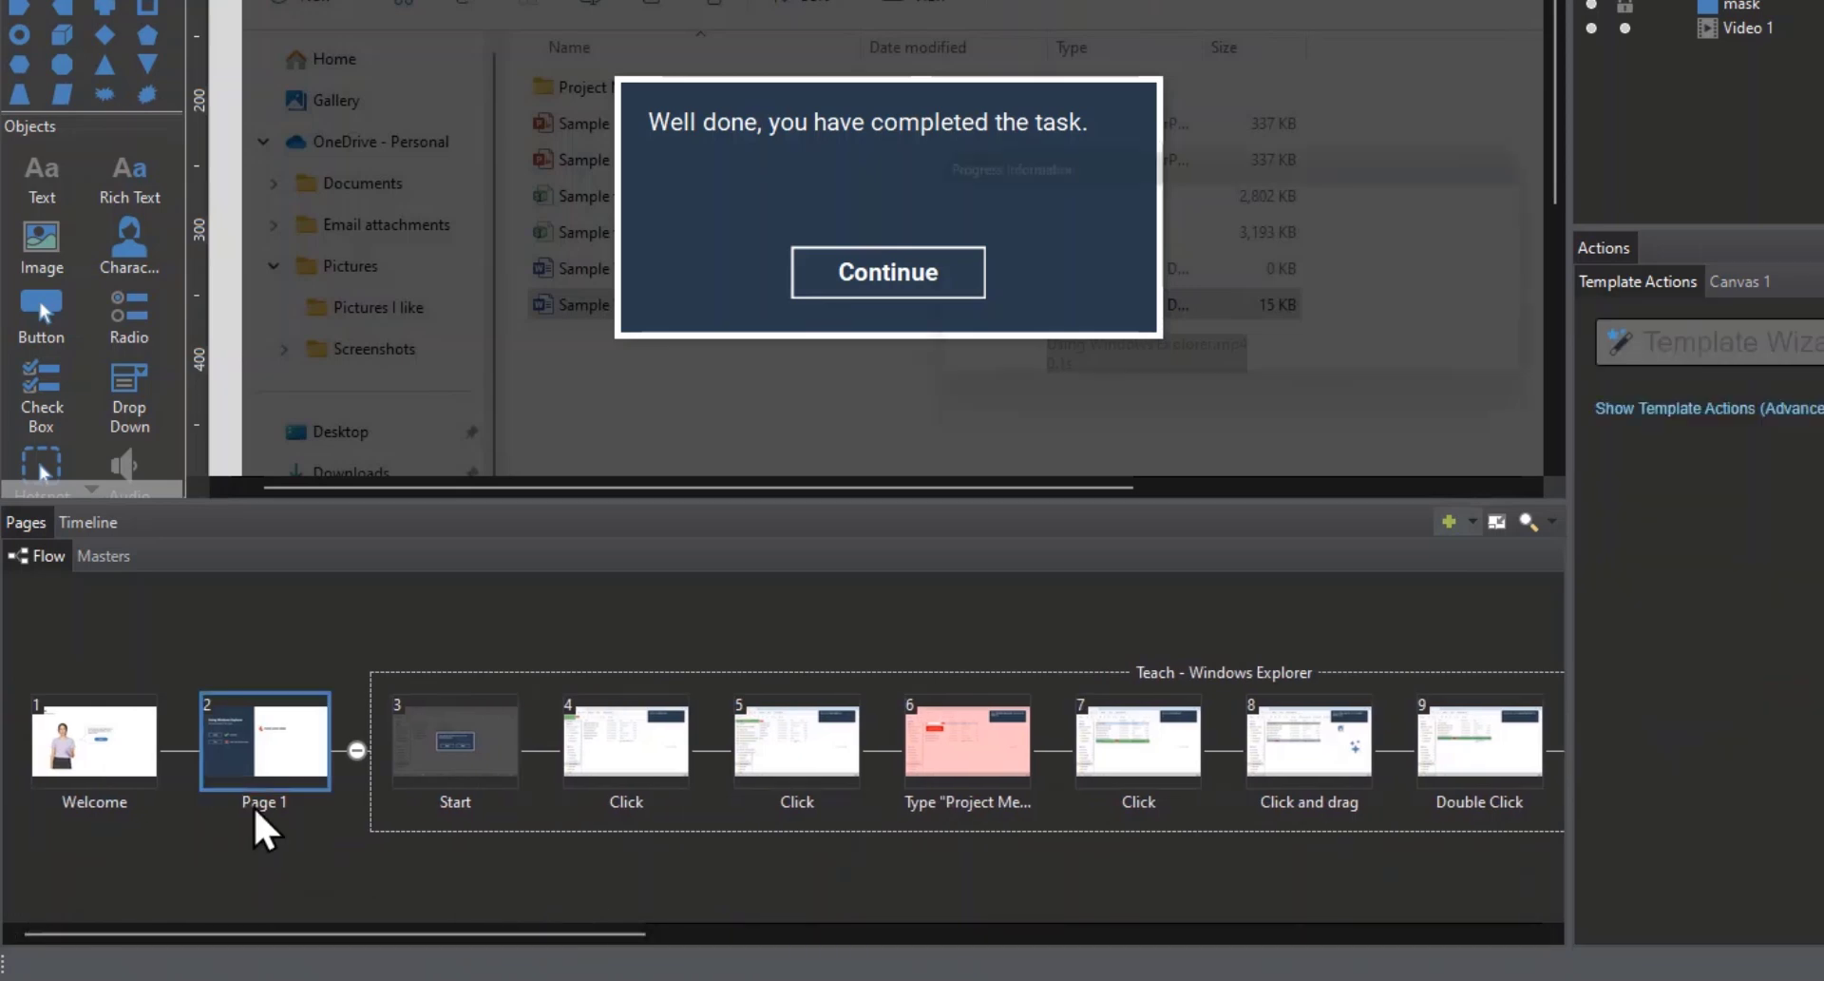
right_click(257, 819)
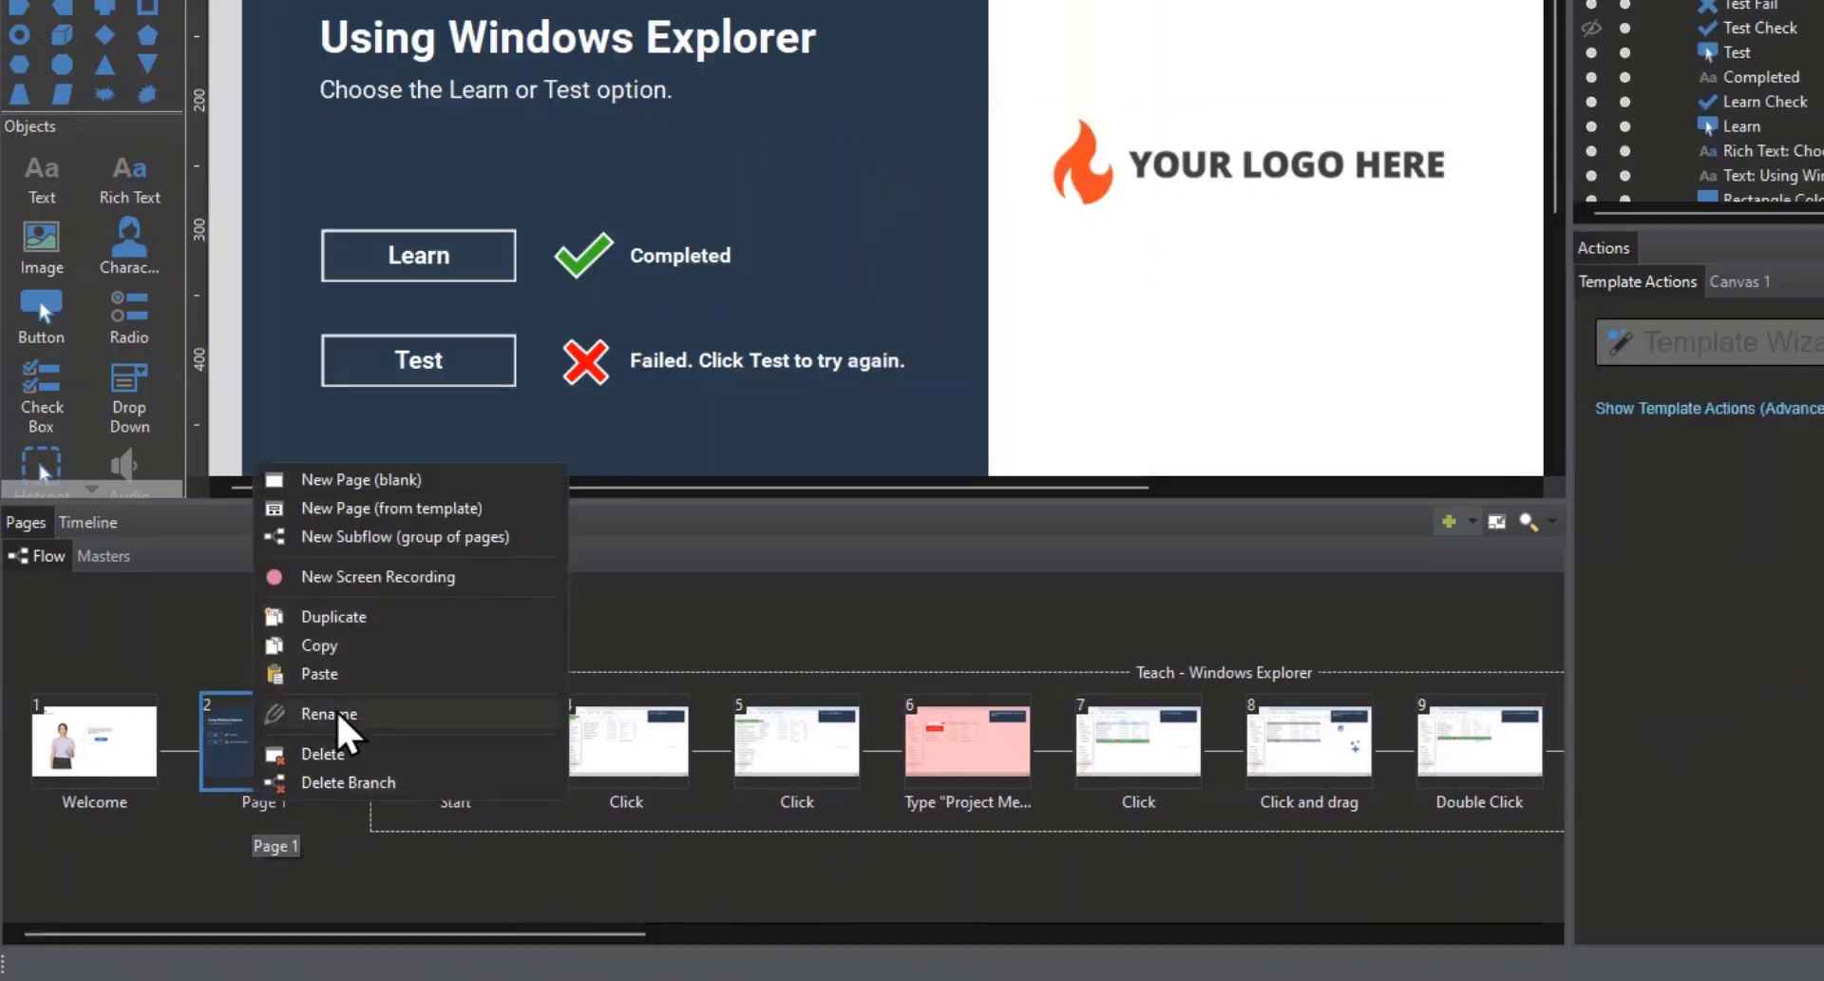
left_click(361, 710)
type("Sim Jump Page")
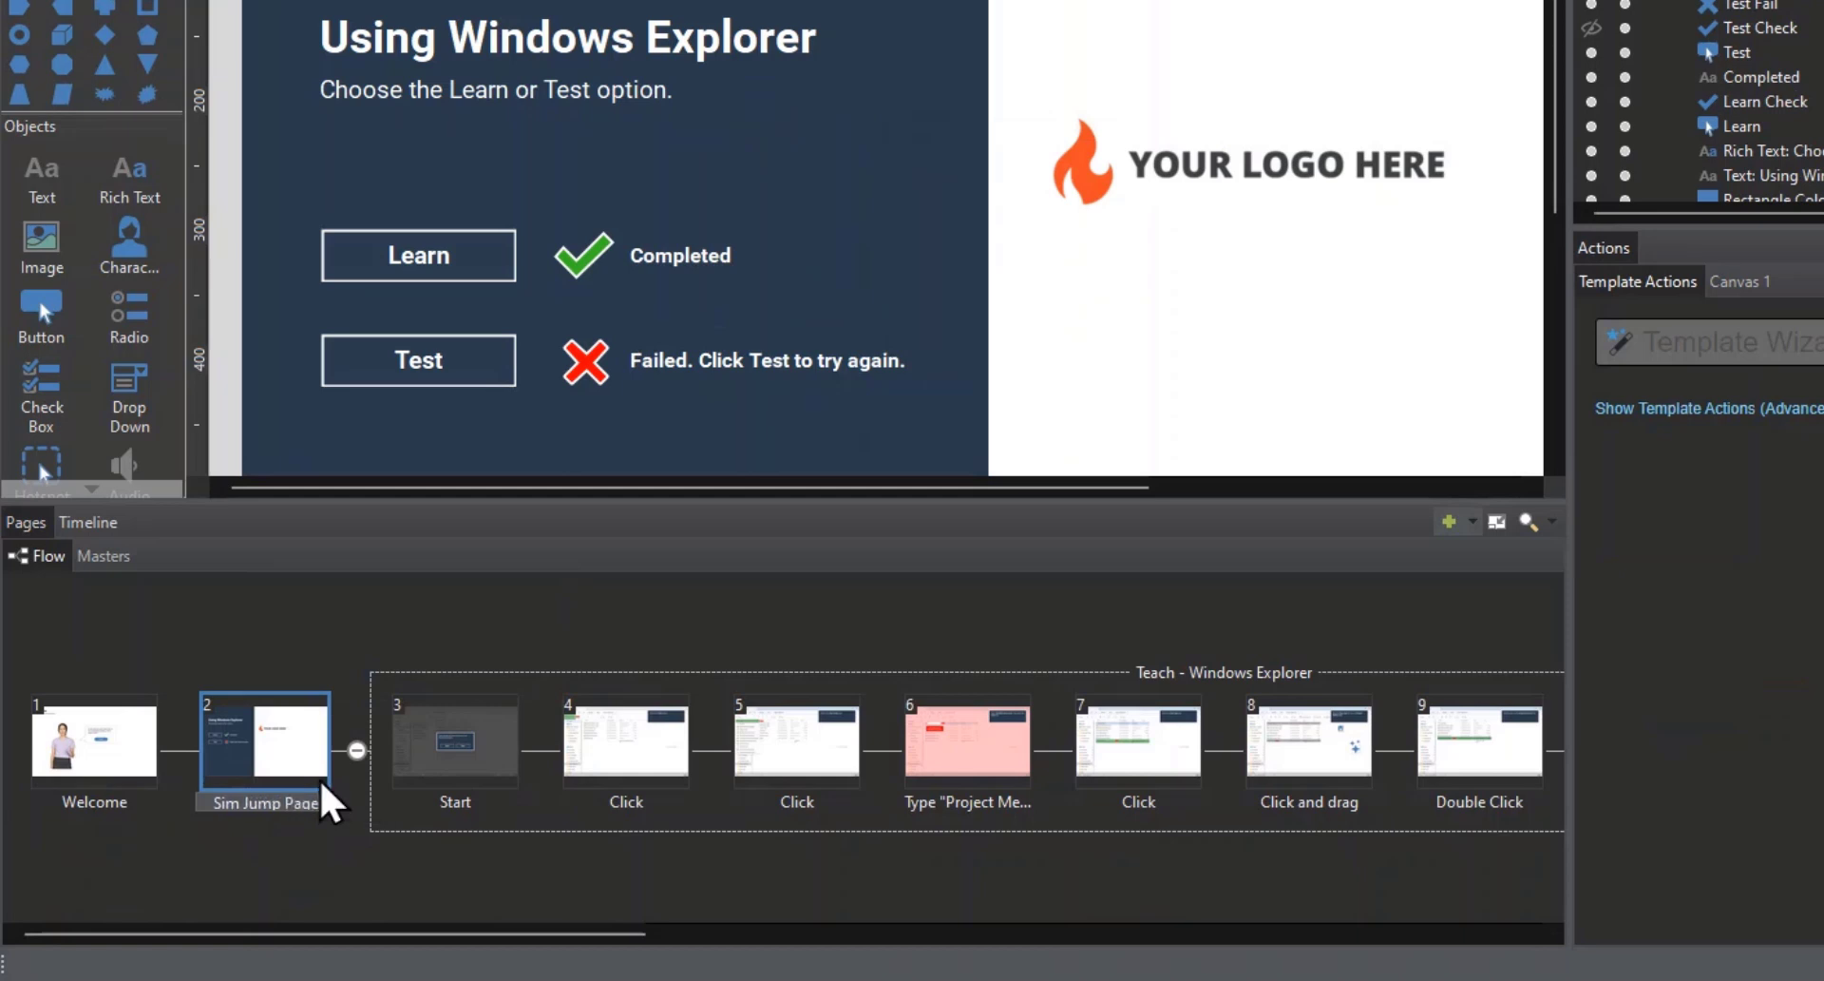
key("Return")
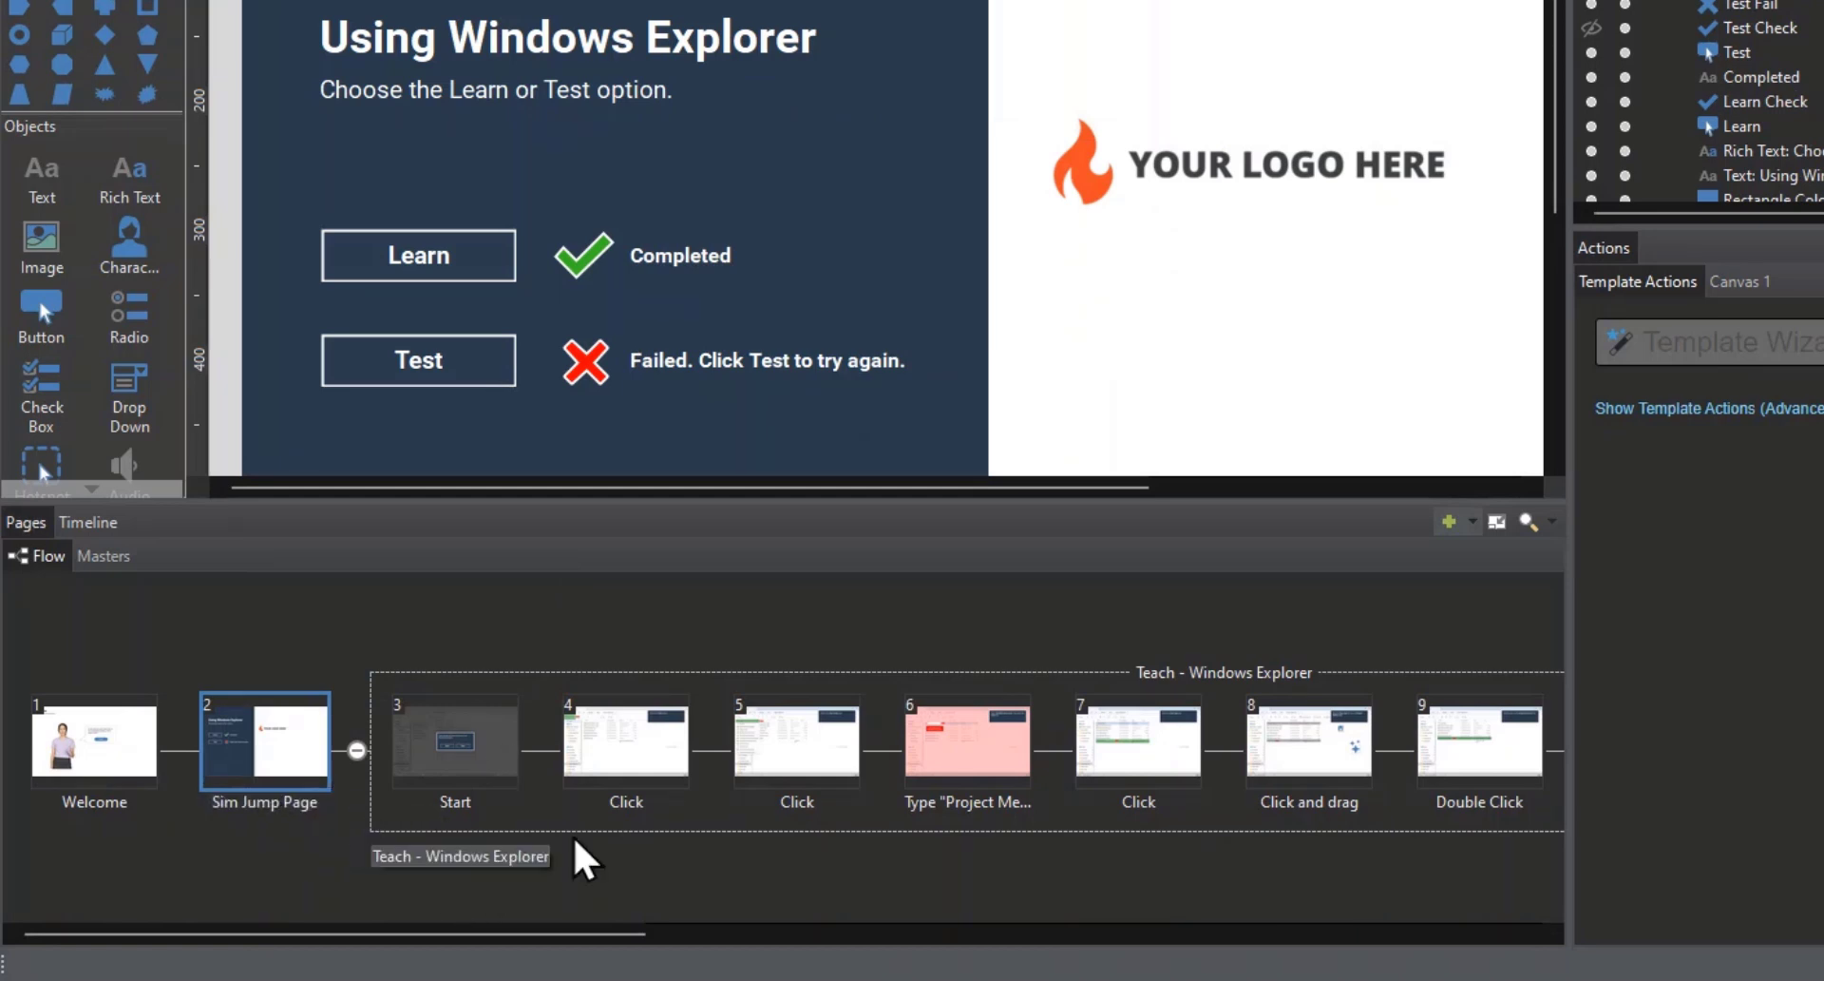
Step: Show the template actions of the Test subflow's End page and detach the goto next page block from the Continue Button's click event
left_click_drag(542, 958, 928, 958)
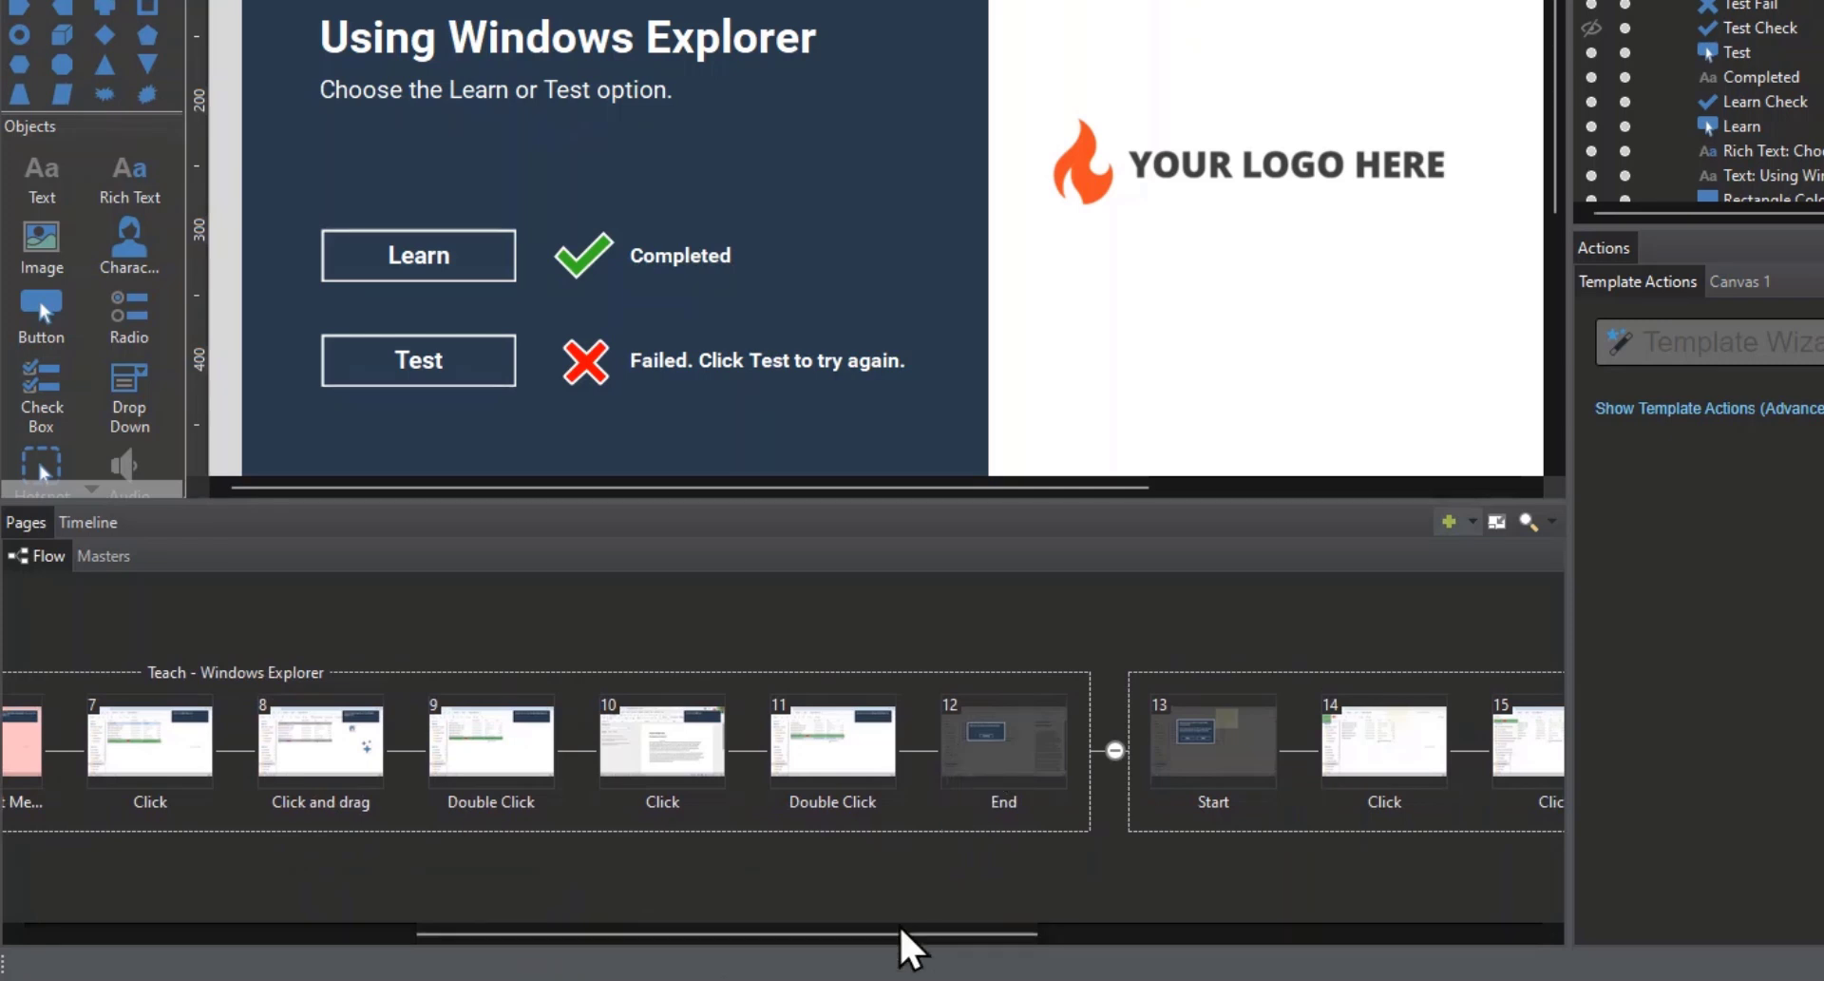
left_click_drag(896, 956, 1425, 945)
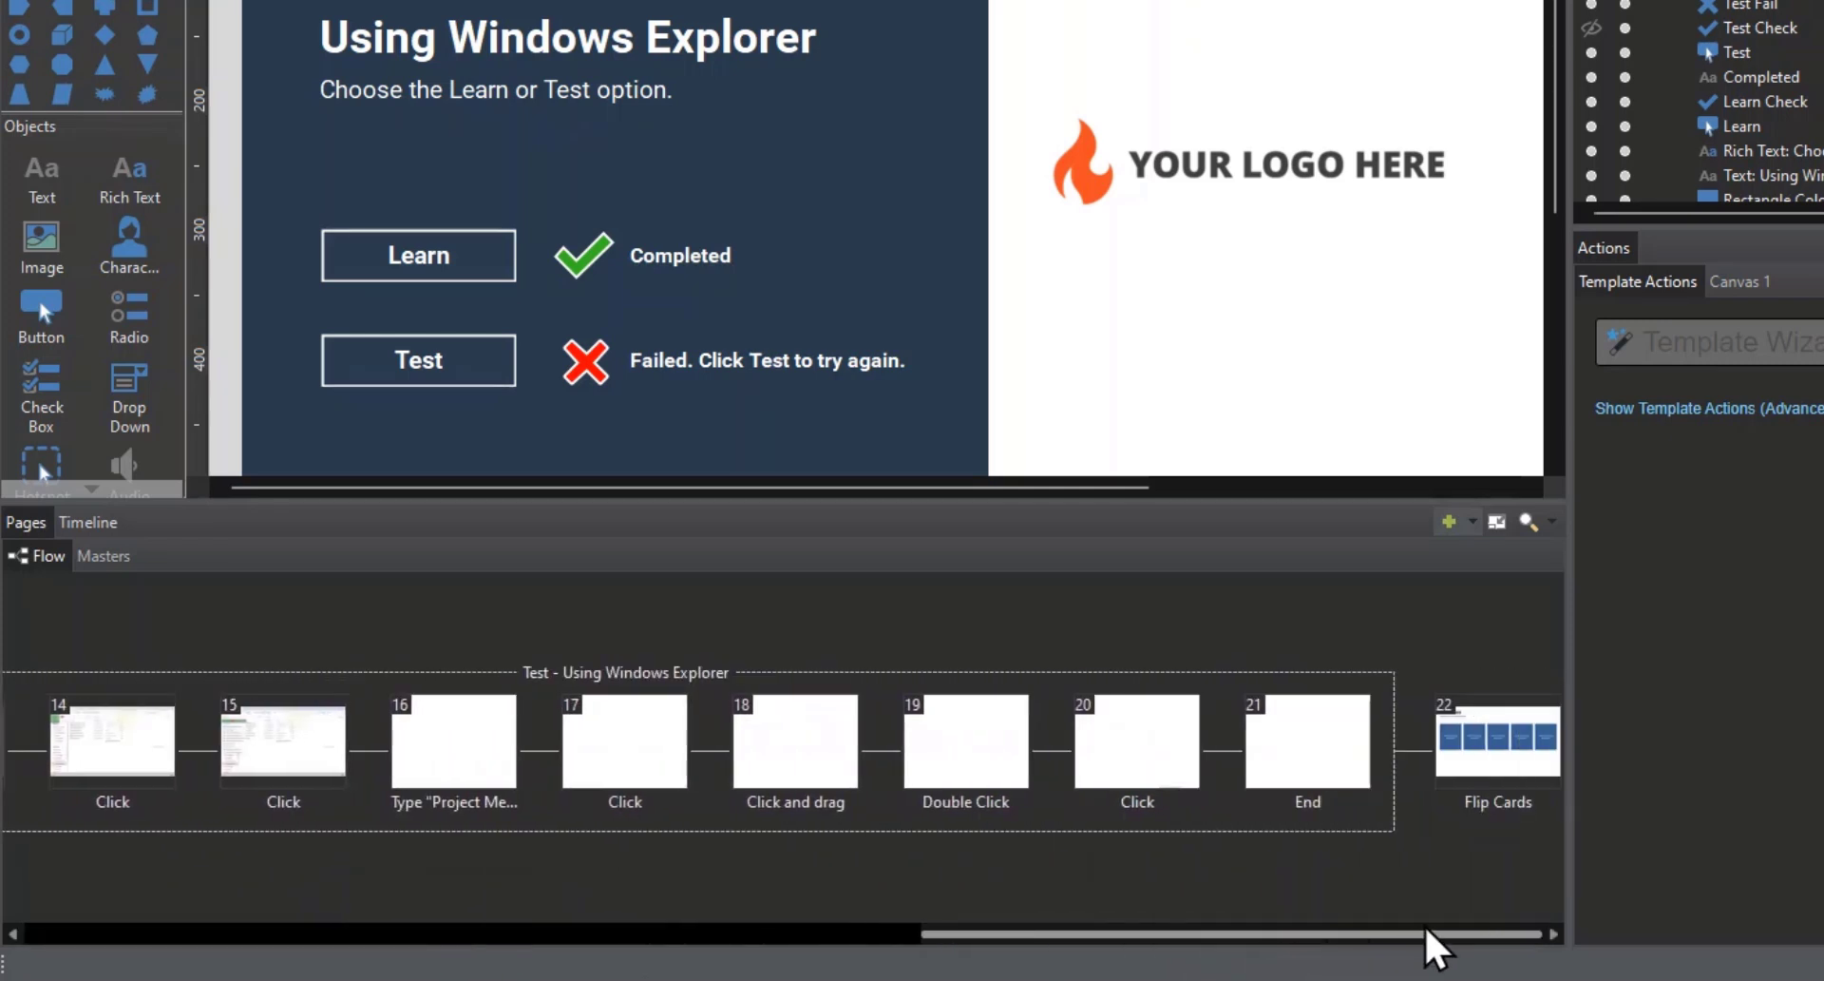
left_click(1309, 744)
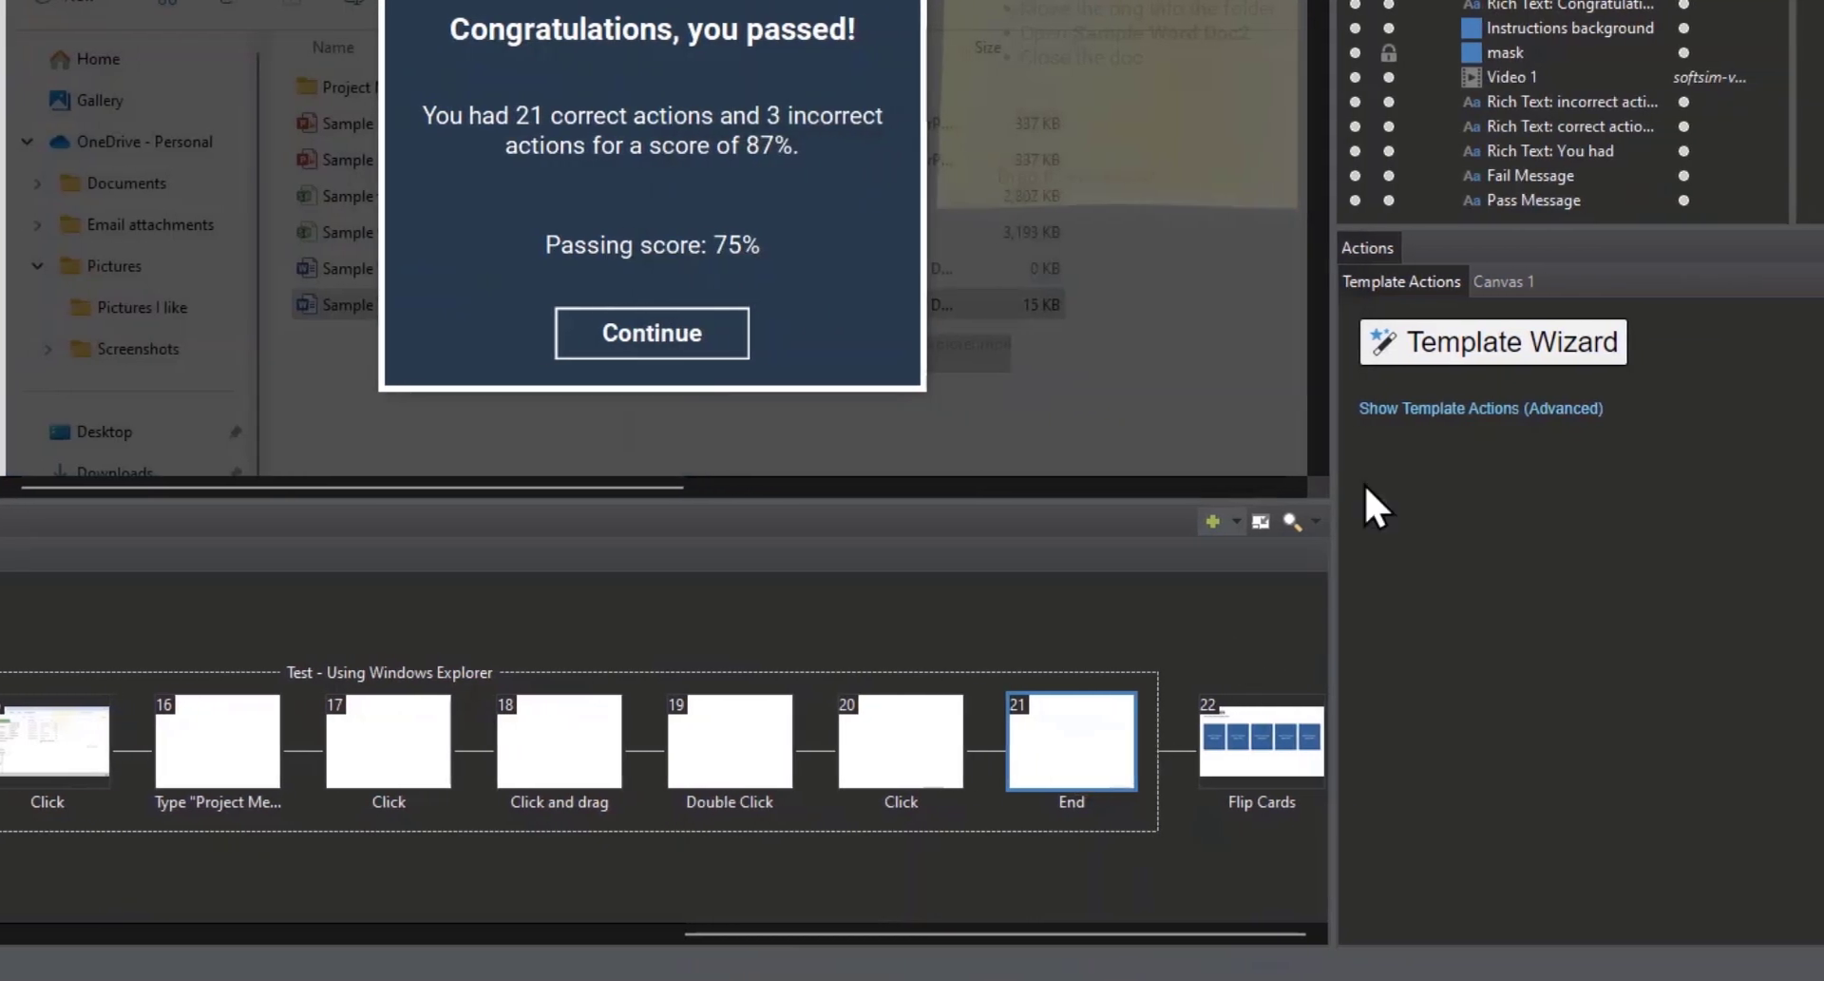
left_click(1422, 410)
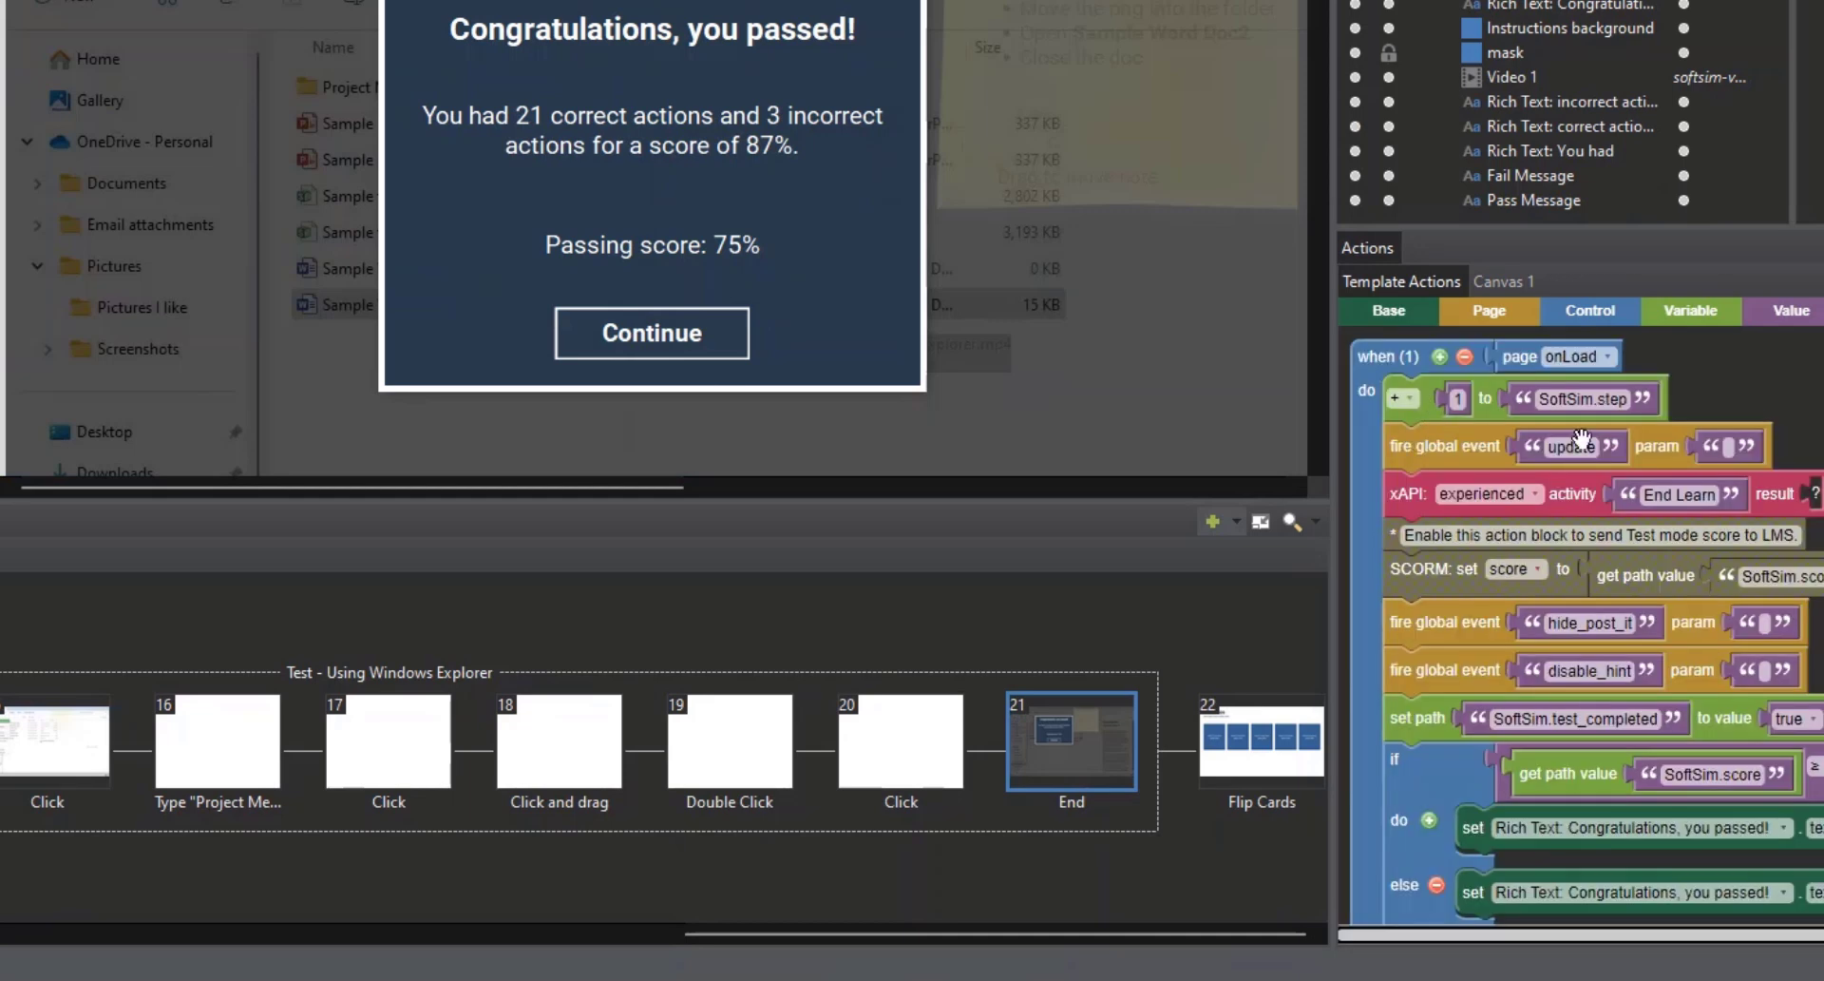
scroll(1585, 625, "down", 5)
scroll(1586, 625, "down", 4)
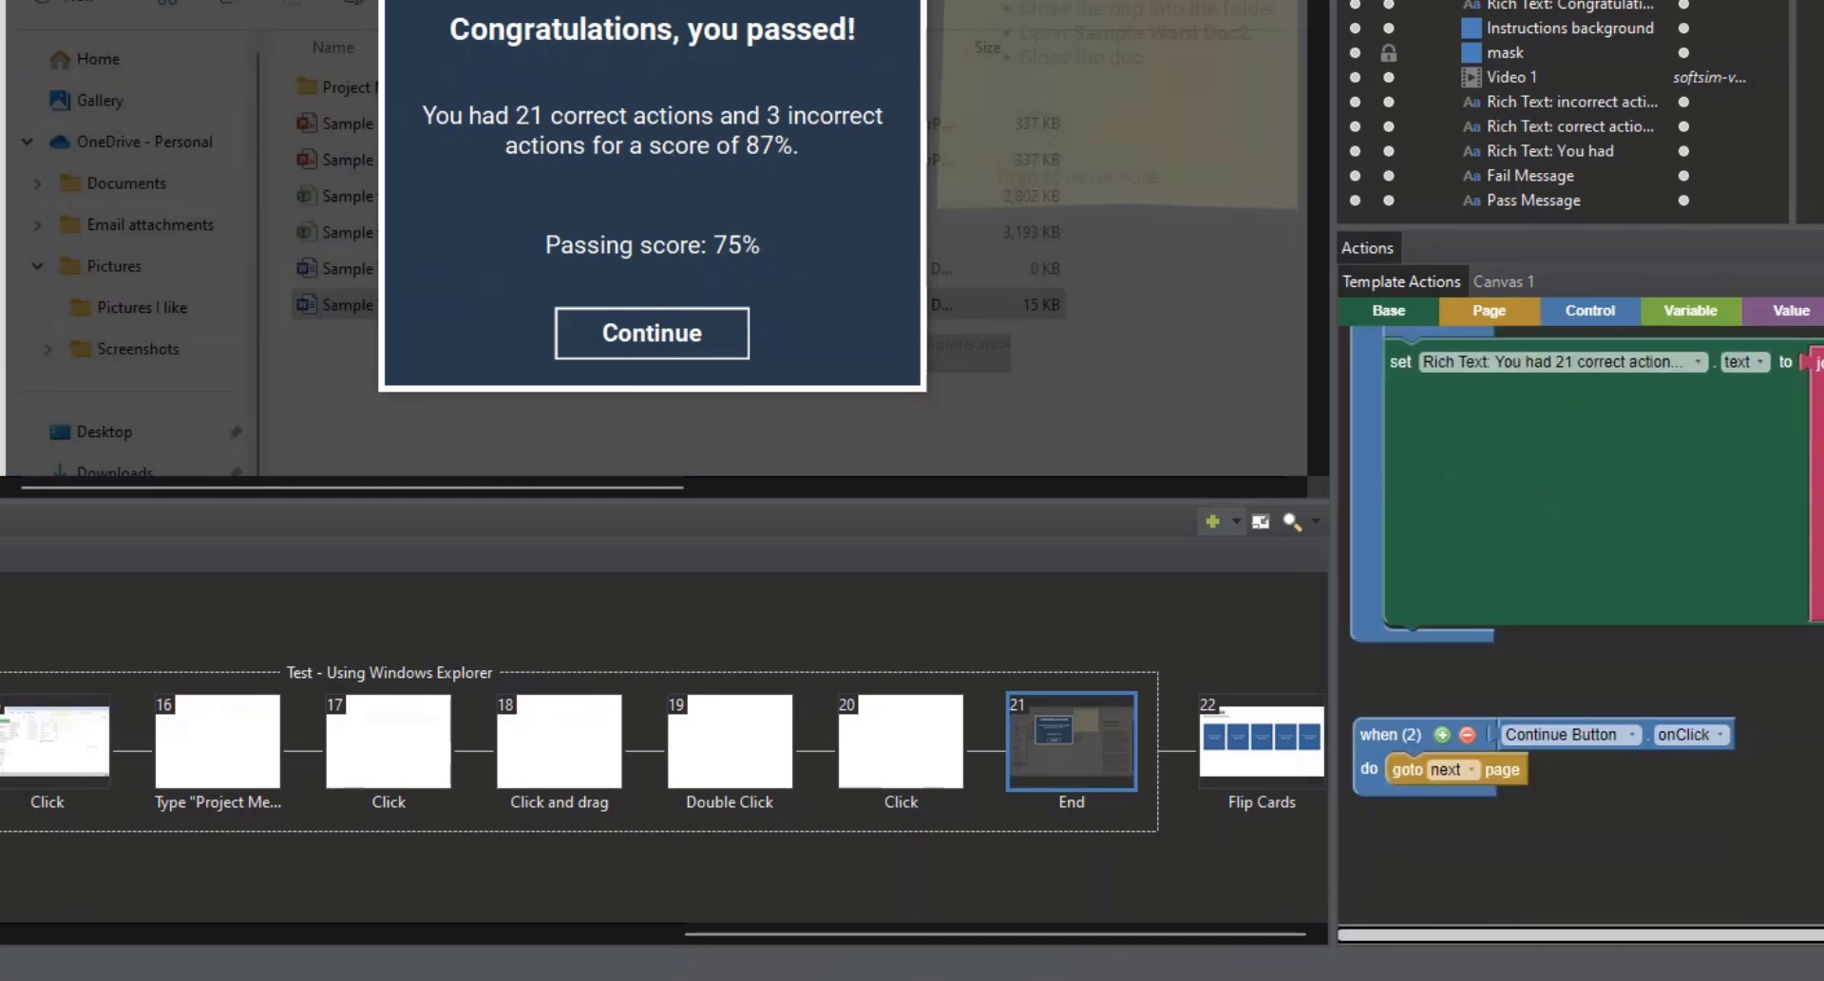
left_click_drag(1511, 669, 1653, 751)
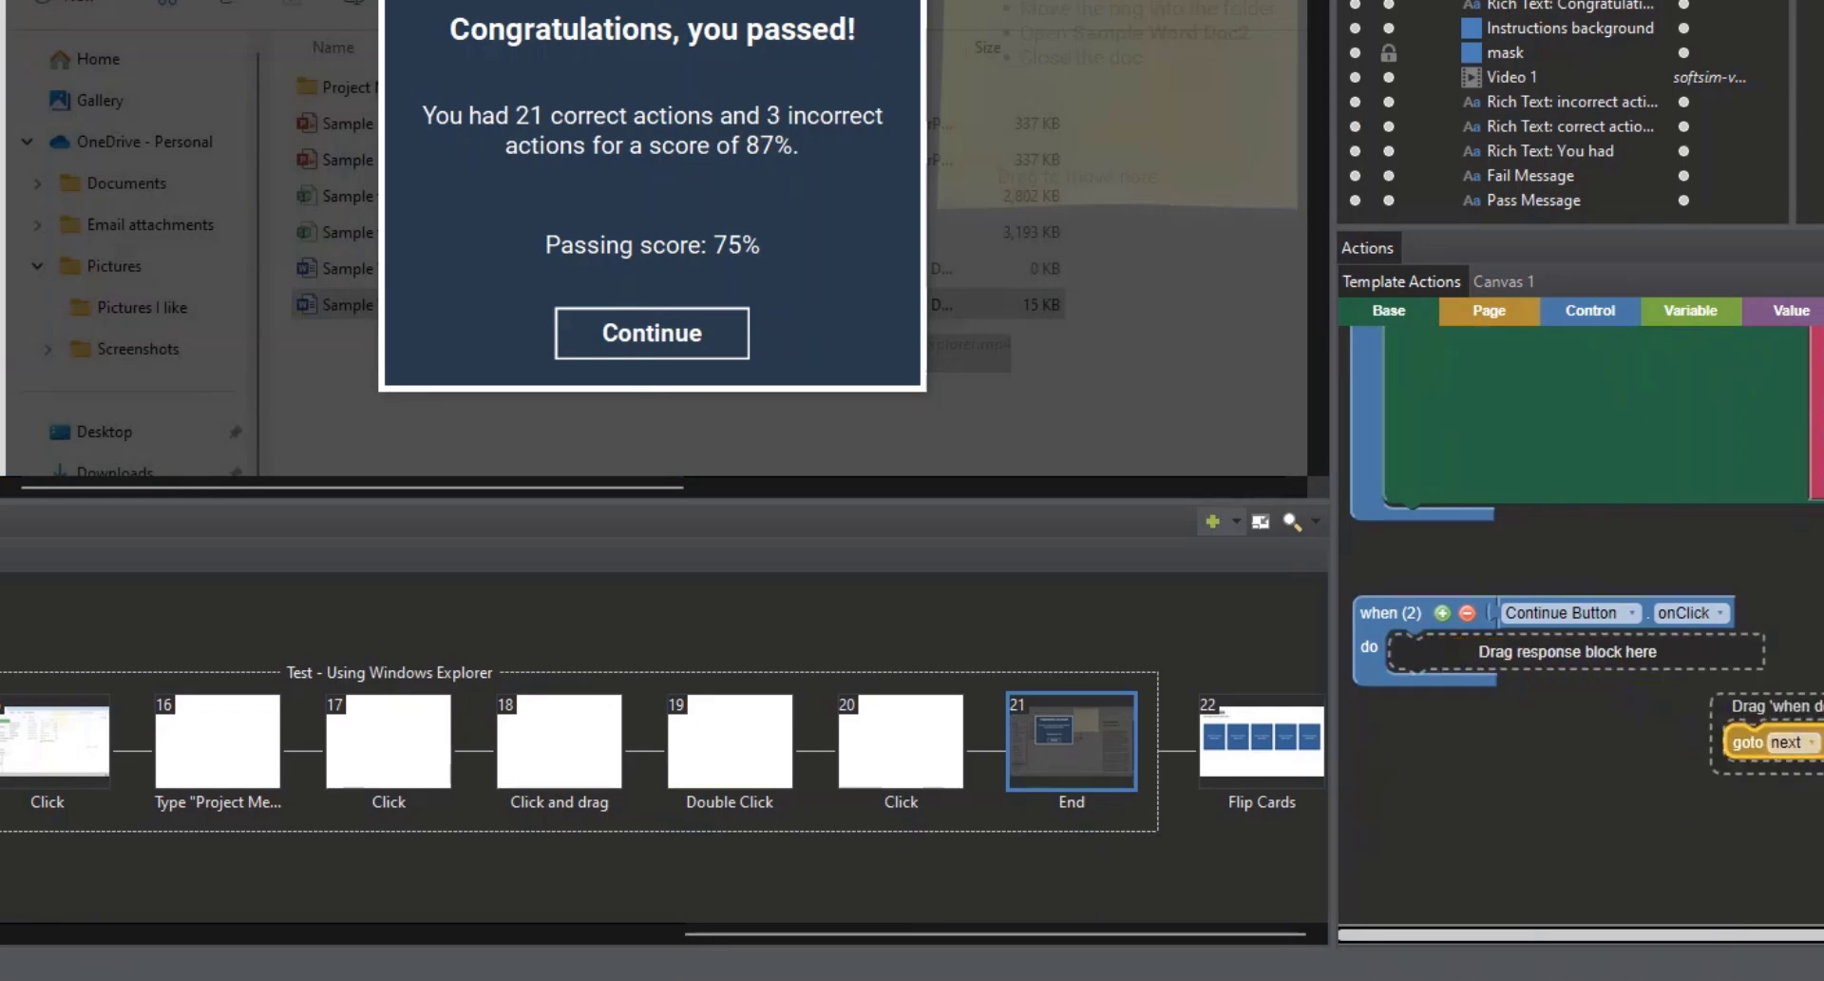
Step: Add a goto page block to the Continue Button's click event on the Test End page, targeting 2.Sim Jump Page
left_click(1511, 321)
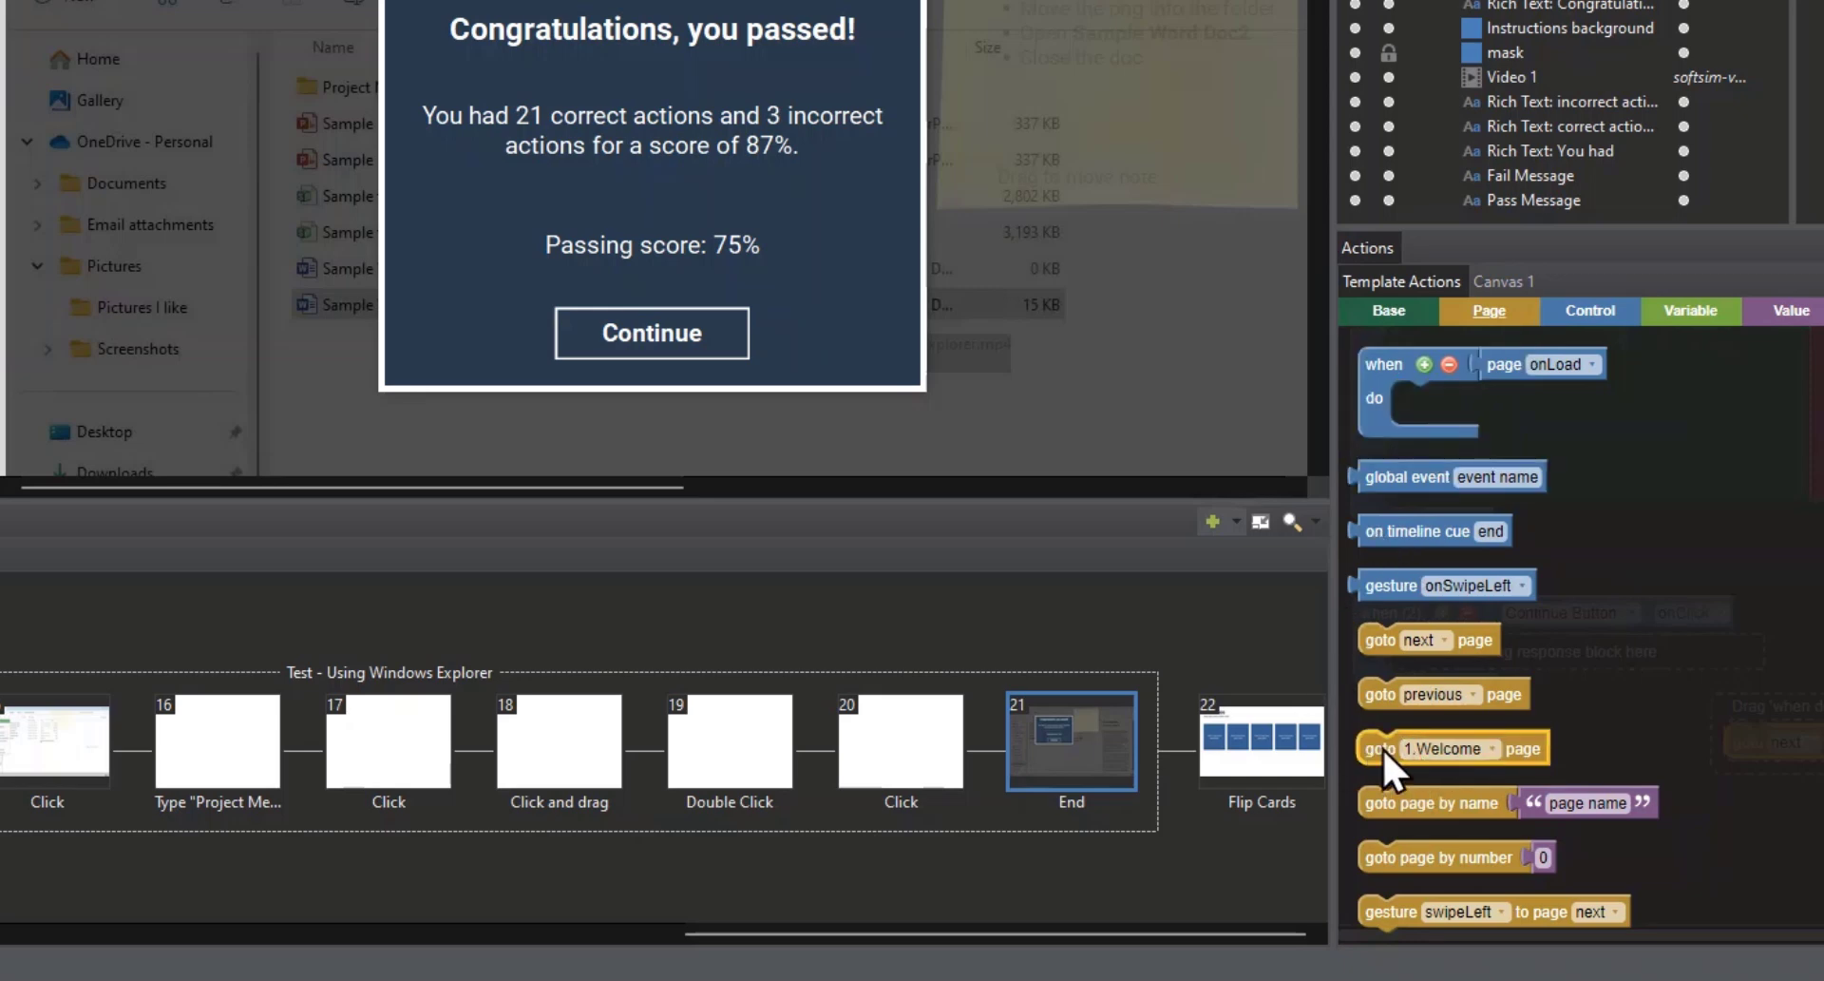
left_click_drag(1382, 748, 1455, 659)
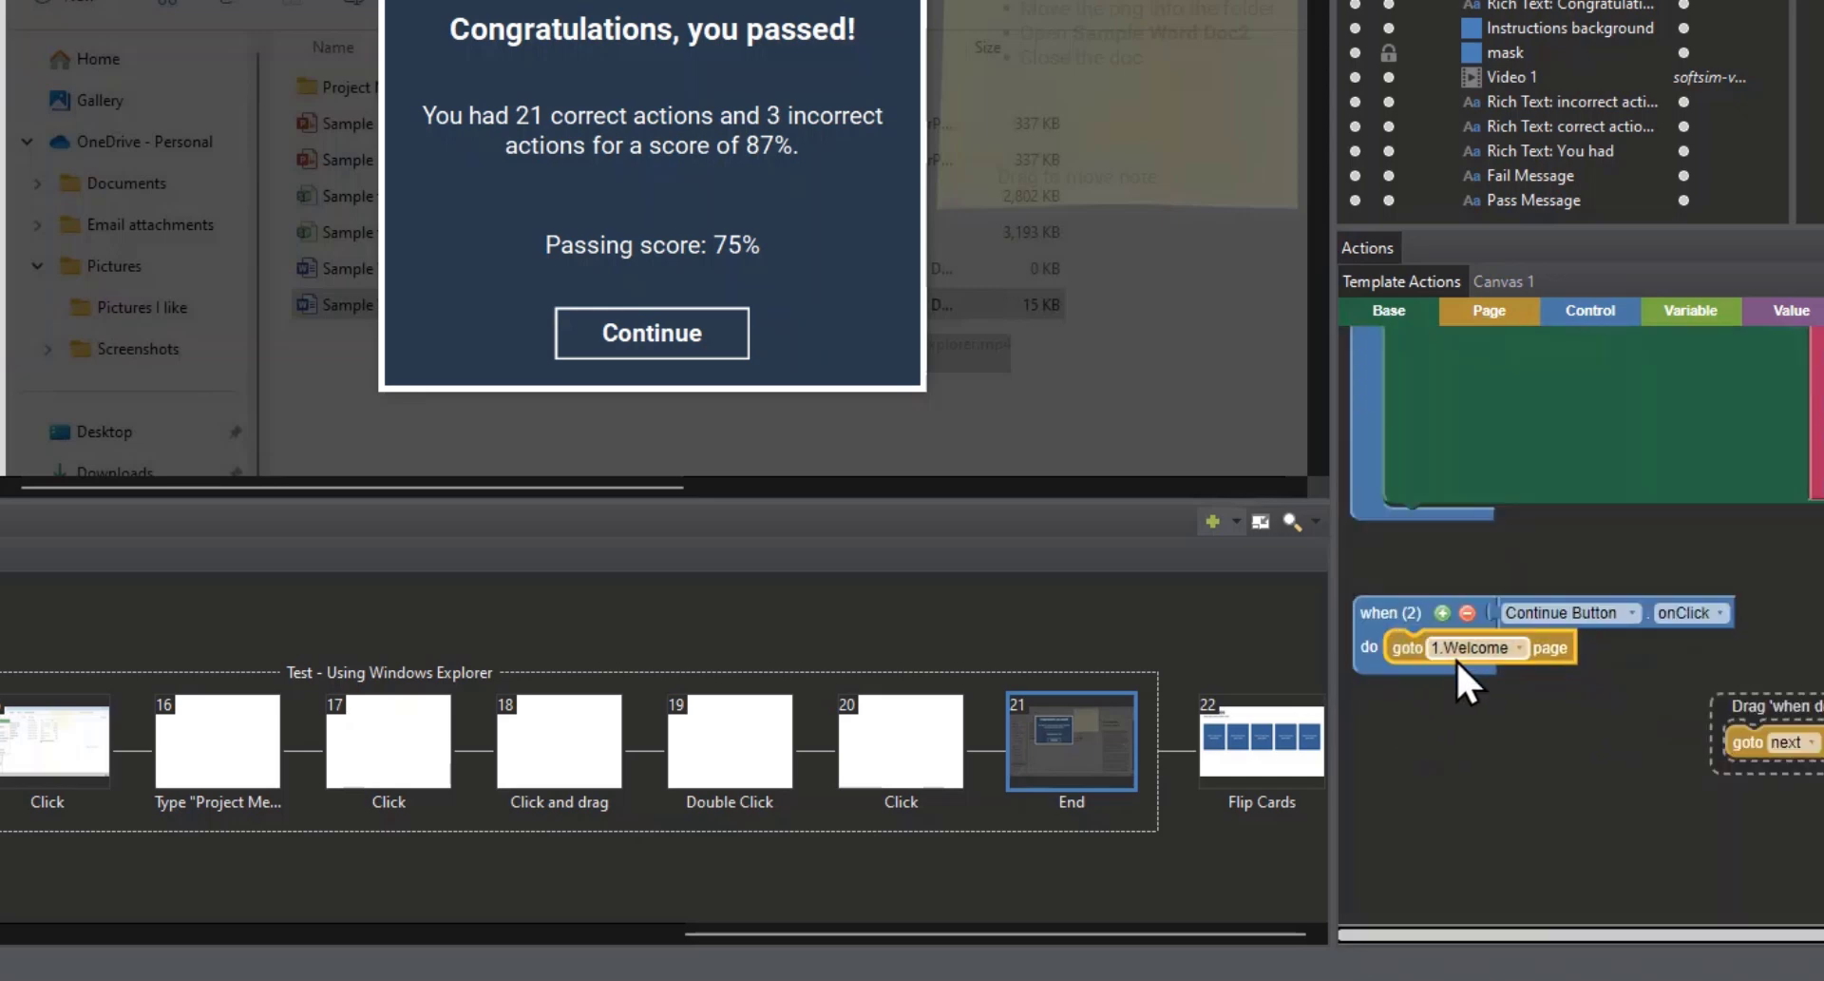
left_click(1467, 651)
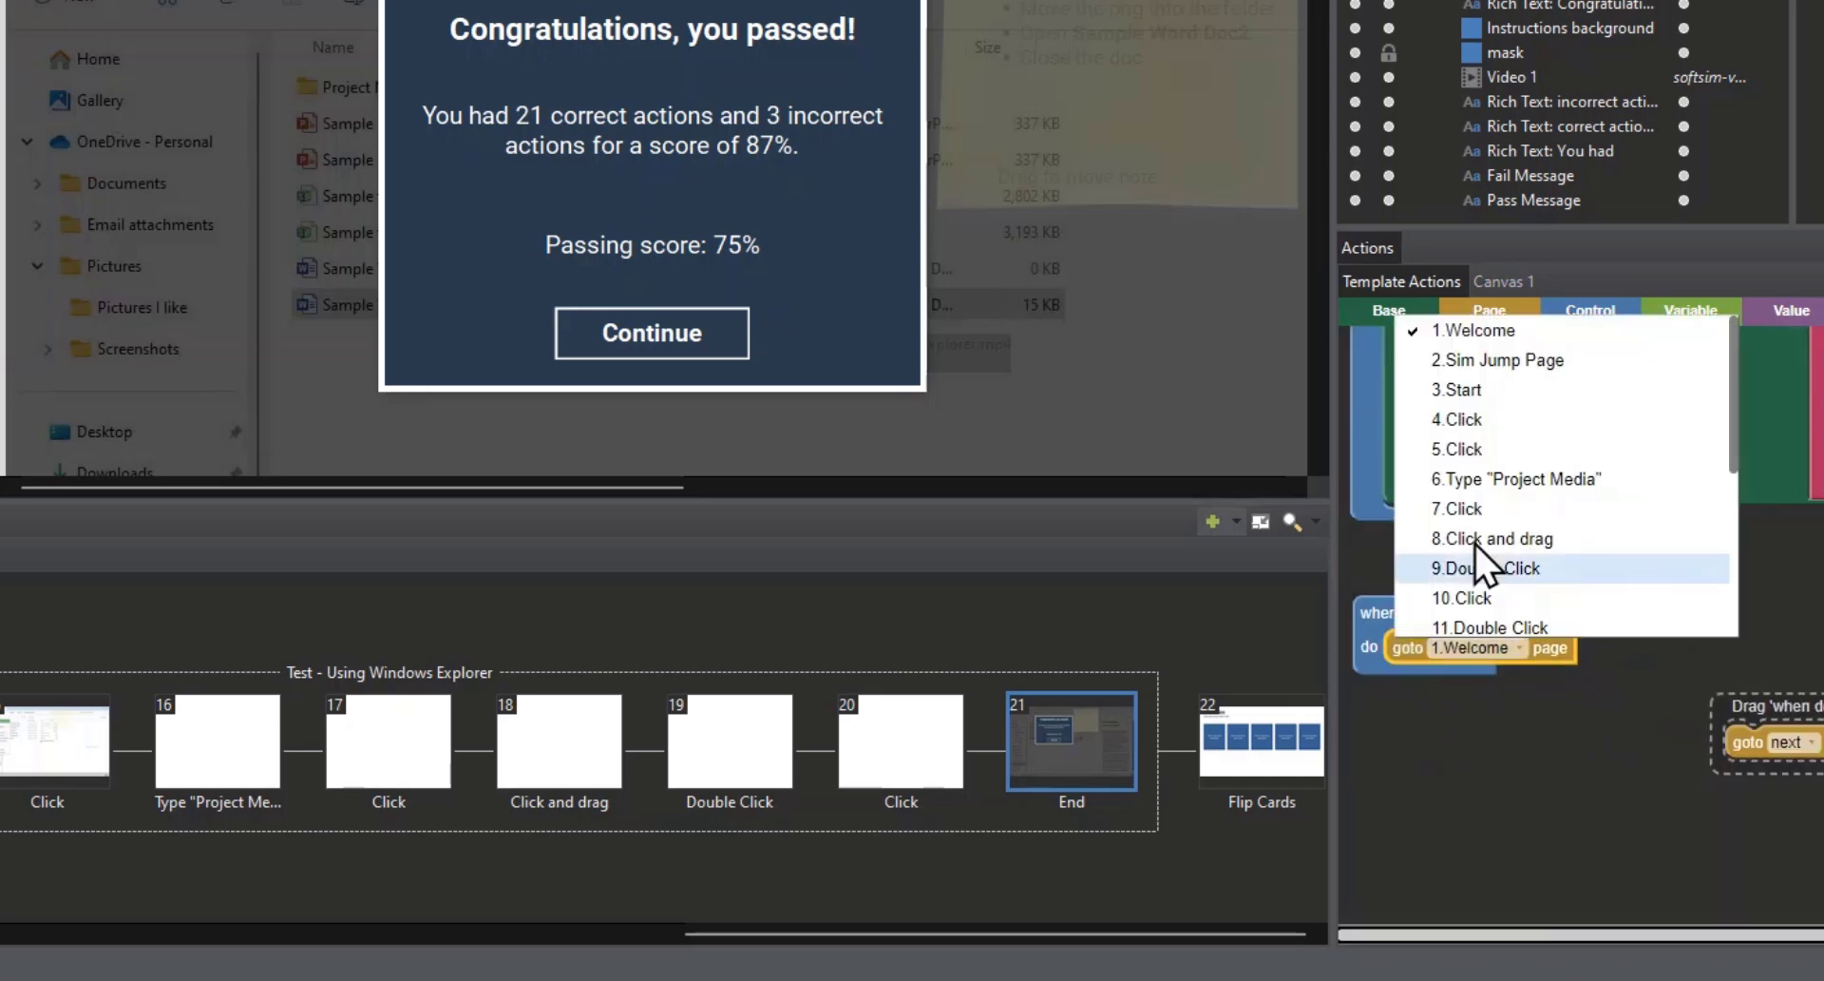
left_click(1508, 363)
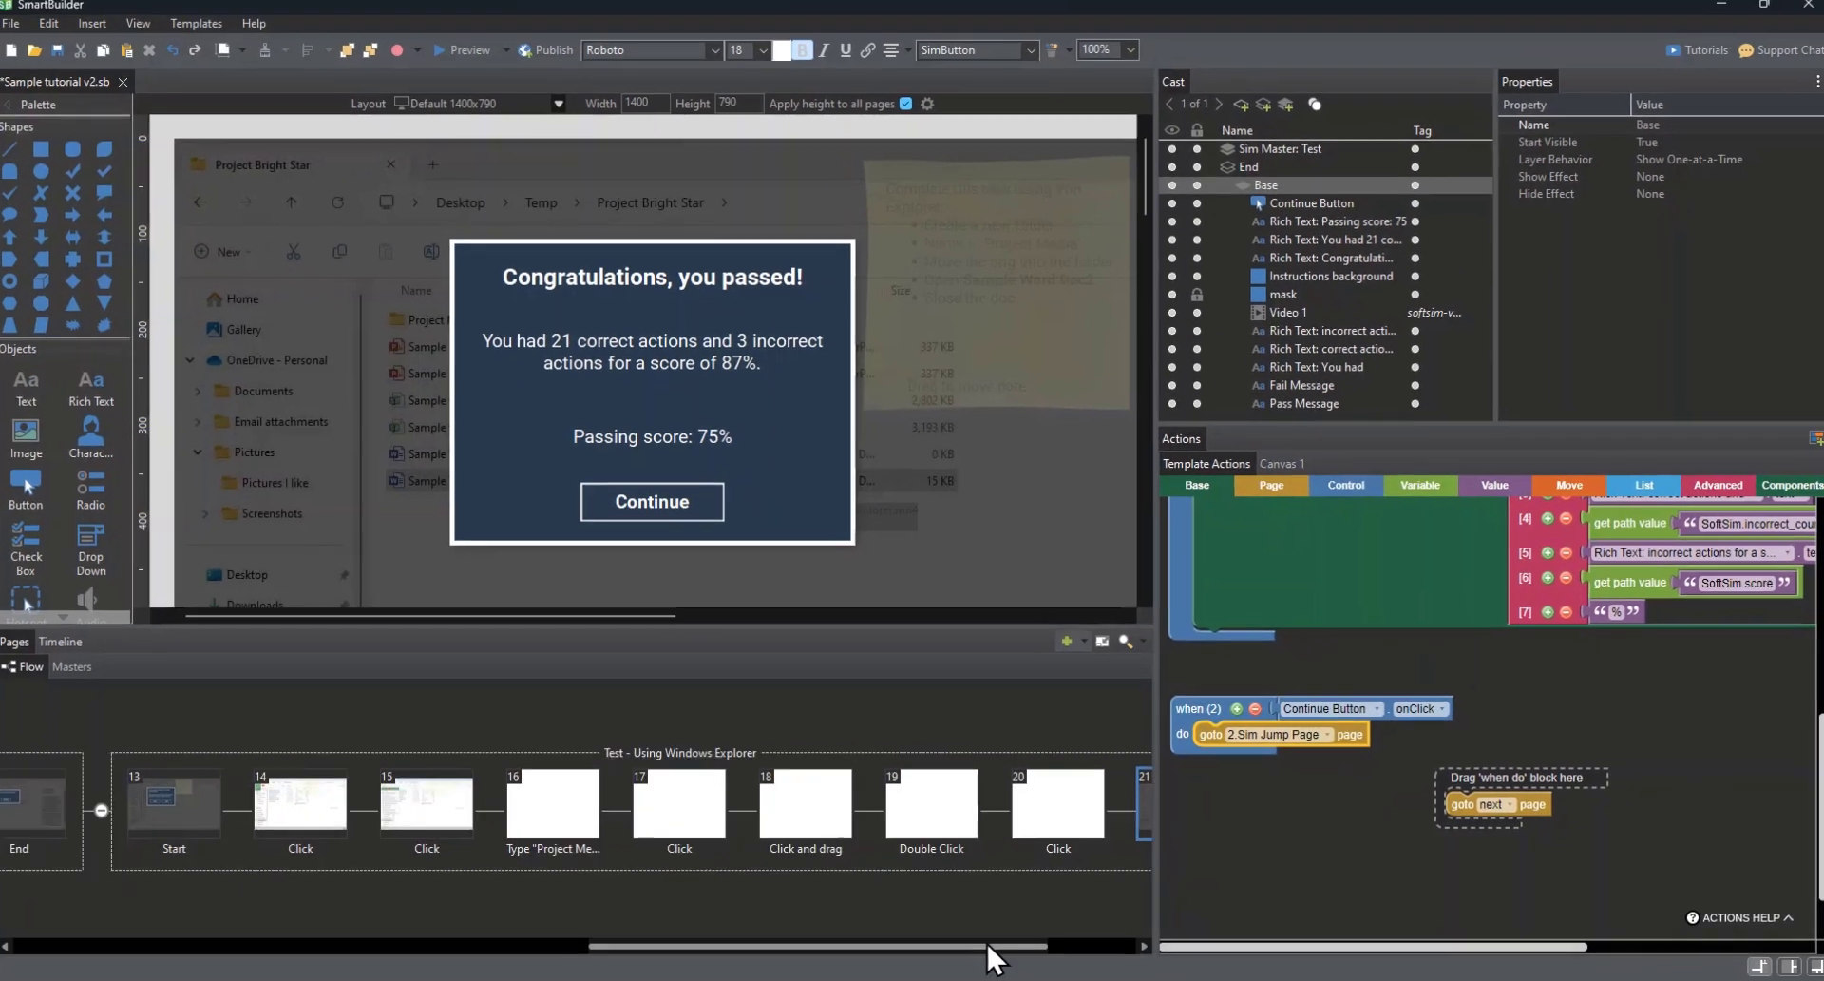
Step: Preview the lesson from Sim Jump Page and run the Learn simulation through to its end, continuing back to the launch page
scroll(459, 902, "left", 5)
left_click(194, 804)
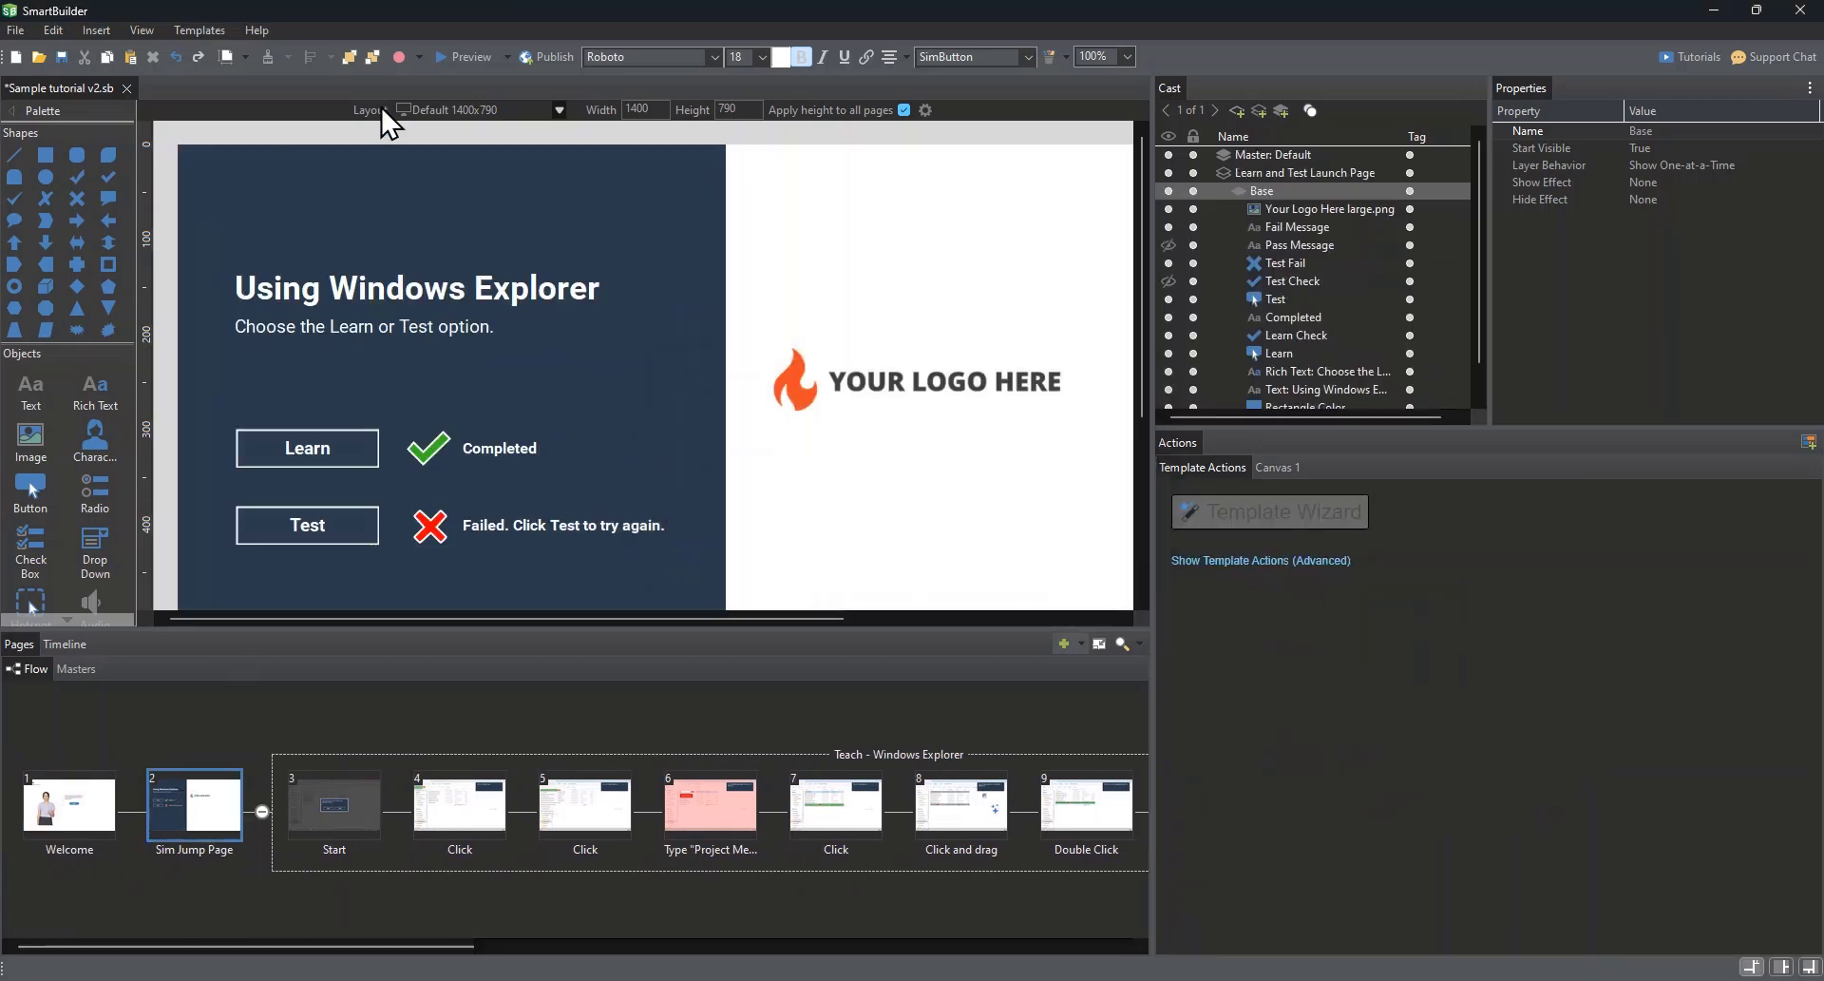
left_click(470, 57)
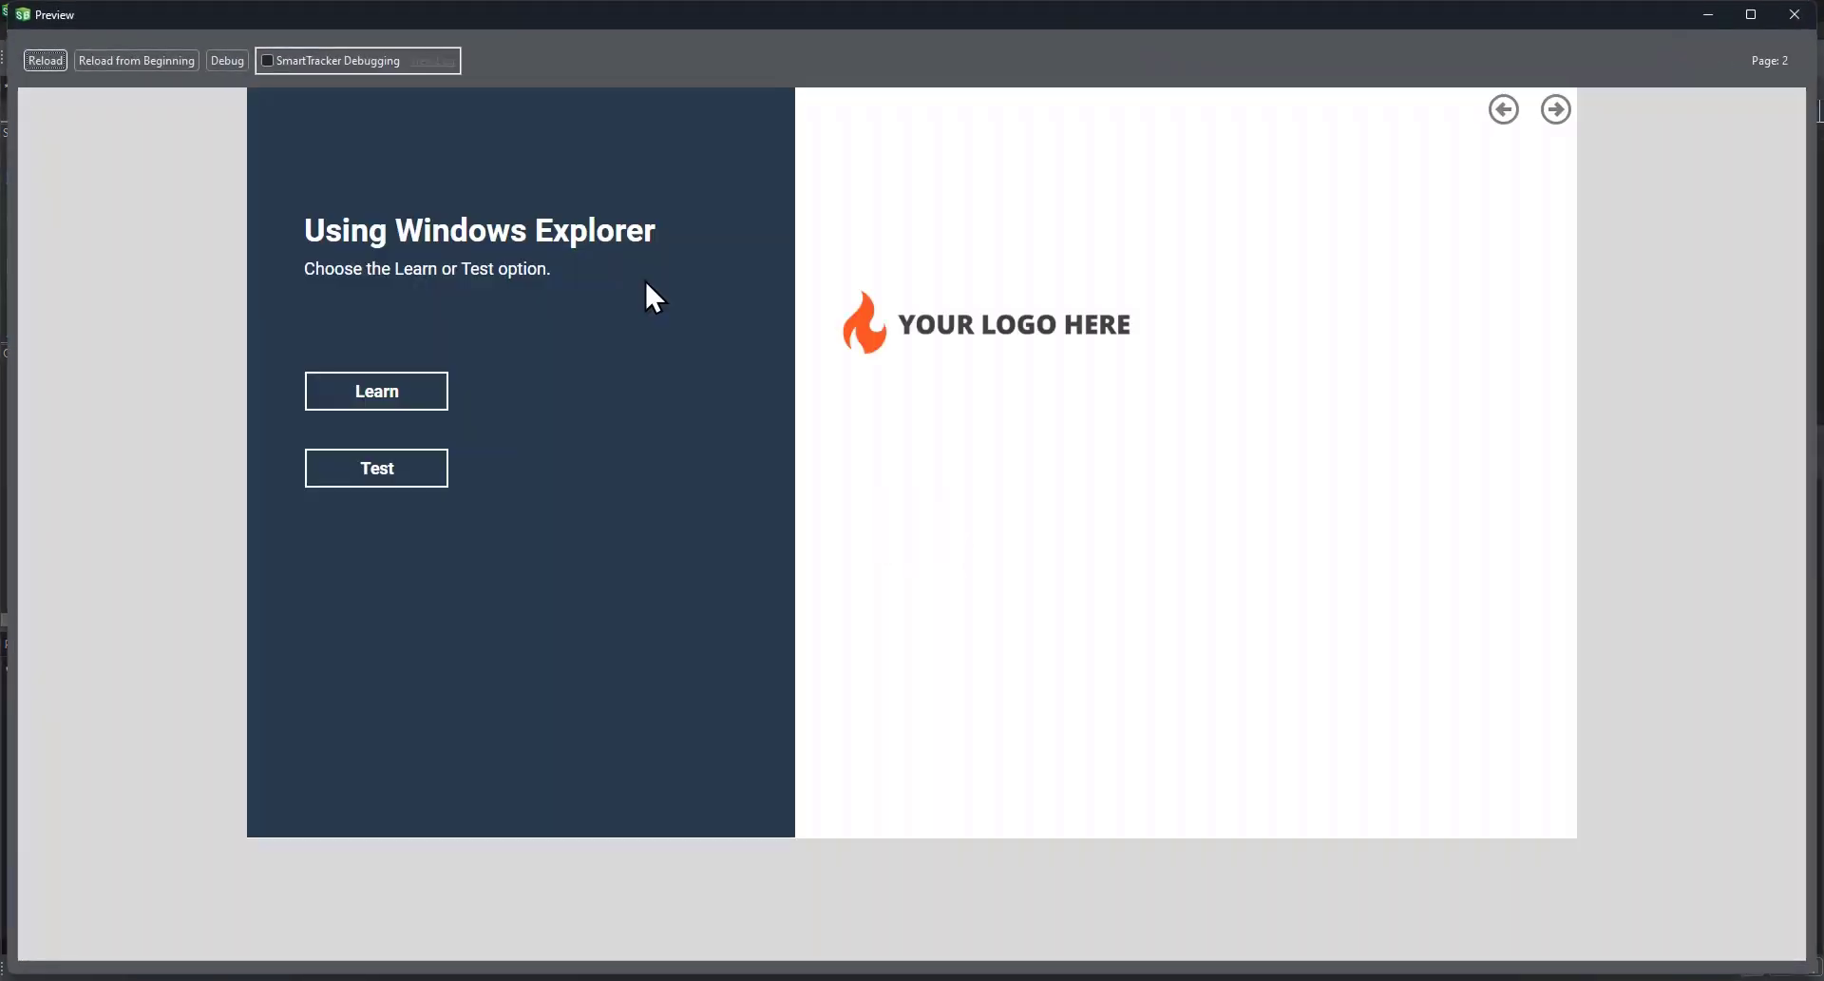
left_click(401, 399)
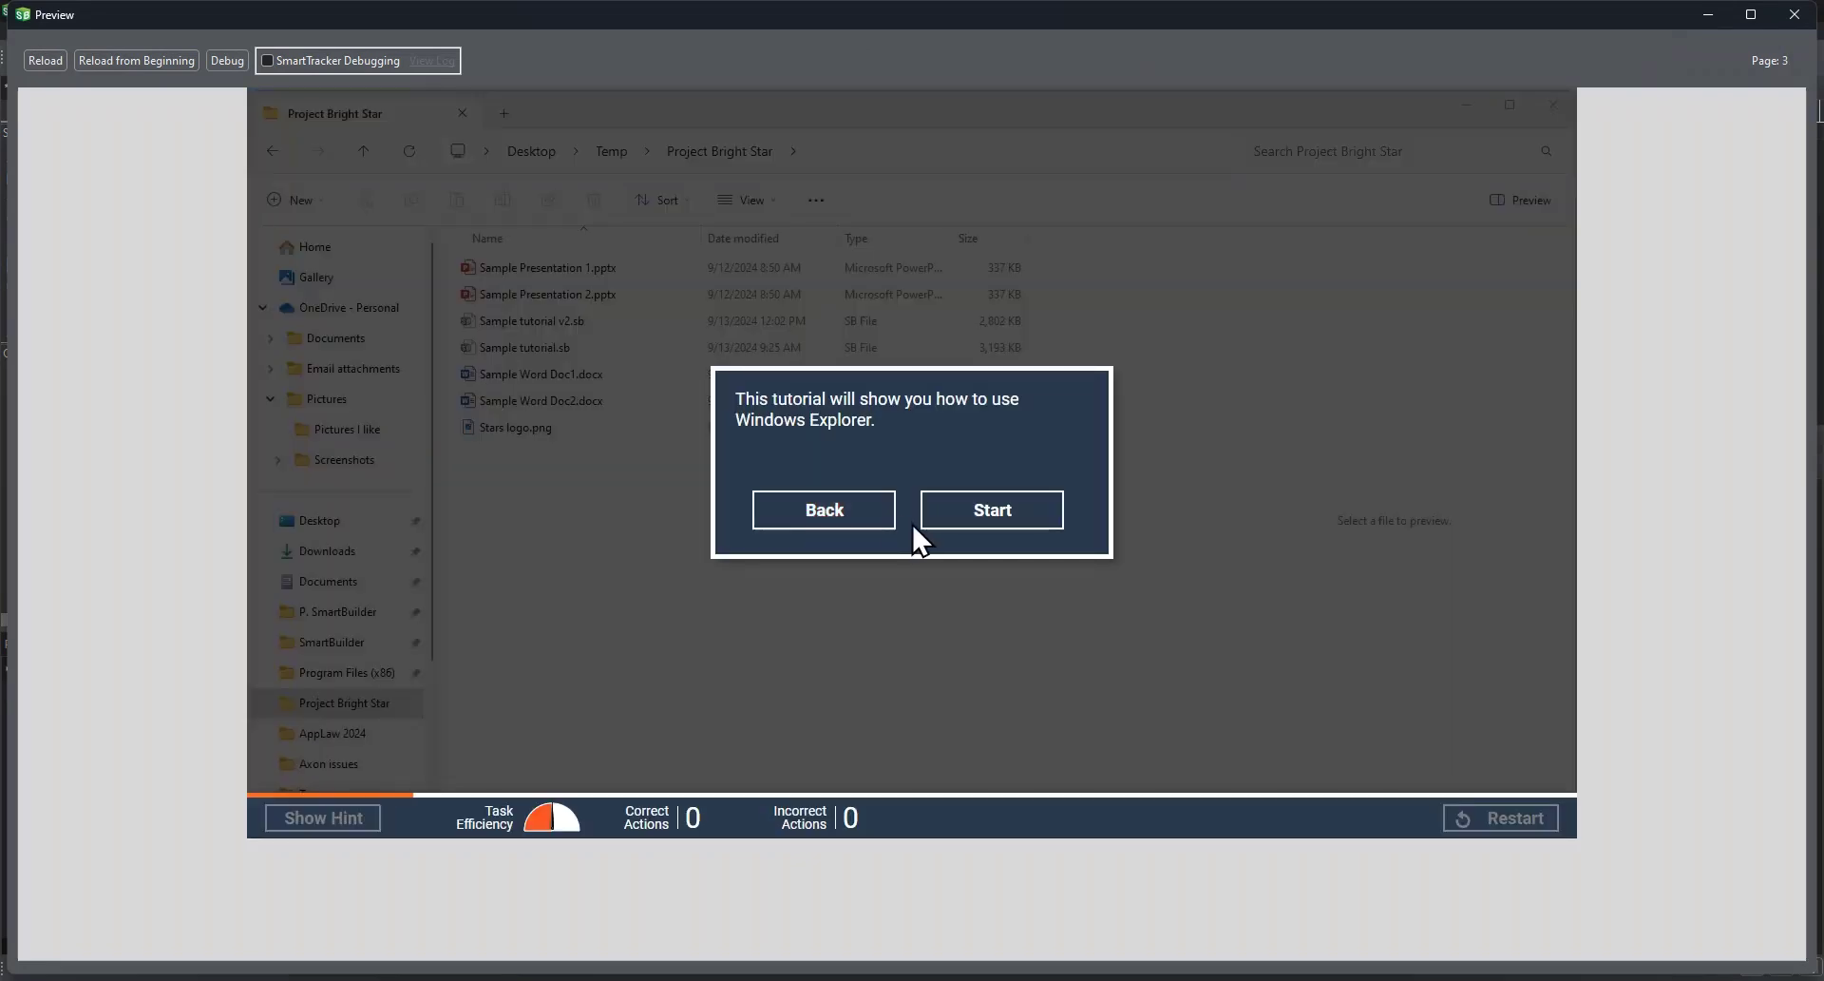
left_click(949, 517)
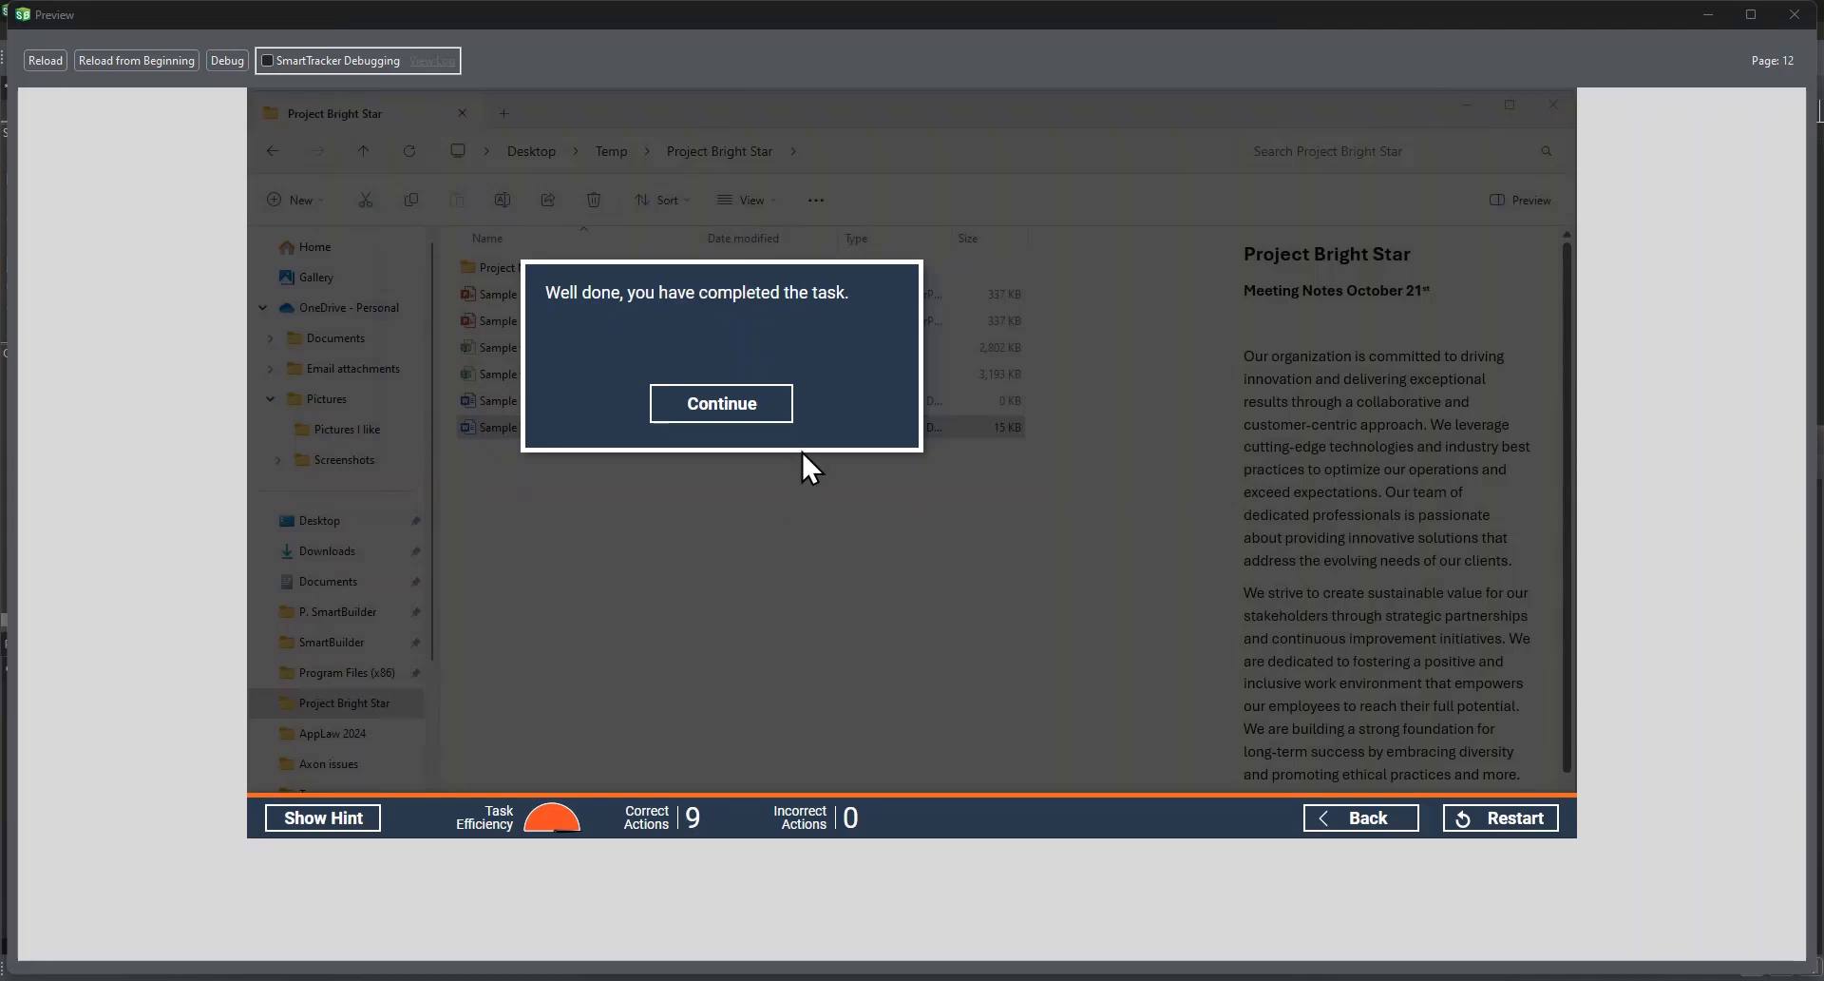
left_click(736, 407)
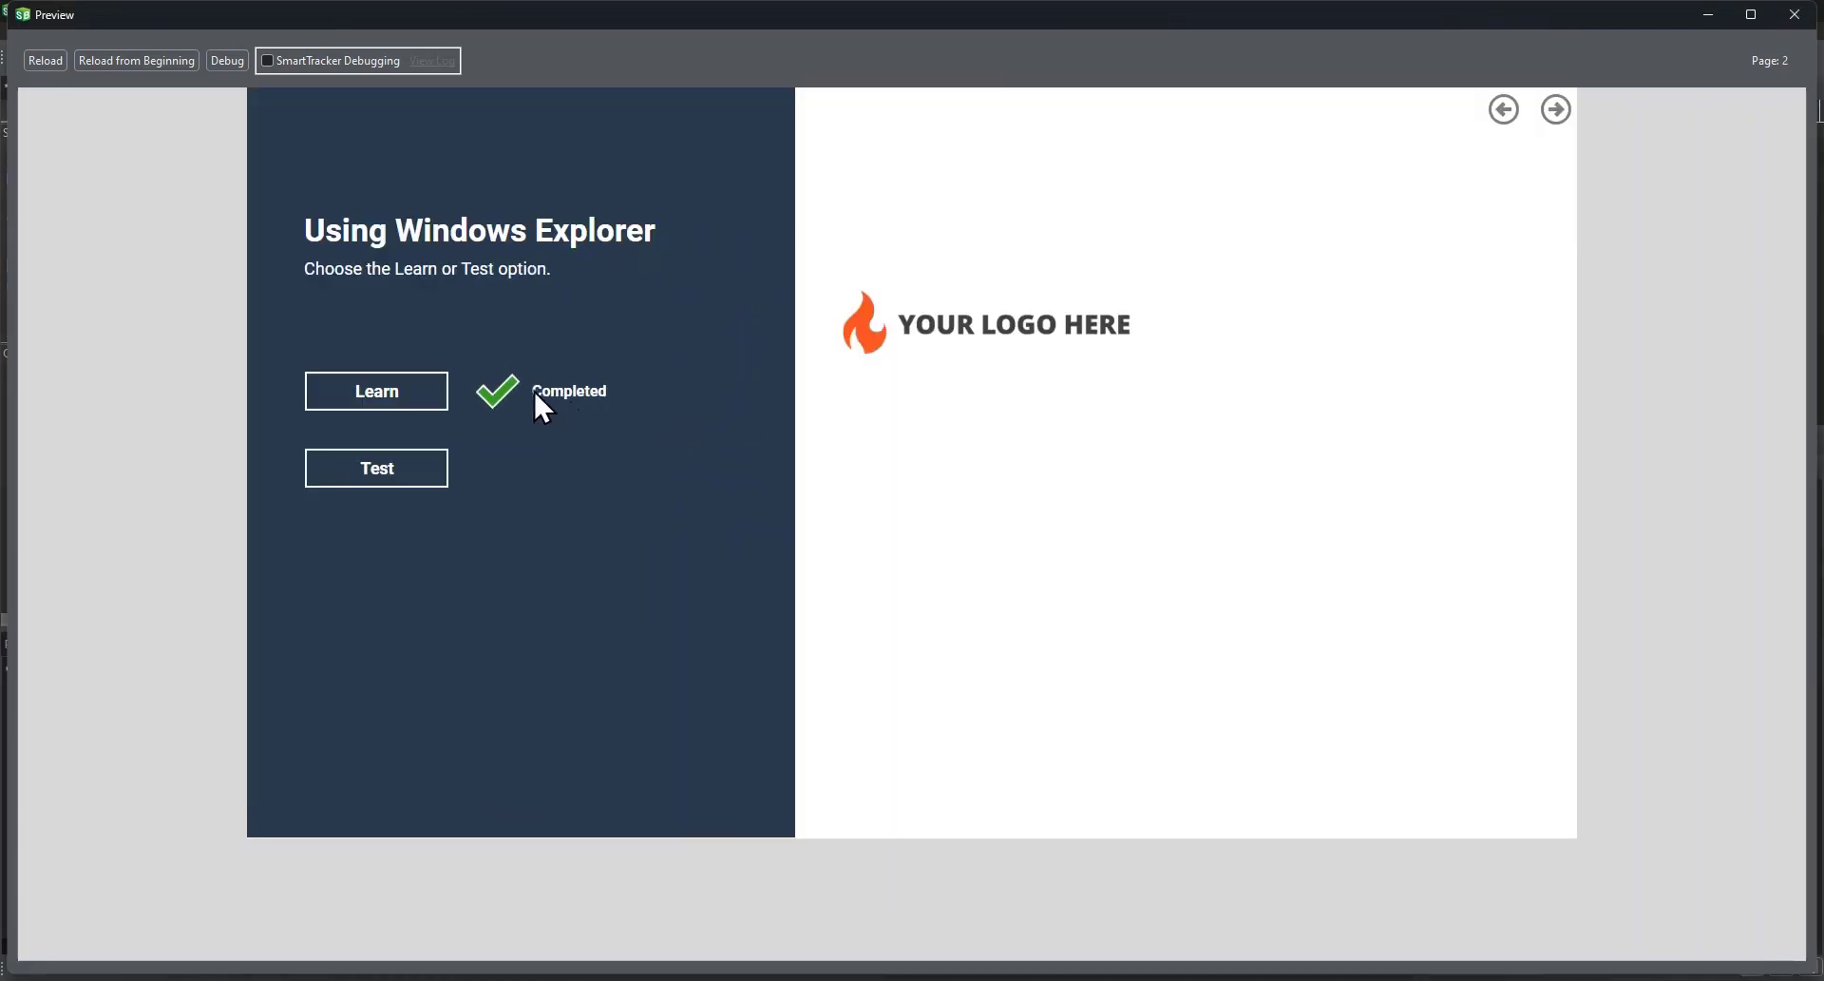
Step: Run the Test simulation from the previewed launch page through to its results and continue back to the launch page
left_click(390, 477)
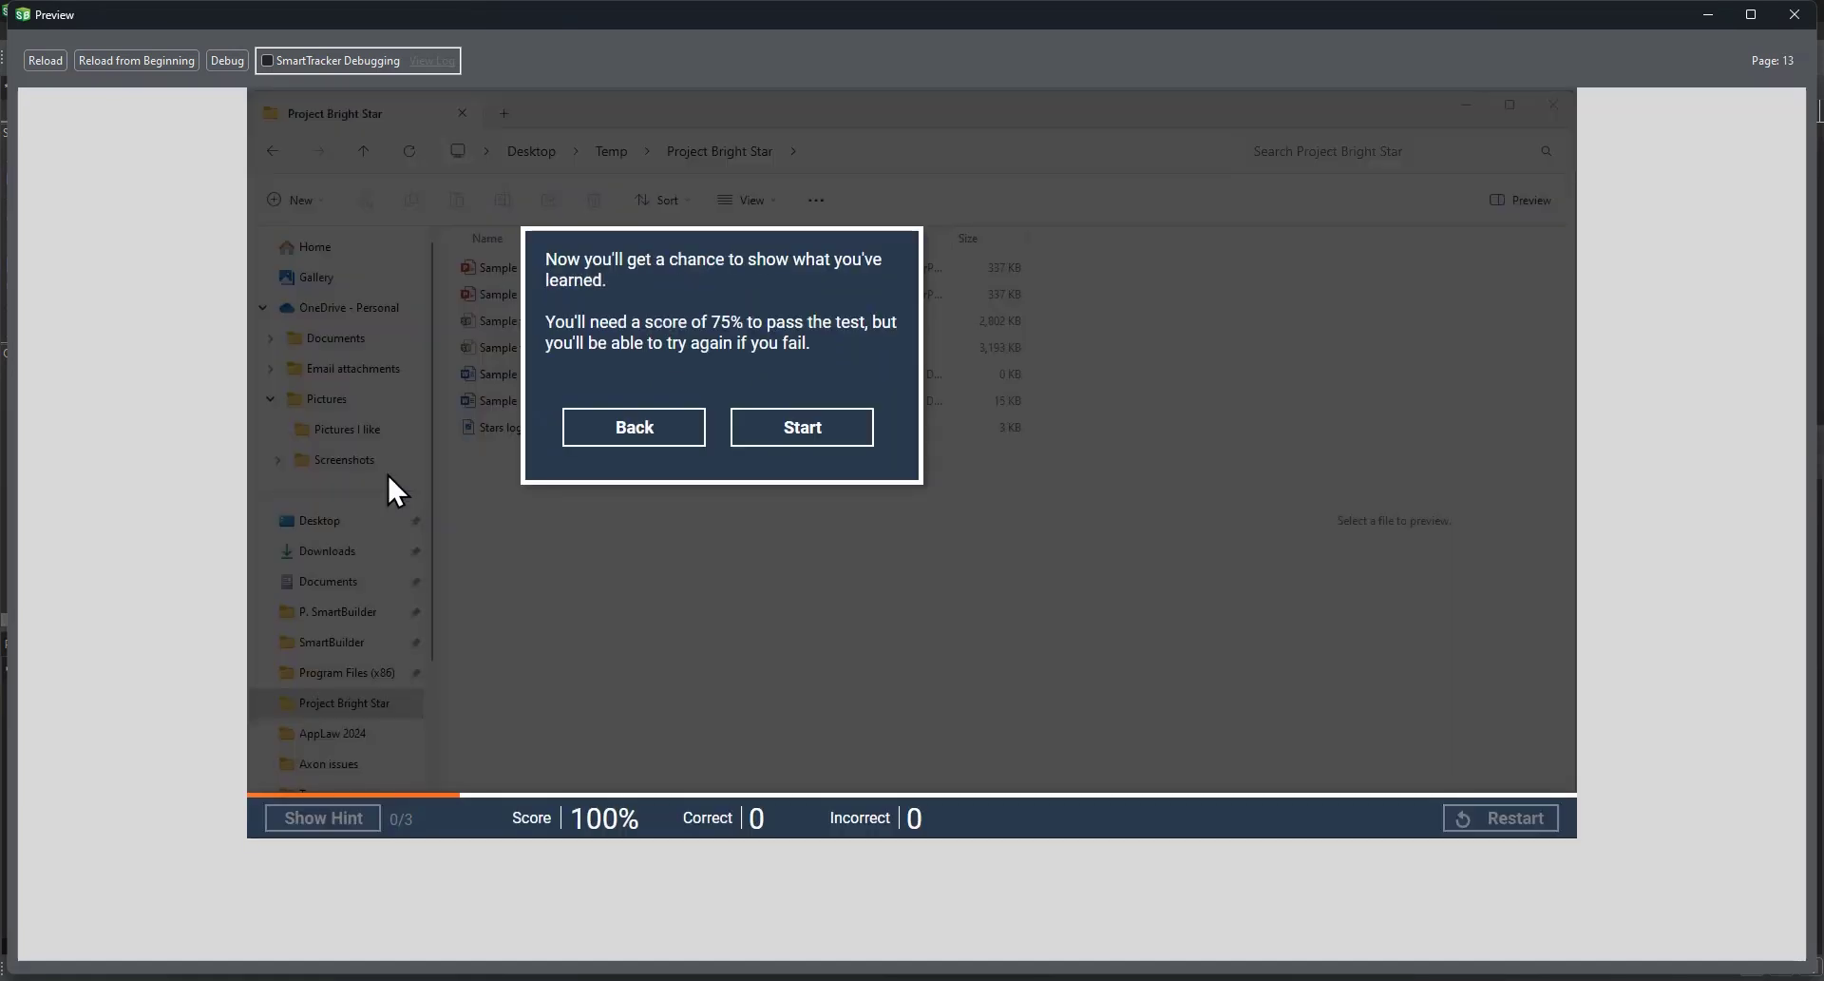
left_click(819, 435)
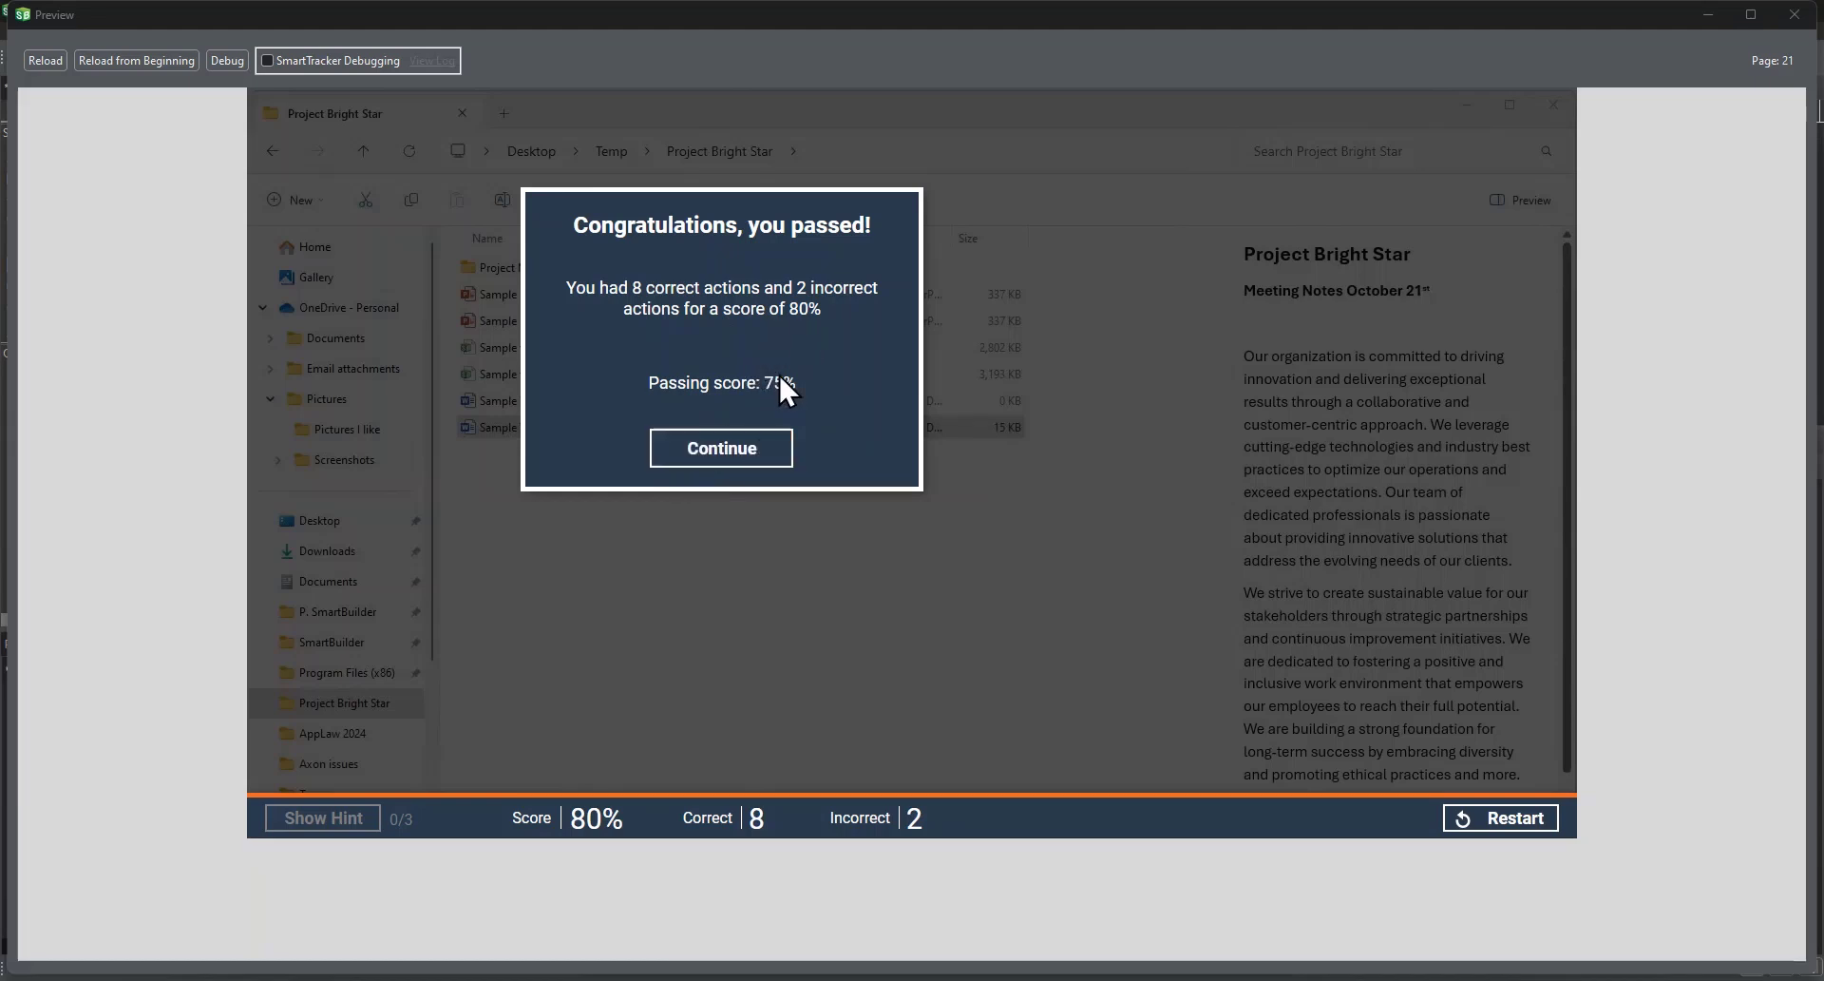
left_click(722, 453)
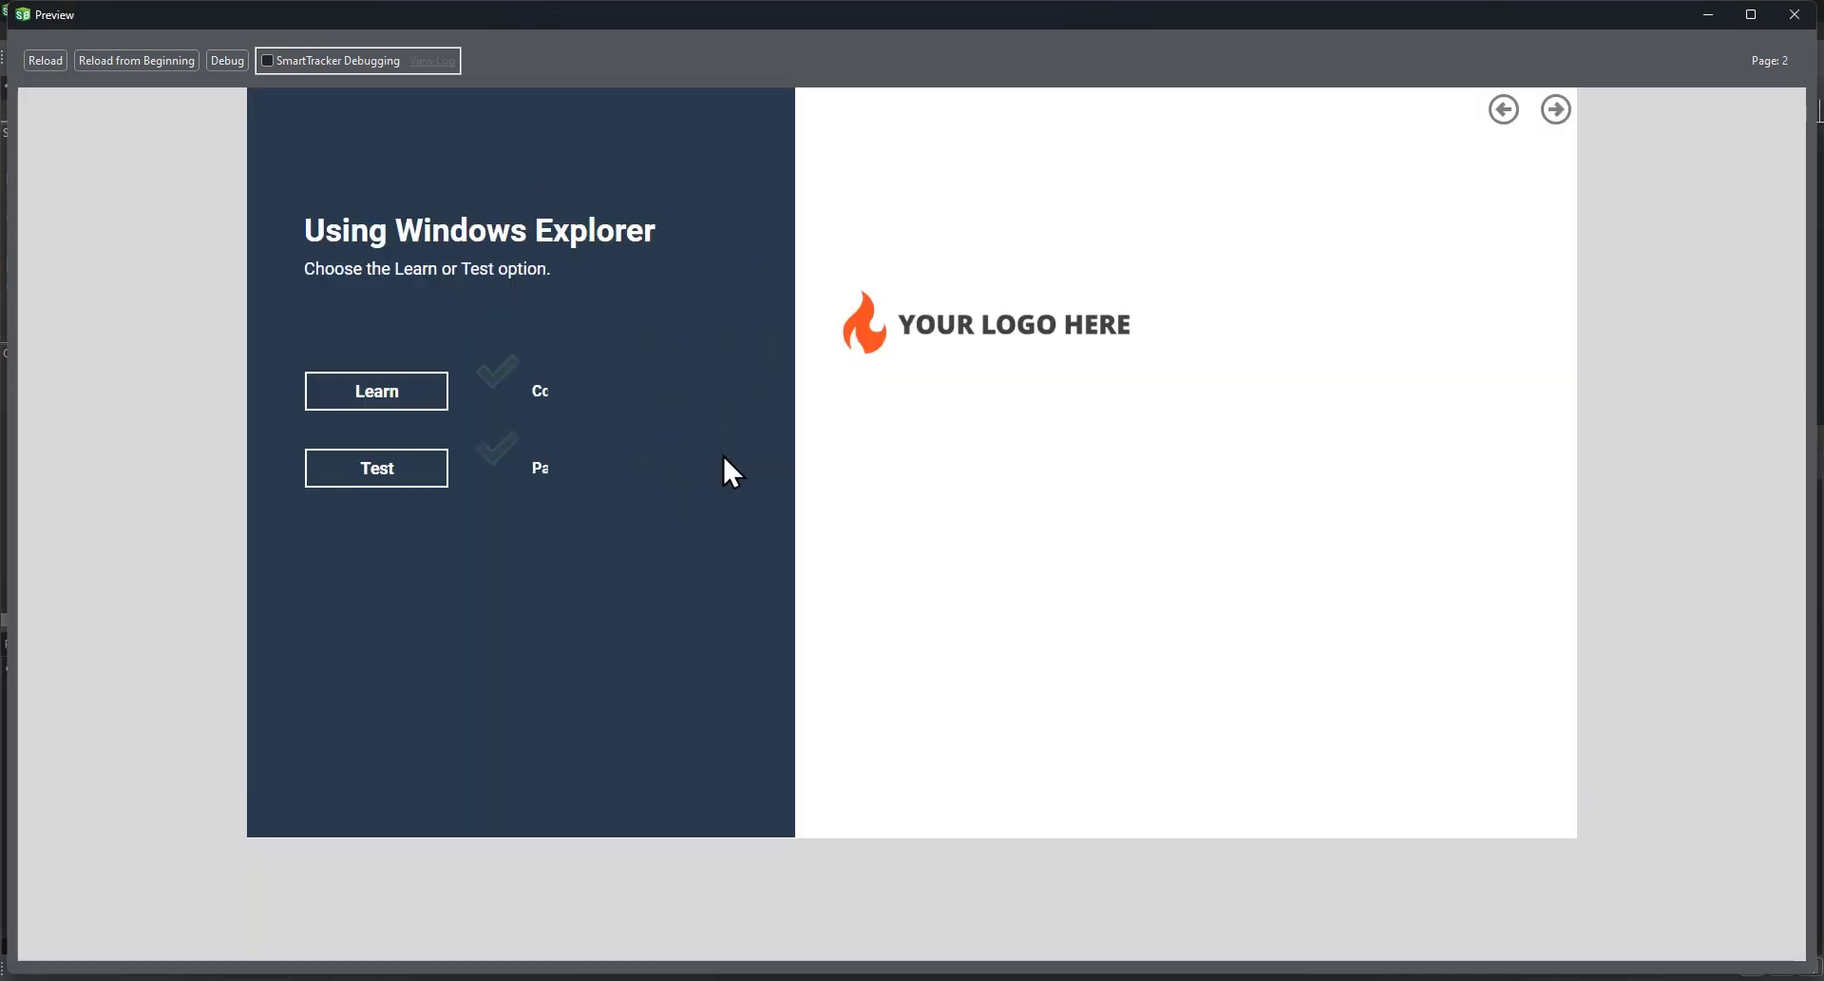